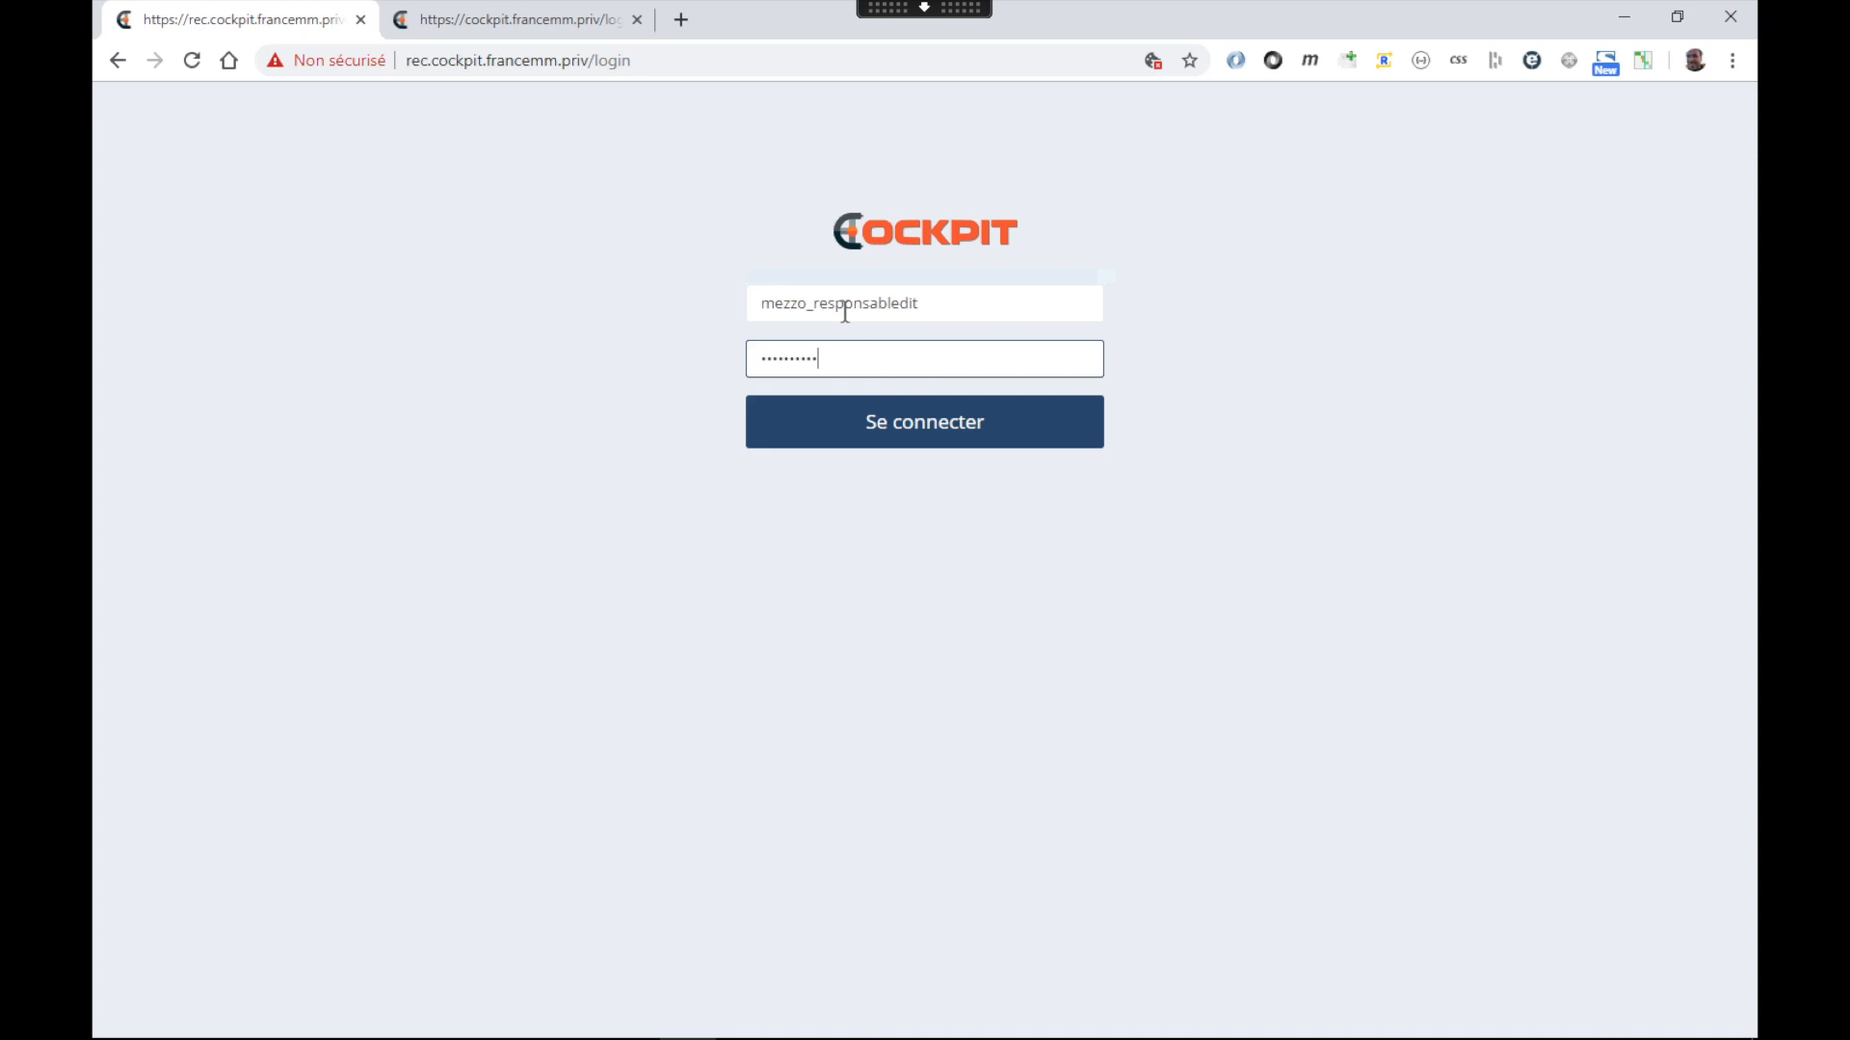
Sign in, open Utilisateurs, and filter the user list by the user's surname
click(856, 433)
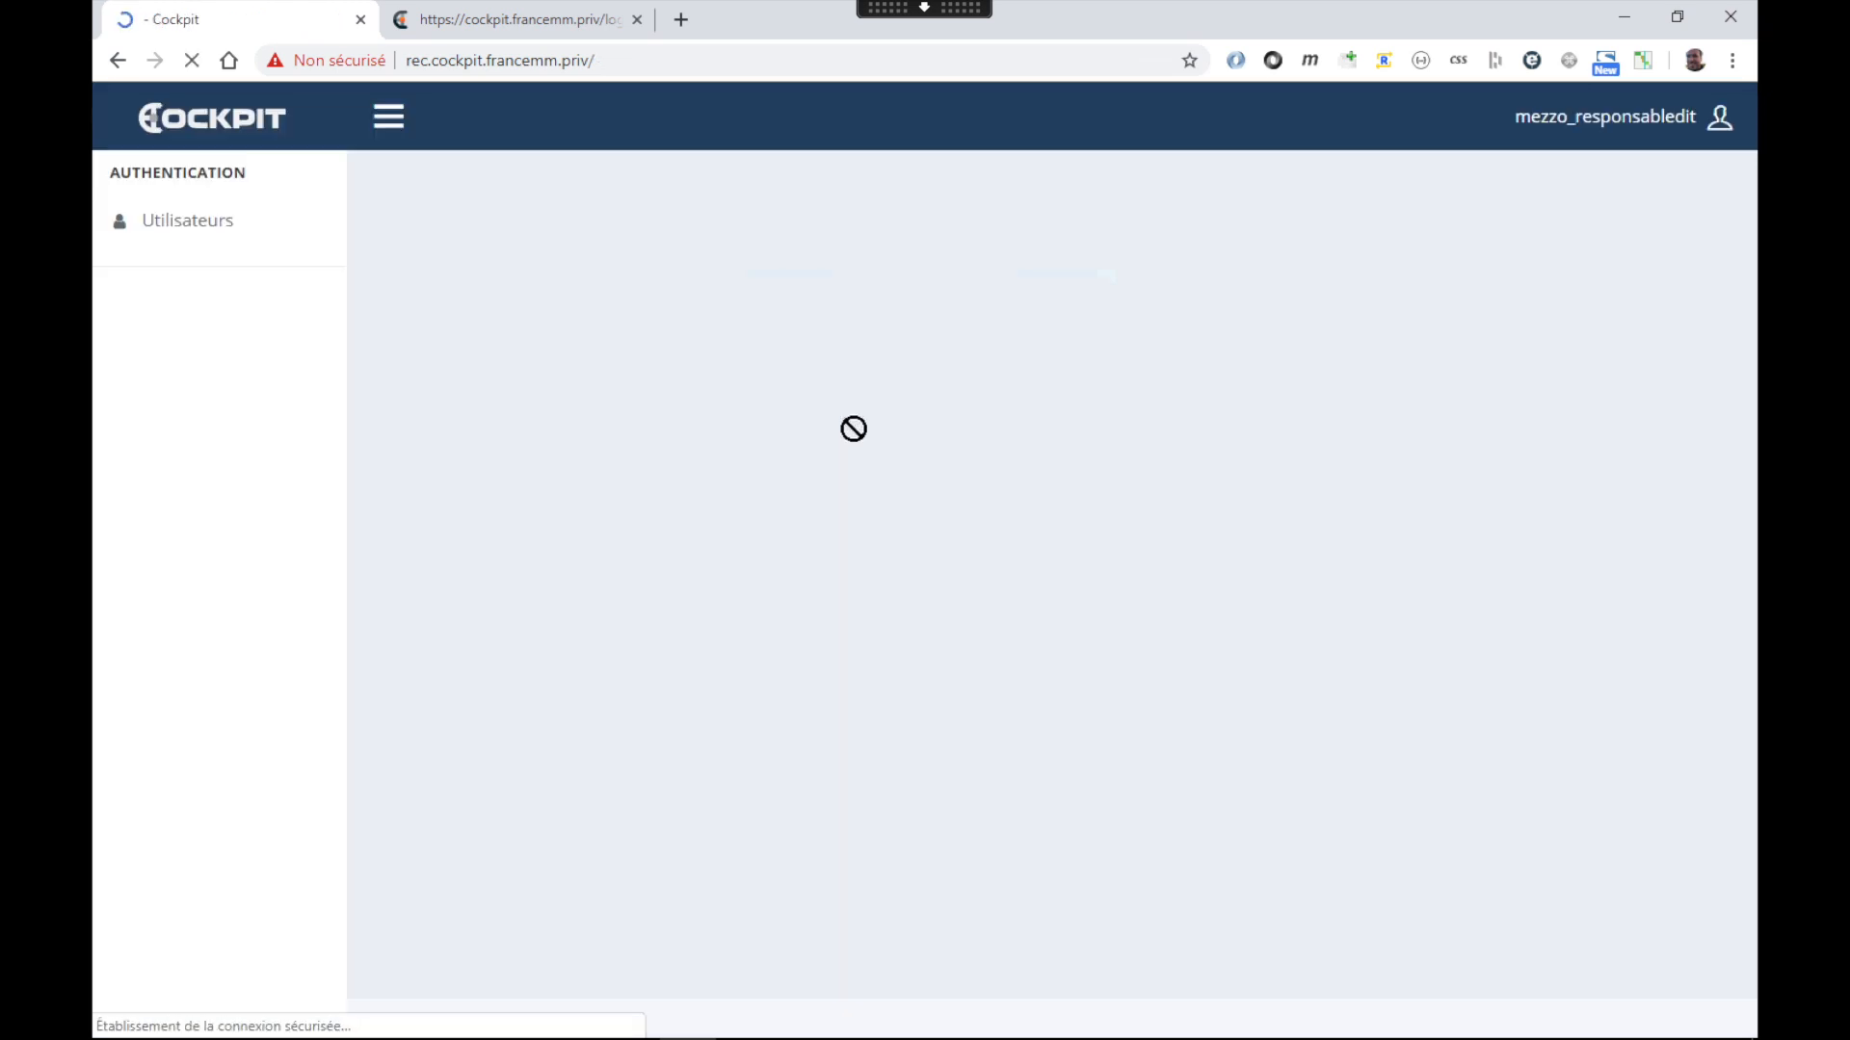
click(230, 242)
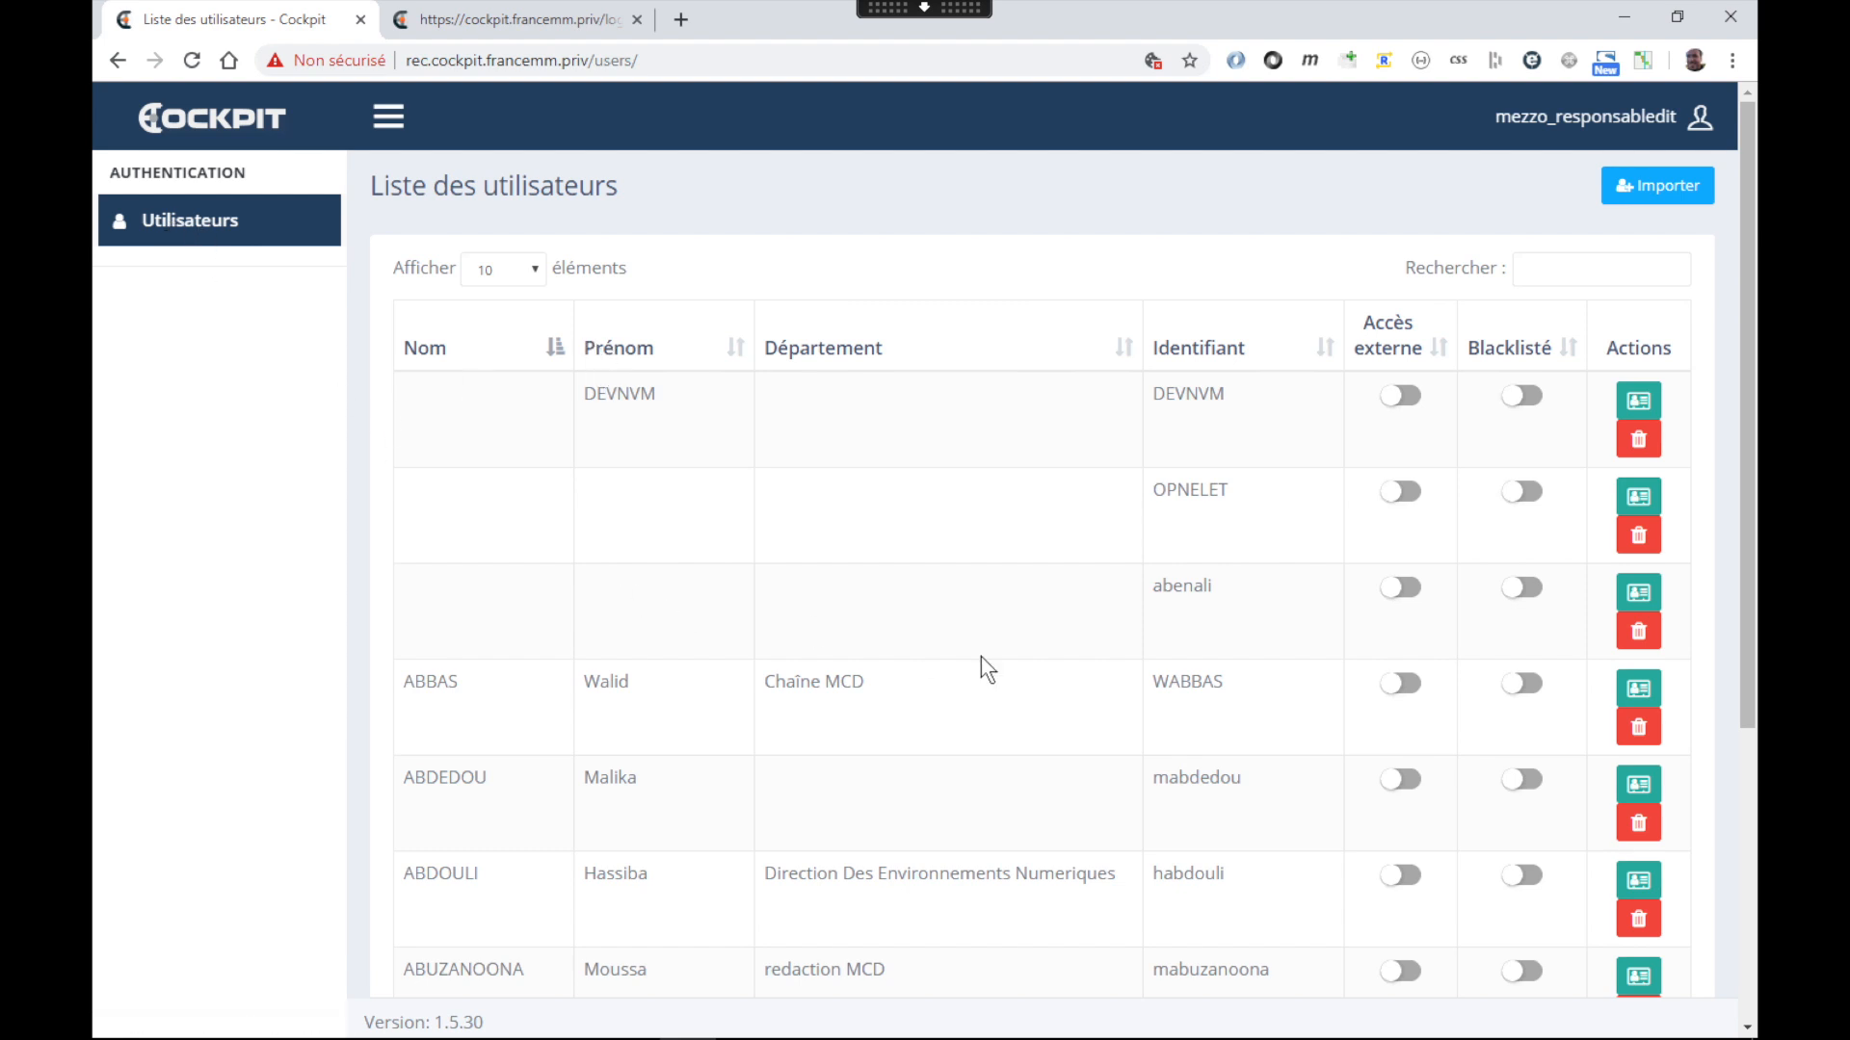
scroll(981, 658, down, 5)
scroll(980, 658, up, 5)
click(1586, 269)
text(flaven)
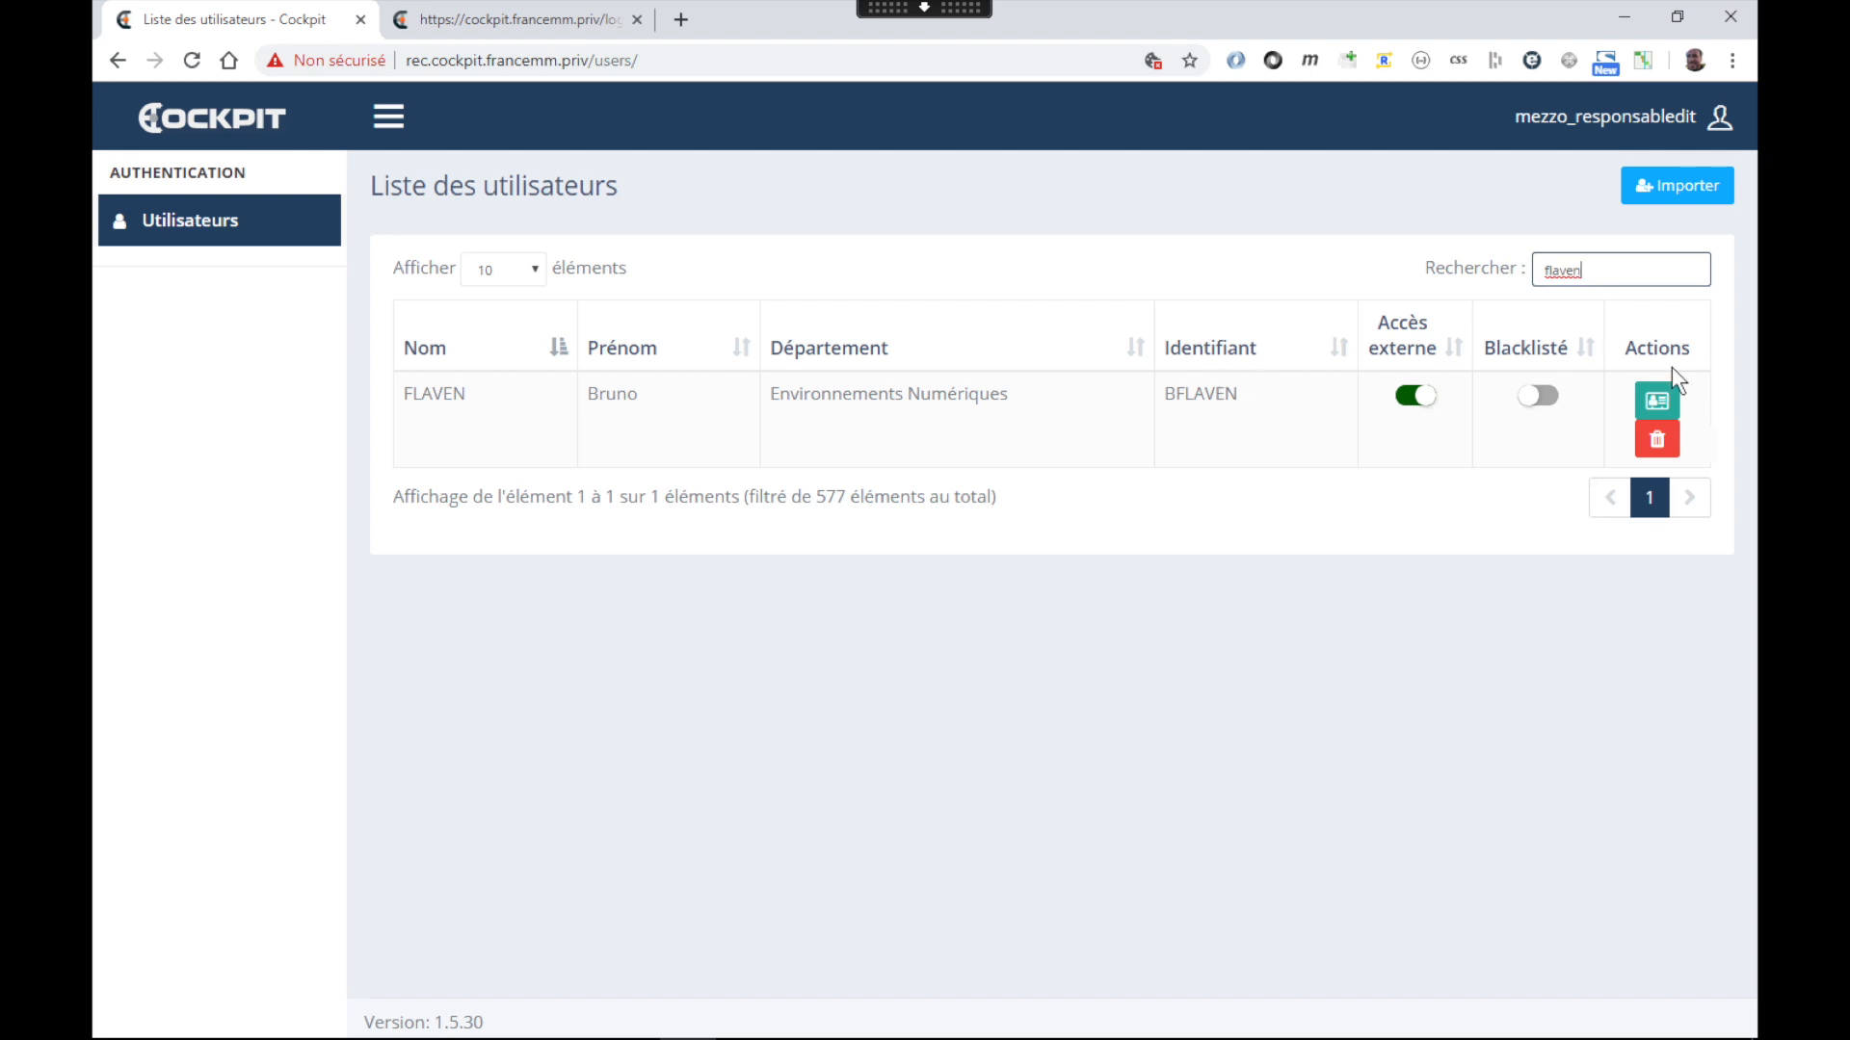
click(1657, 396)
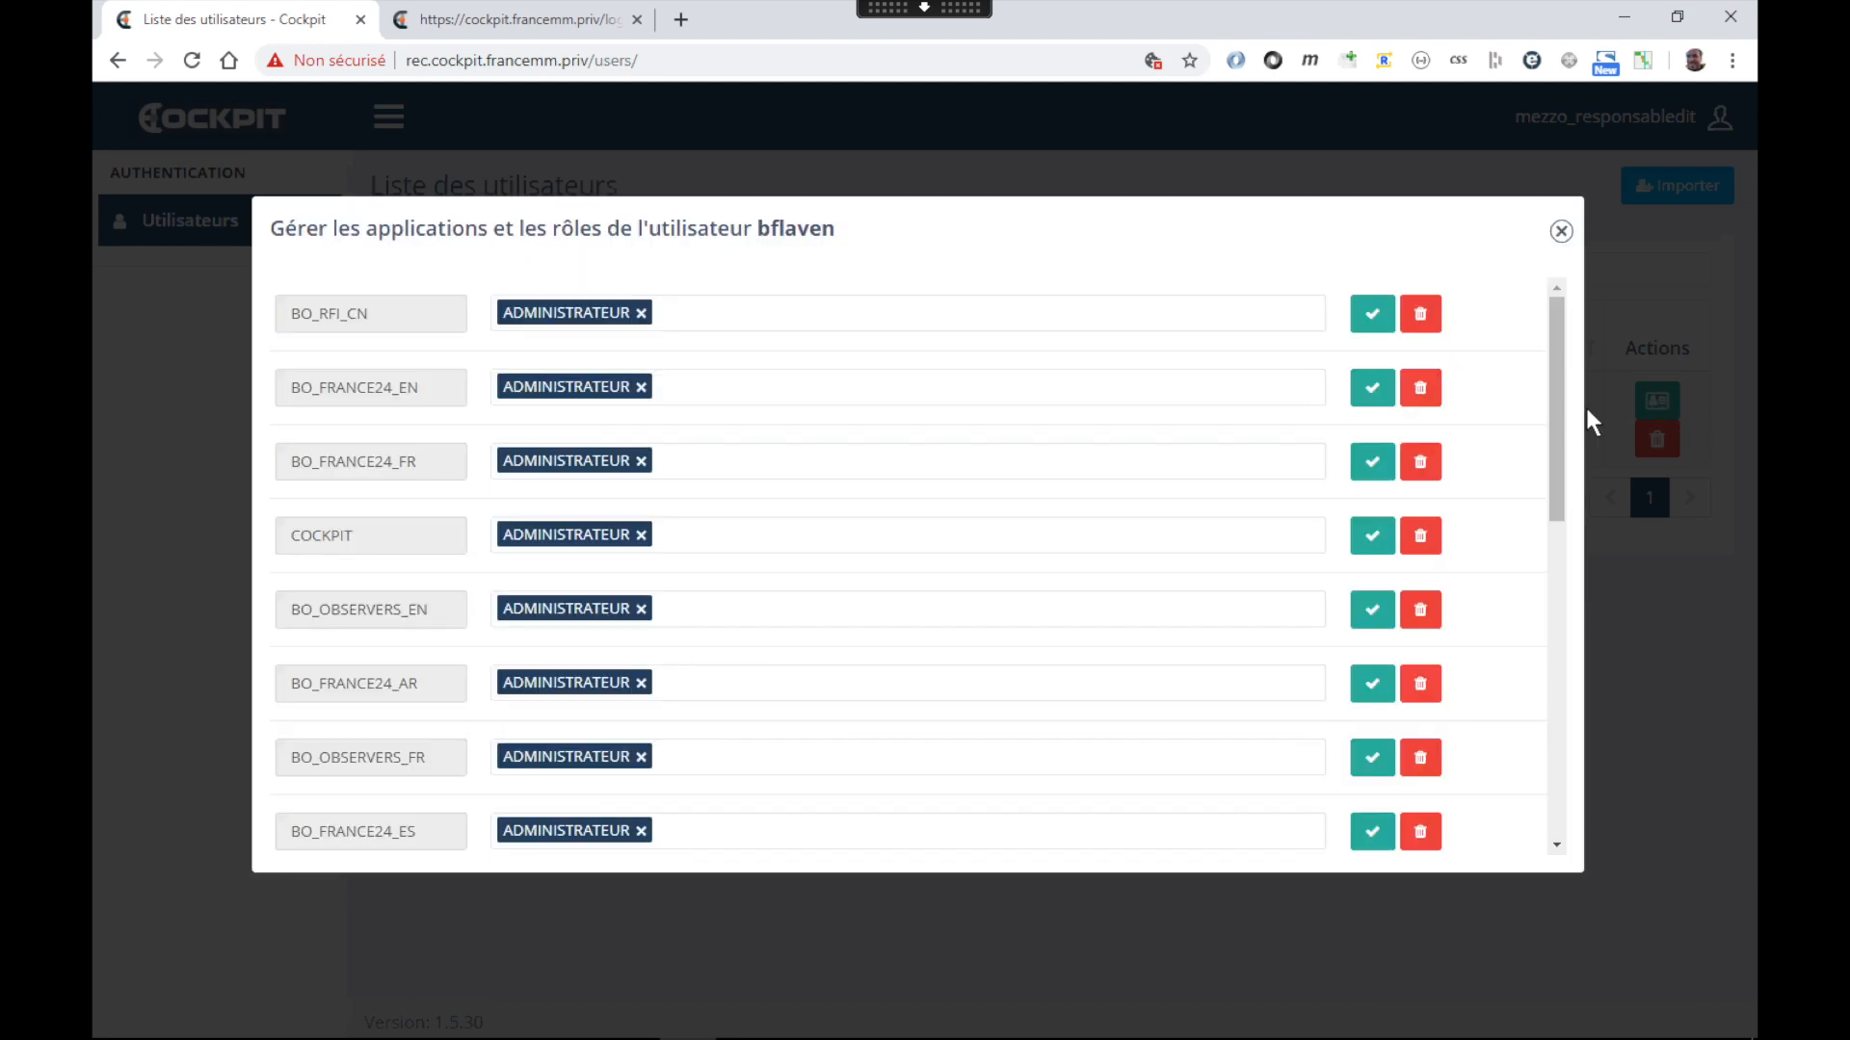
scroll(1013, 479, down, 10)
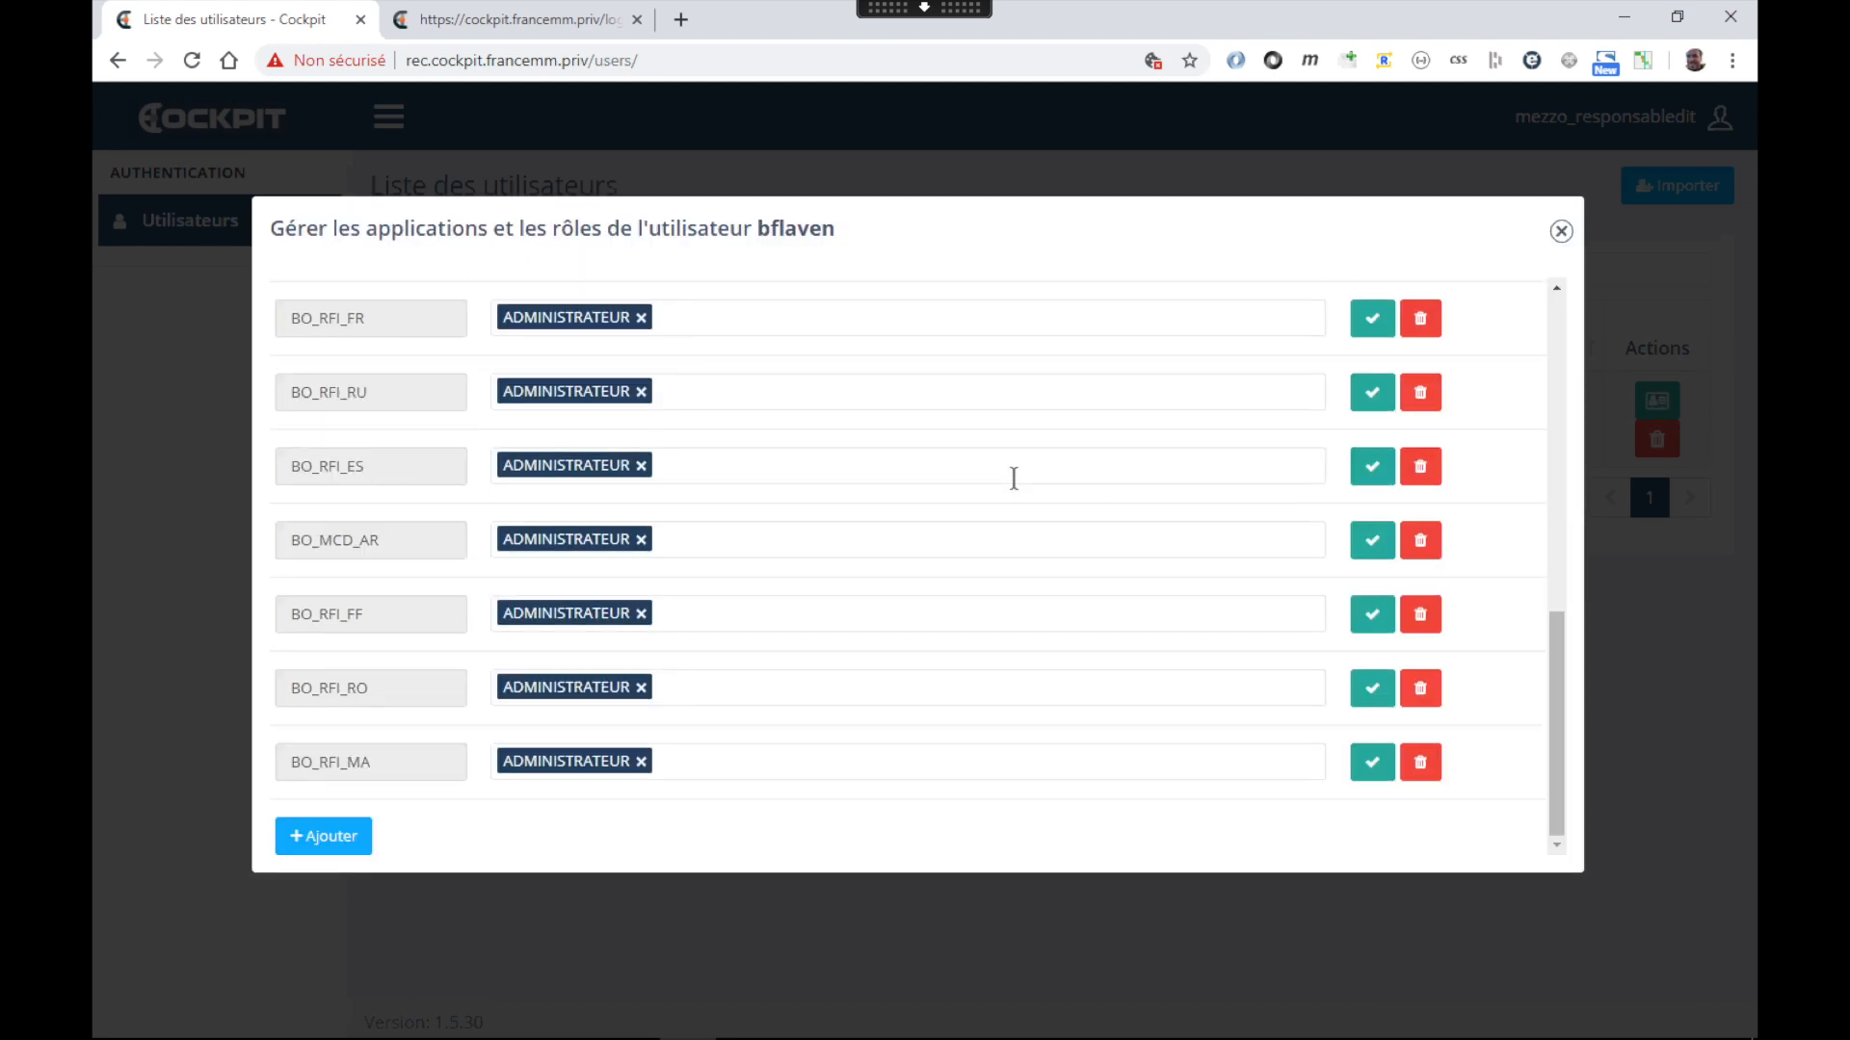
scroll(1014, 479, up, 3)
scroll(1012, 475, down, 3)
click(1560, 231)
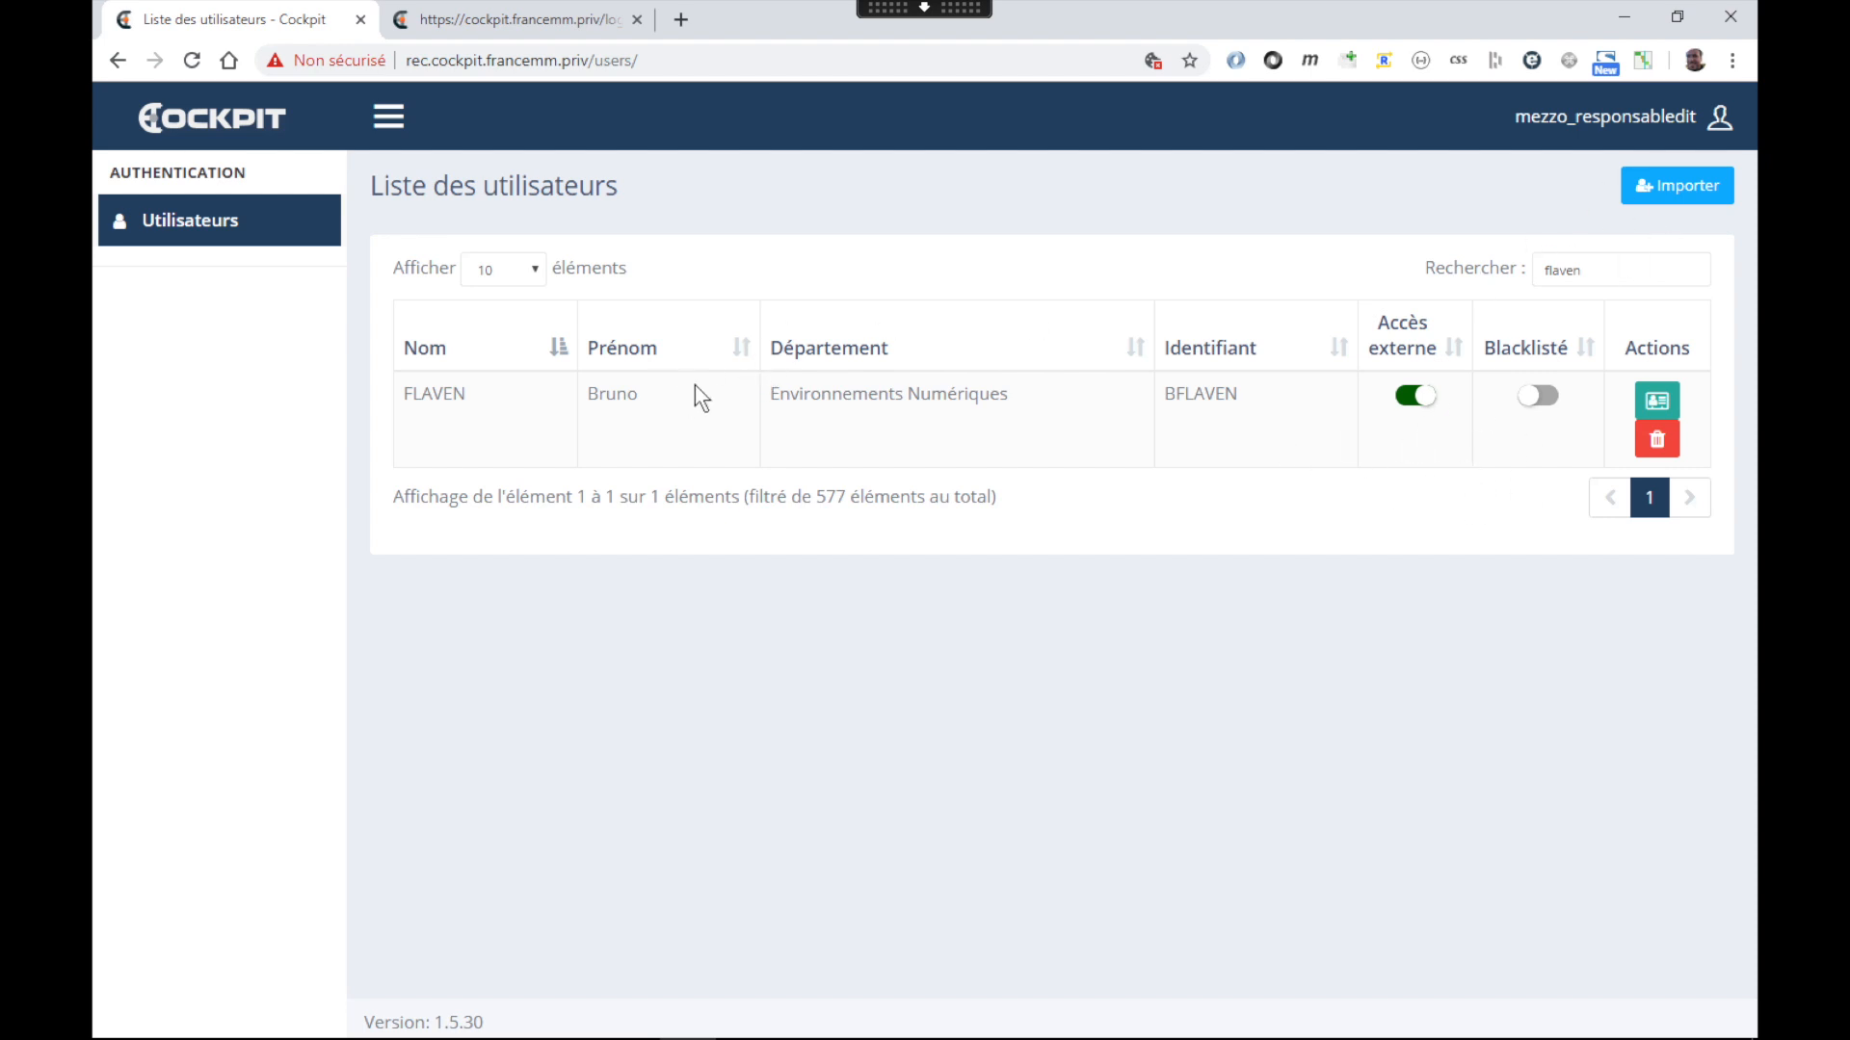
Search Active Directory by last name and import the matching user into Cockpit
click(1684, 190)
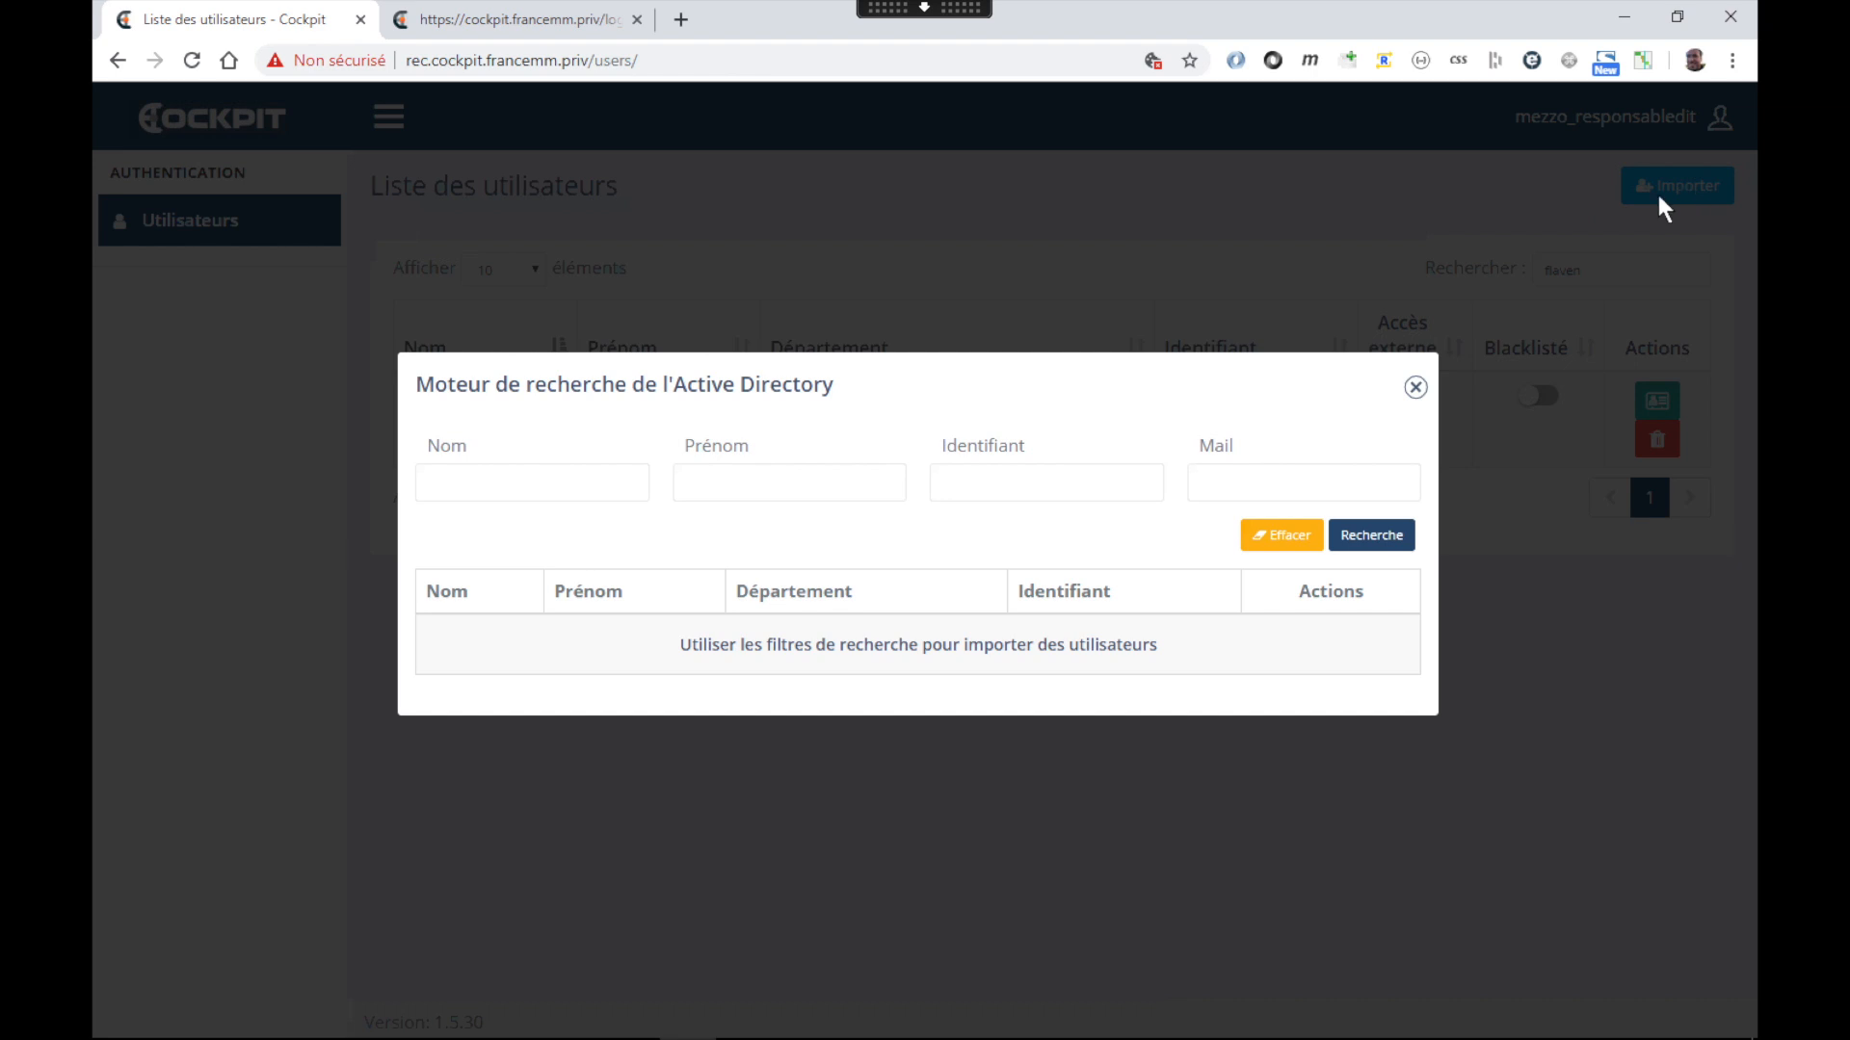
click(563, 483)
text(champ)
click(1387, 535)
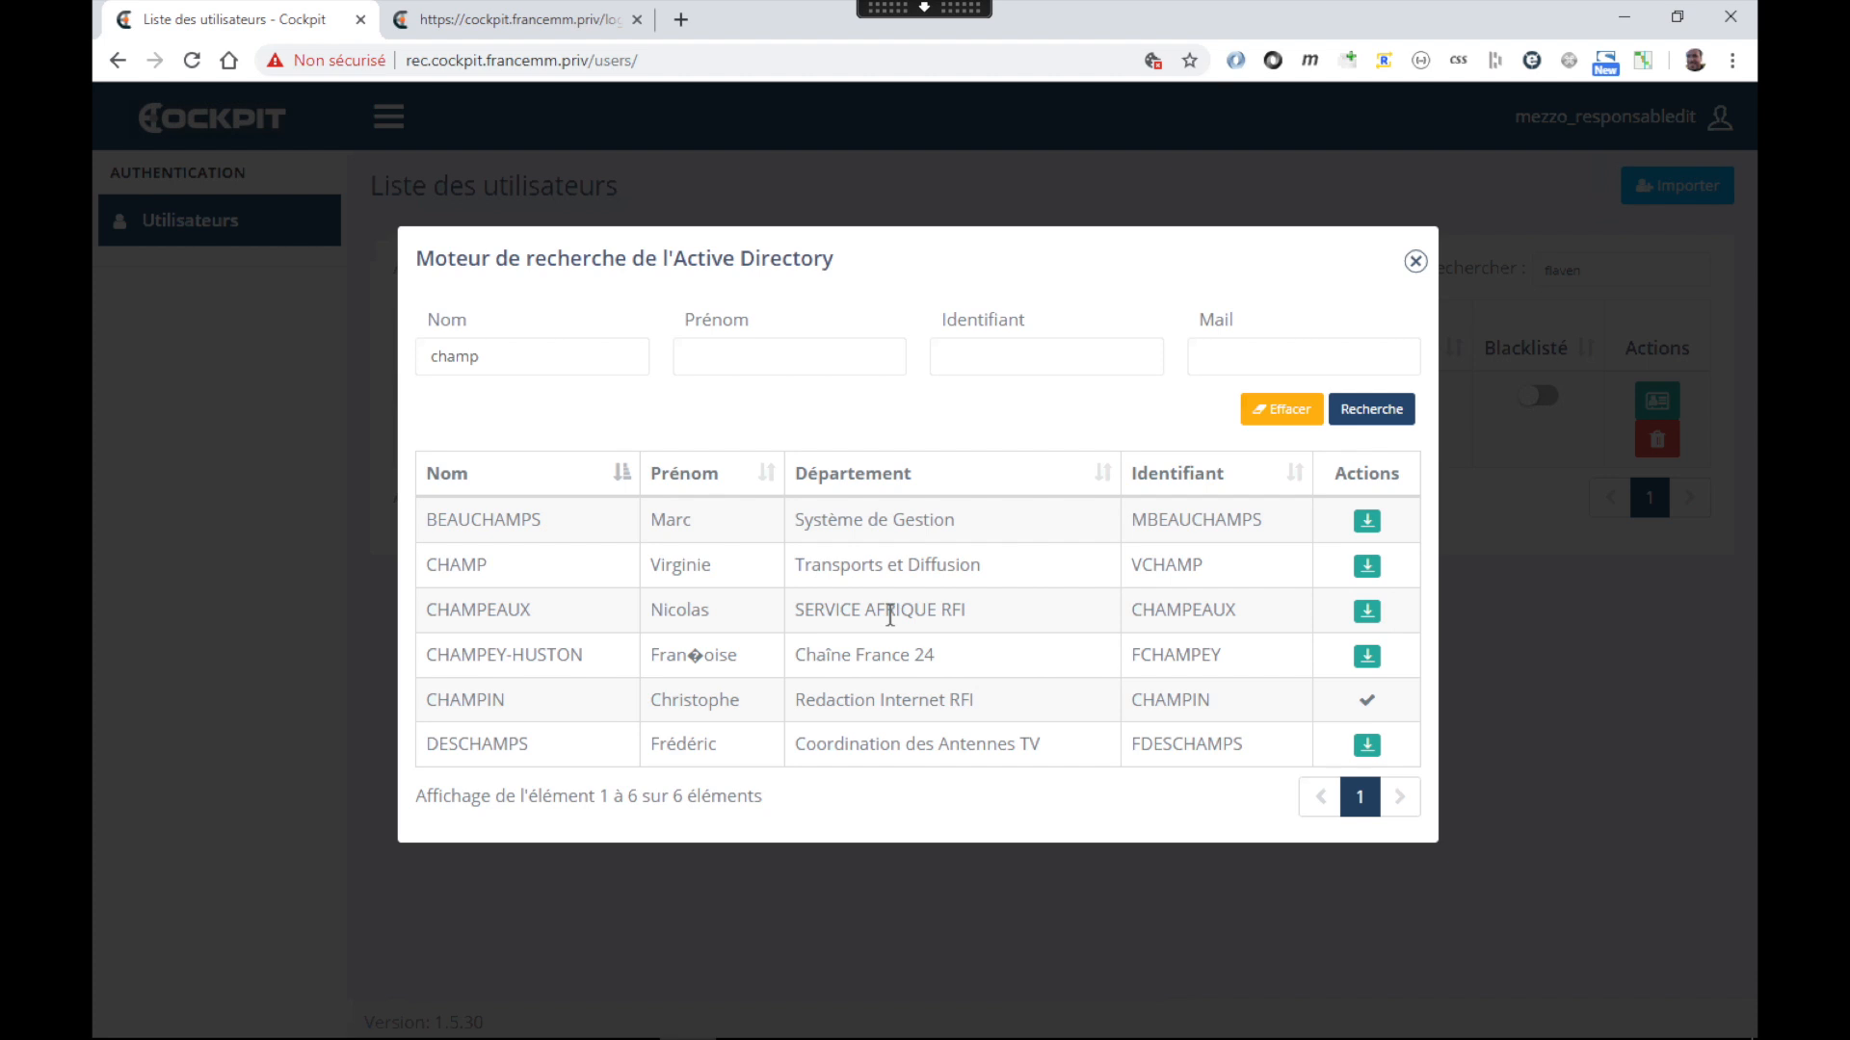
click(1365, 615)
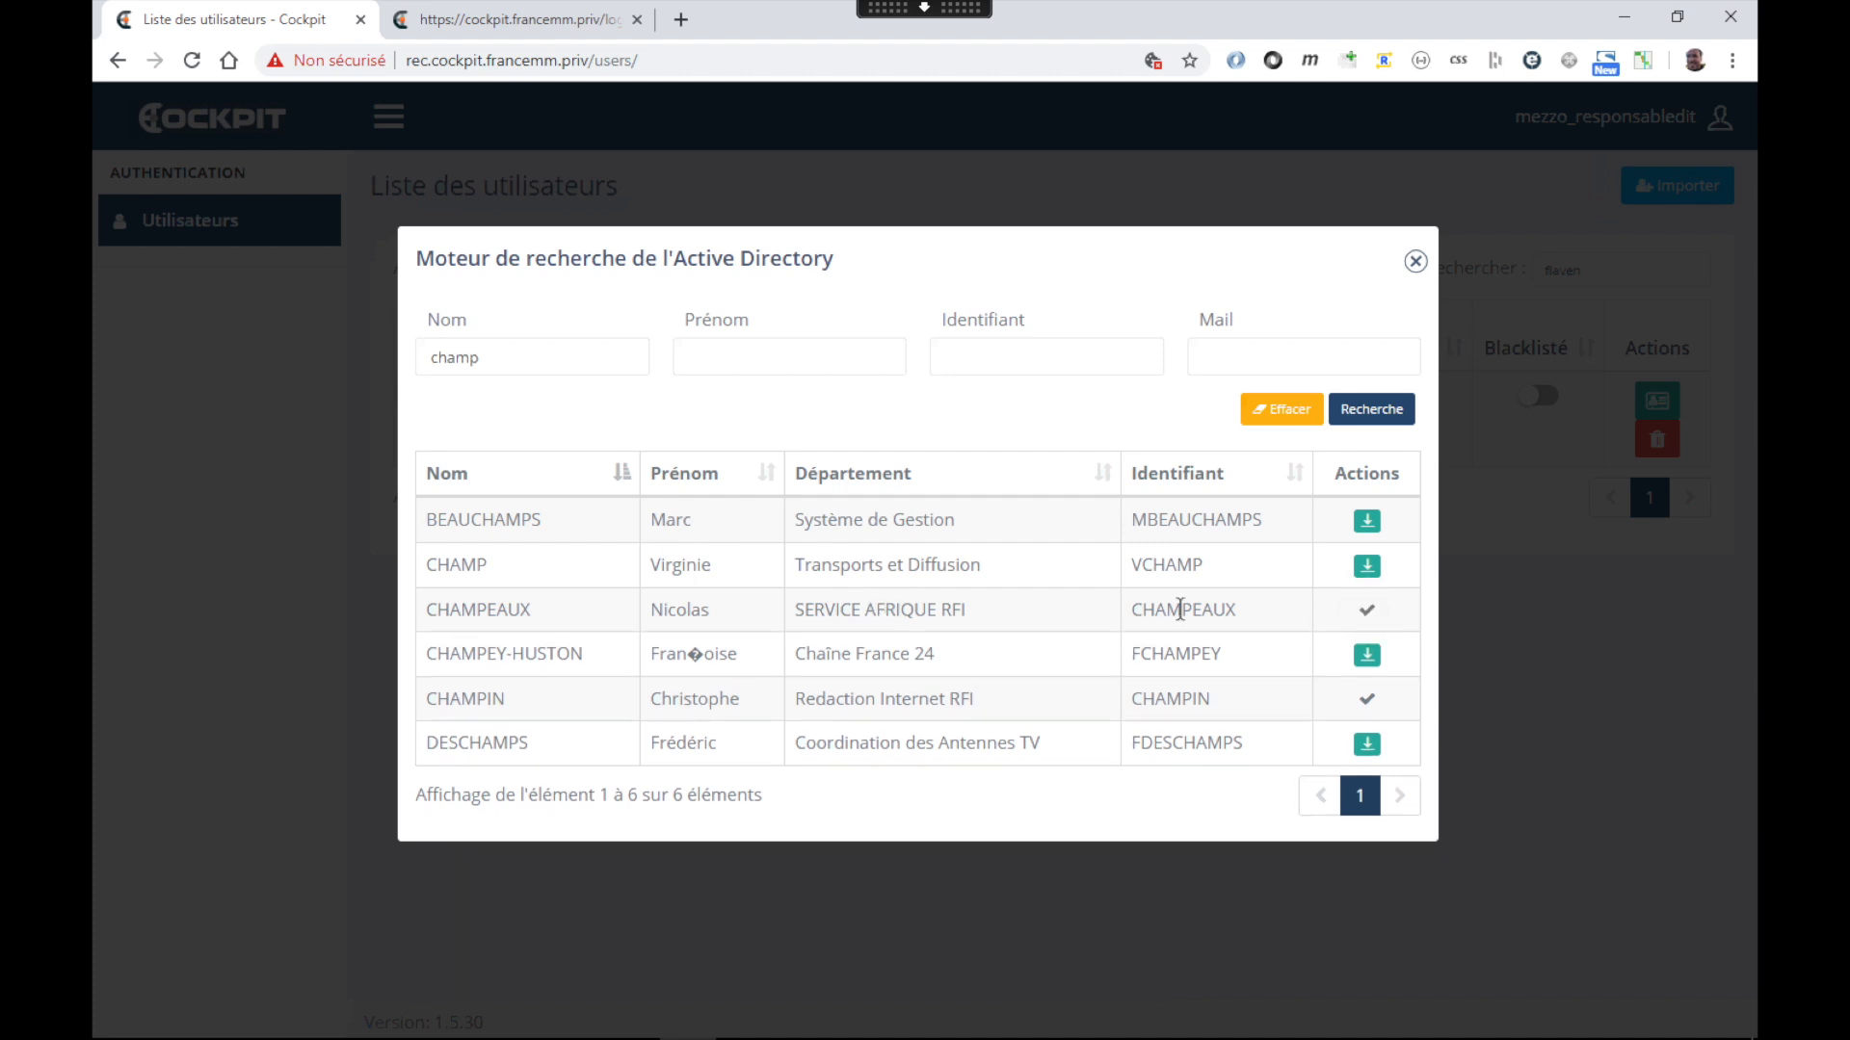
Copy the imported user's Identifiant and paste it into the user list filter
double_click(1194, 611)
key(ctrl+c)
click(1415, 261)
double_click(1601, 270)
key(ctrl+v)
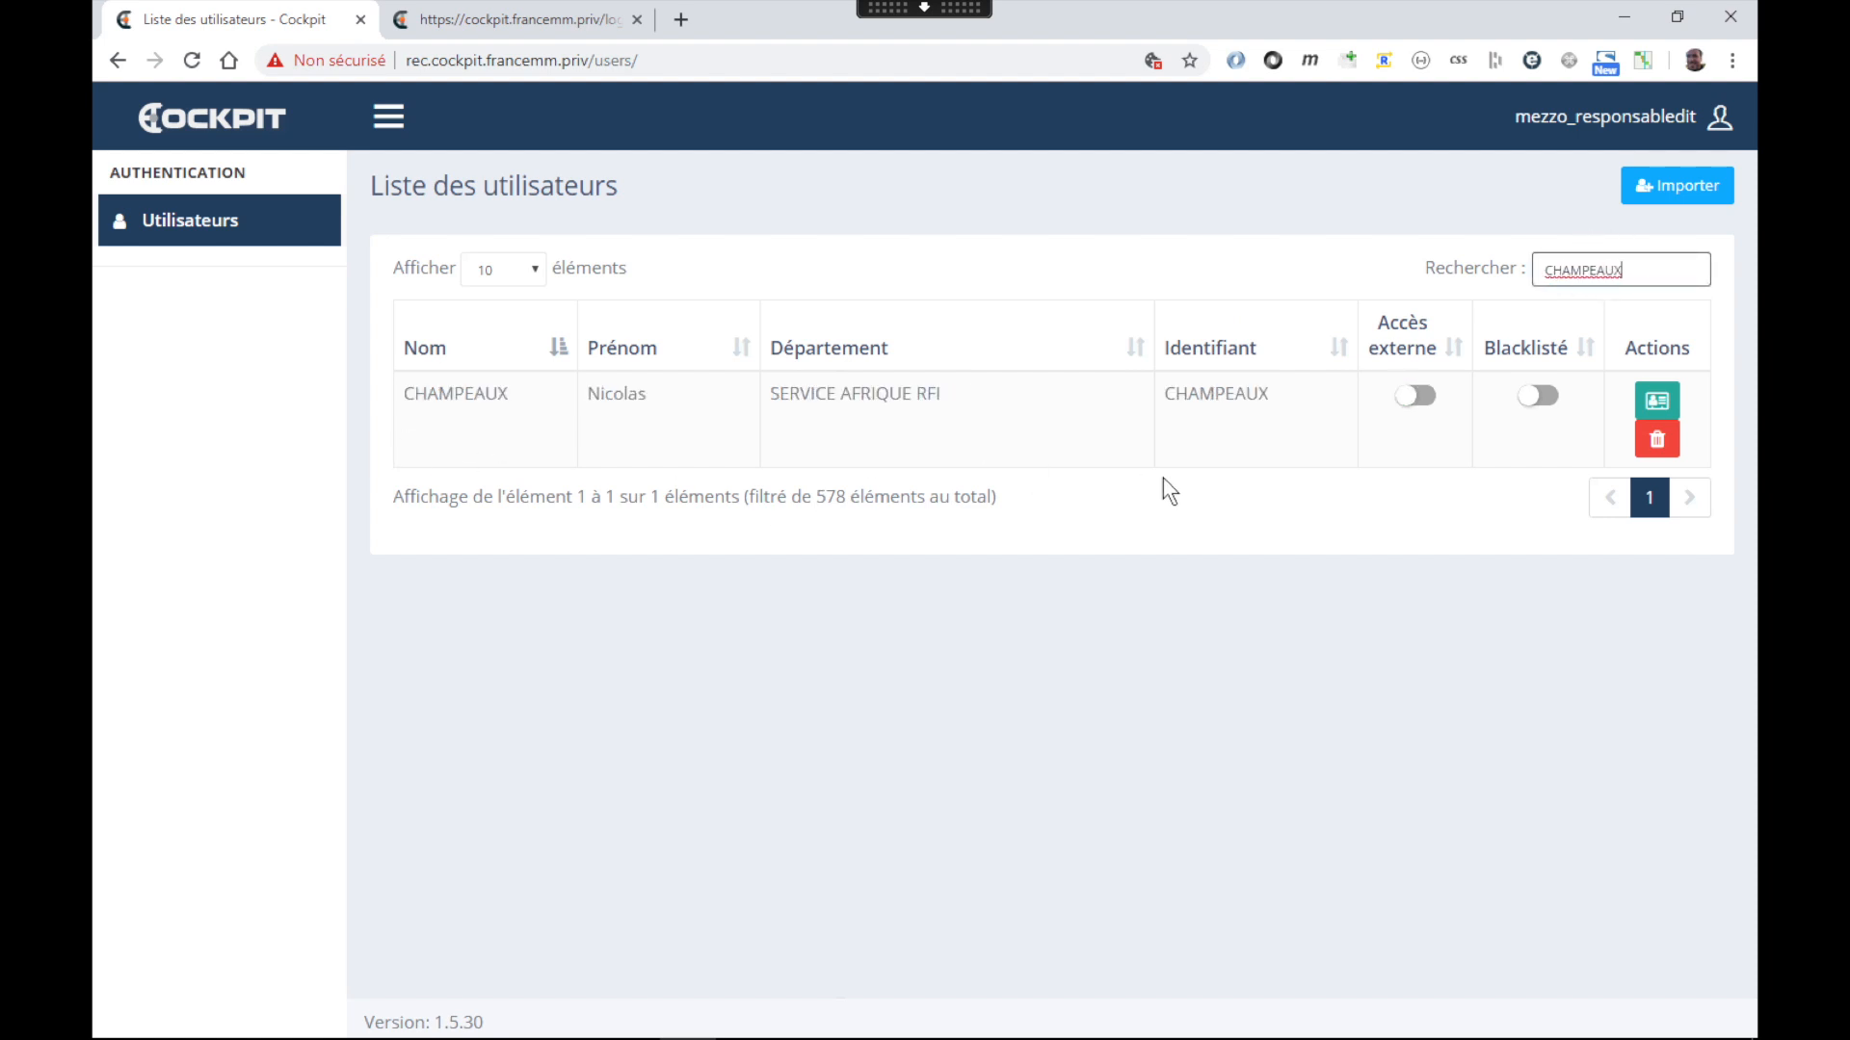
Give the imported user the JOURNALISTE role on BO_RFI_FR, save it, and add an empty row
click(1661, 408)
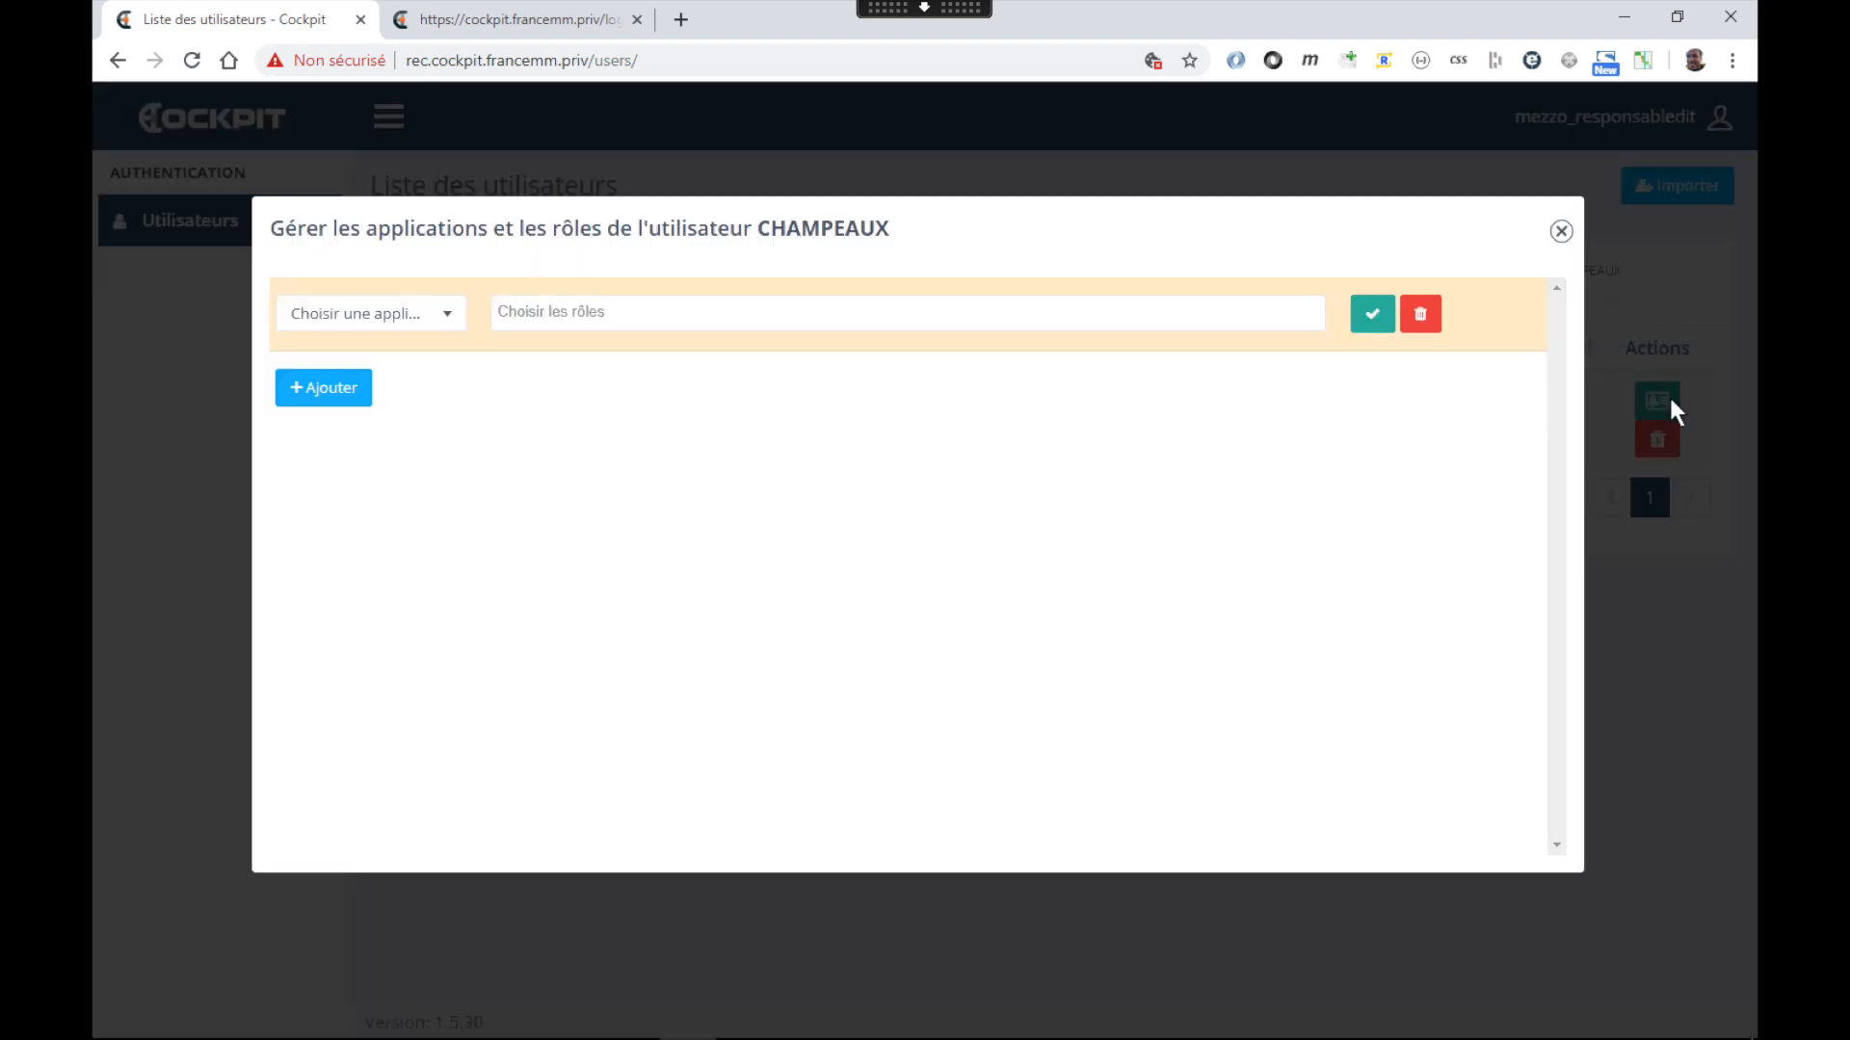
click(357, 318)
text(BP)
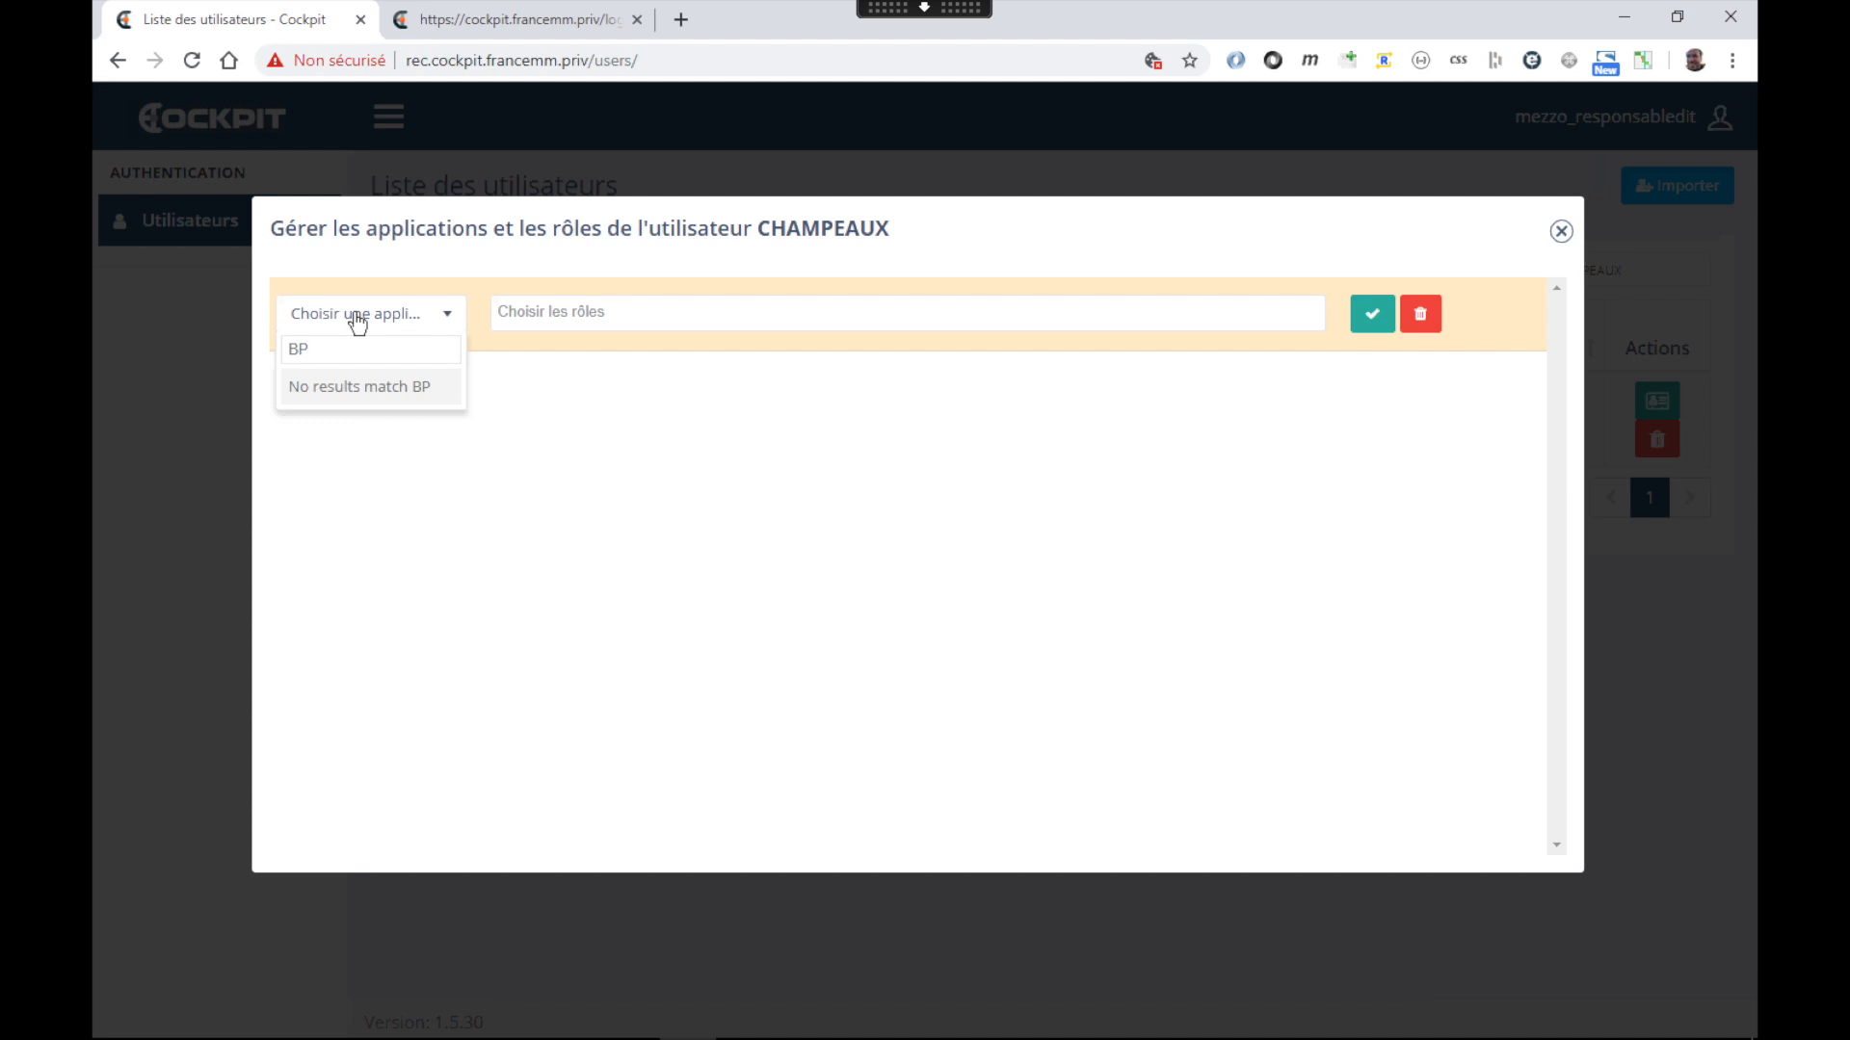
key(BackSpace)
text(O_)
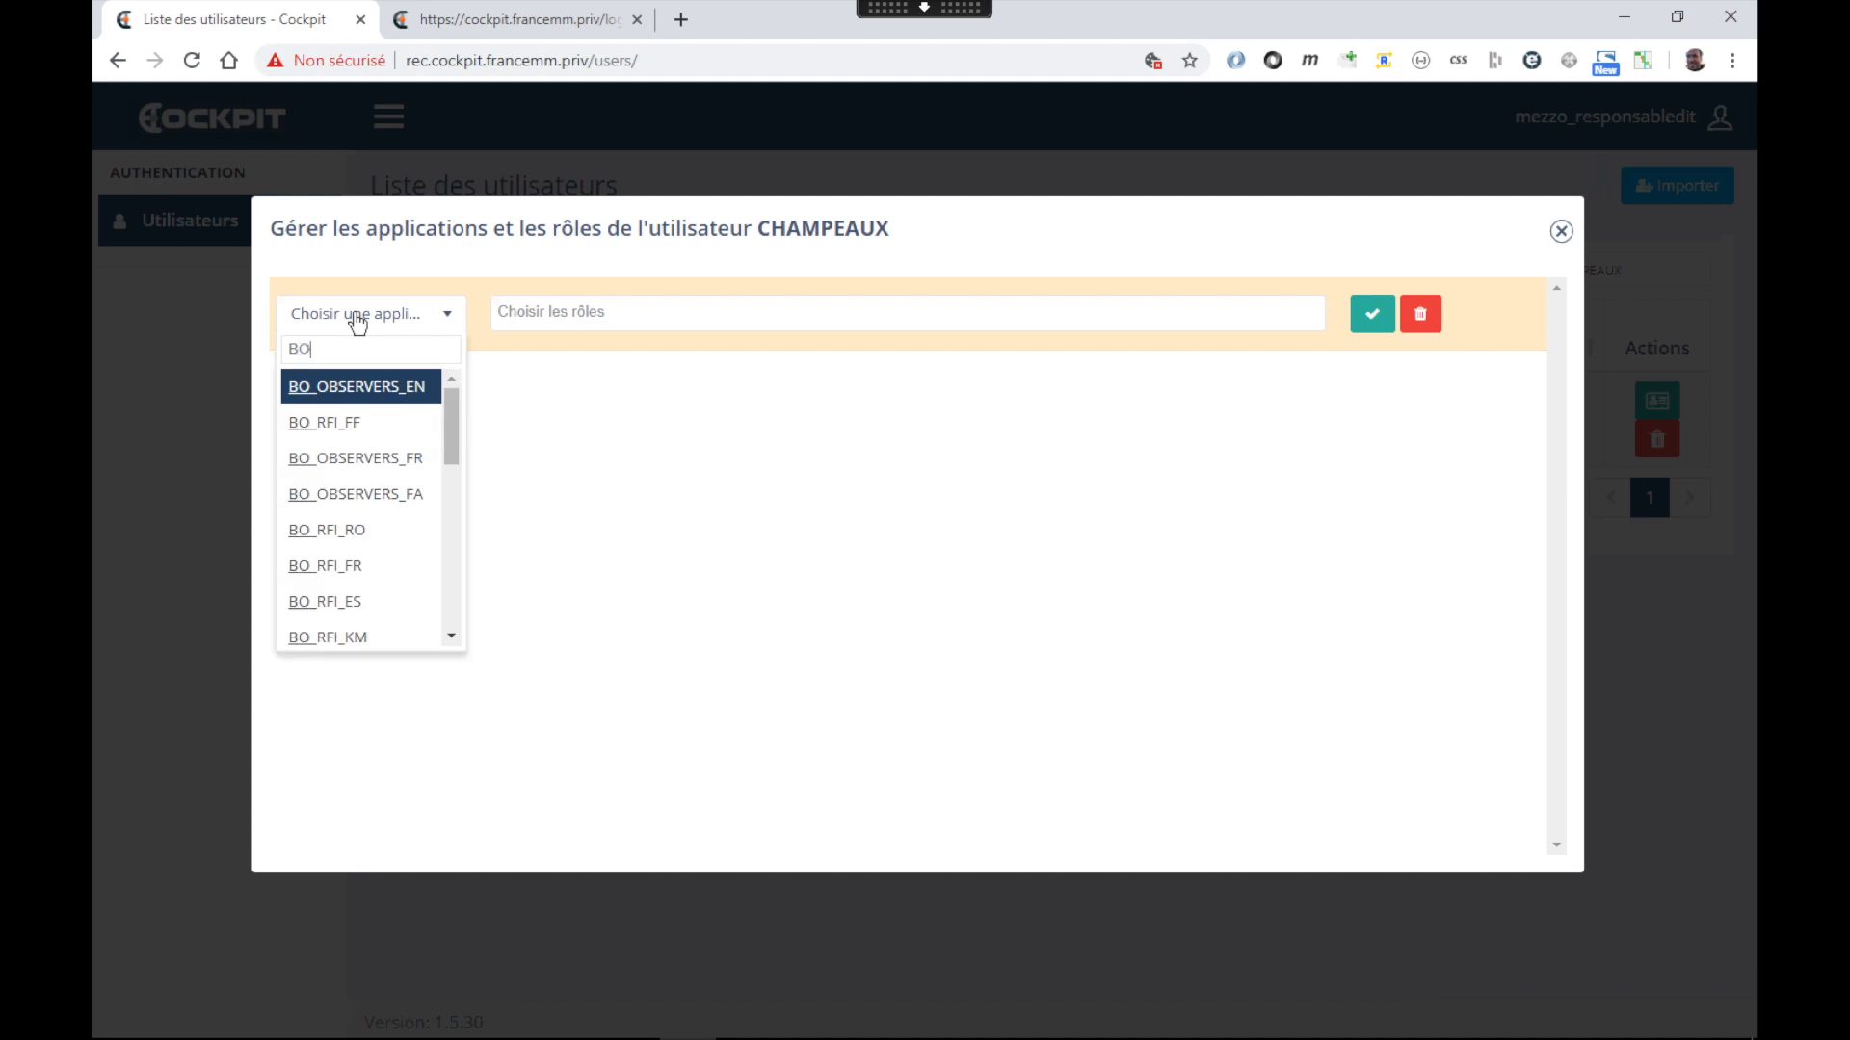
text(RFI)
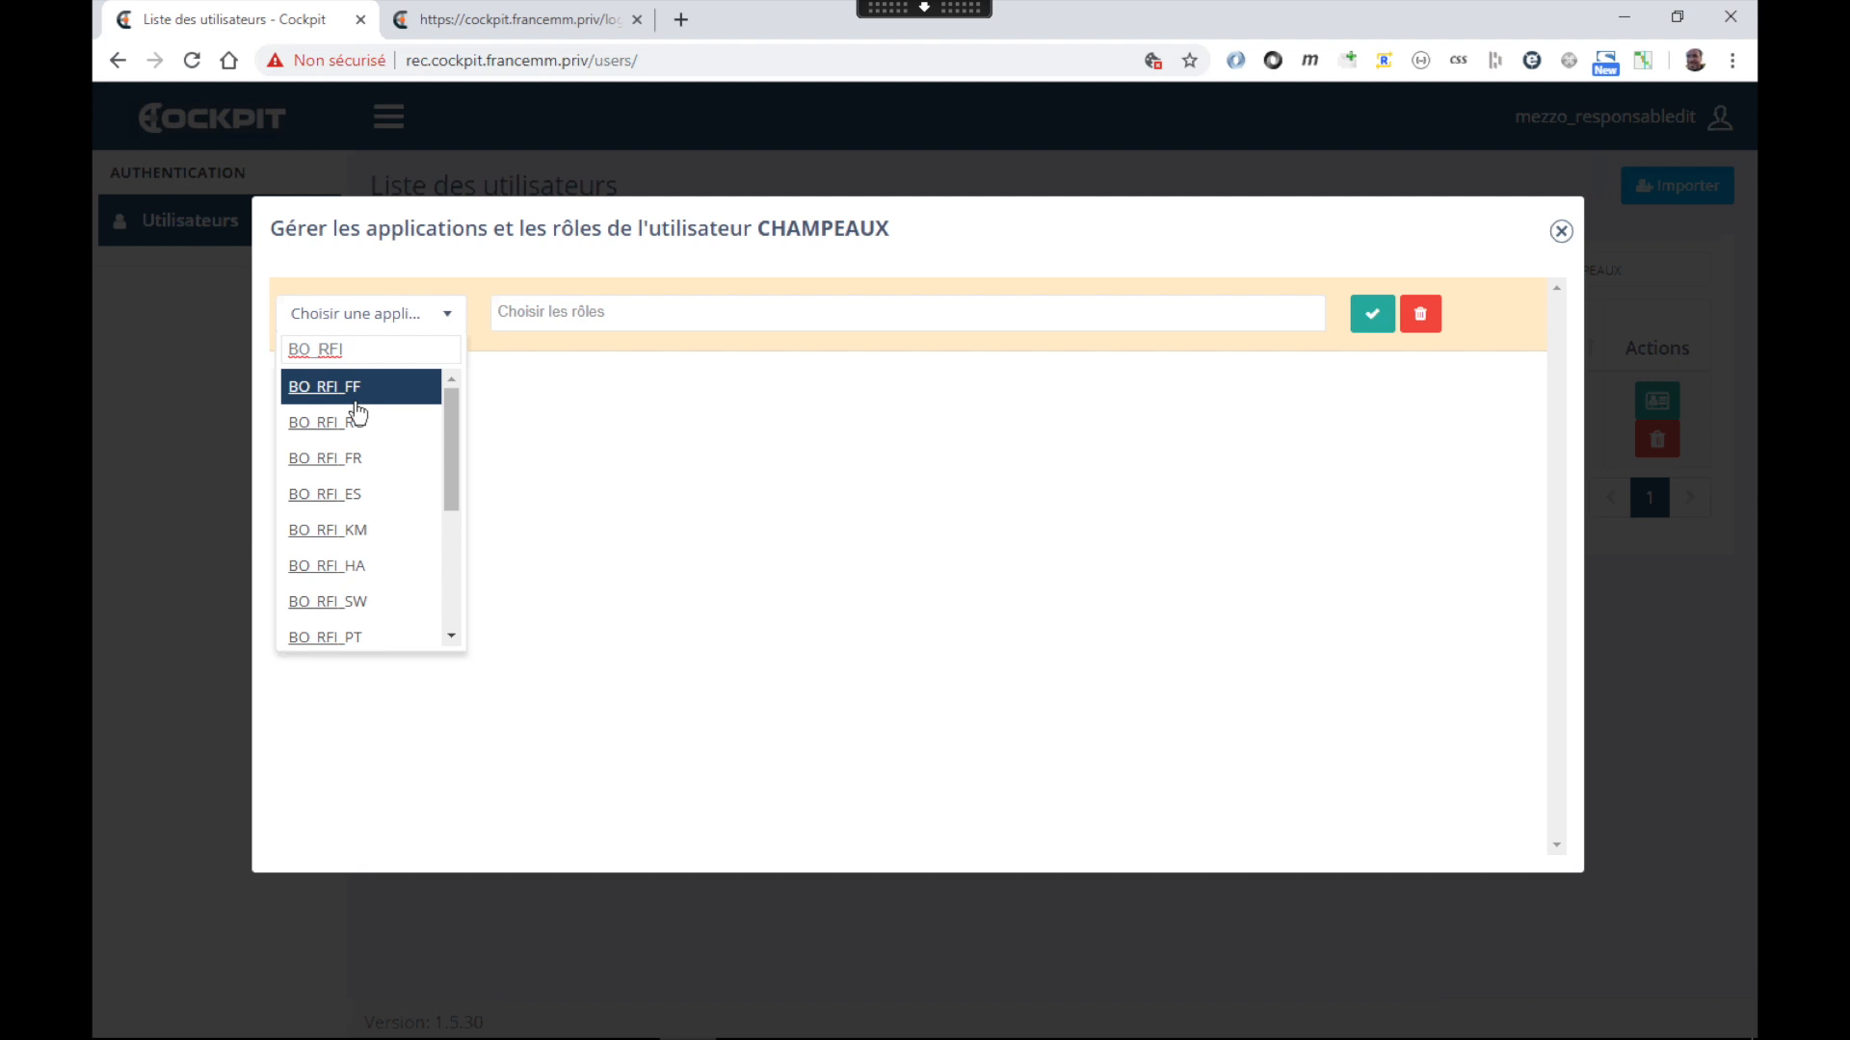
text(FR)
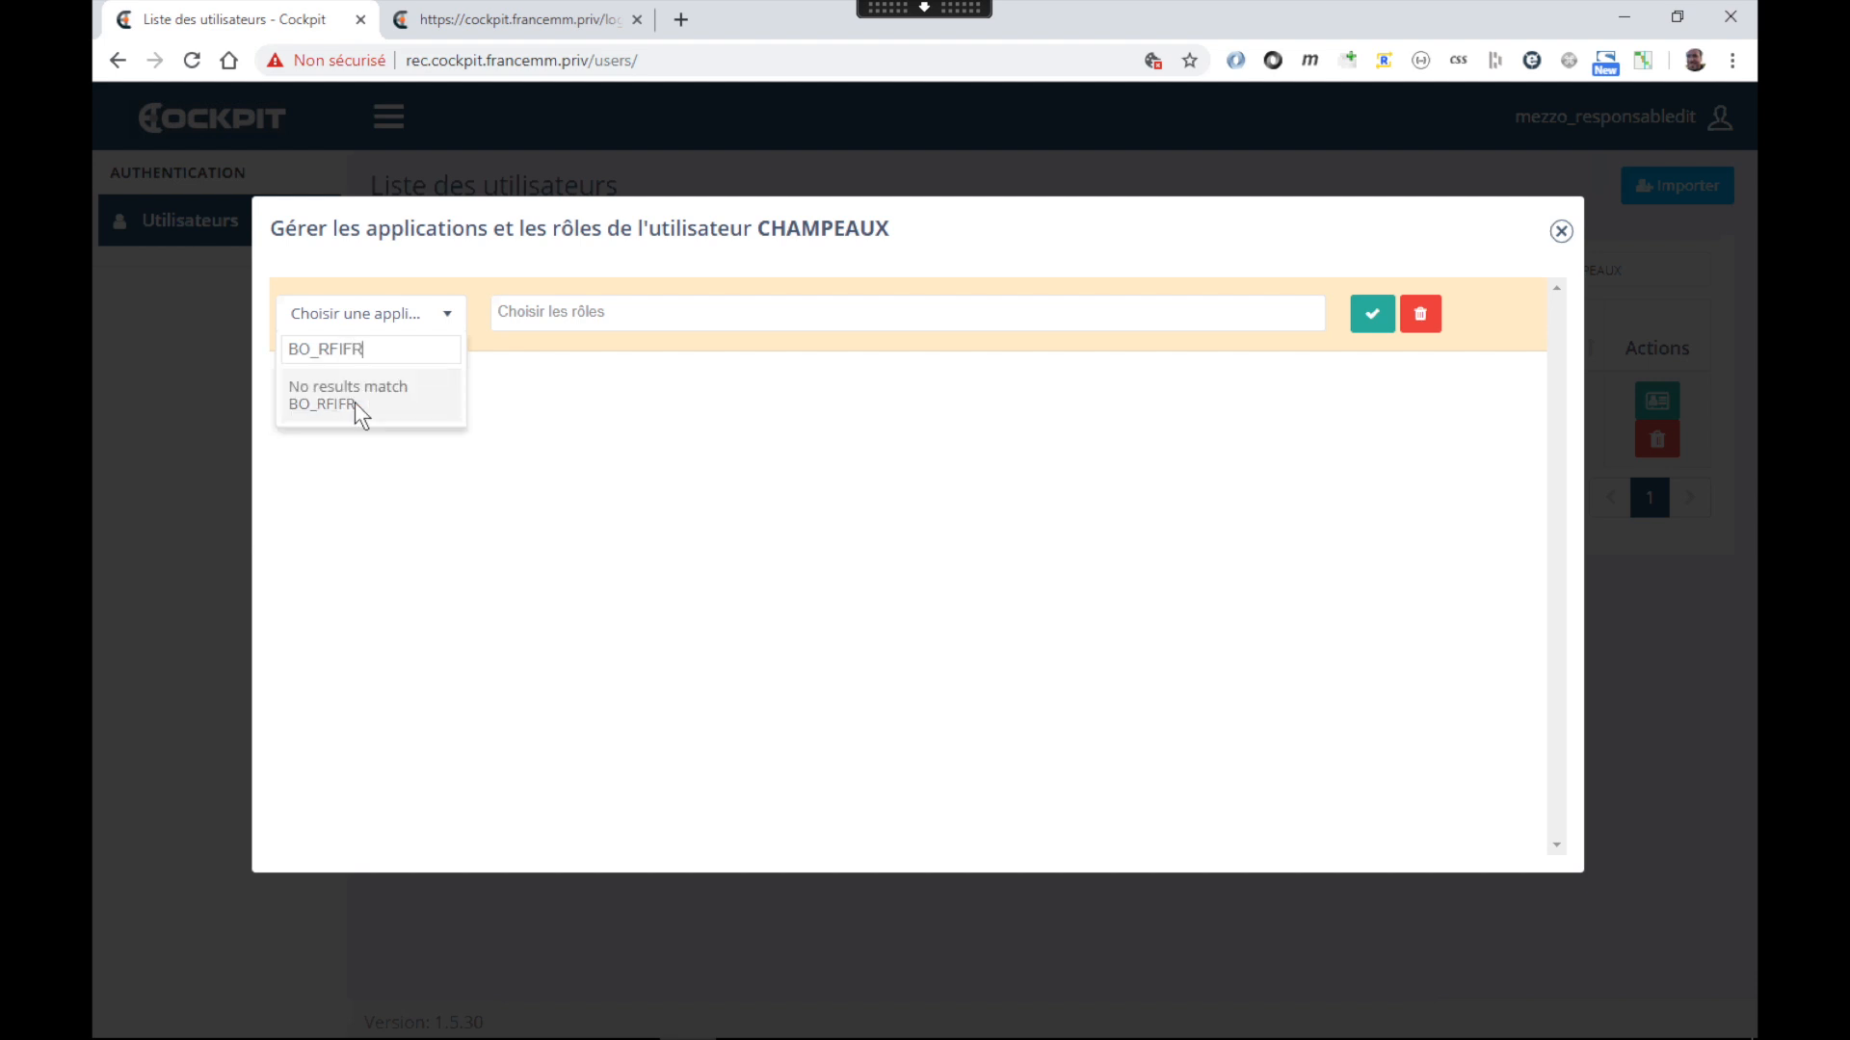
key(BackSpace)
key(BackSpace)
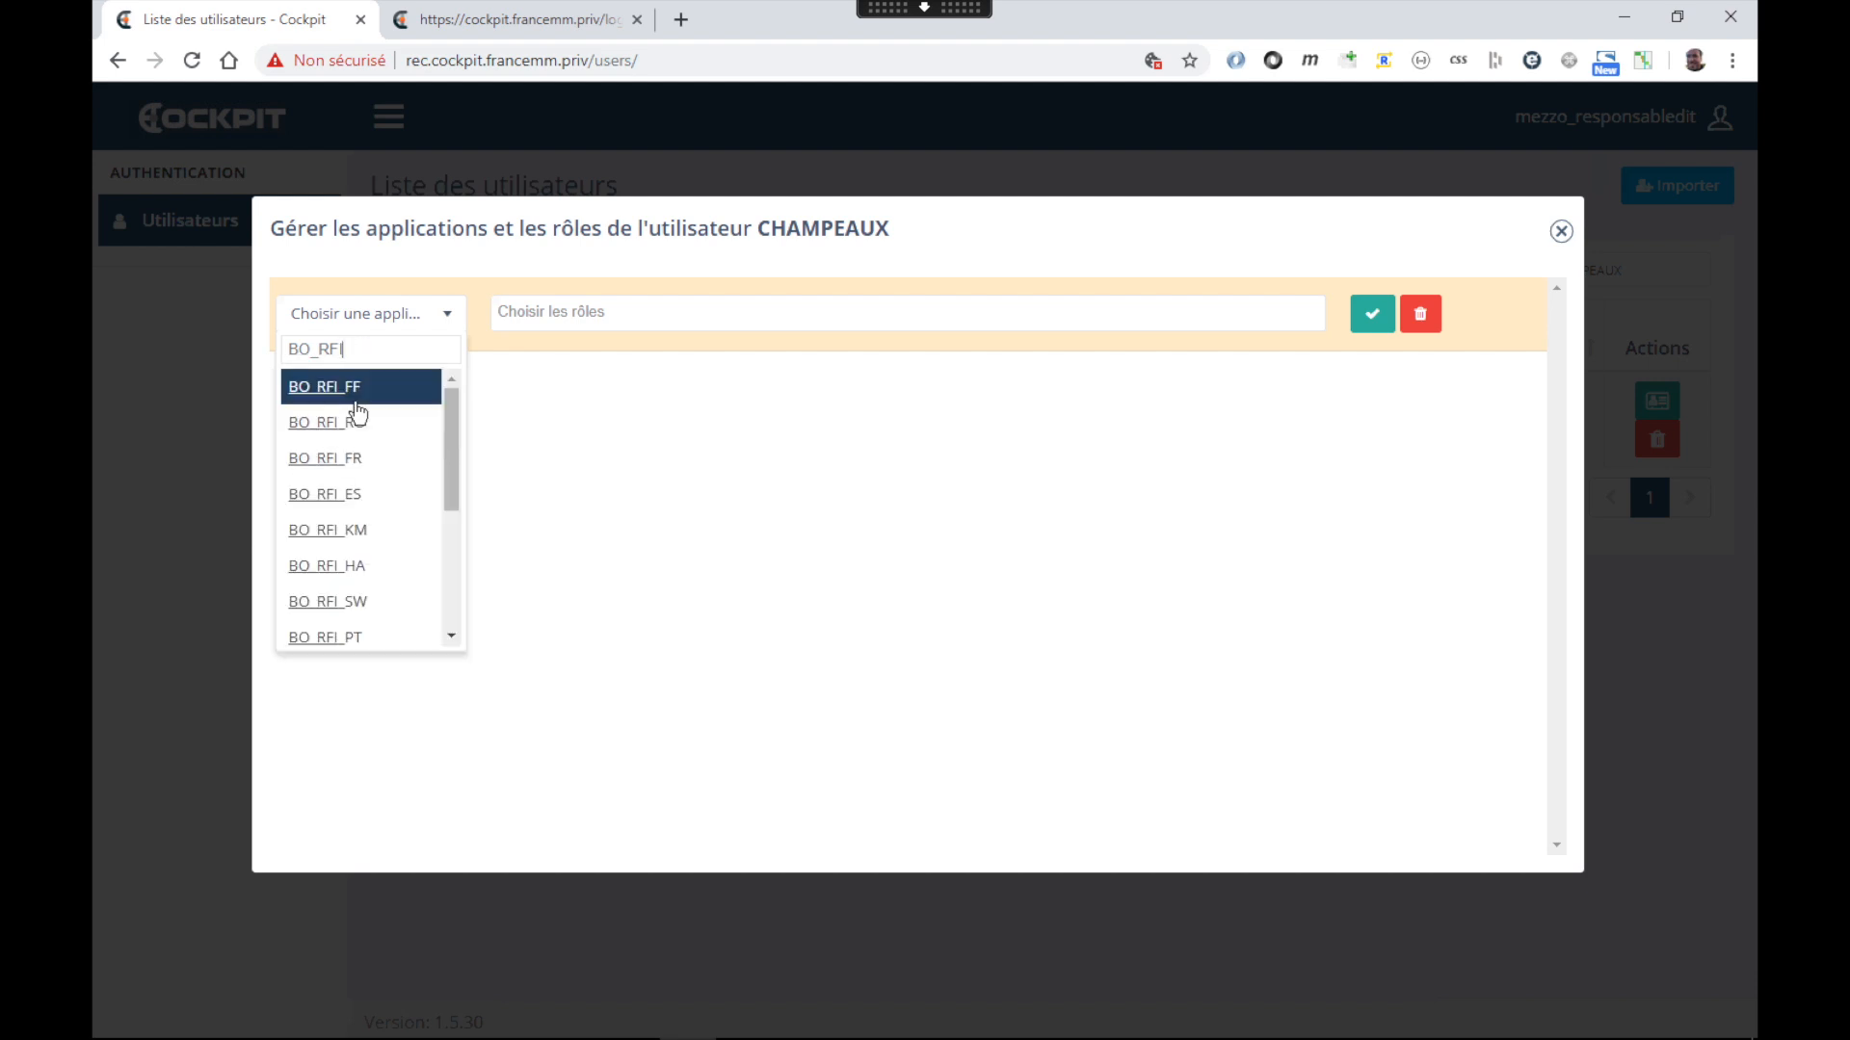
text(_FR)
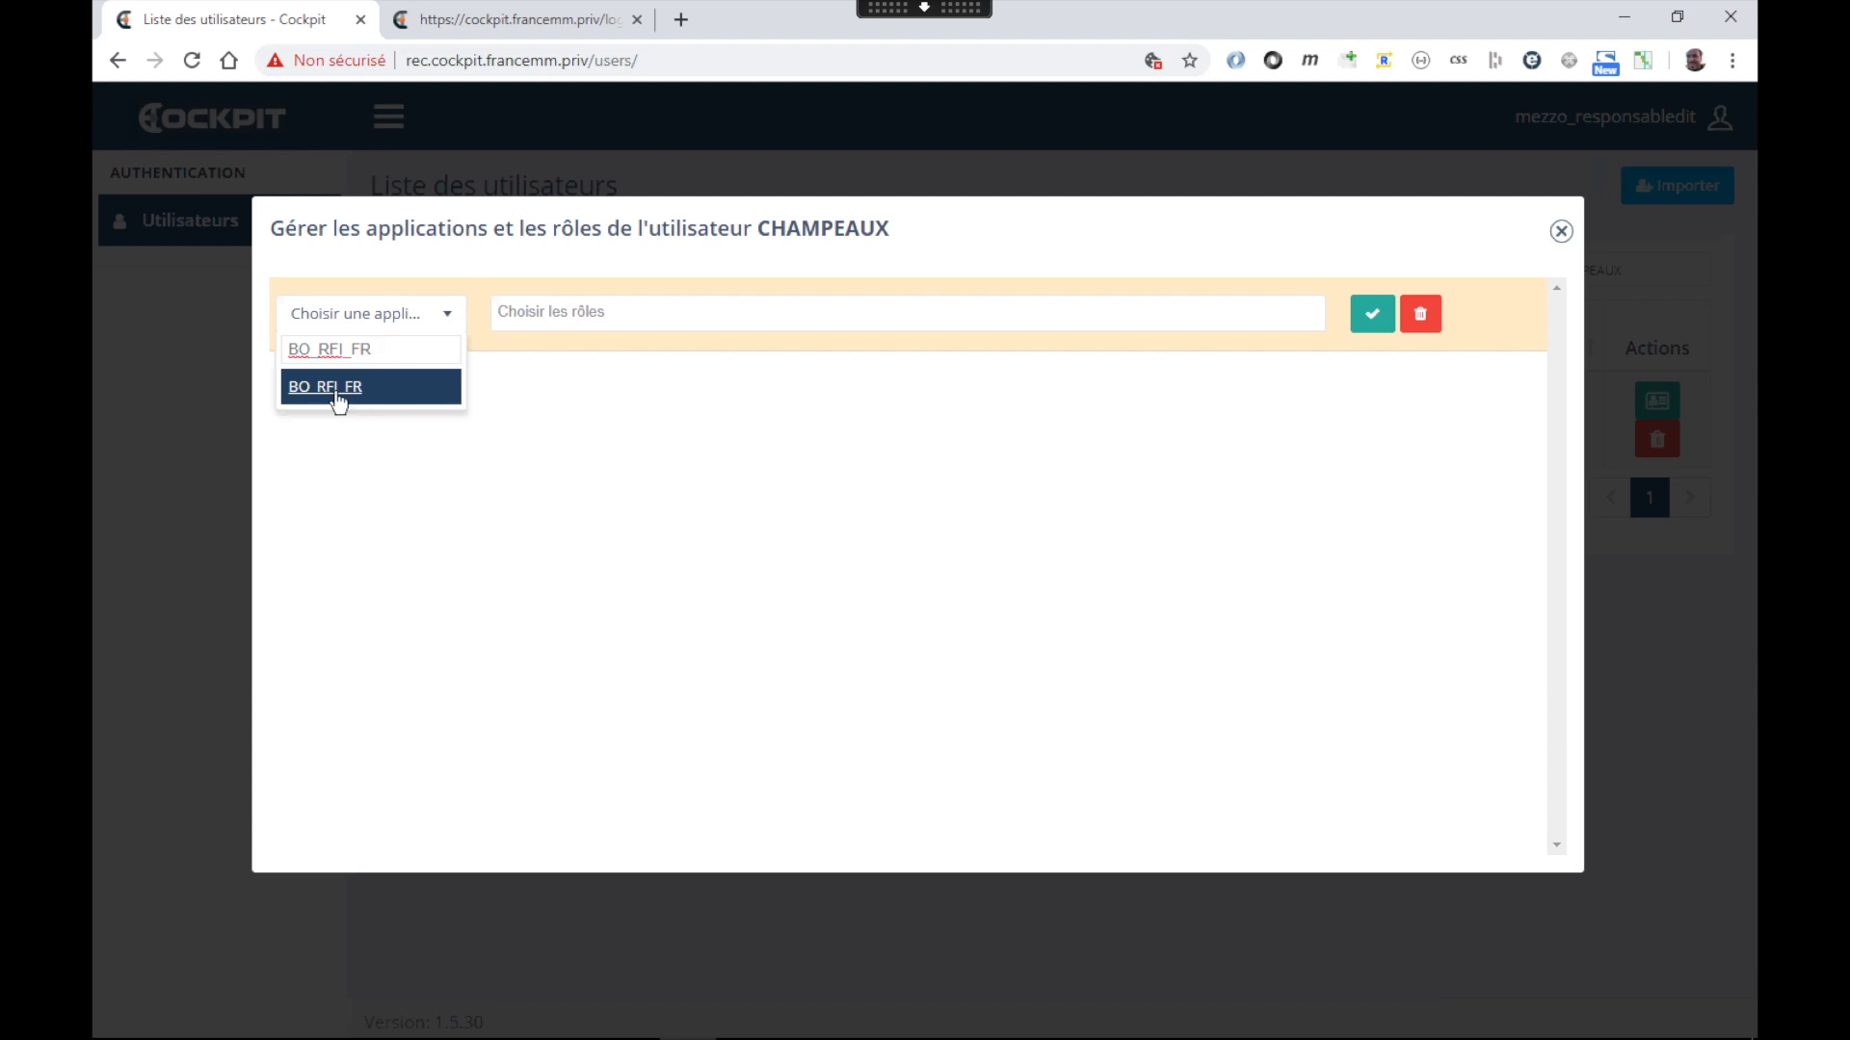
click(337, 395)
click(544, 306)
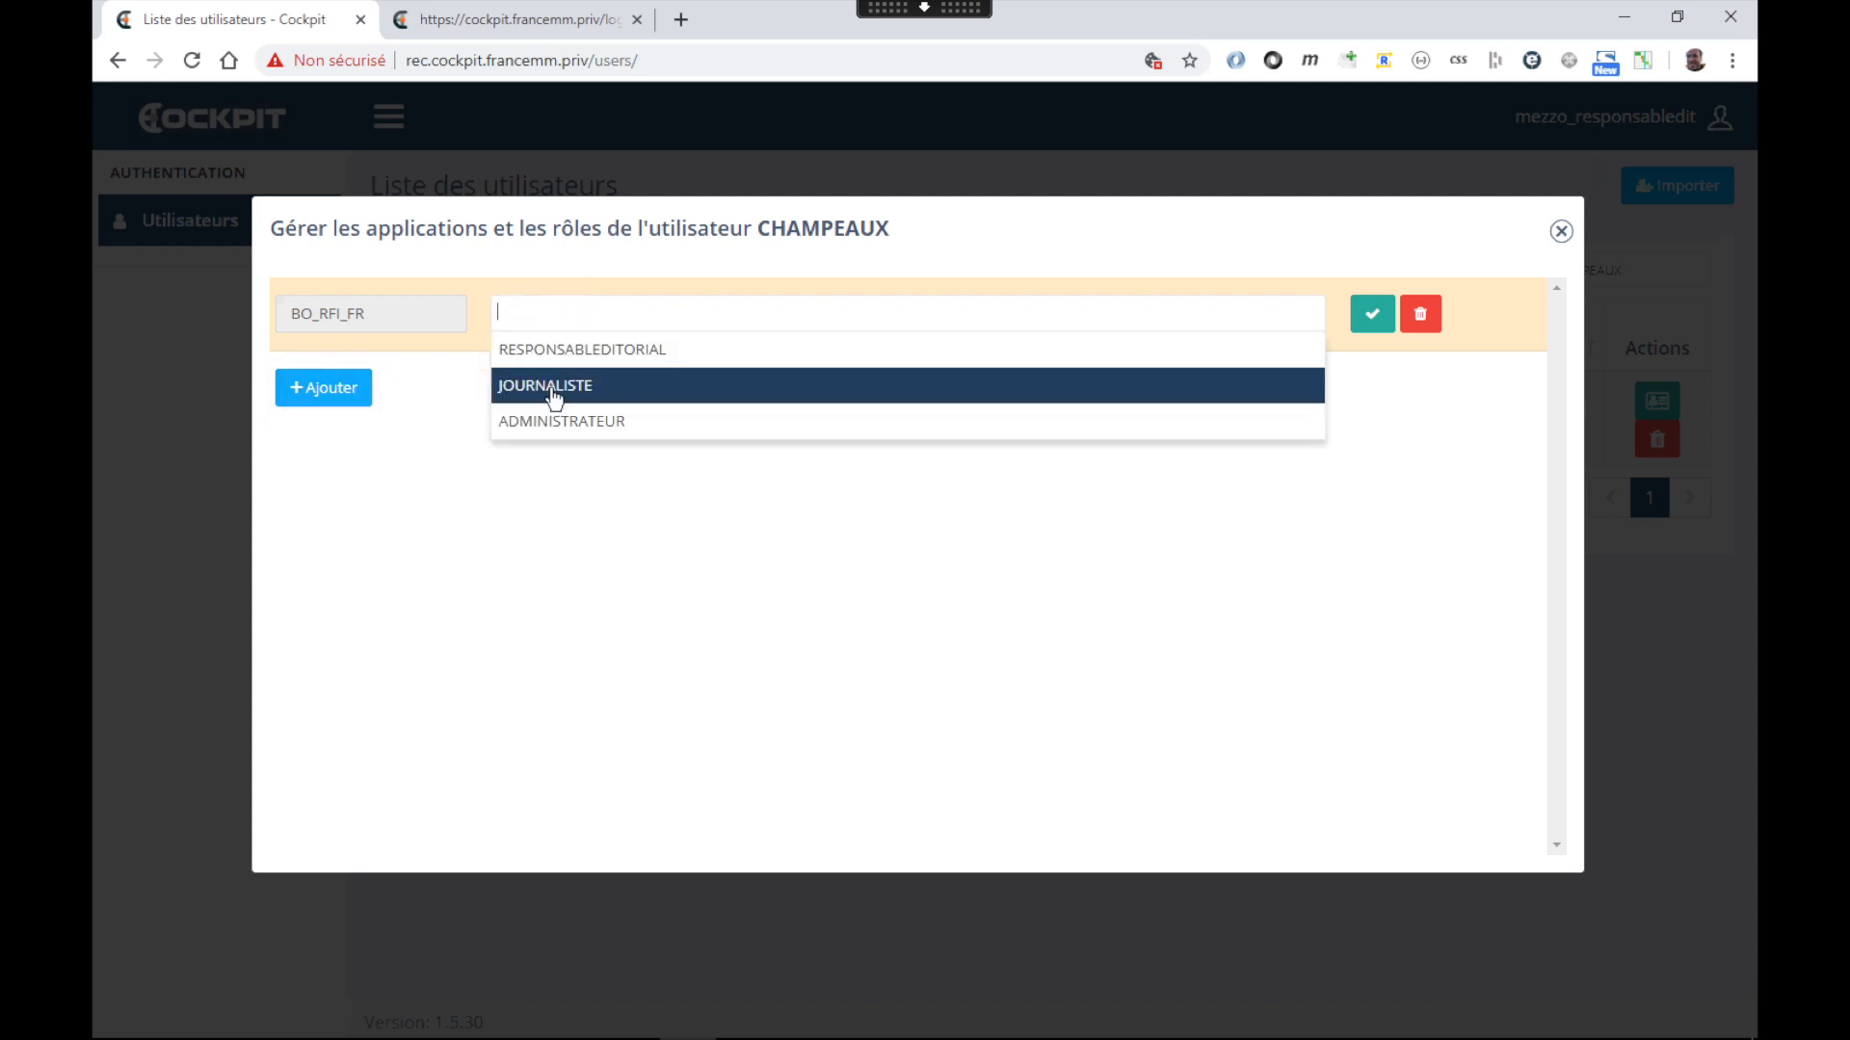
click(553, 397)
click(1365, 322)
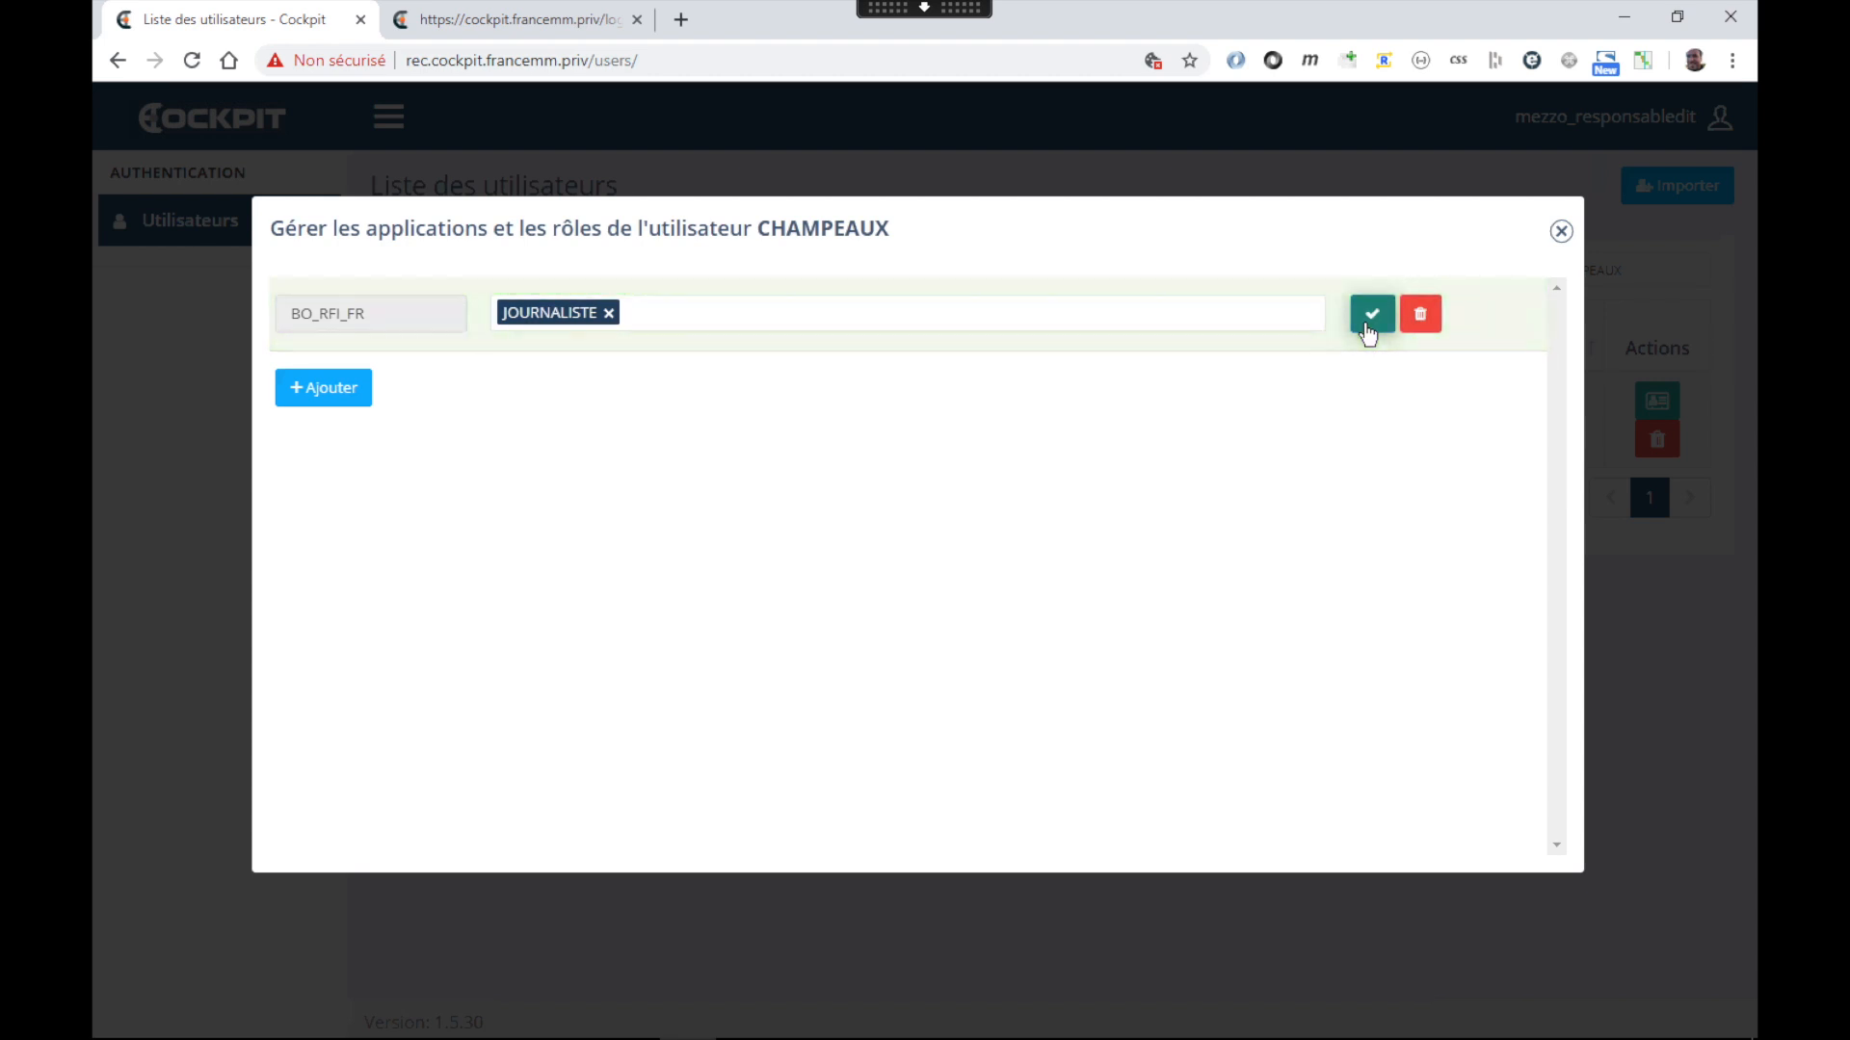
click(355, 397)
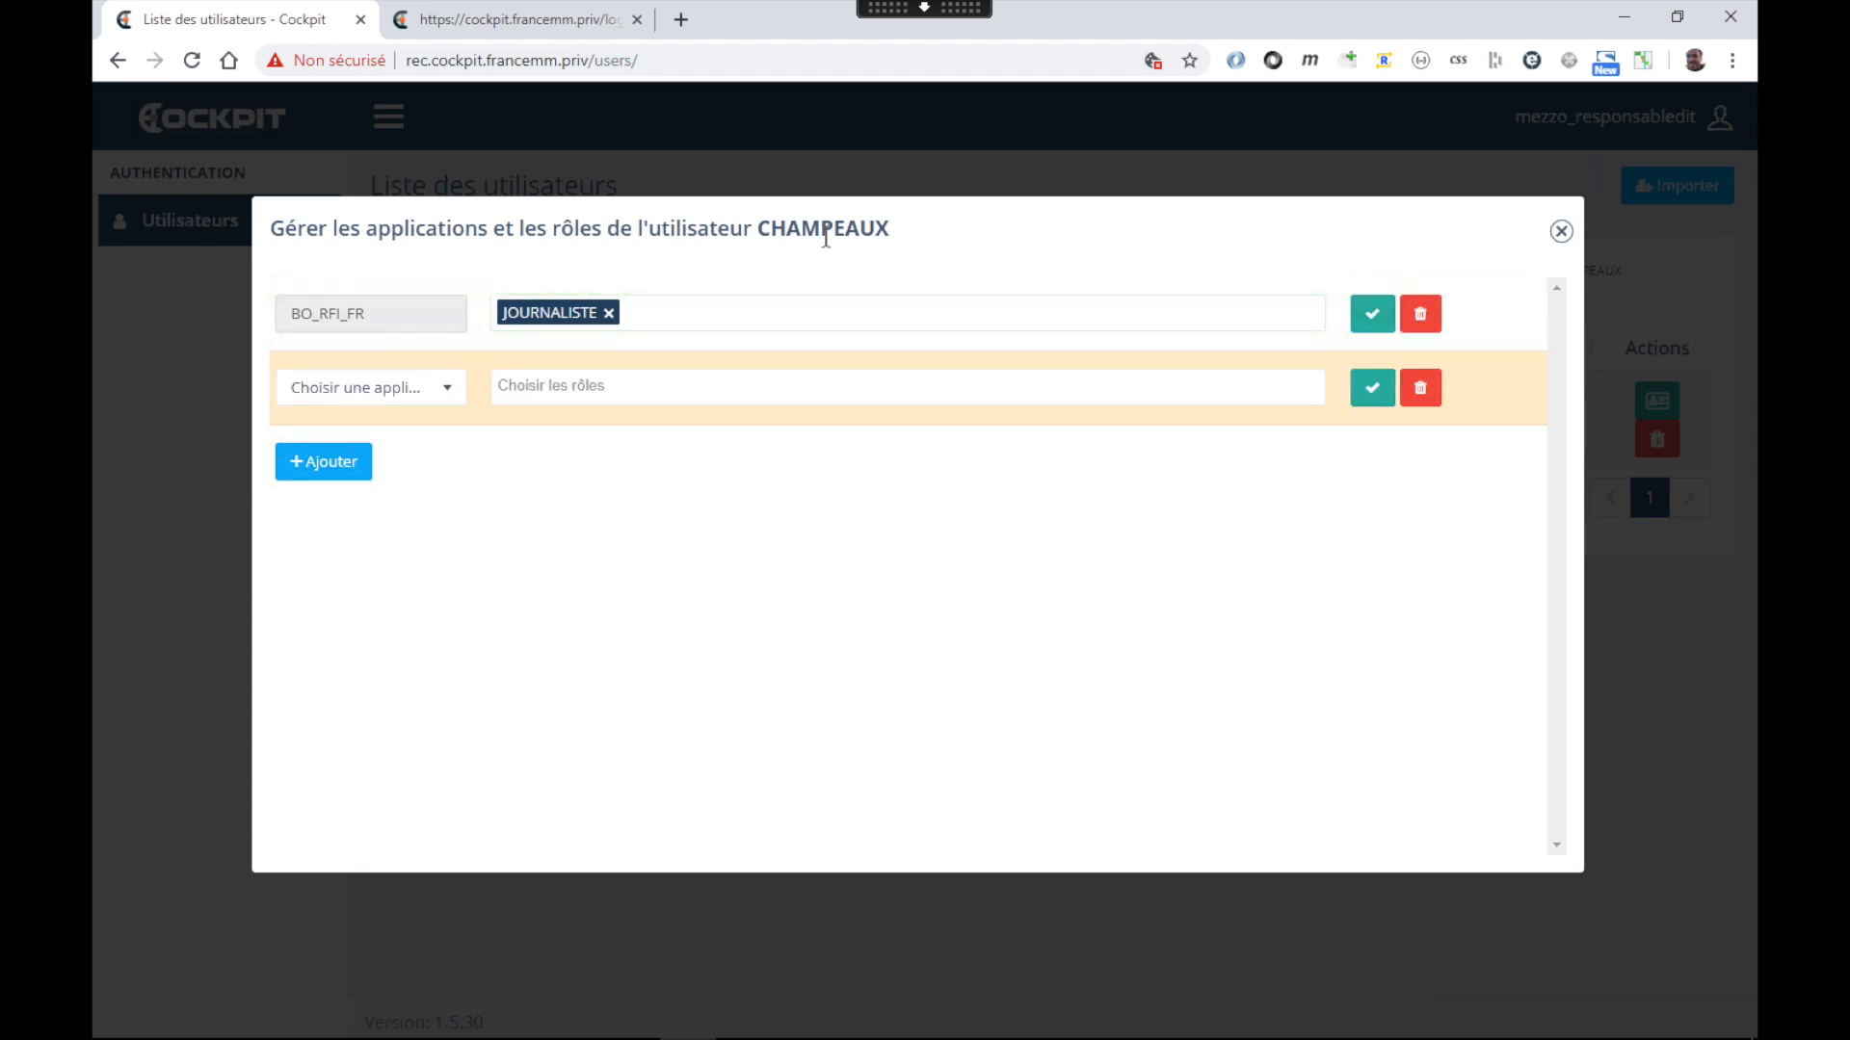
Save an ADMINISTRATEUR role on BO_FRANCE24_FR, then delete that assignment with Supprimer
click(382, 393)
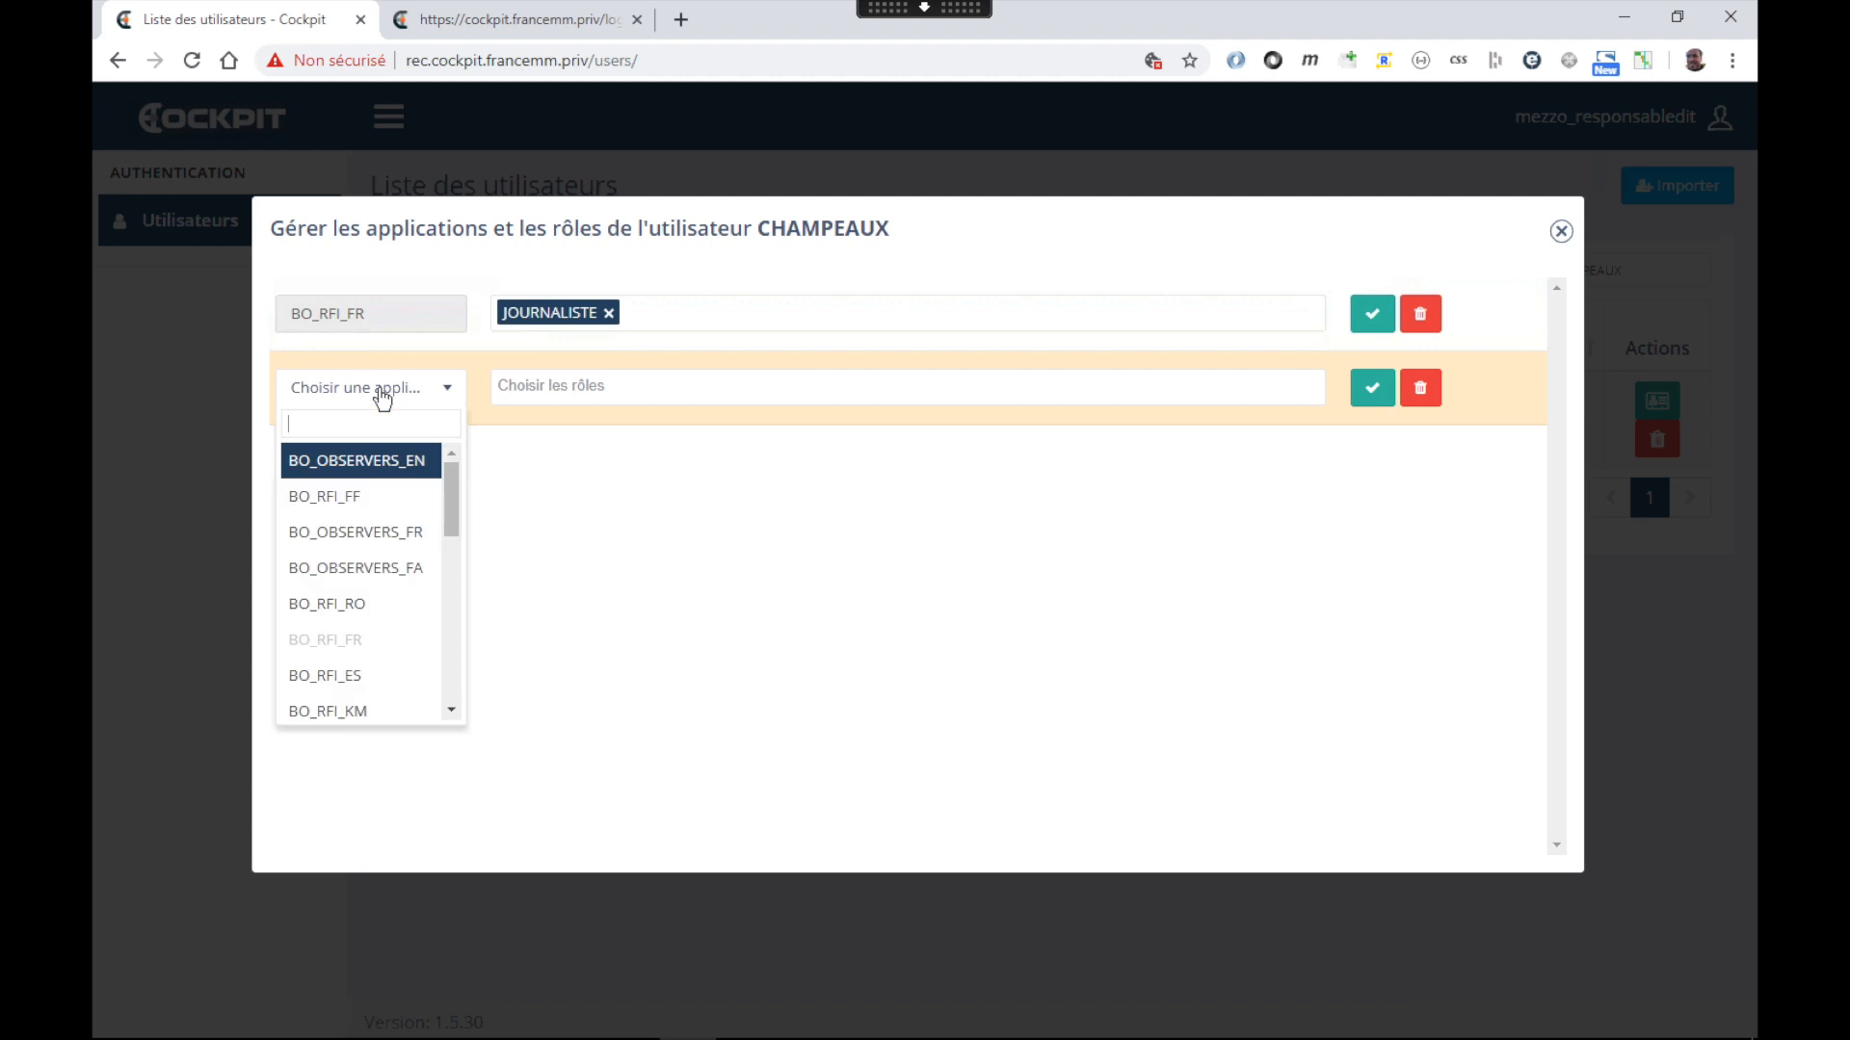
scroll(385, 617, down, 6)
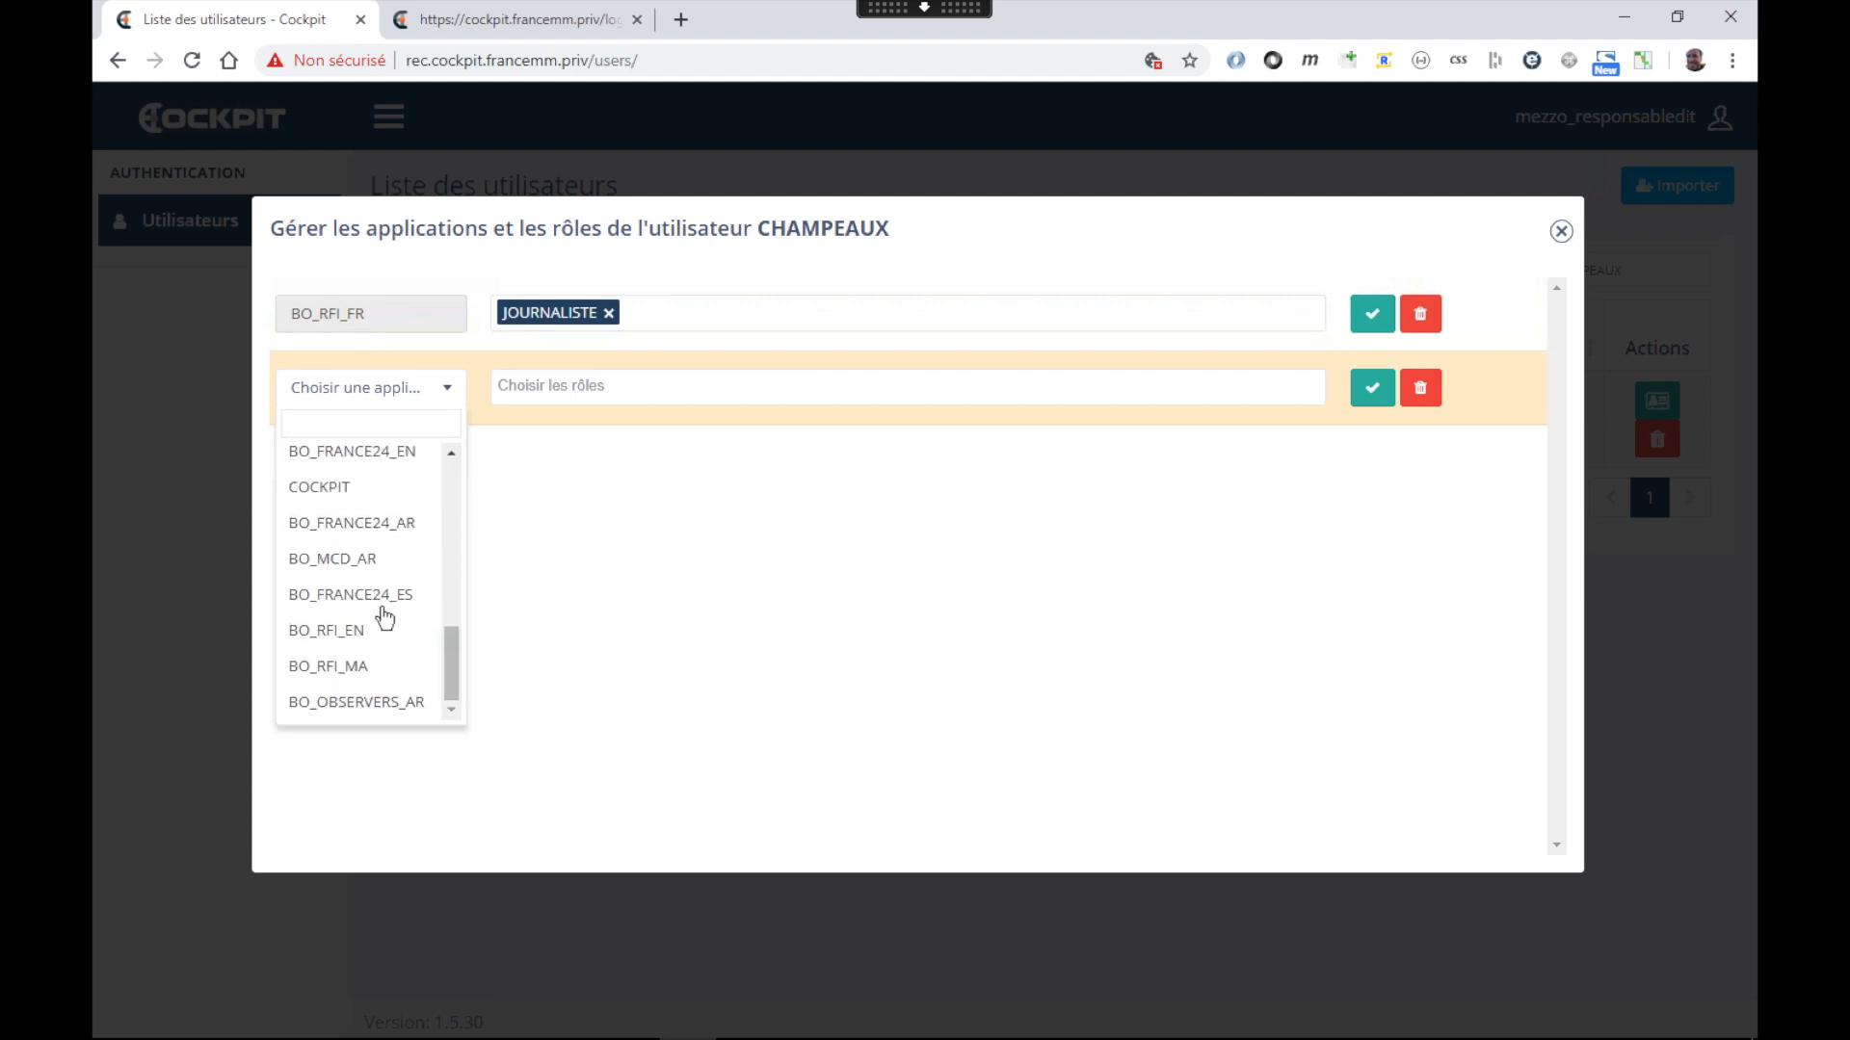
drag(452, 661, 448, 610)
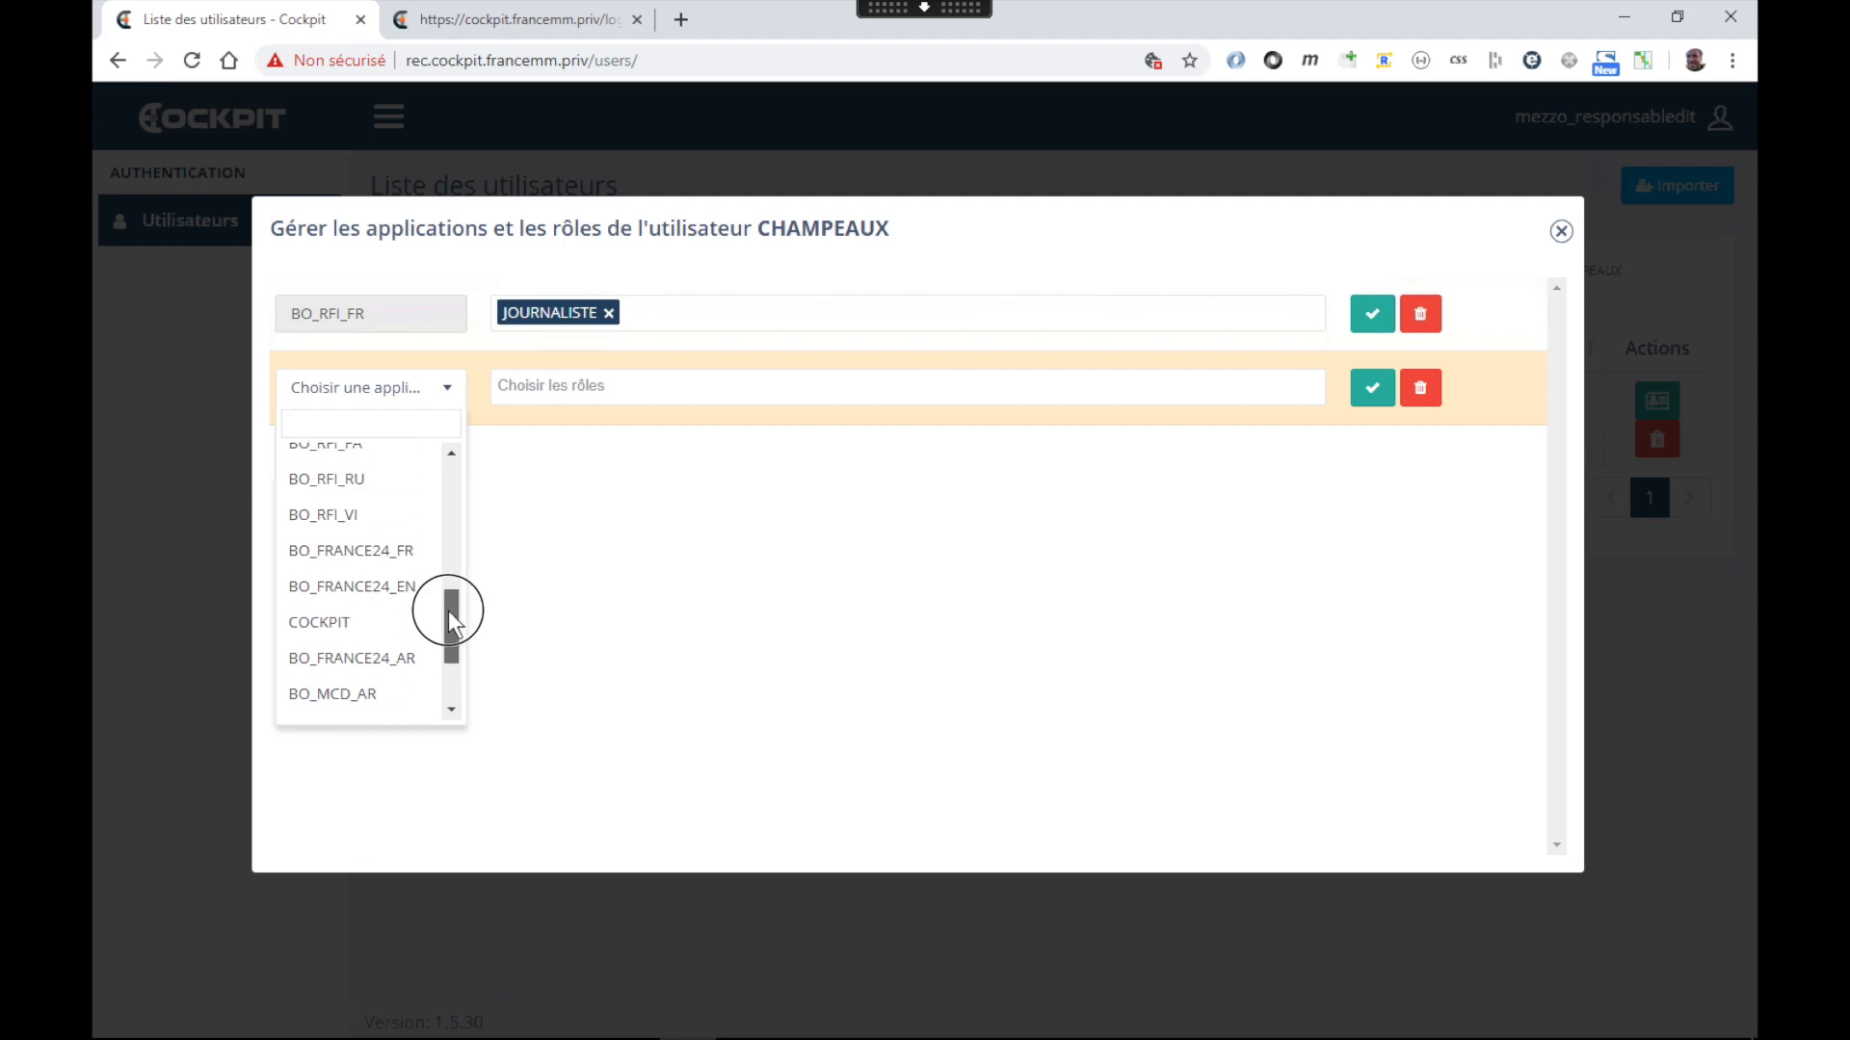
click(394, 566)
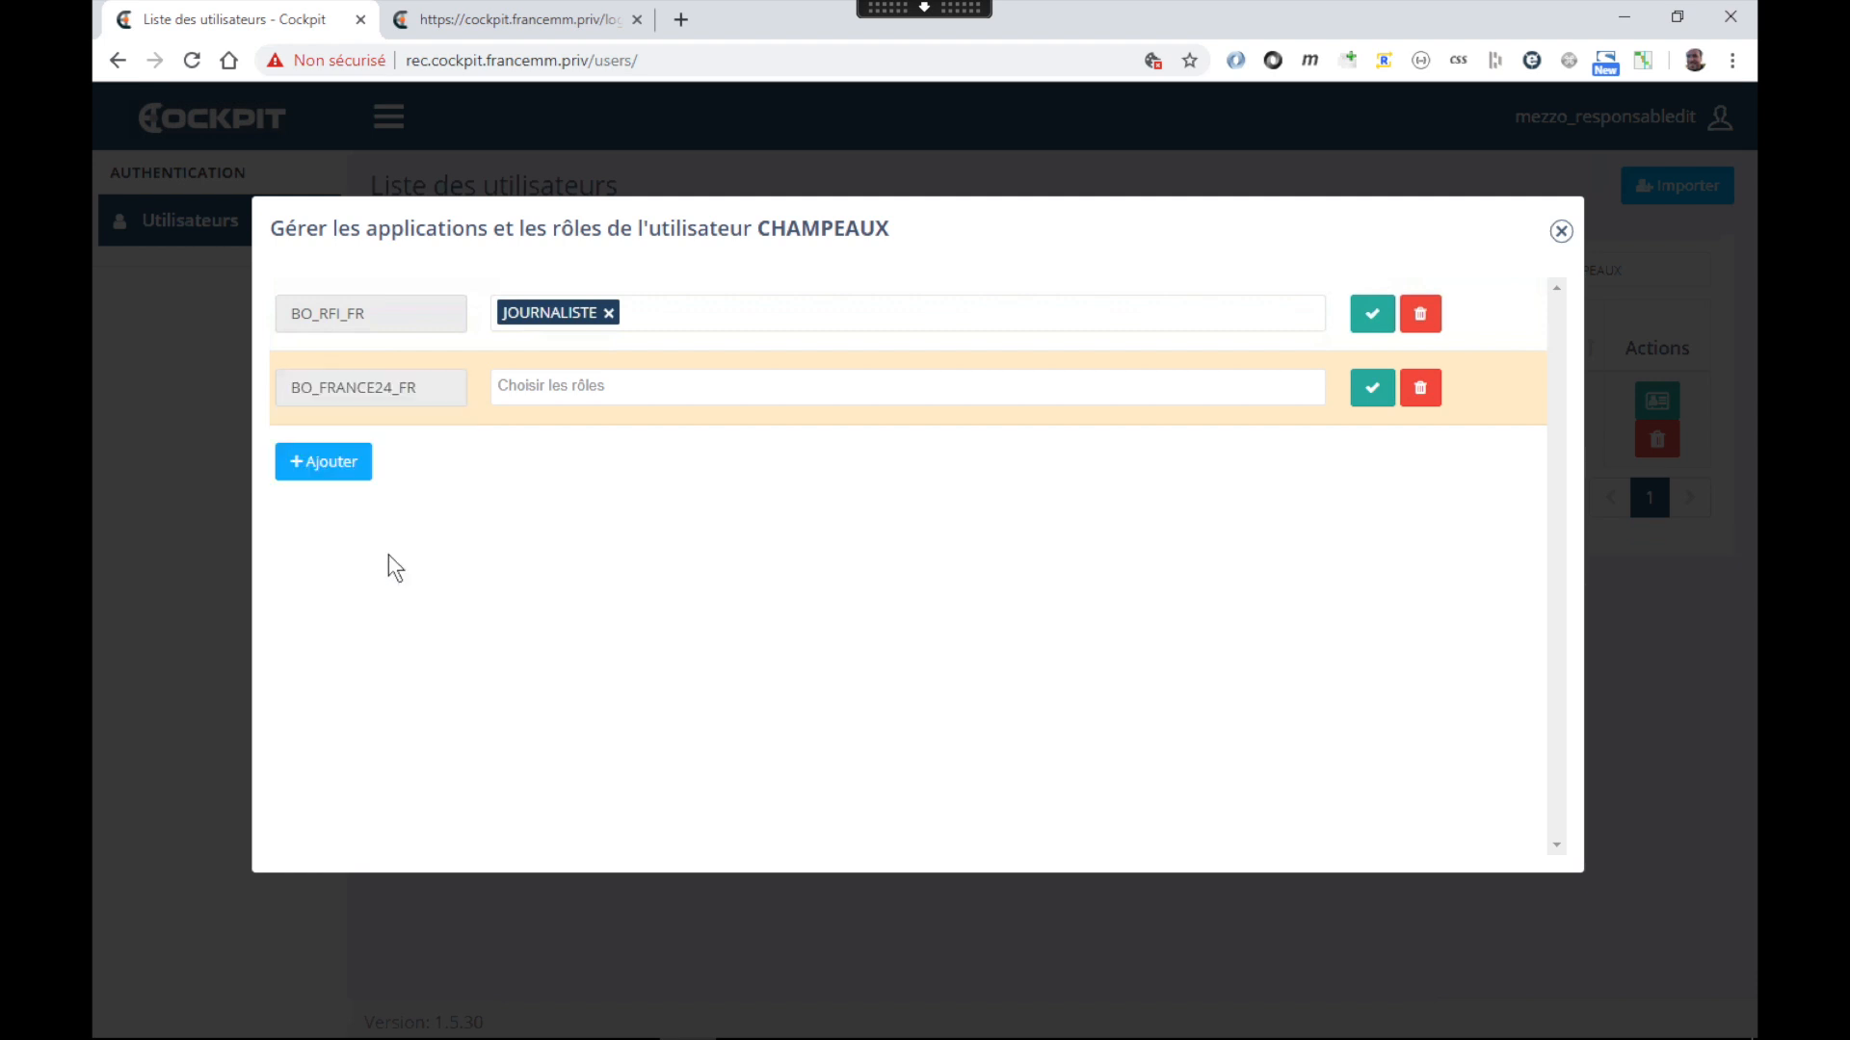
click(535, 391)
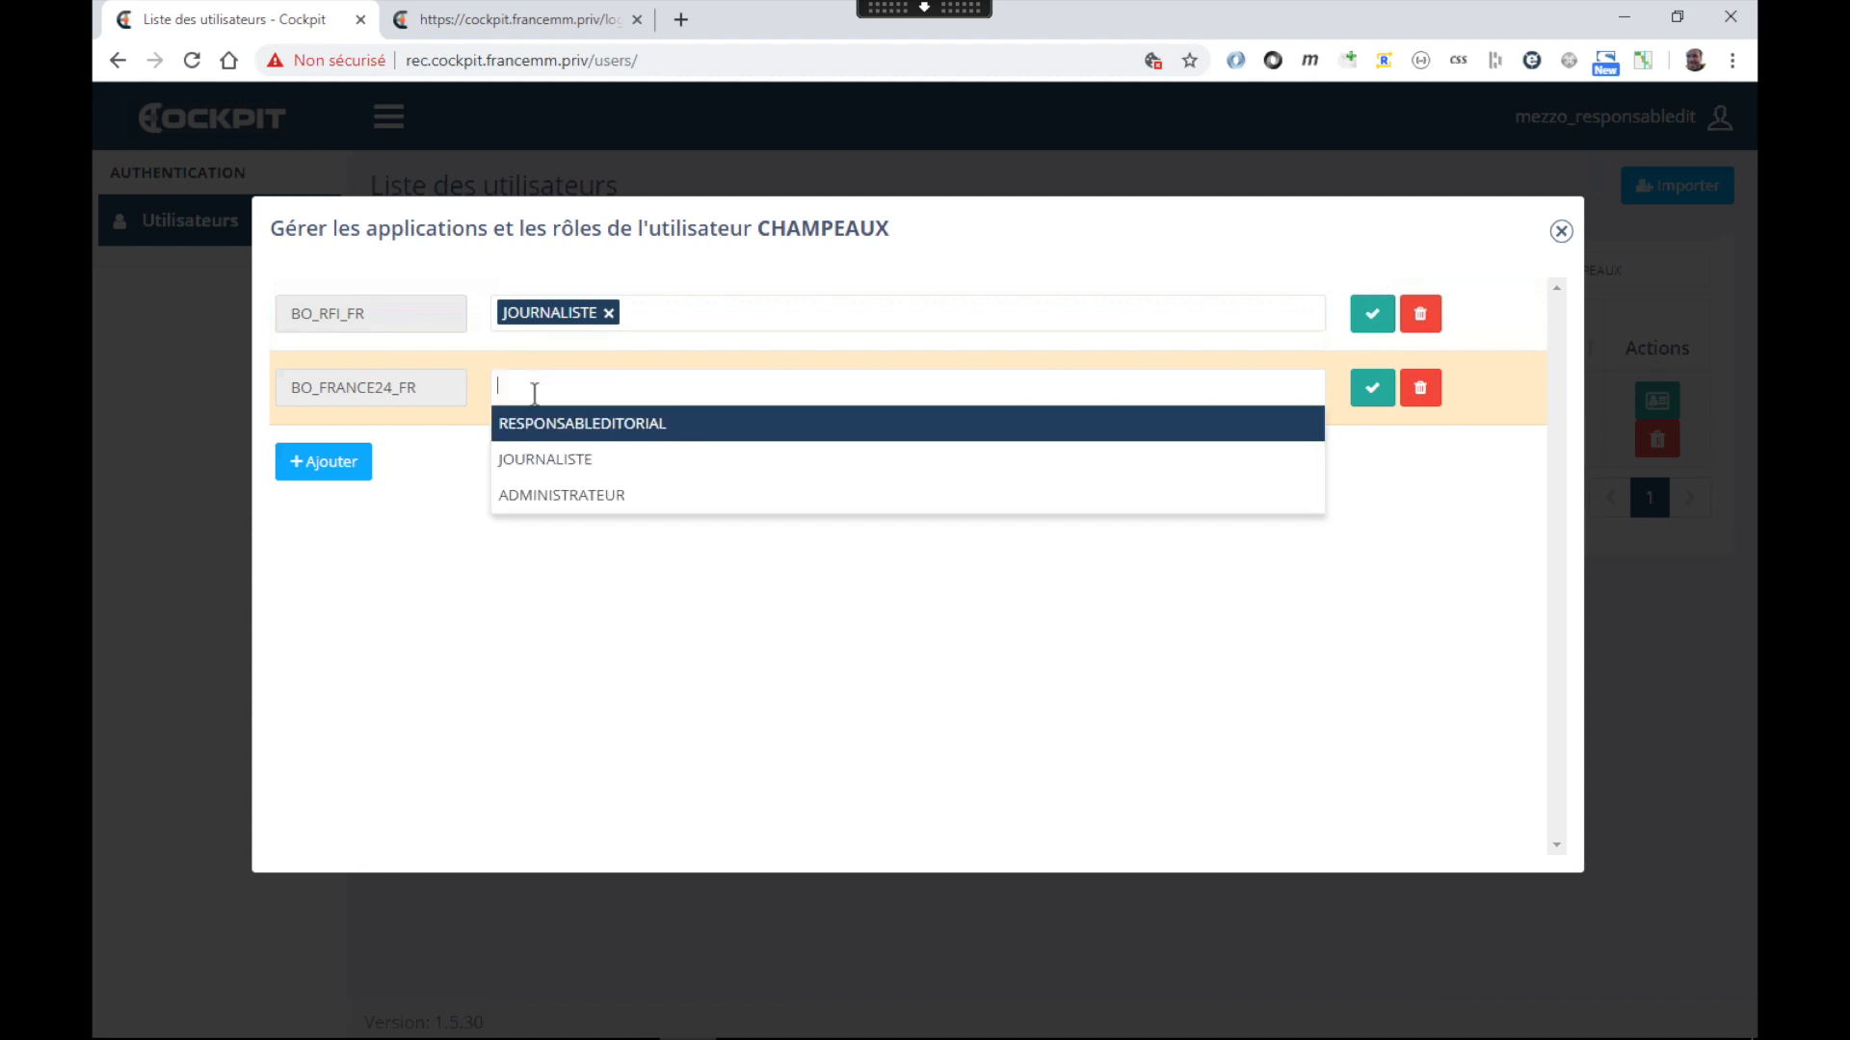
click(550, 498)
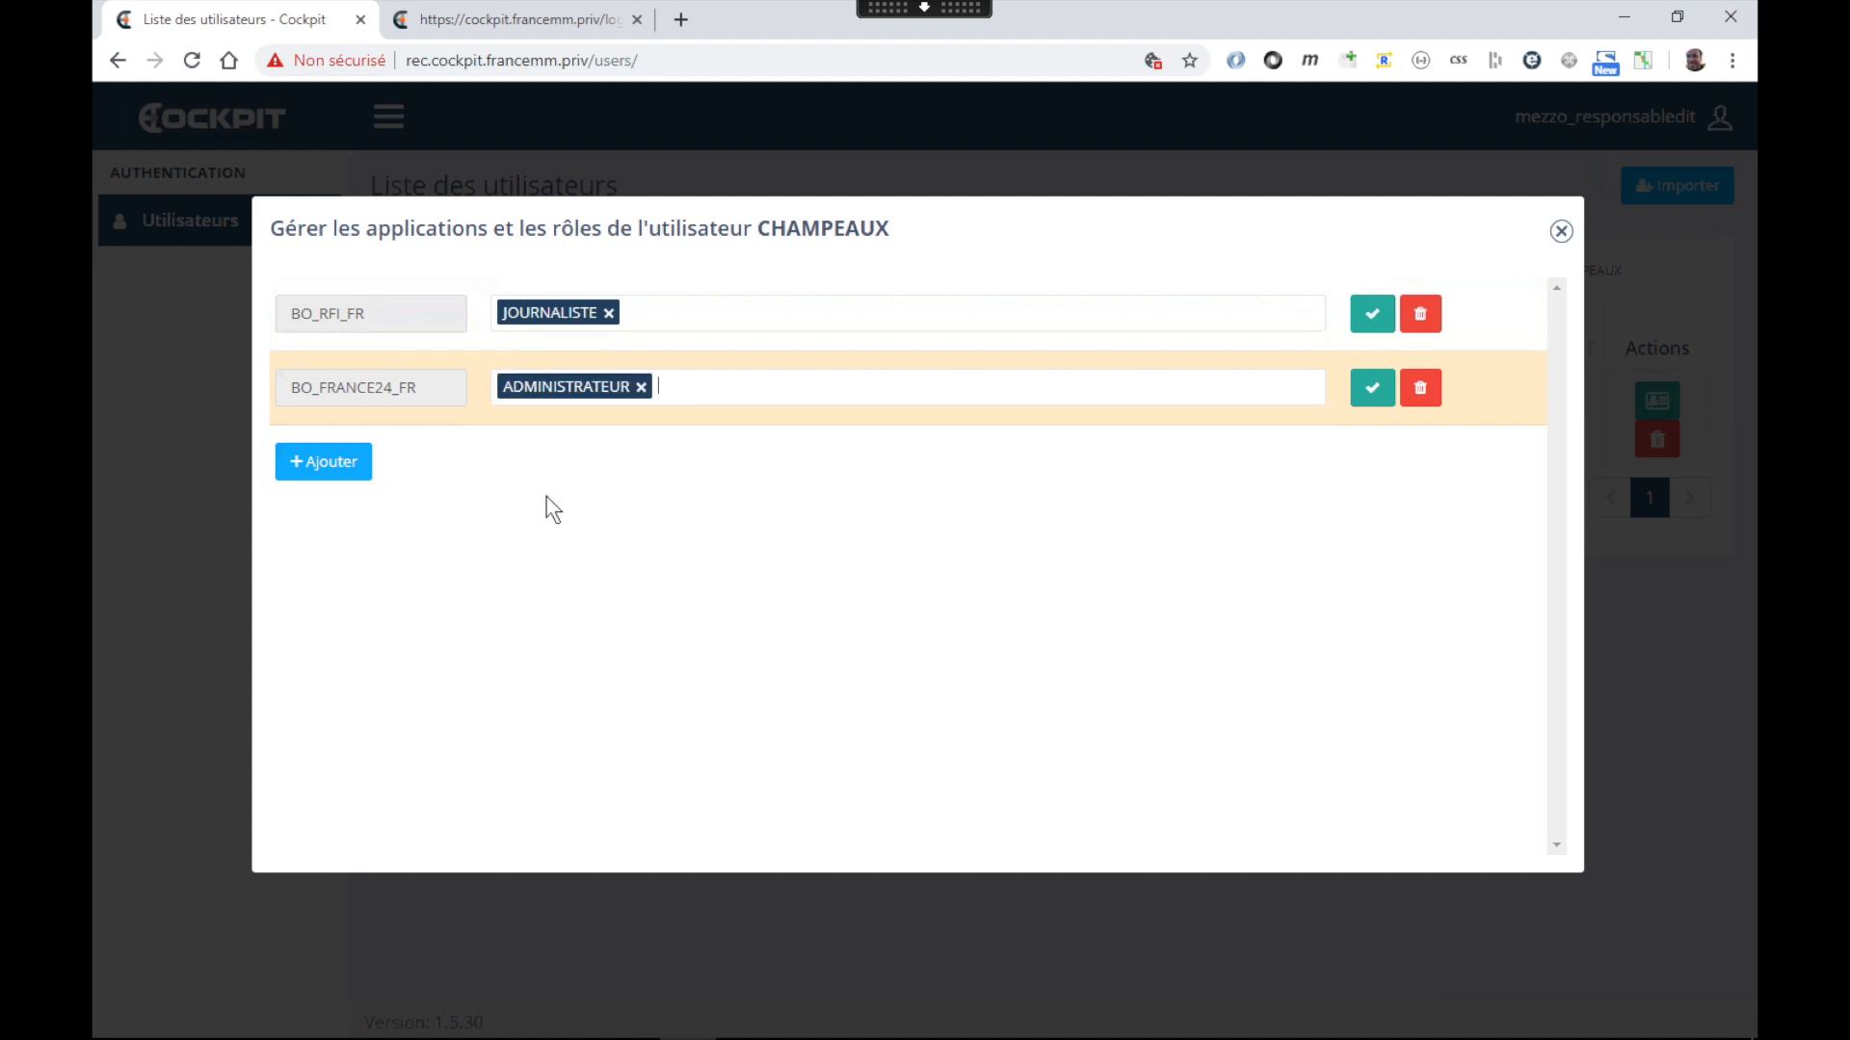
click(1376, 389)
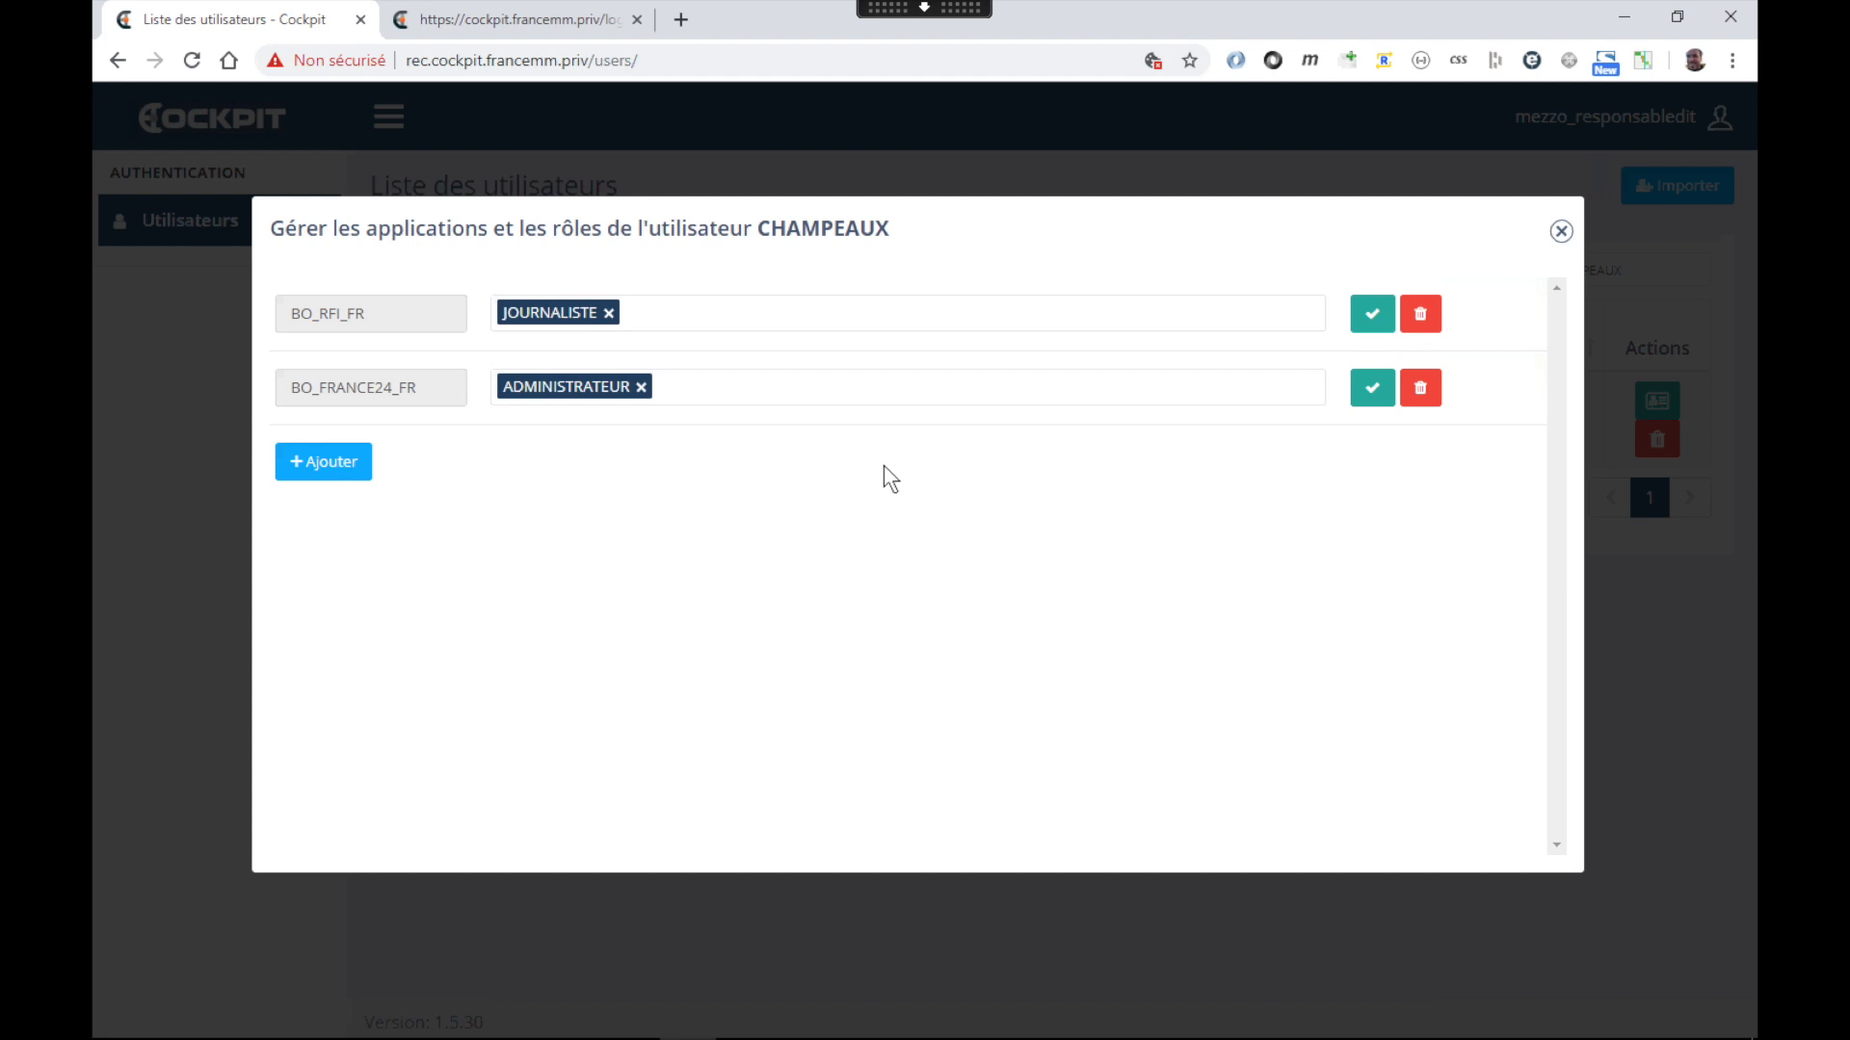
click(1428, 389)
click(1231, 398)
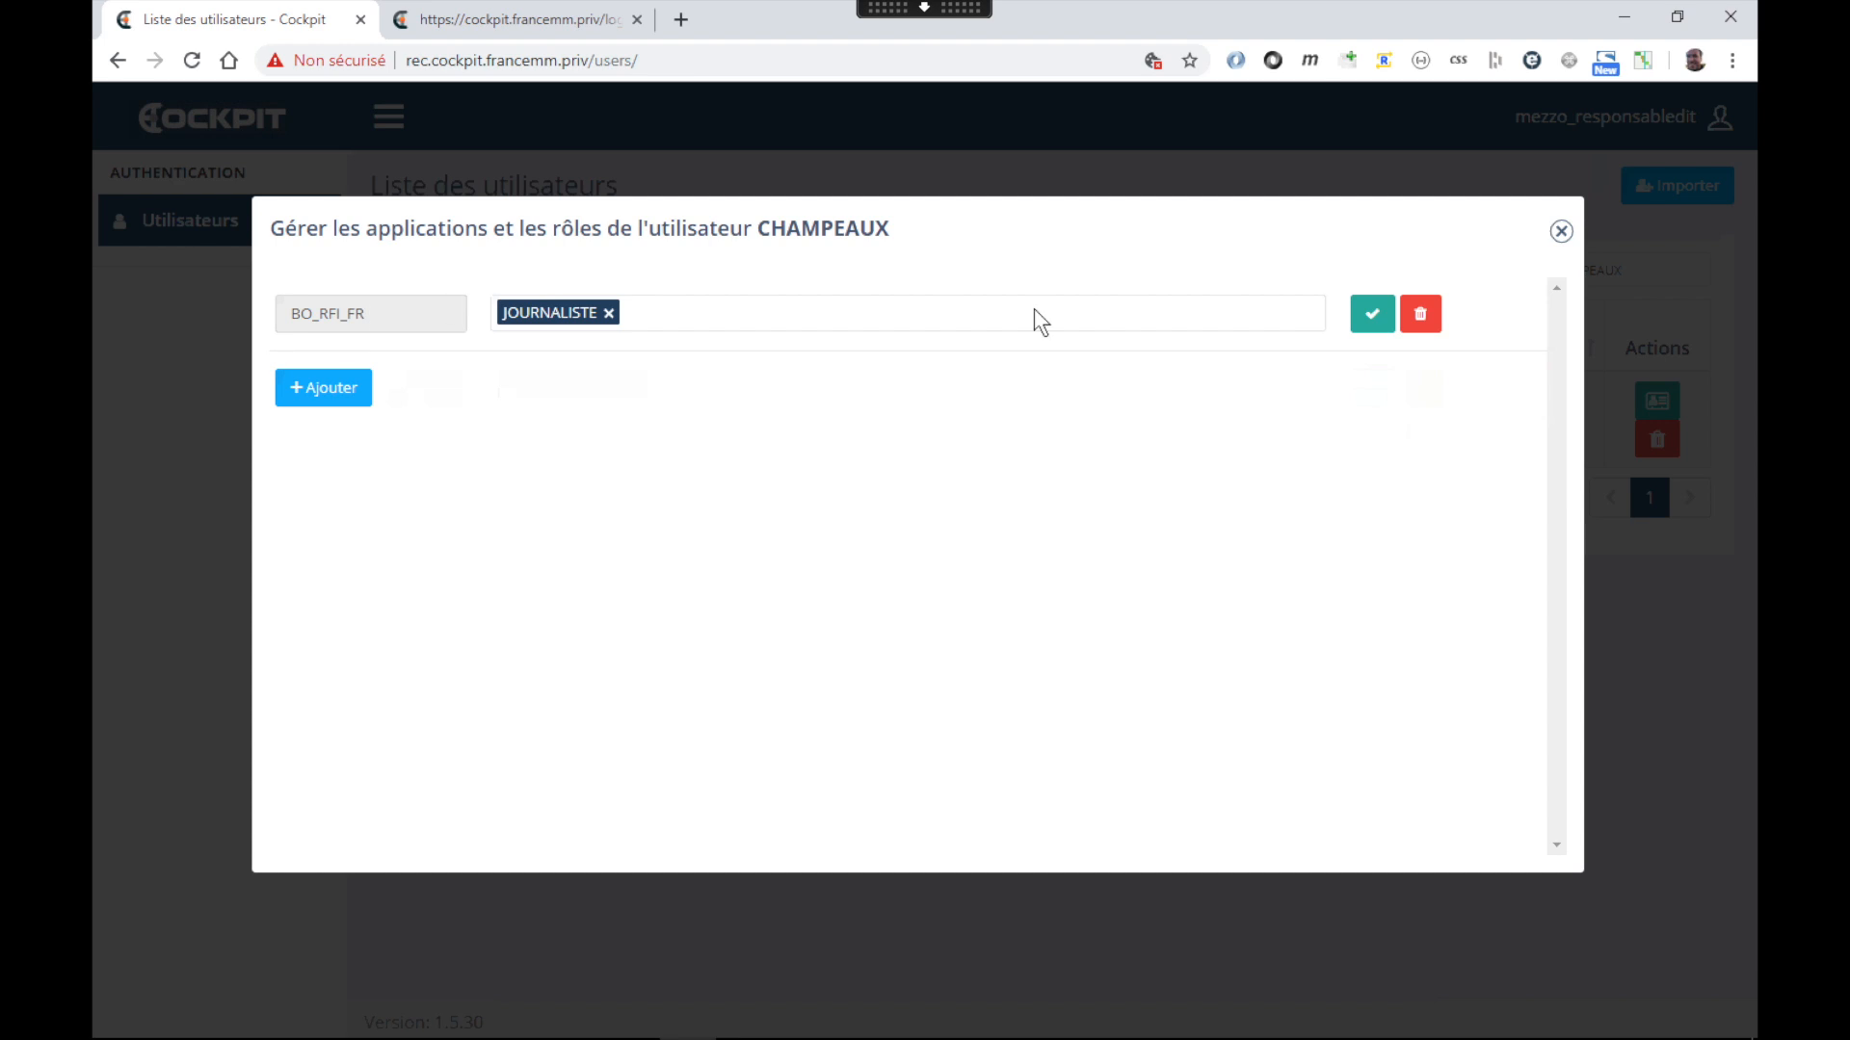
Delete the BO_RFI_FR row and save JOURNALISTE on BO_OBSERVERS_EN instead, adding an empty row
click(1420, 313)
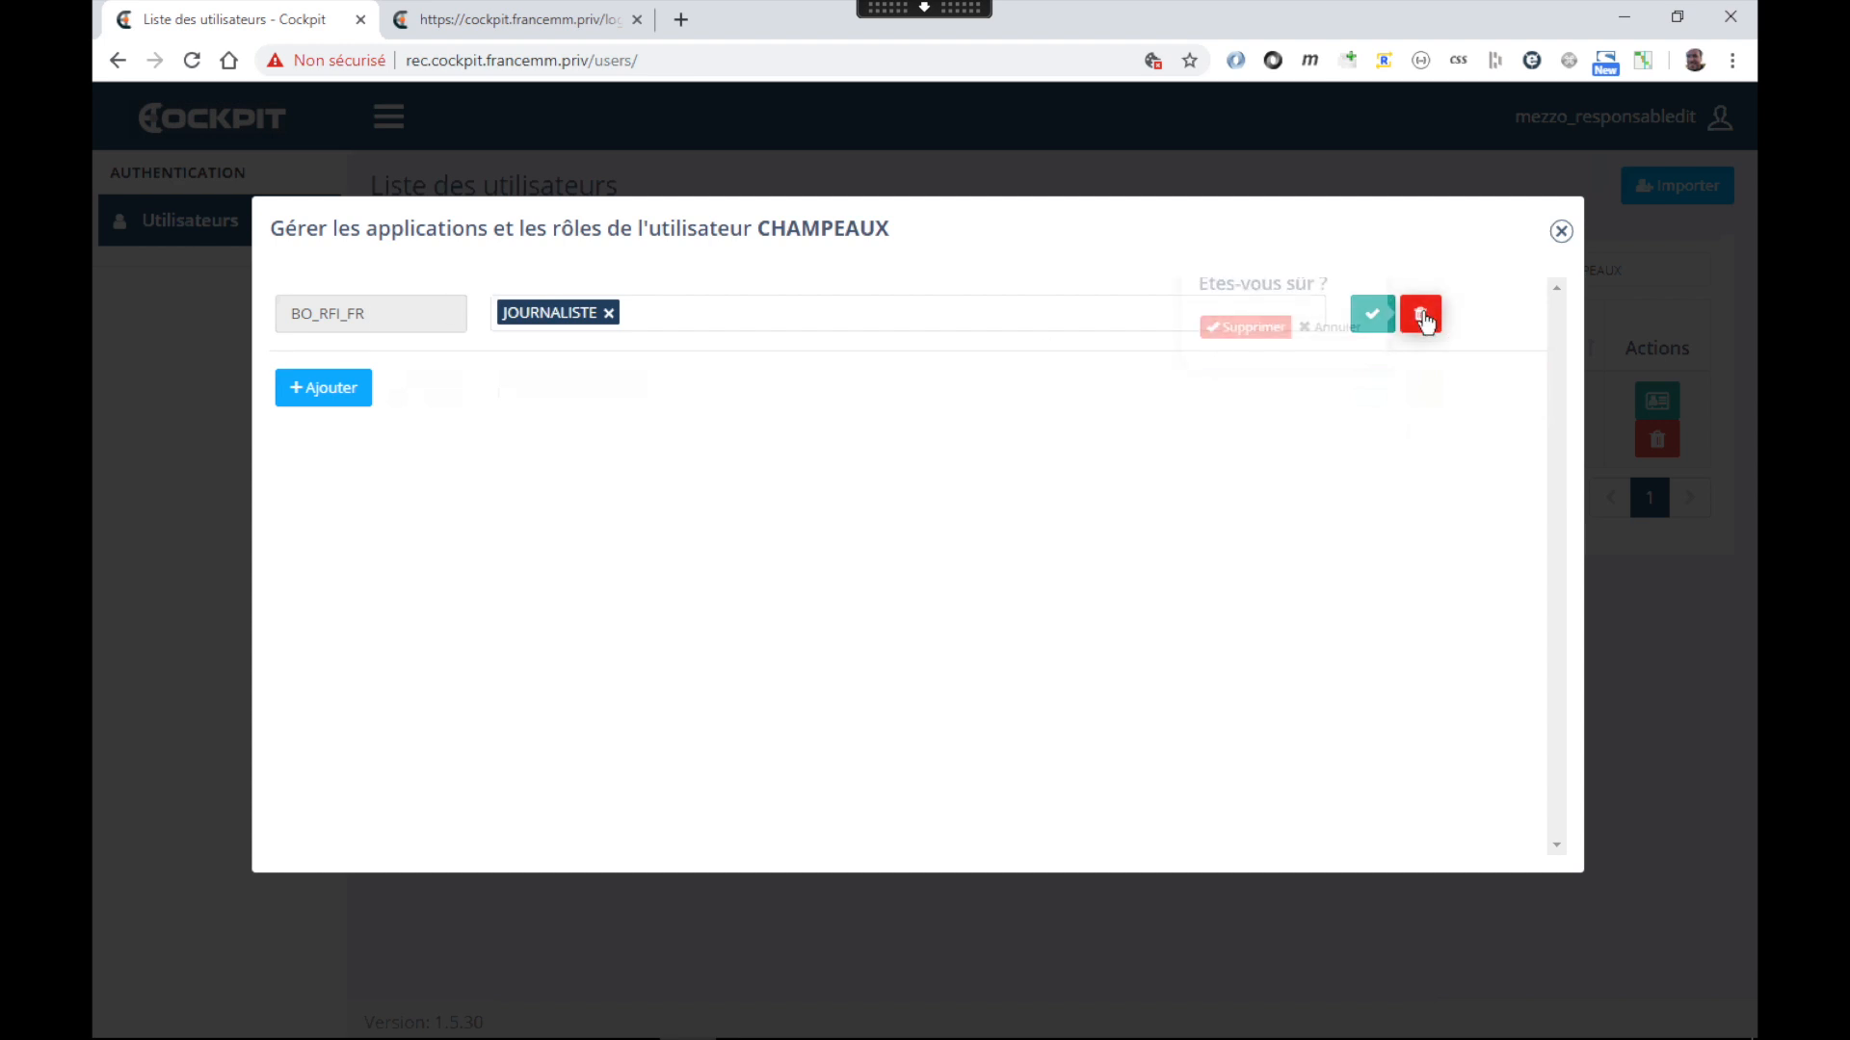
click(1221, 328)
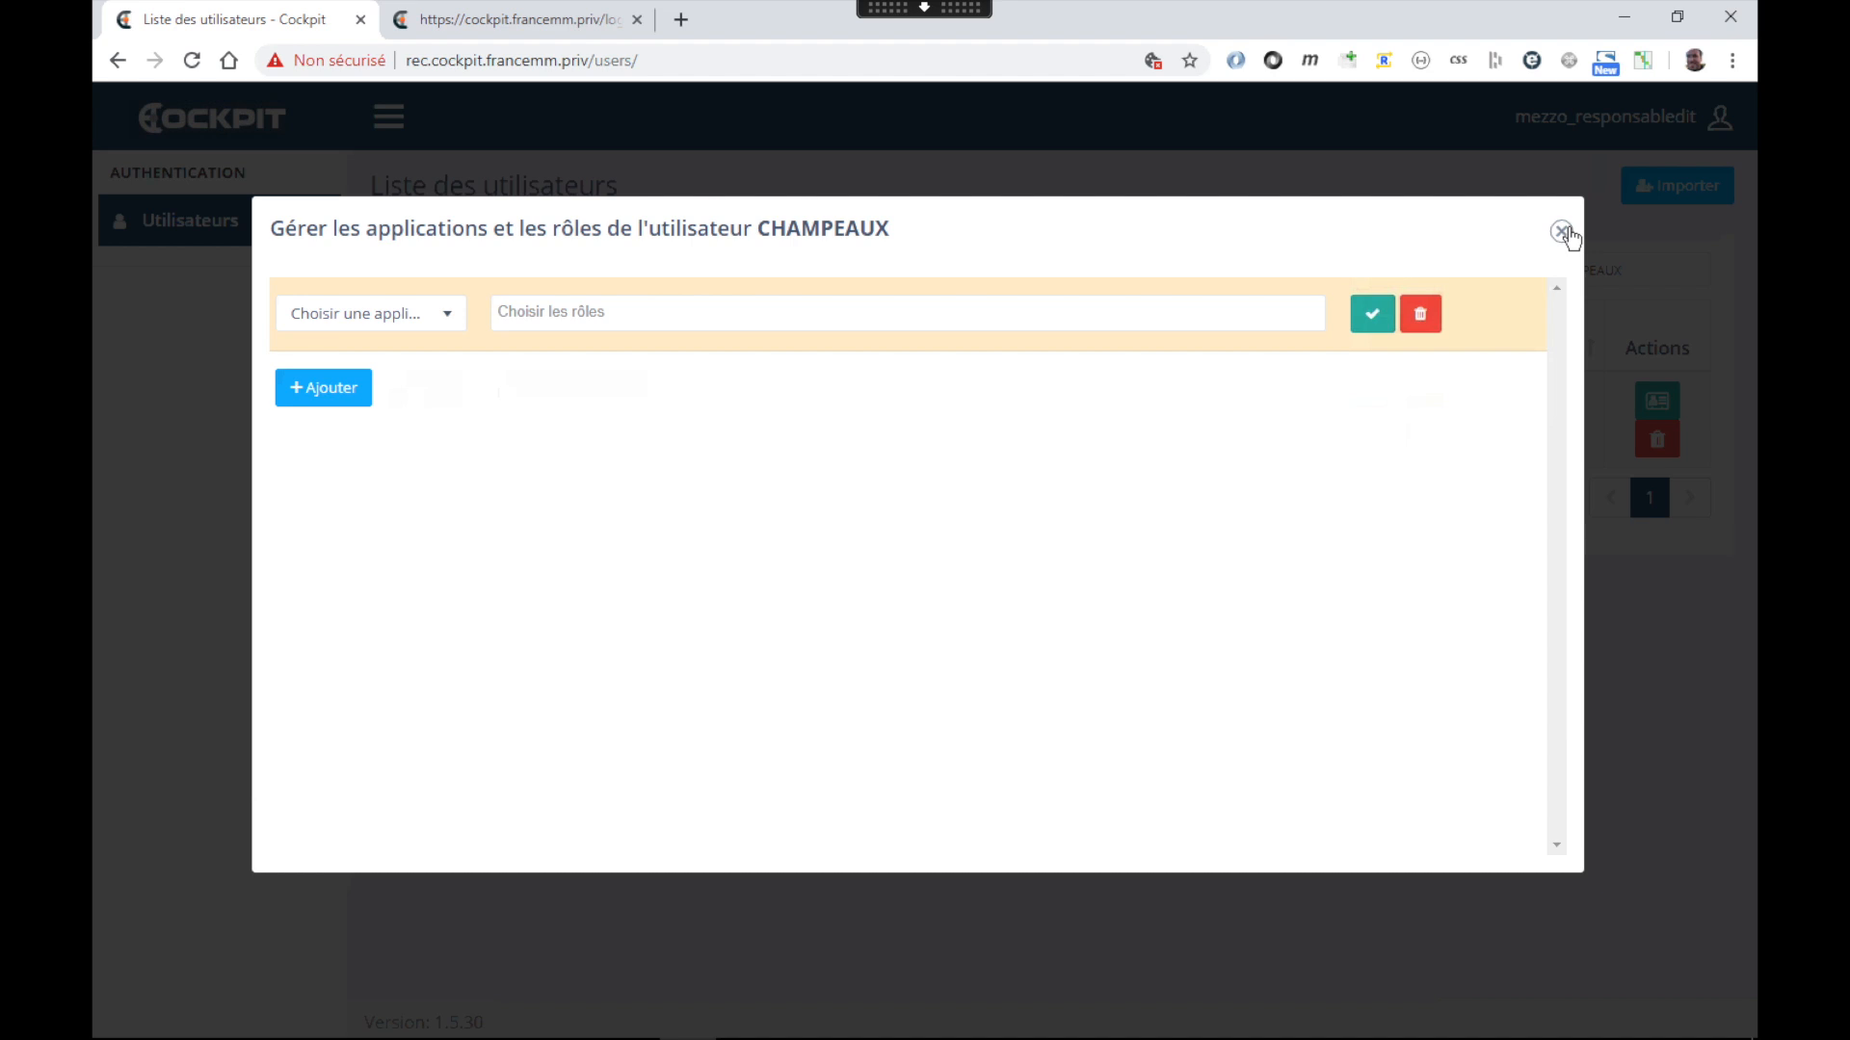
click(311, 325)
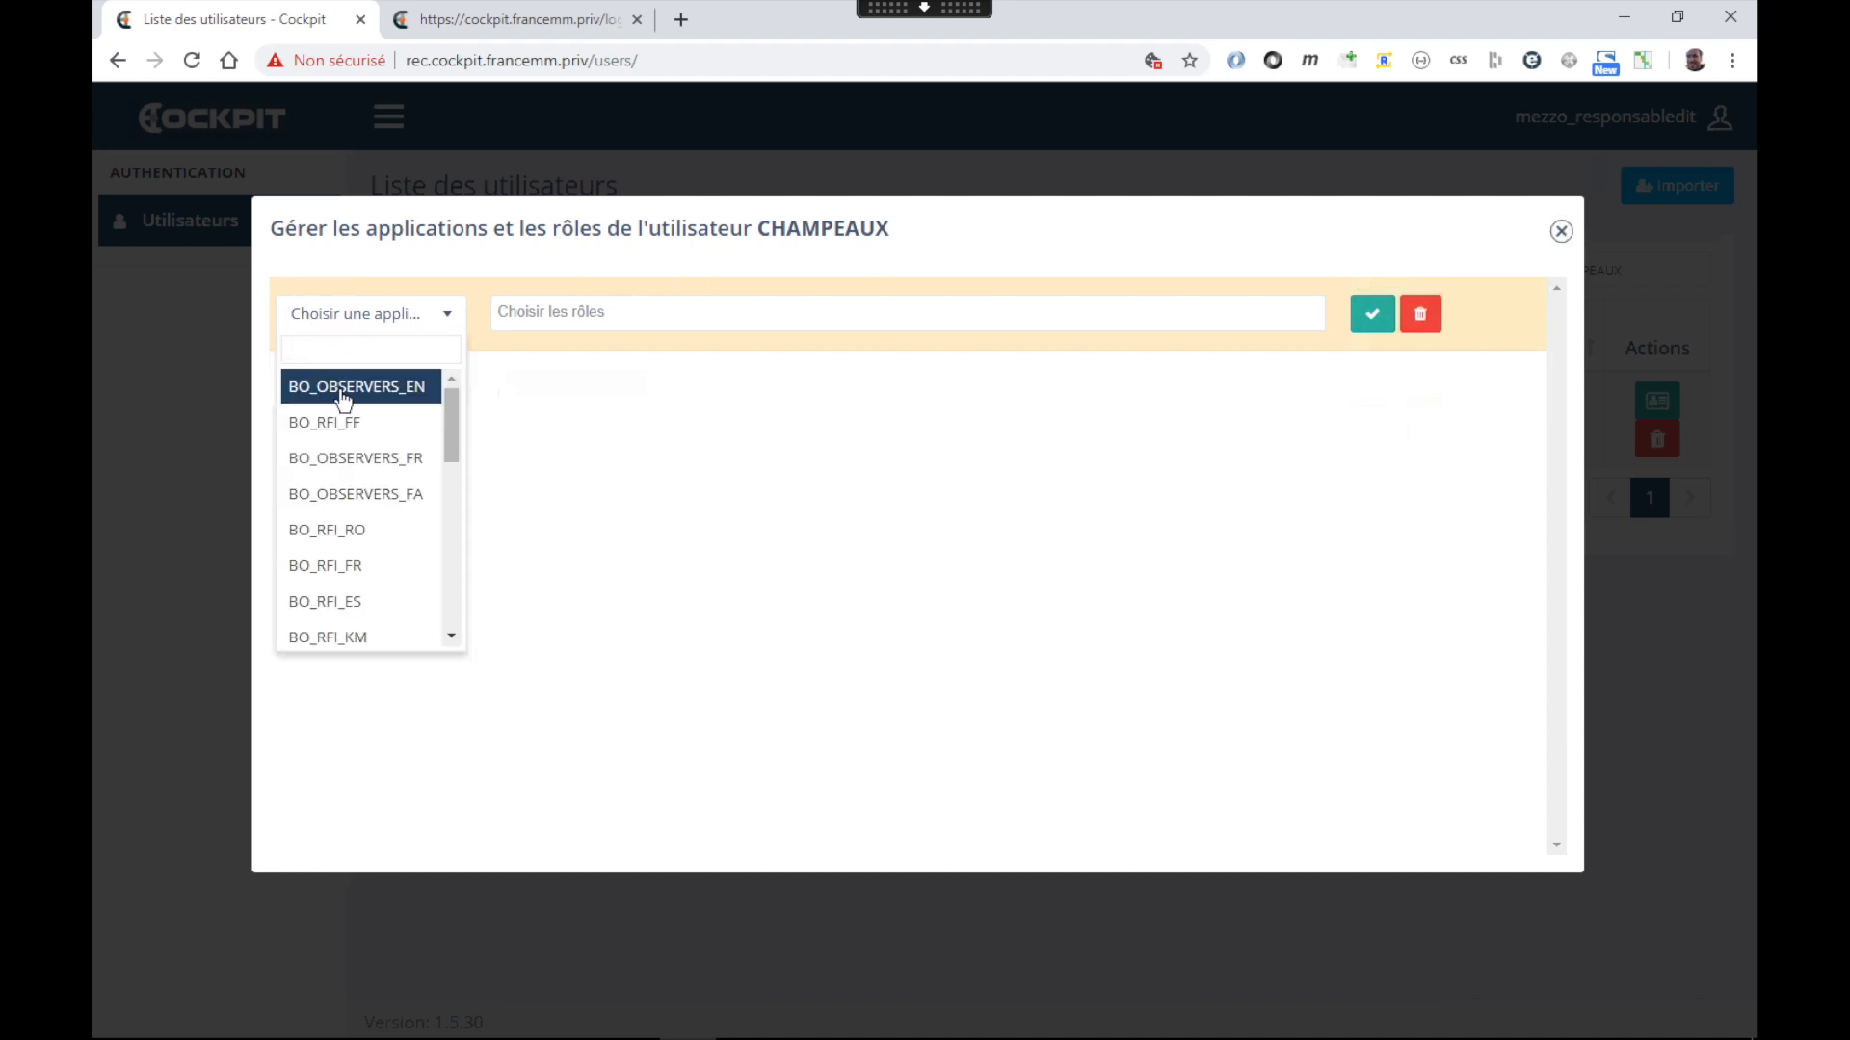
scroll(348, 520, down, 5)
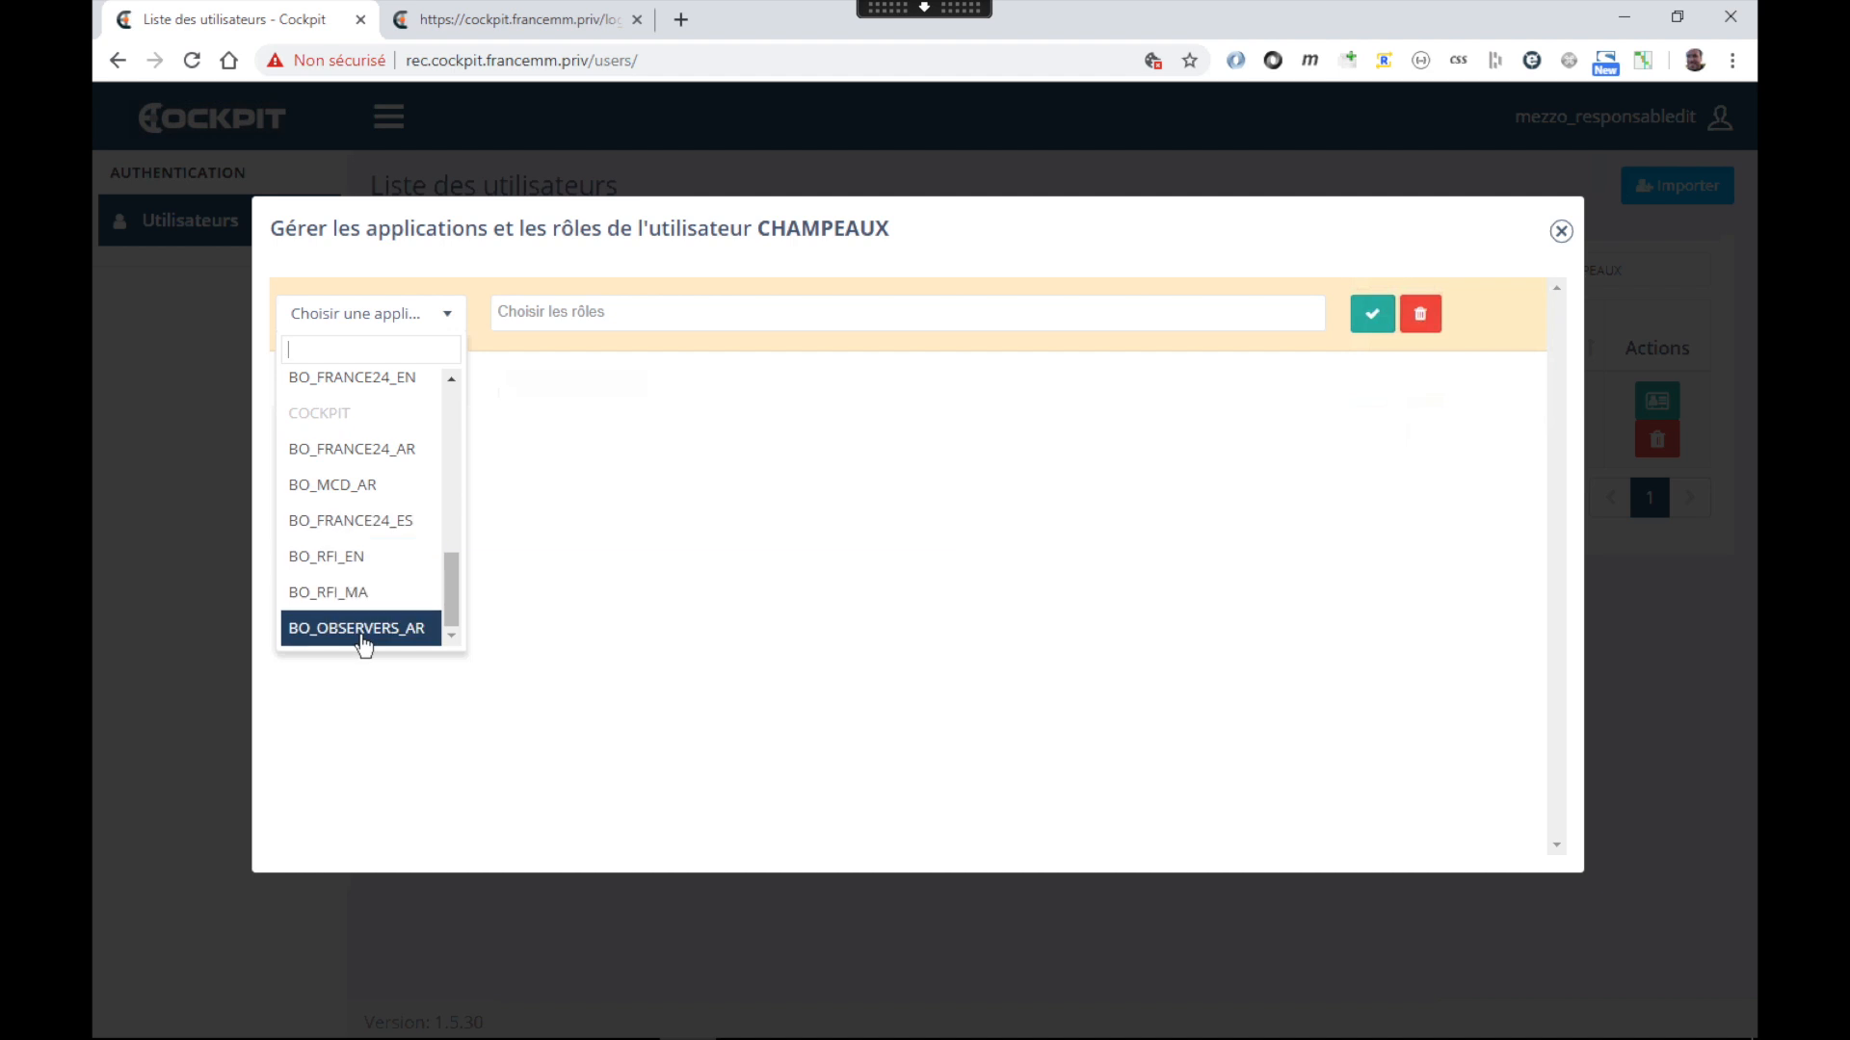
scroll(395, 460, up, 6)
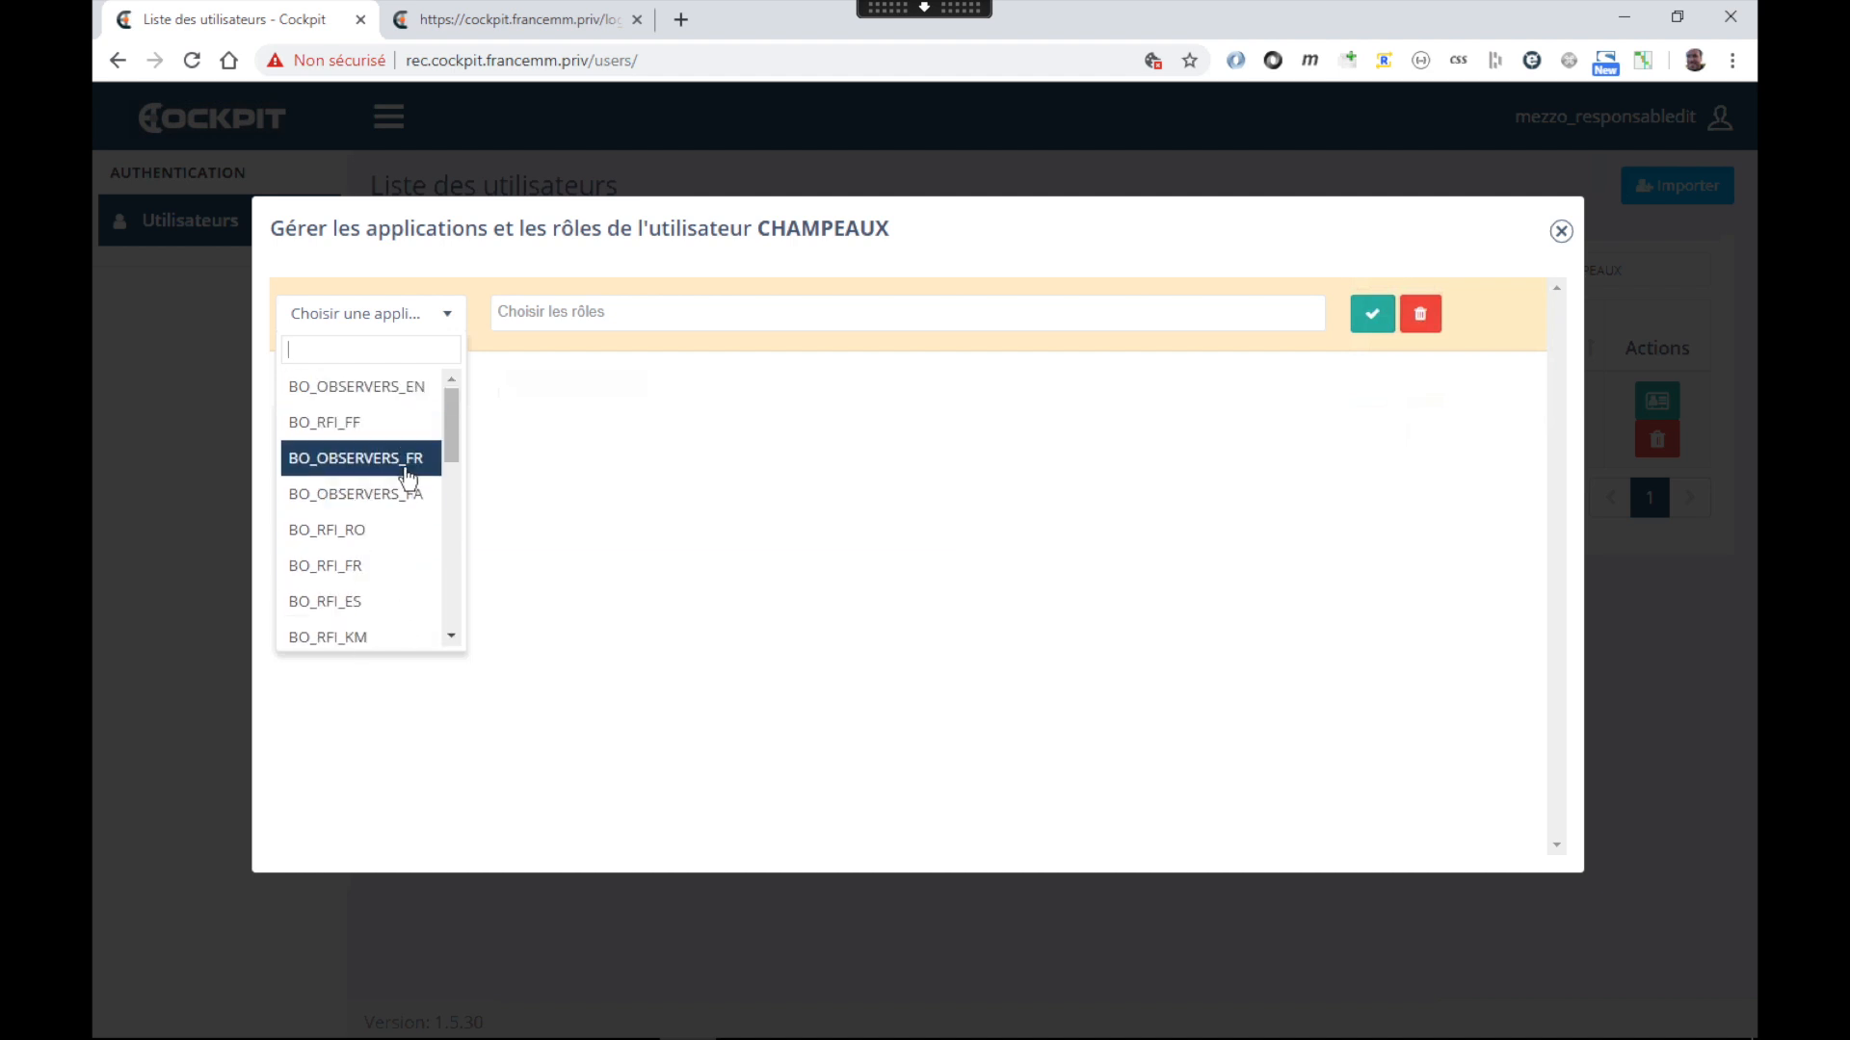
click(567, 316)
click(575, 384)
click(1370, 316)
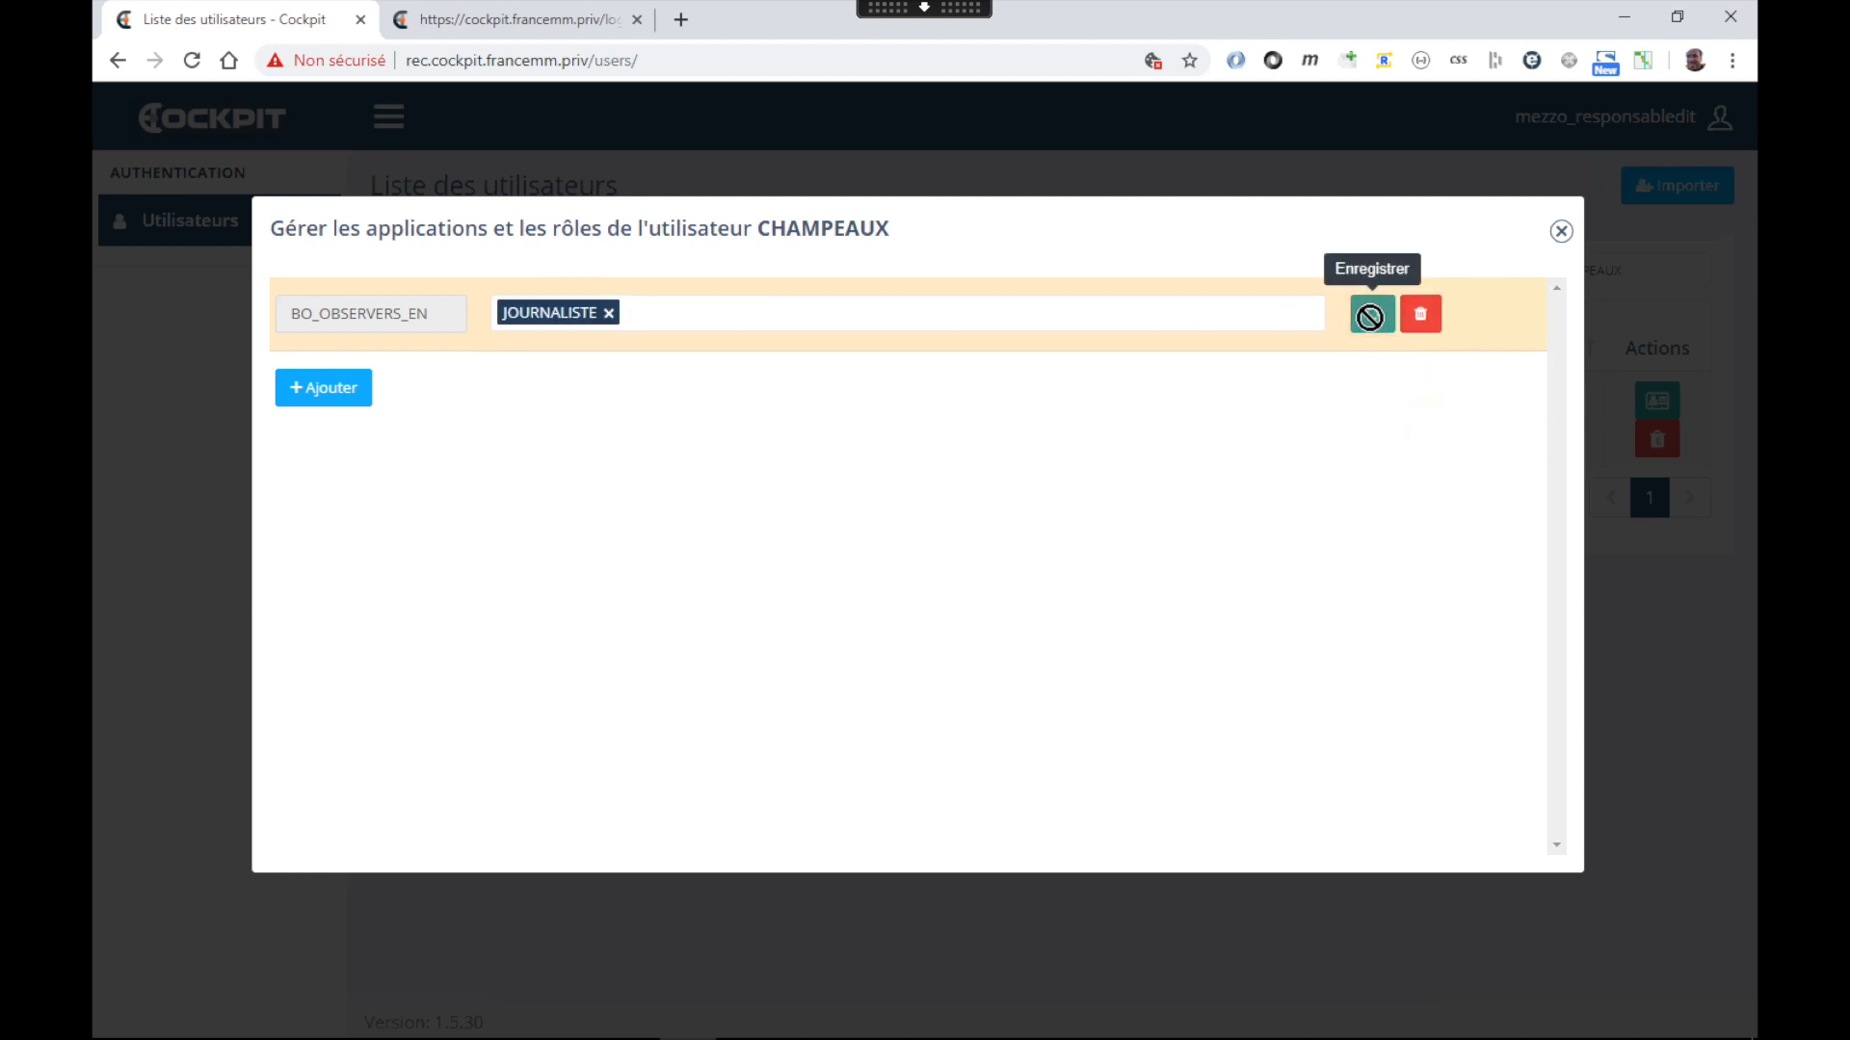
click(330, 389)
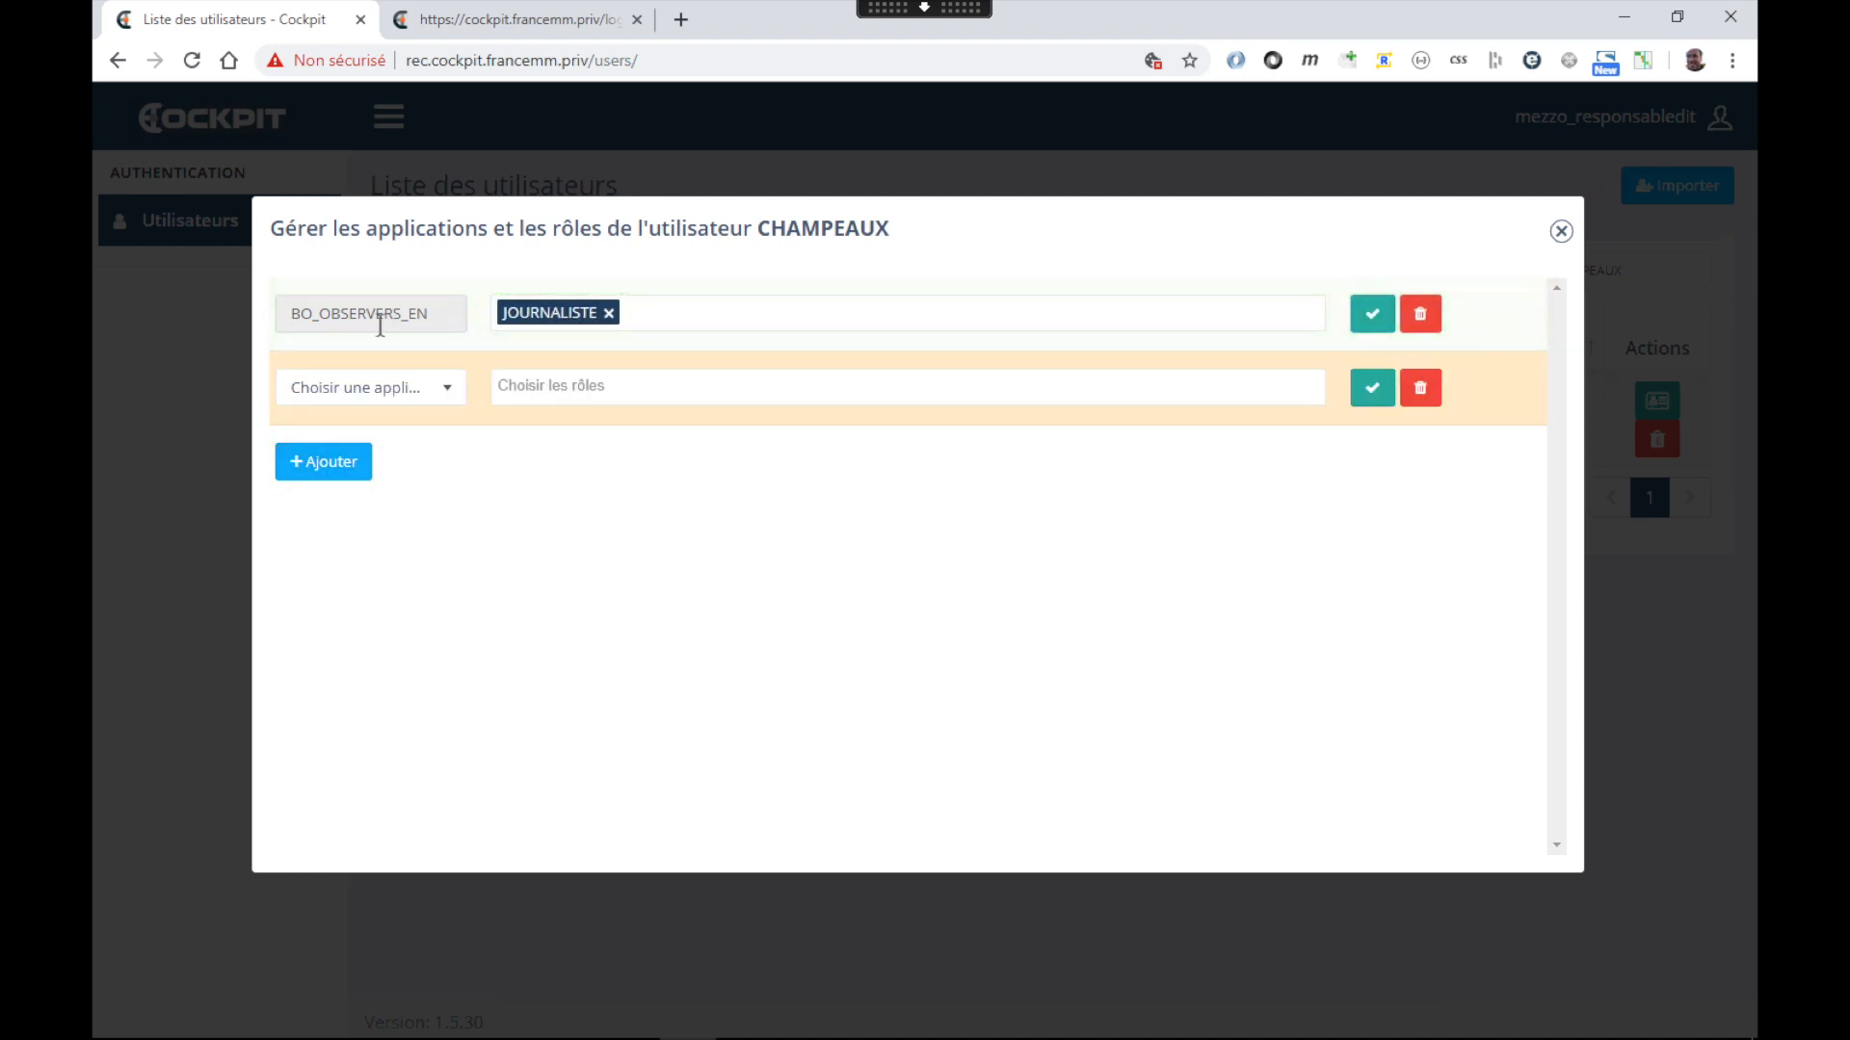
Leave the new row empty, delete the BO_OBSERVERS_EN assignment, and close the roles dialog
click(408, 390)
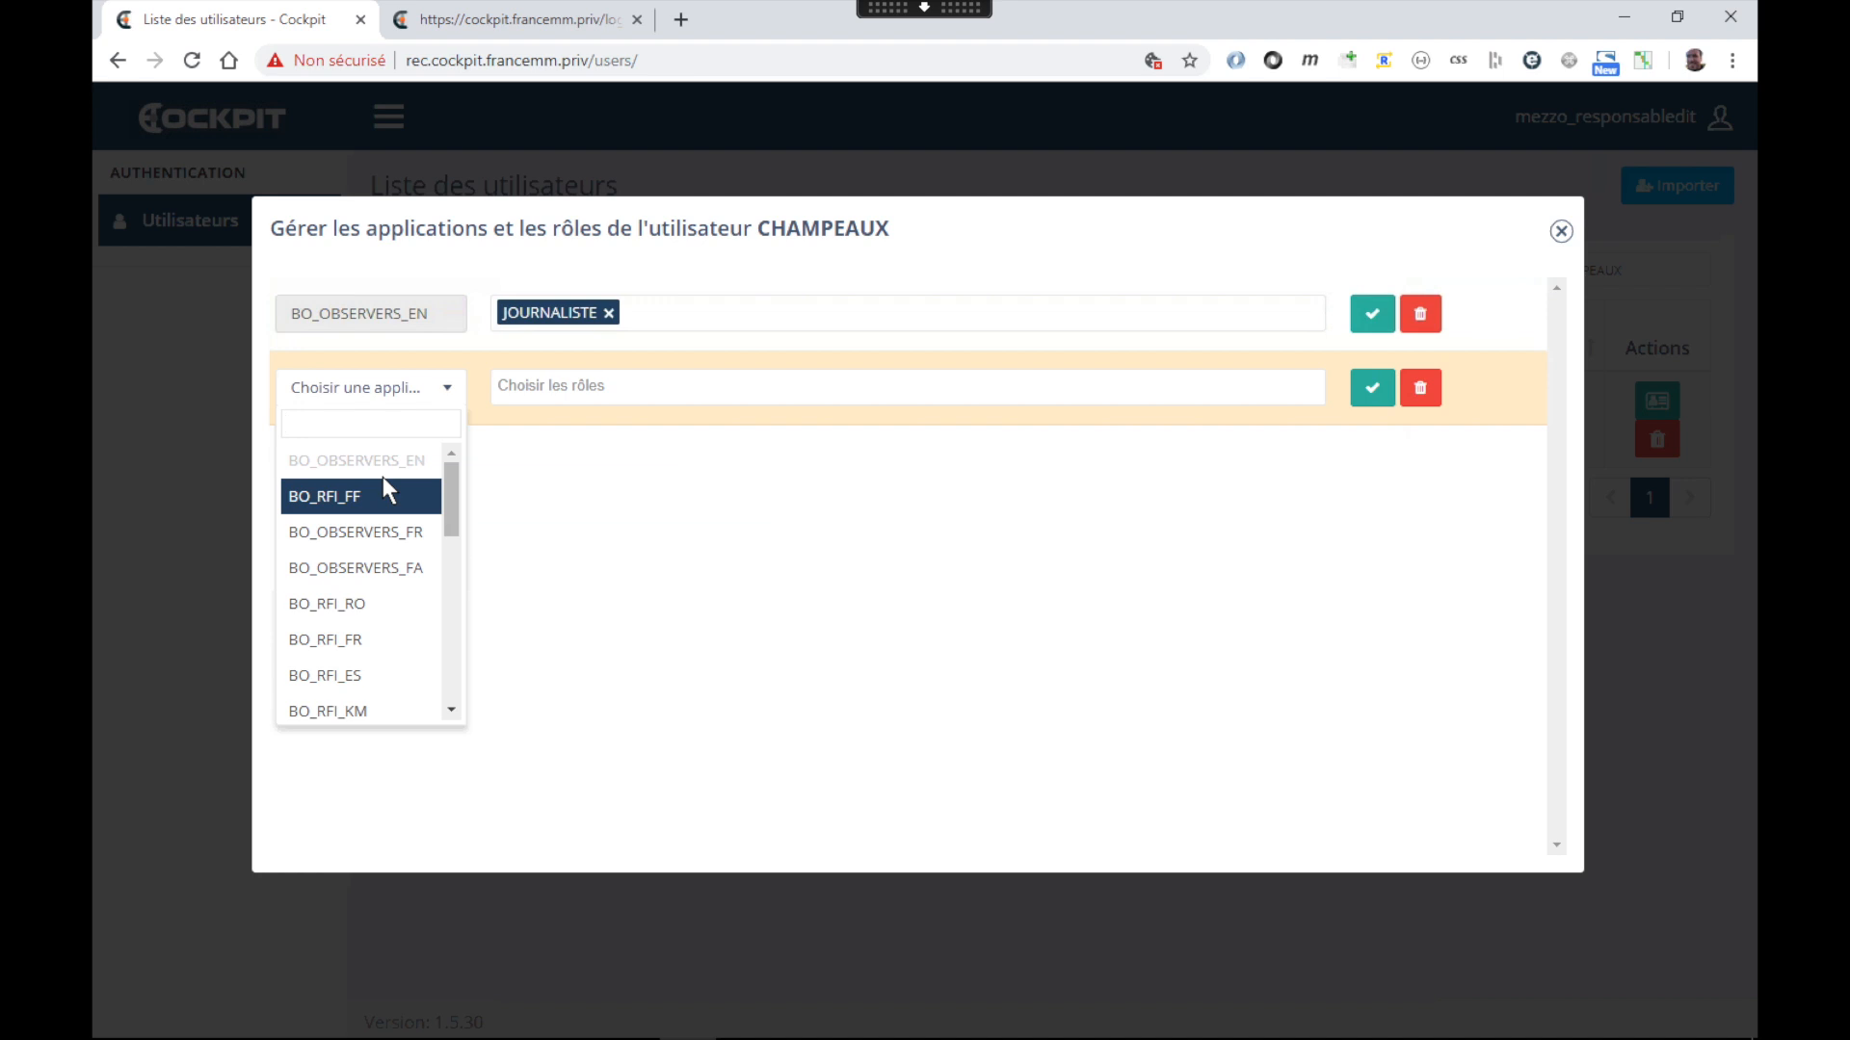
click(610, 496)
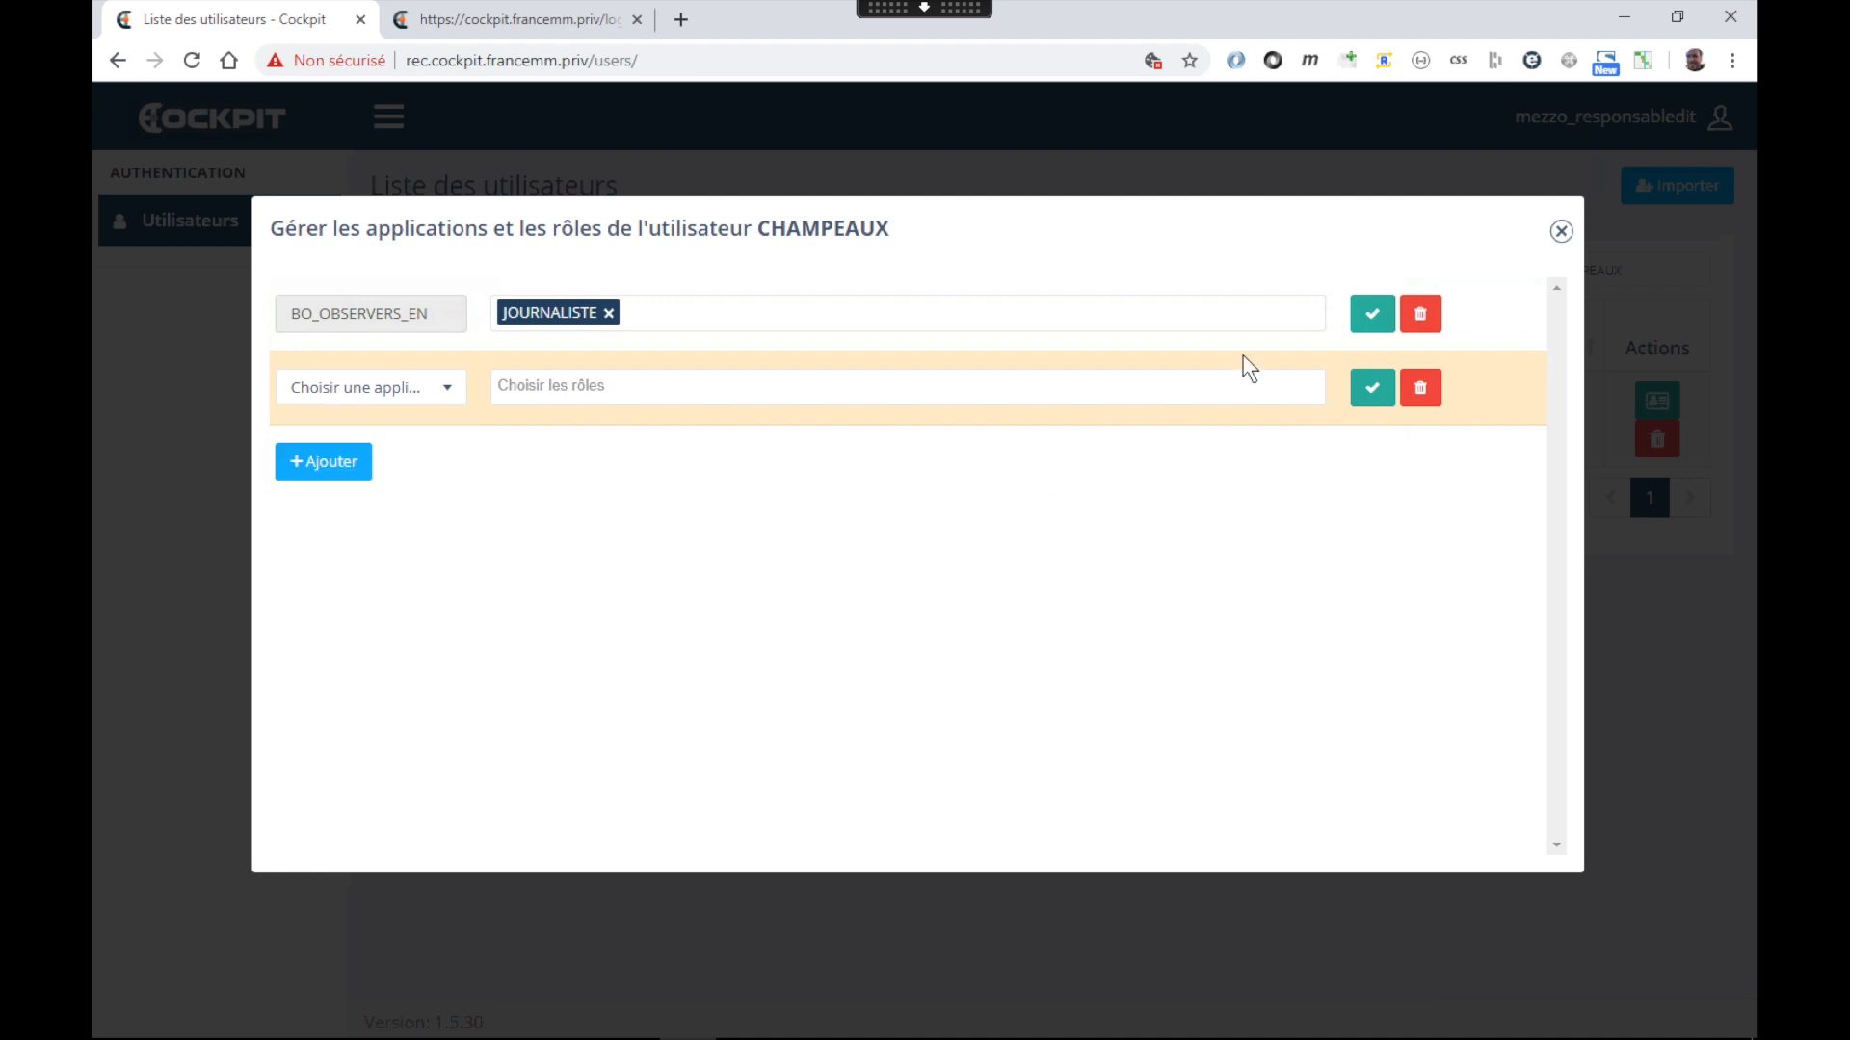
click(1420, 314)
click(1253, 327)
click(1560, 232)
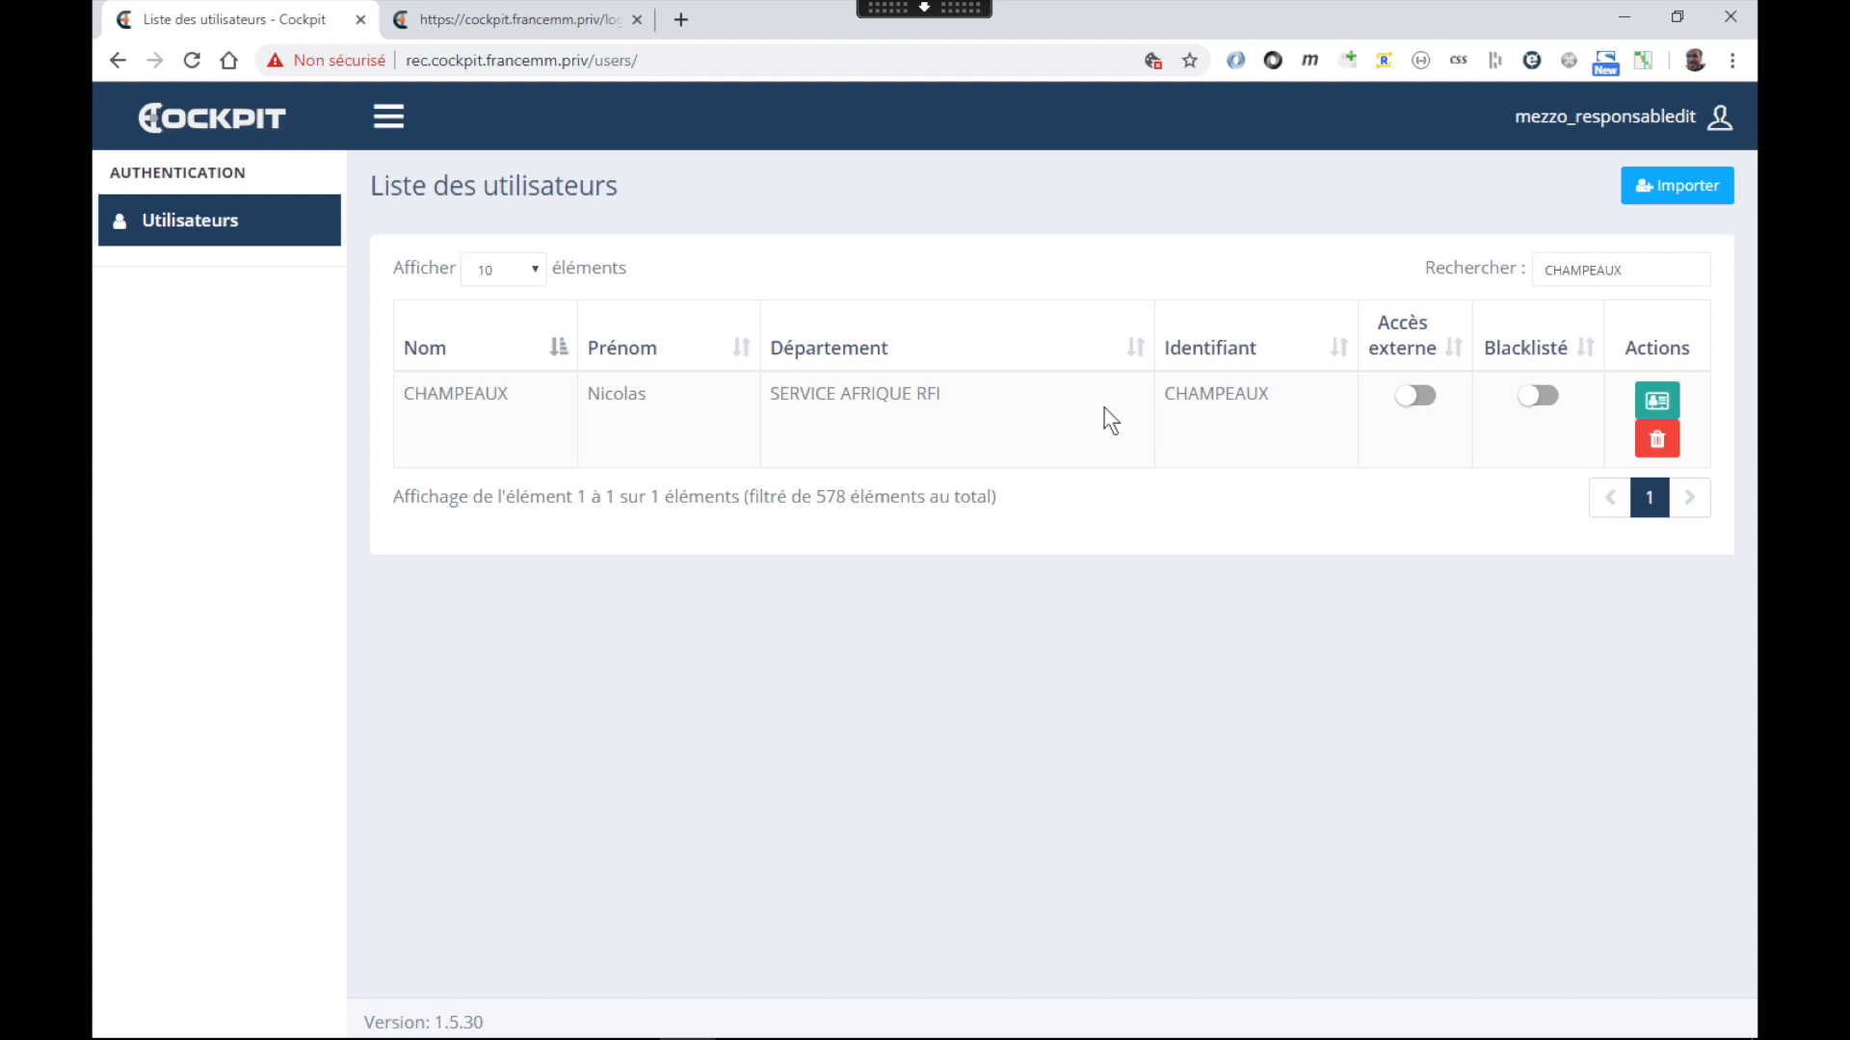
Delete the imported user with 'Je confirme', then reopen the Active Directory import search
click(1655, 445)
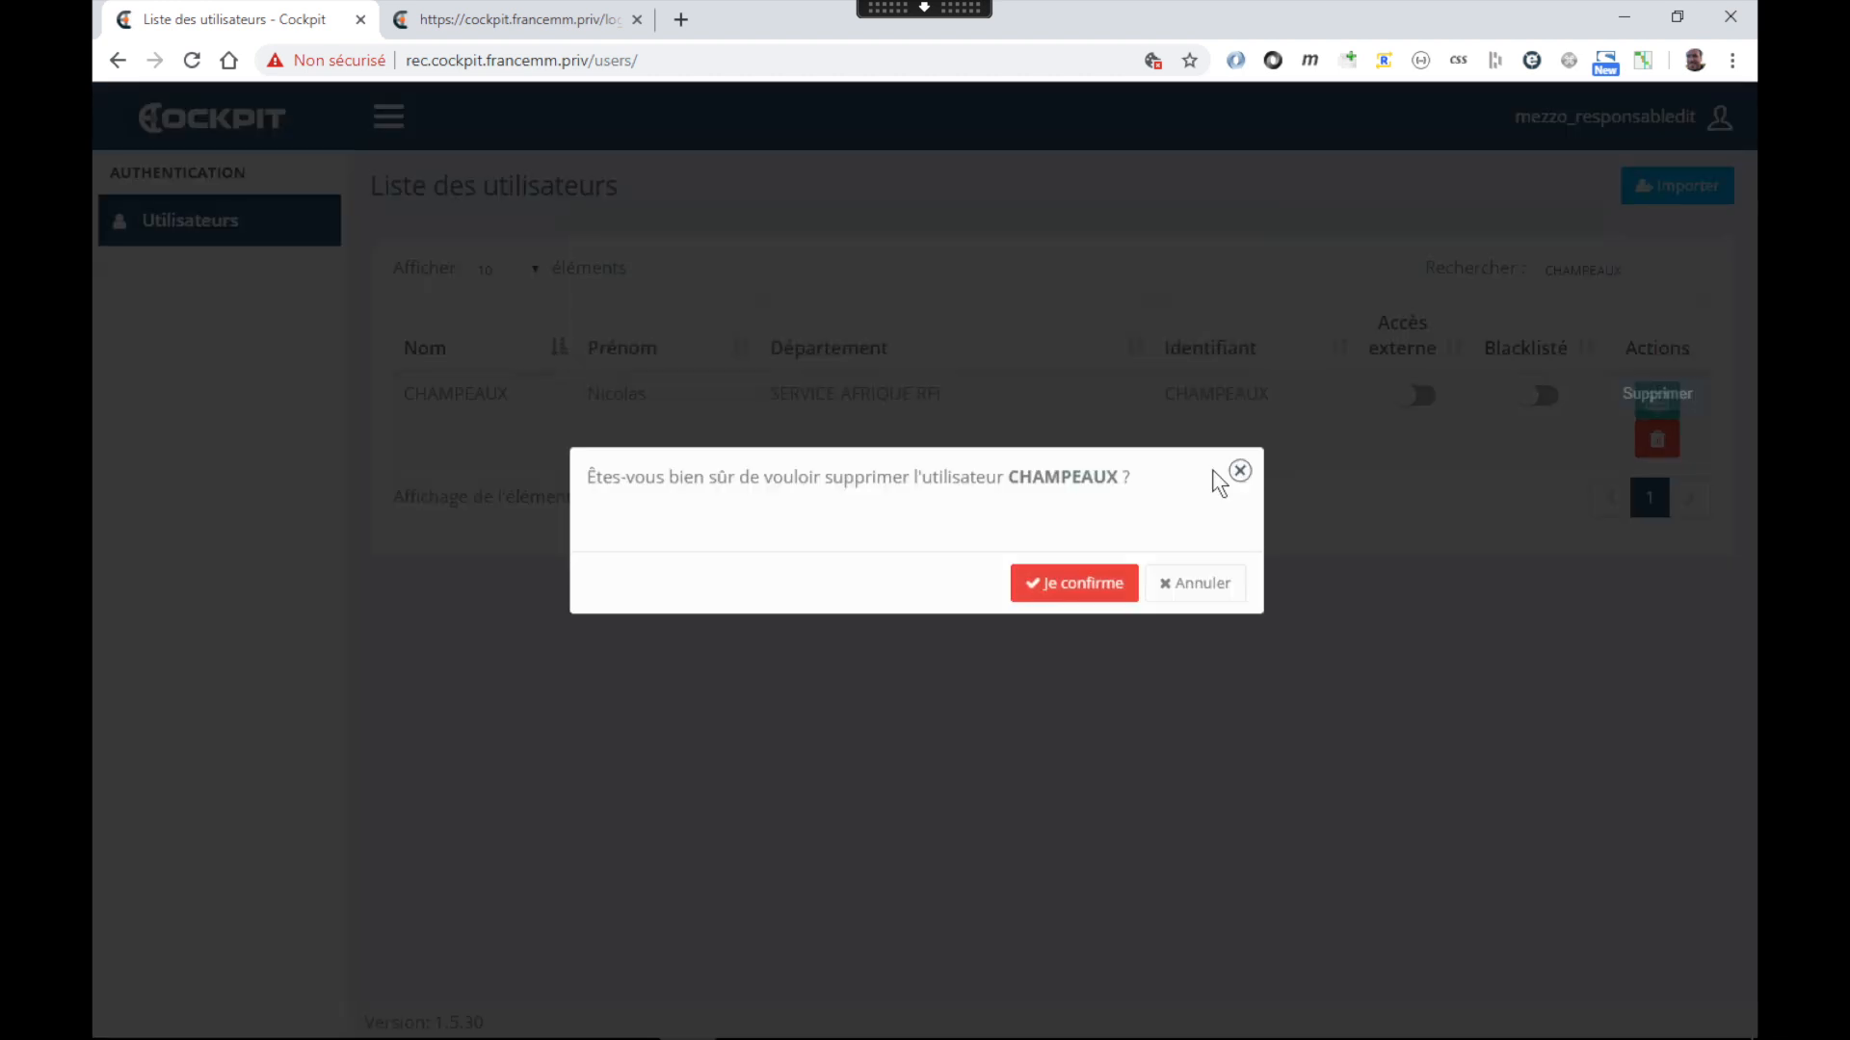
double_click(1056, 482)
key(ctrl+c)
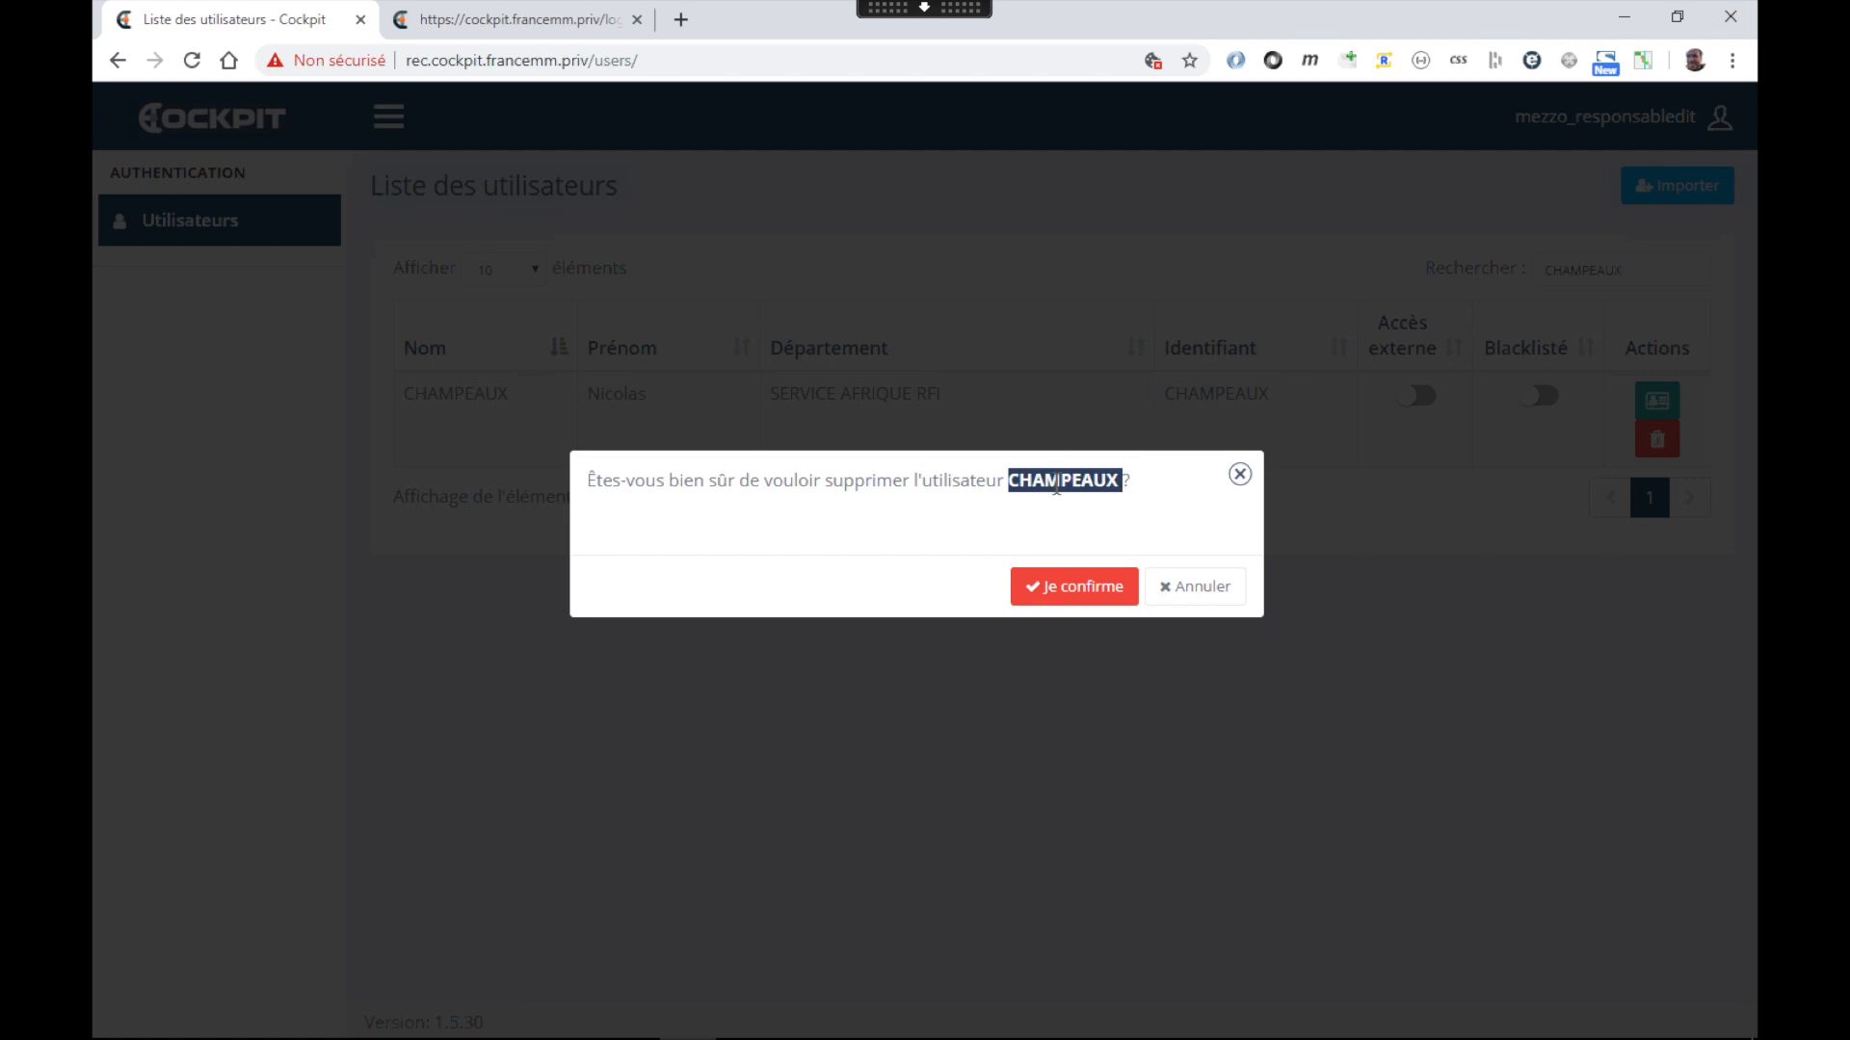
click(1074, 582)
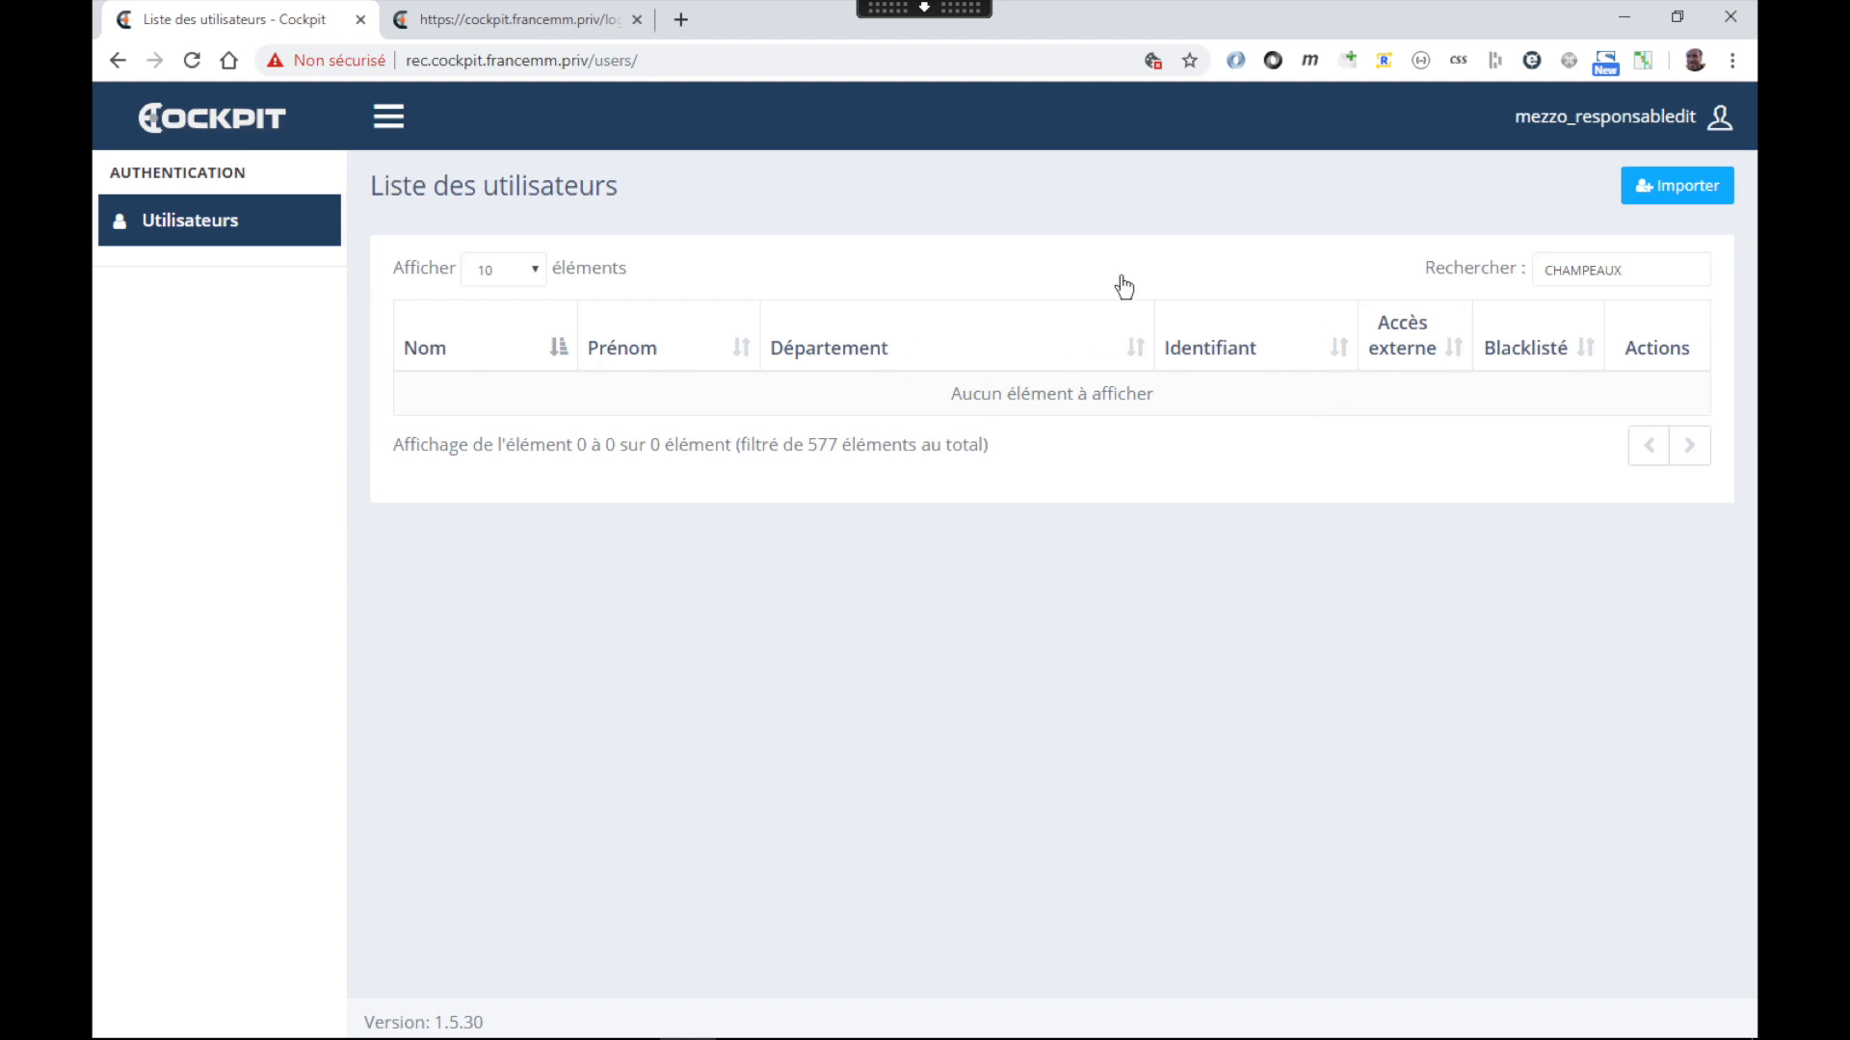
click(1701, 192)
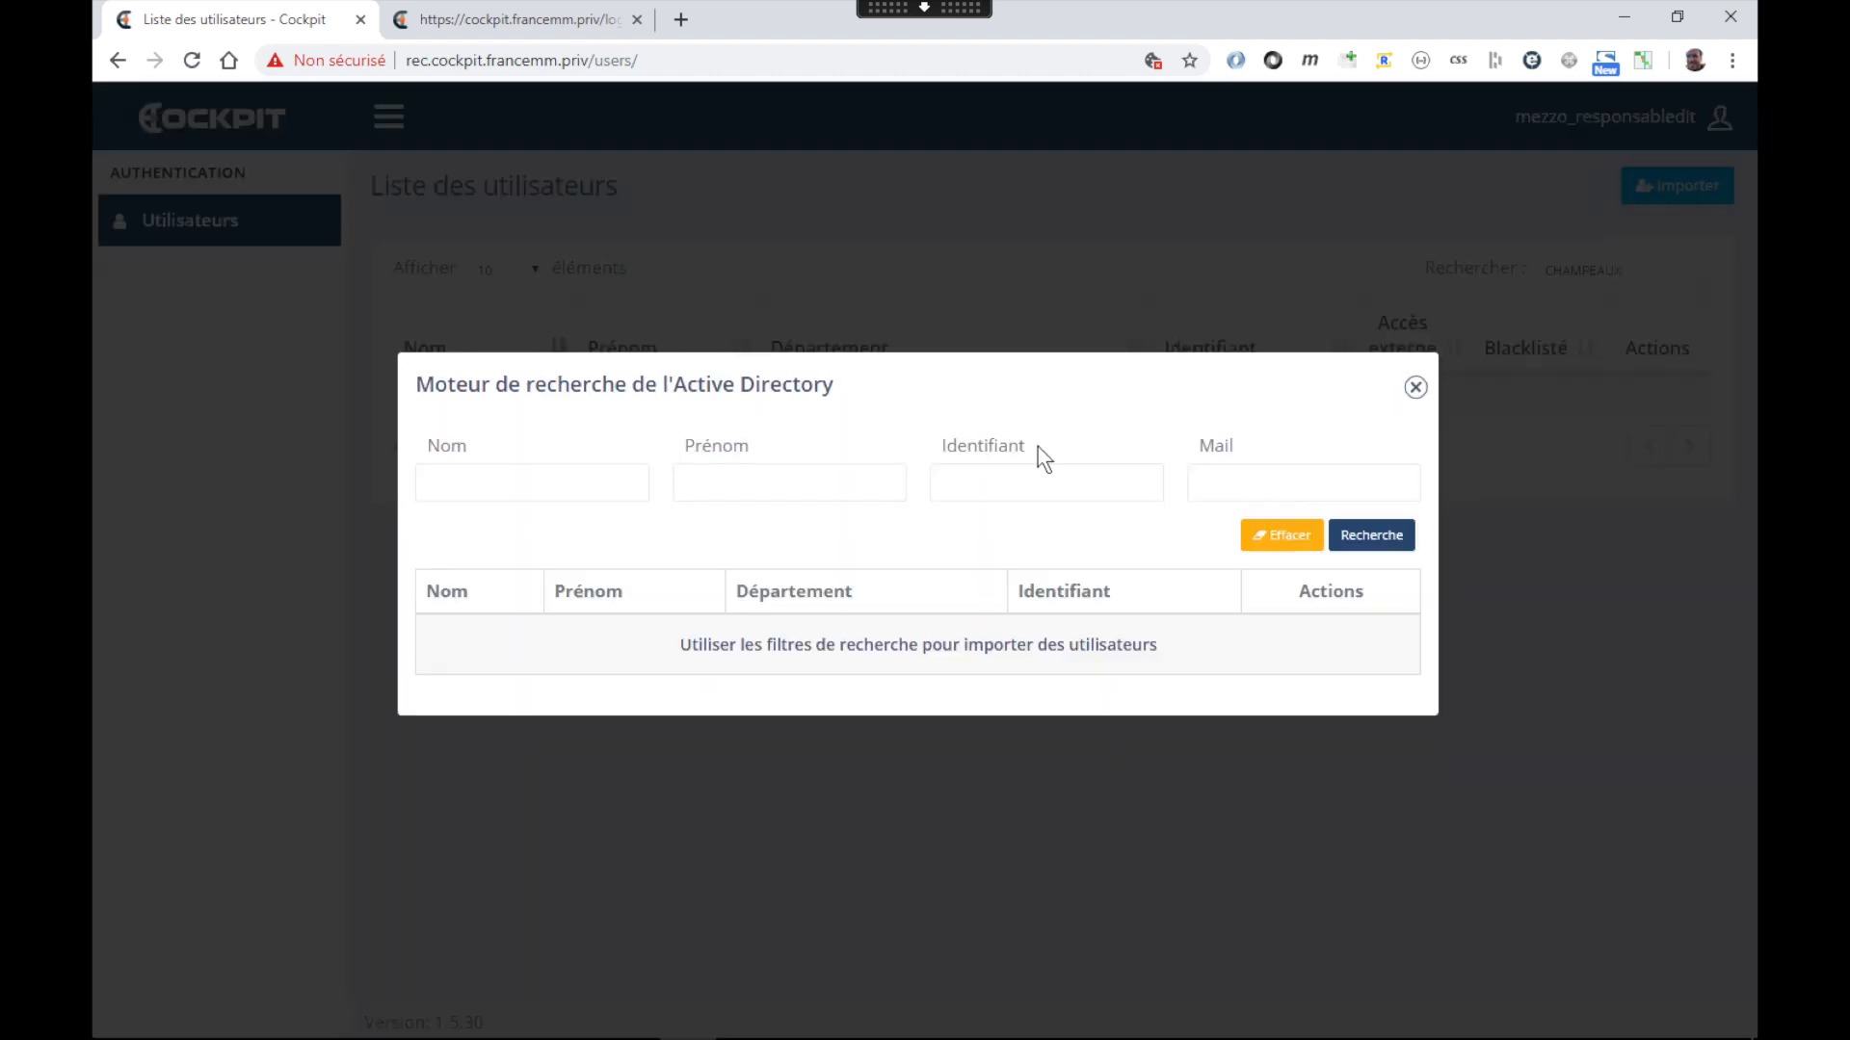
Search Active Directory by the copied Identifiant and re-import that user
click(1024, 487)
key(ctrl+v)
click(1345, 539)
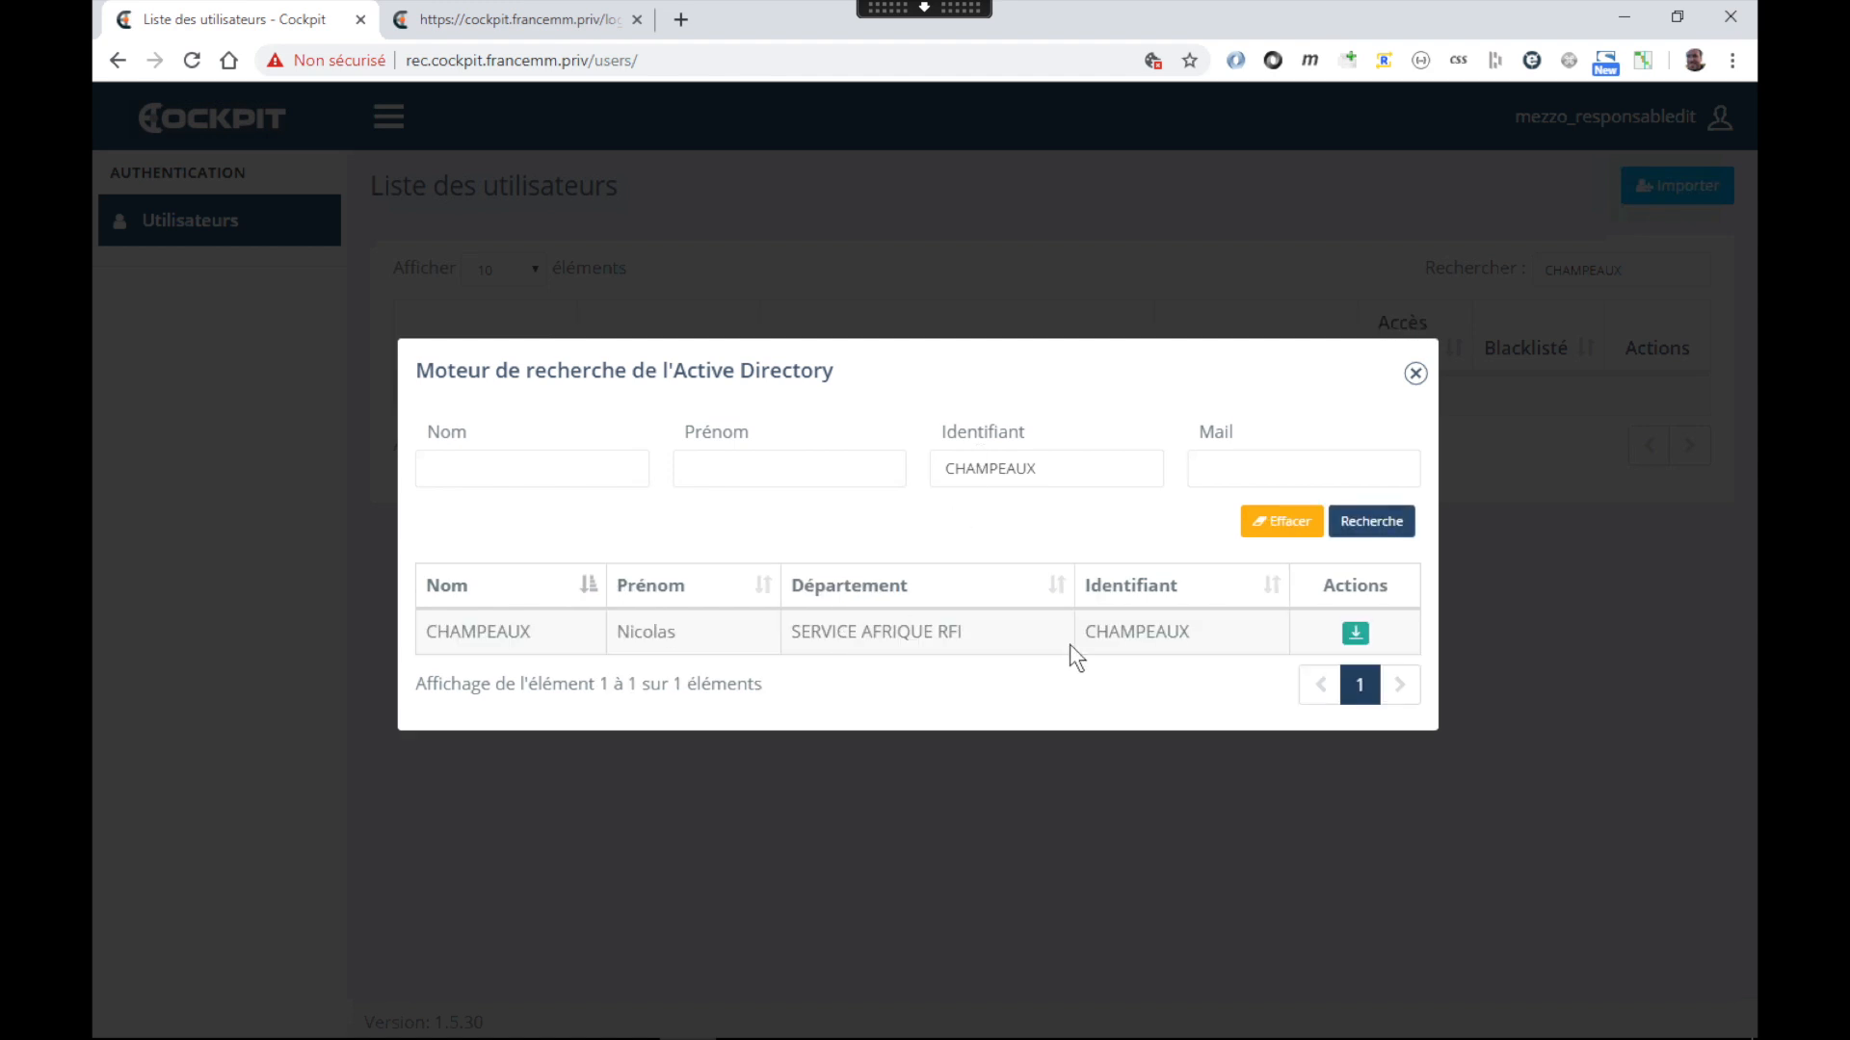
click(1356, 636)
click(1356, 638)
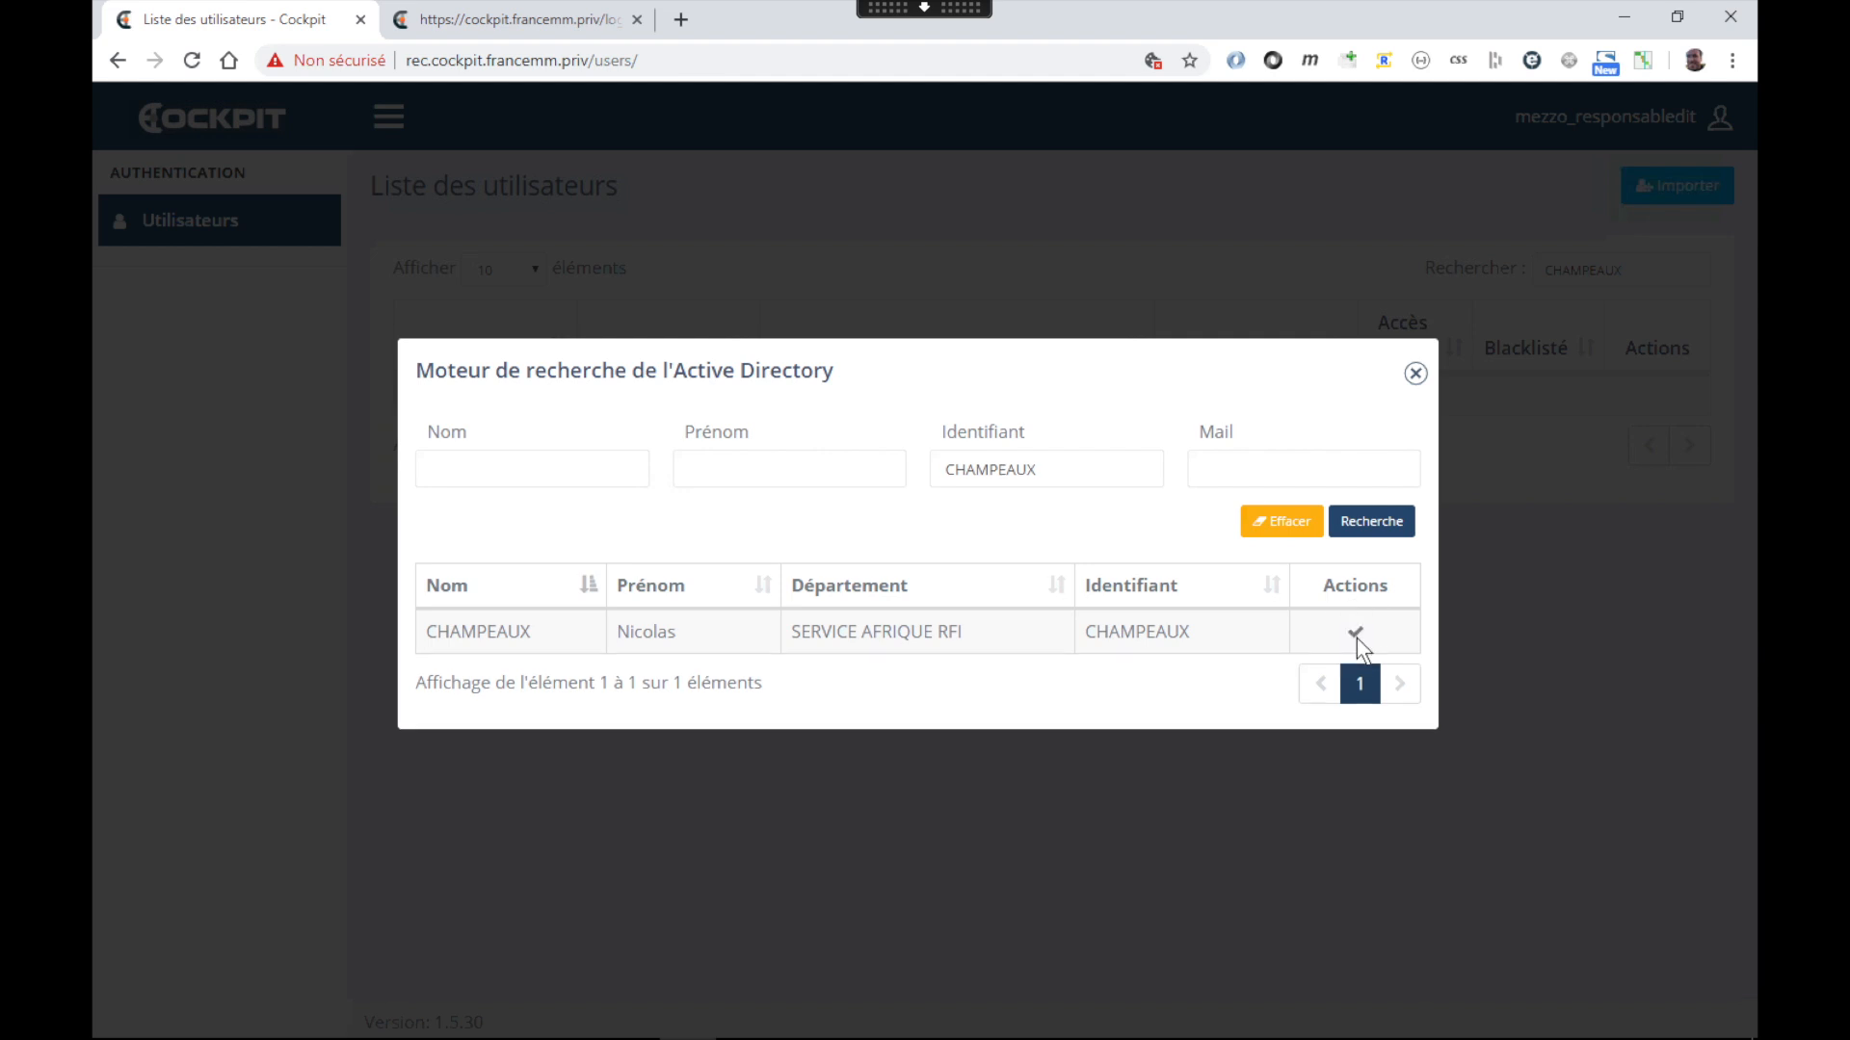
click(1416, 374)
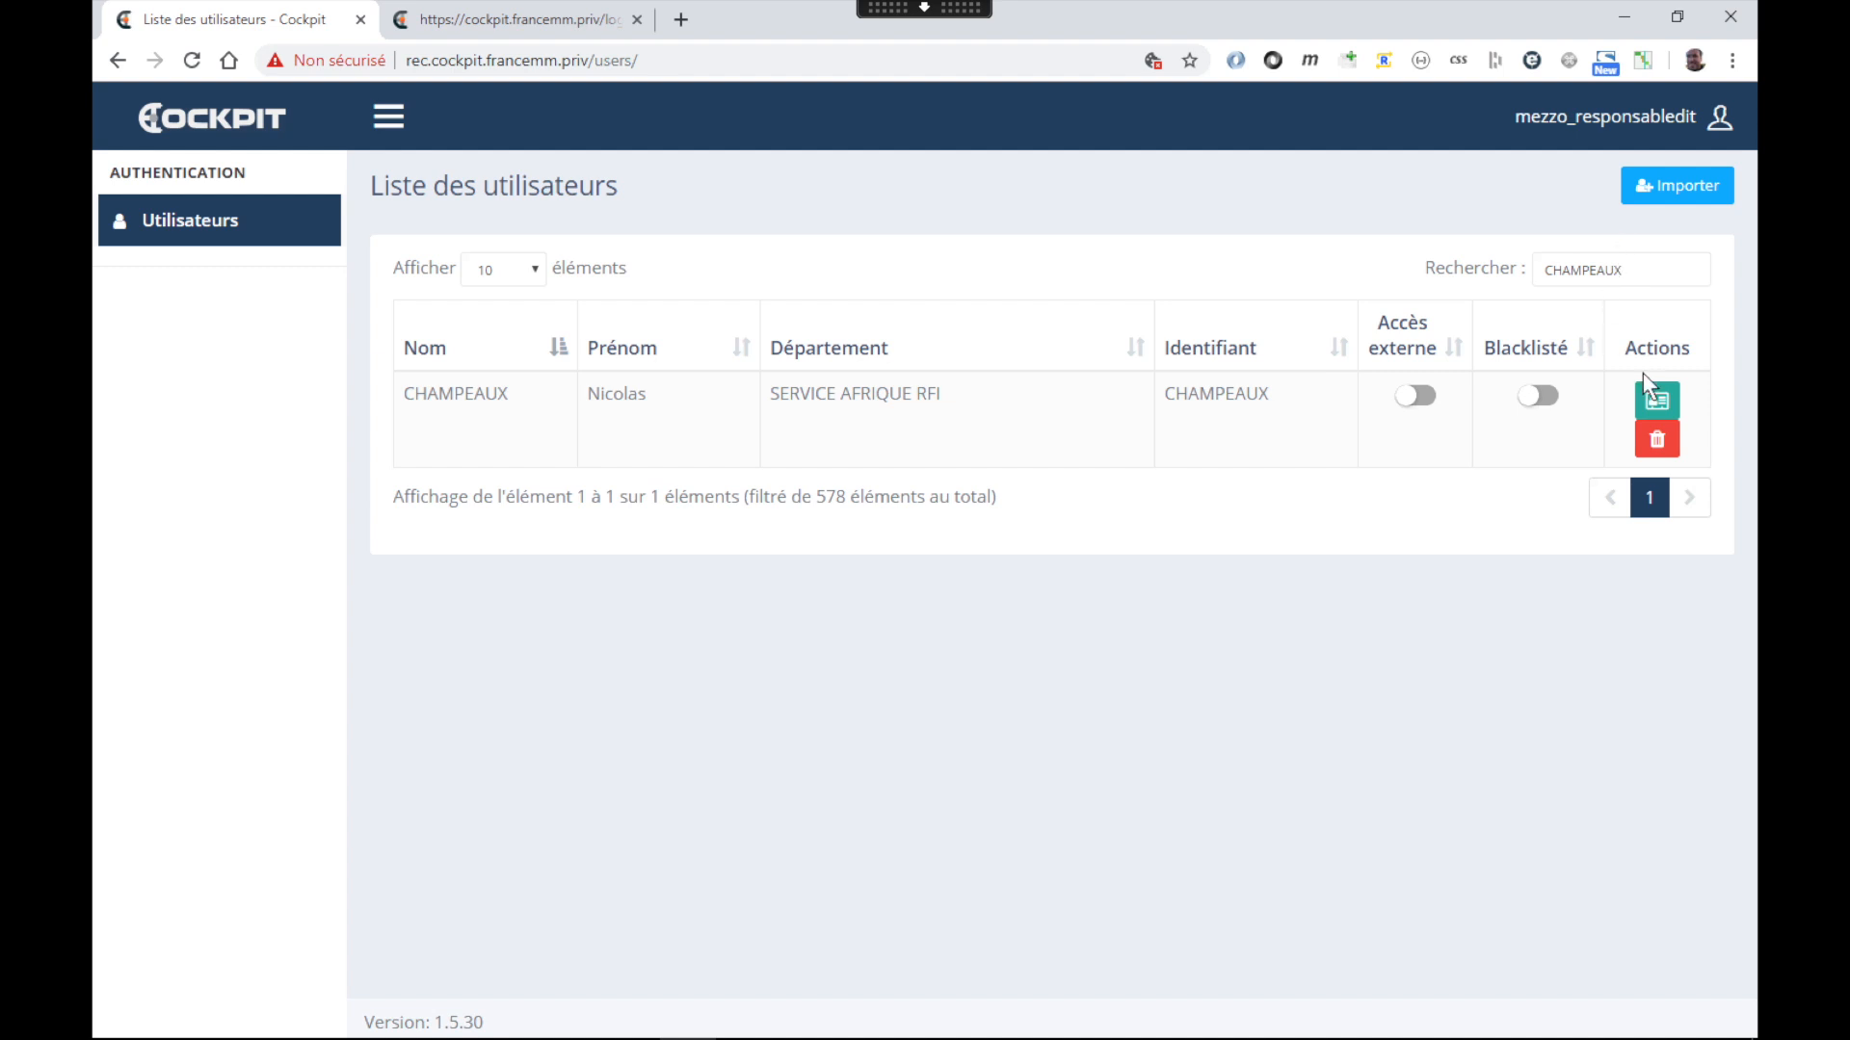
Delete the re-imported user again and reopen the Active Directory search
click(1656, 439)
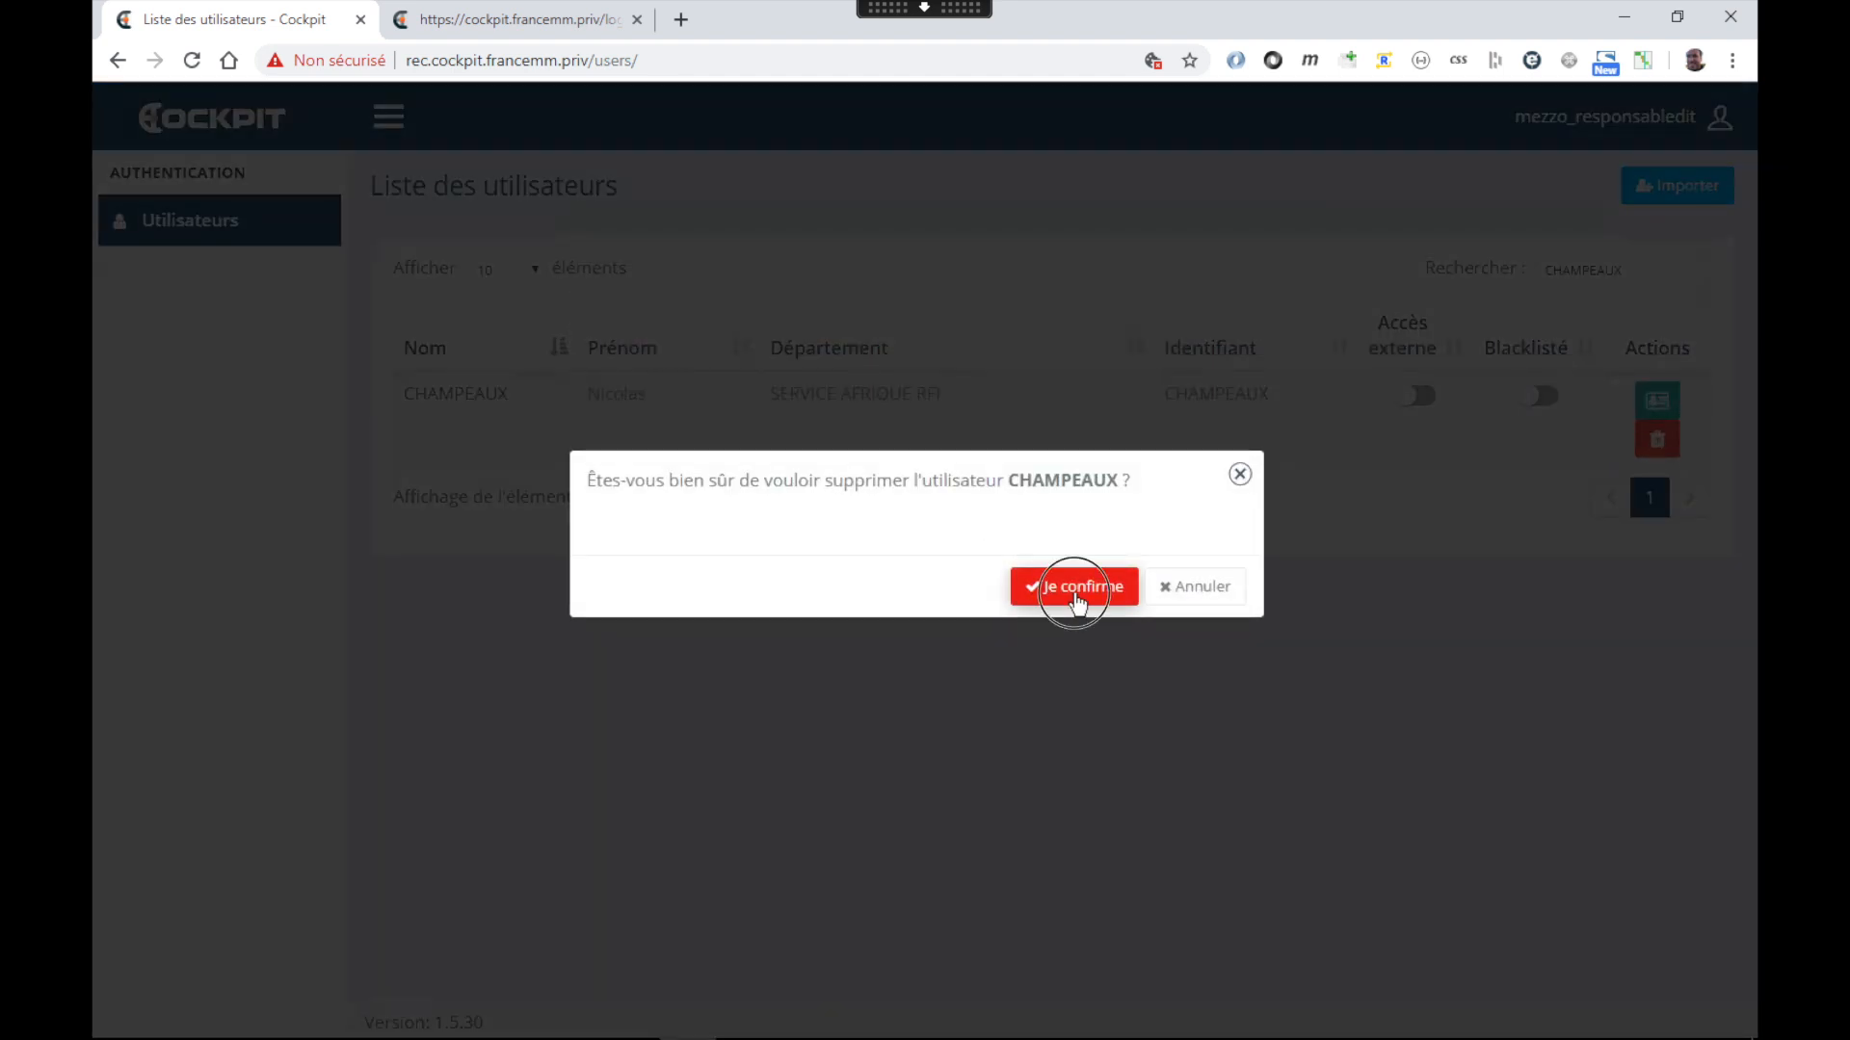
click(1042, 591)
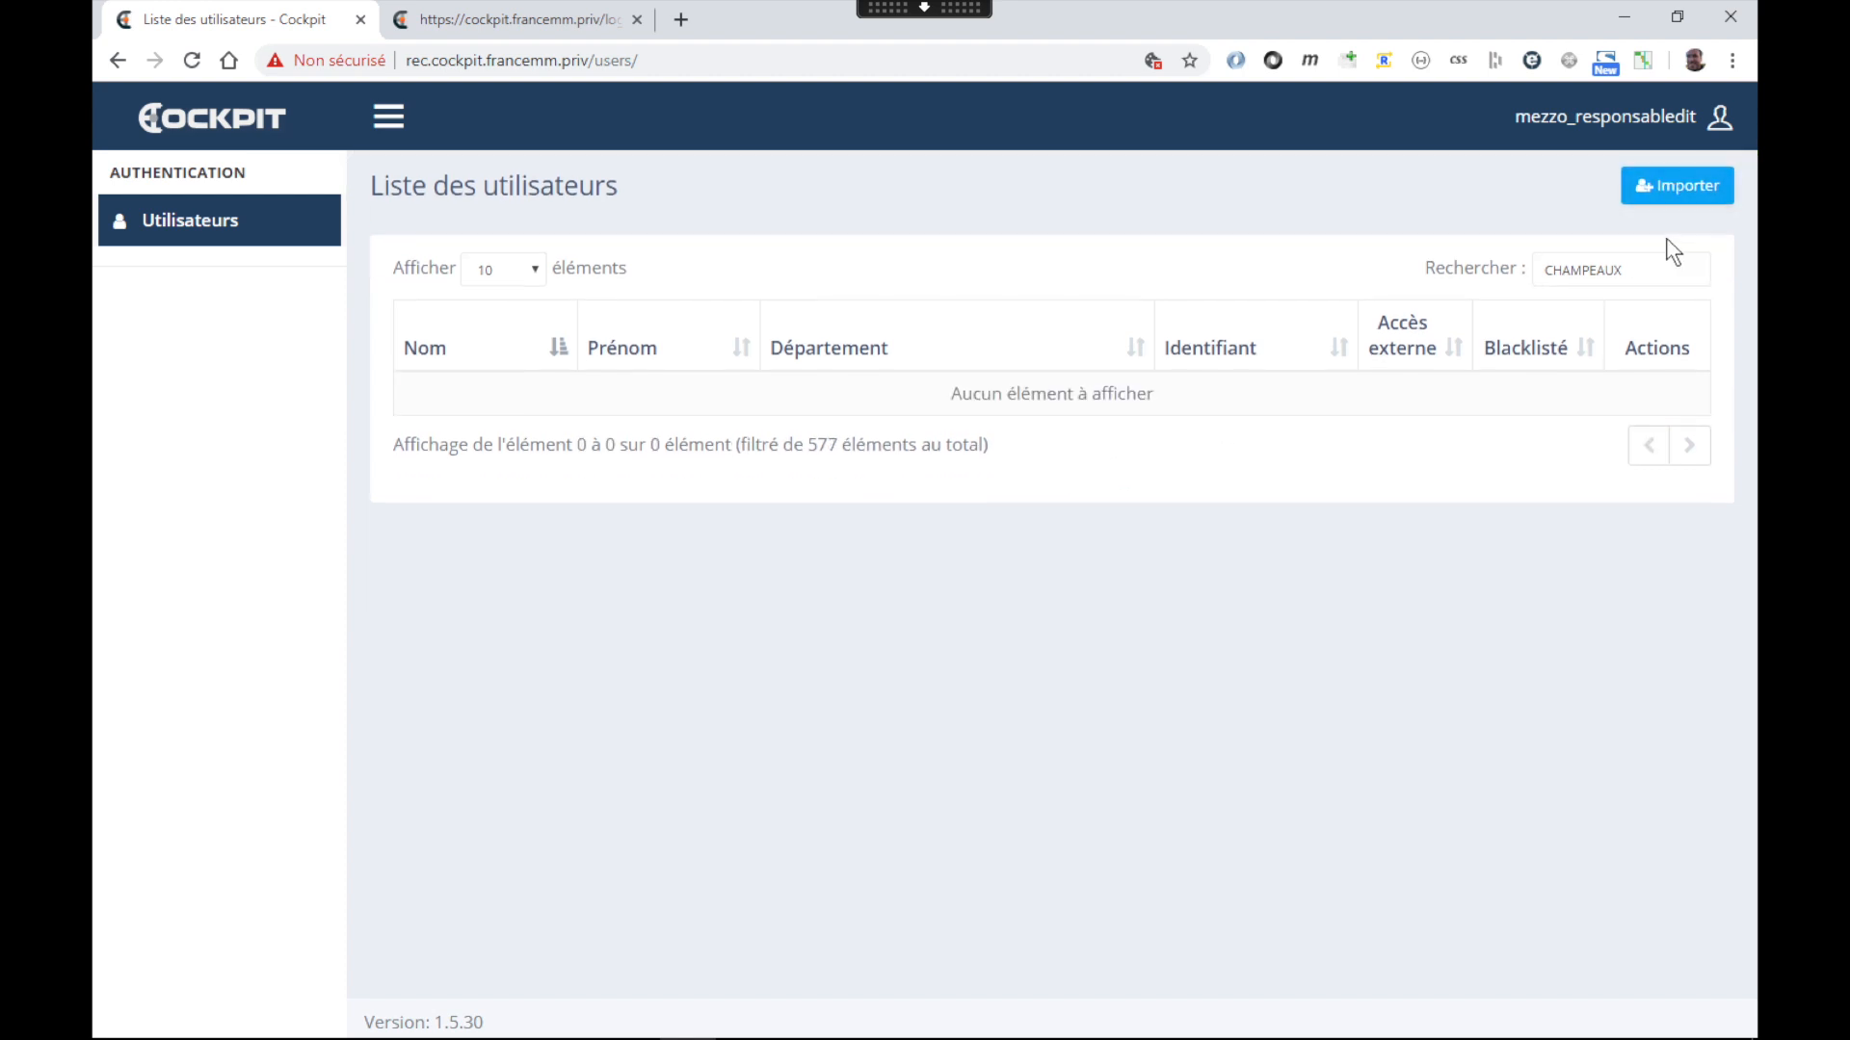
click(1665, 190)
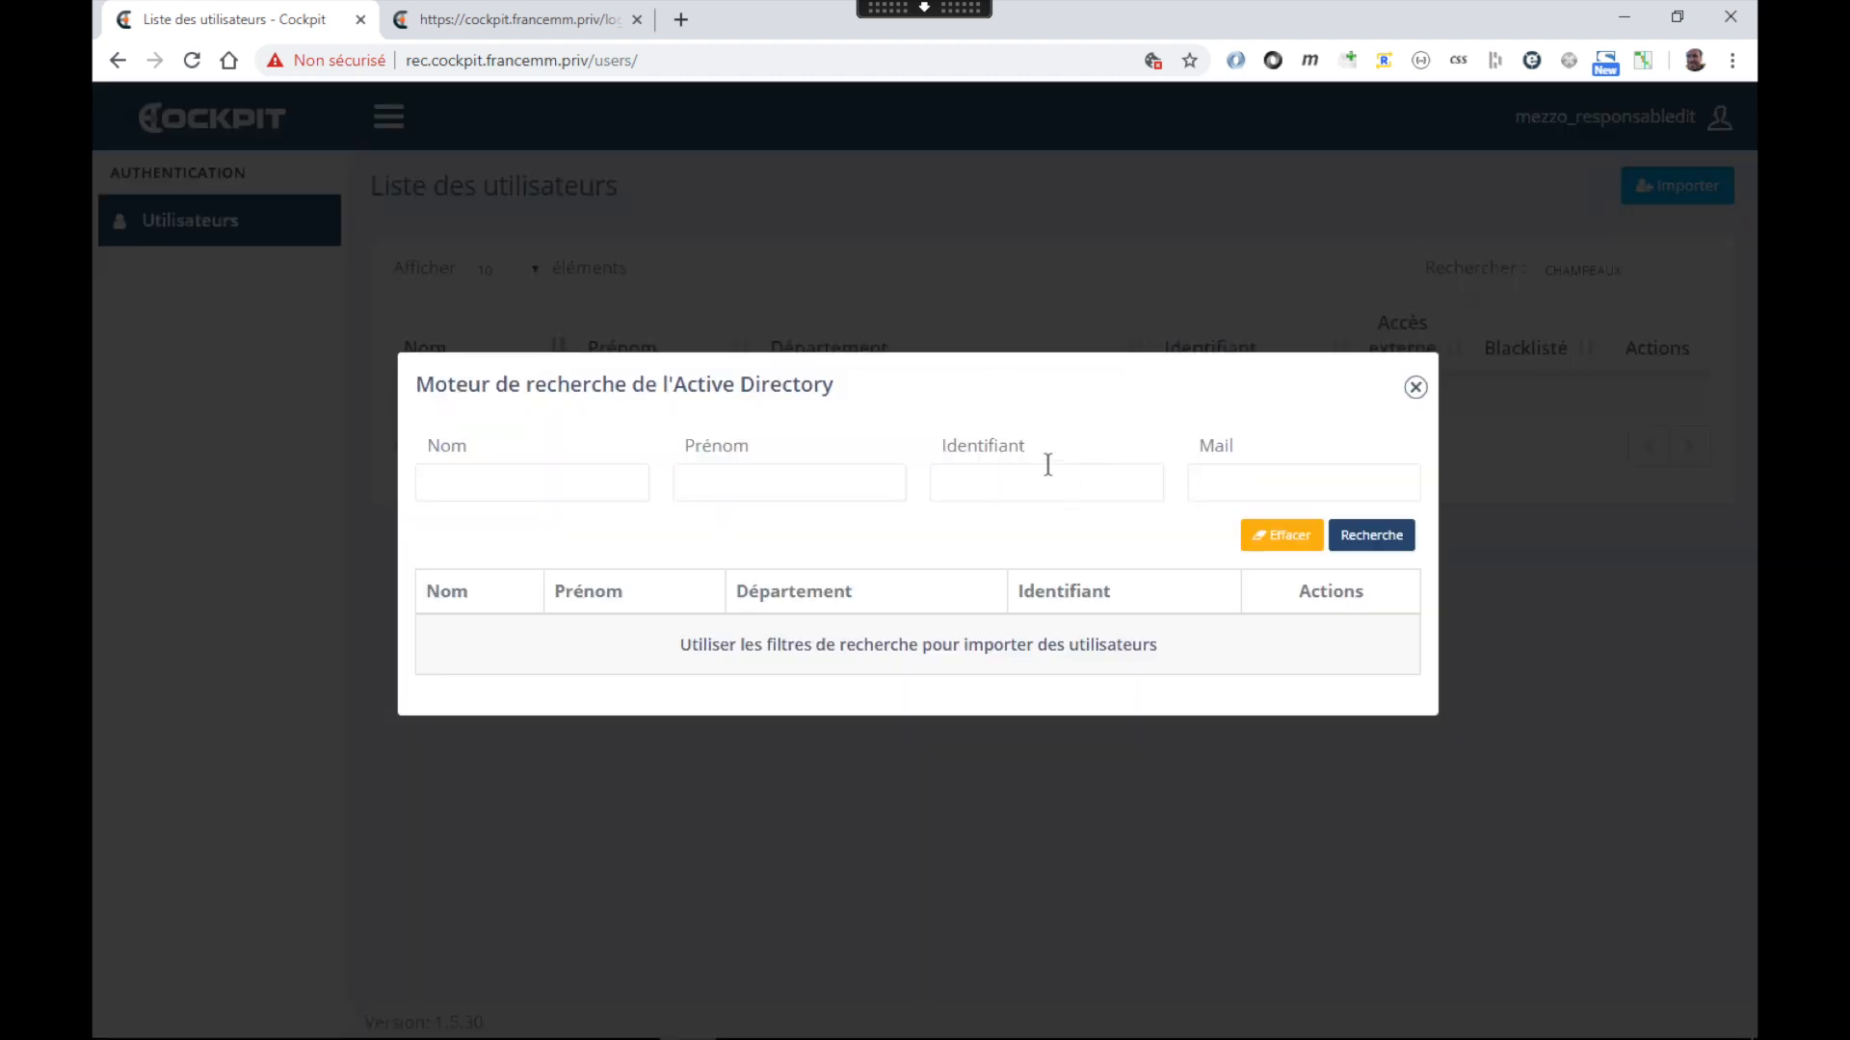
Search Active Directory by surname, then again with a shortened surname
click(559, 478)
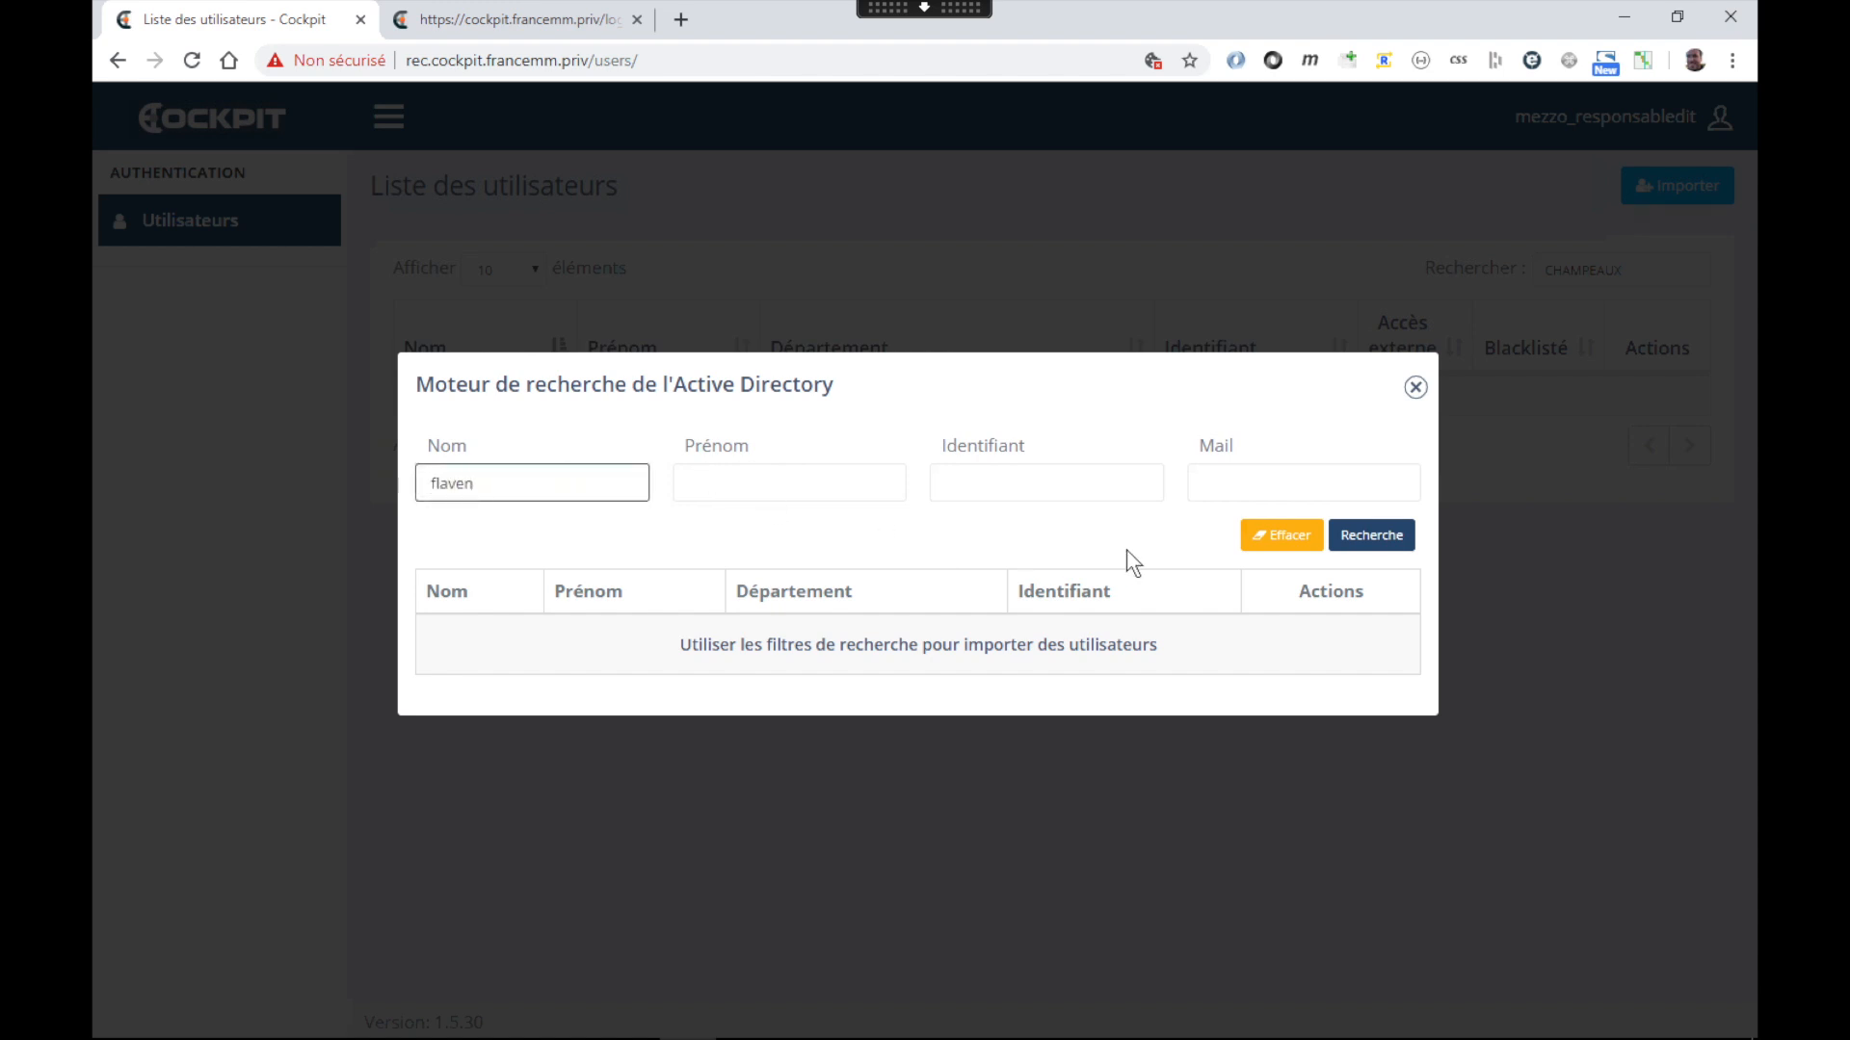
click(1364, 539)
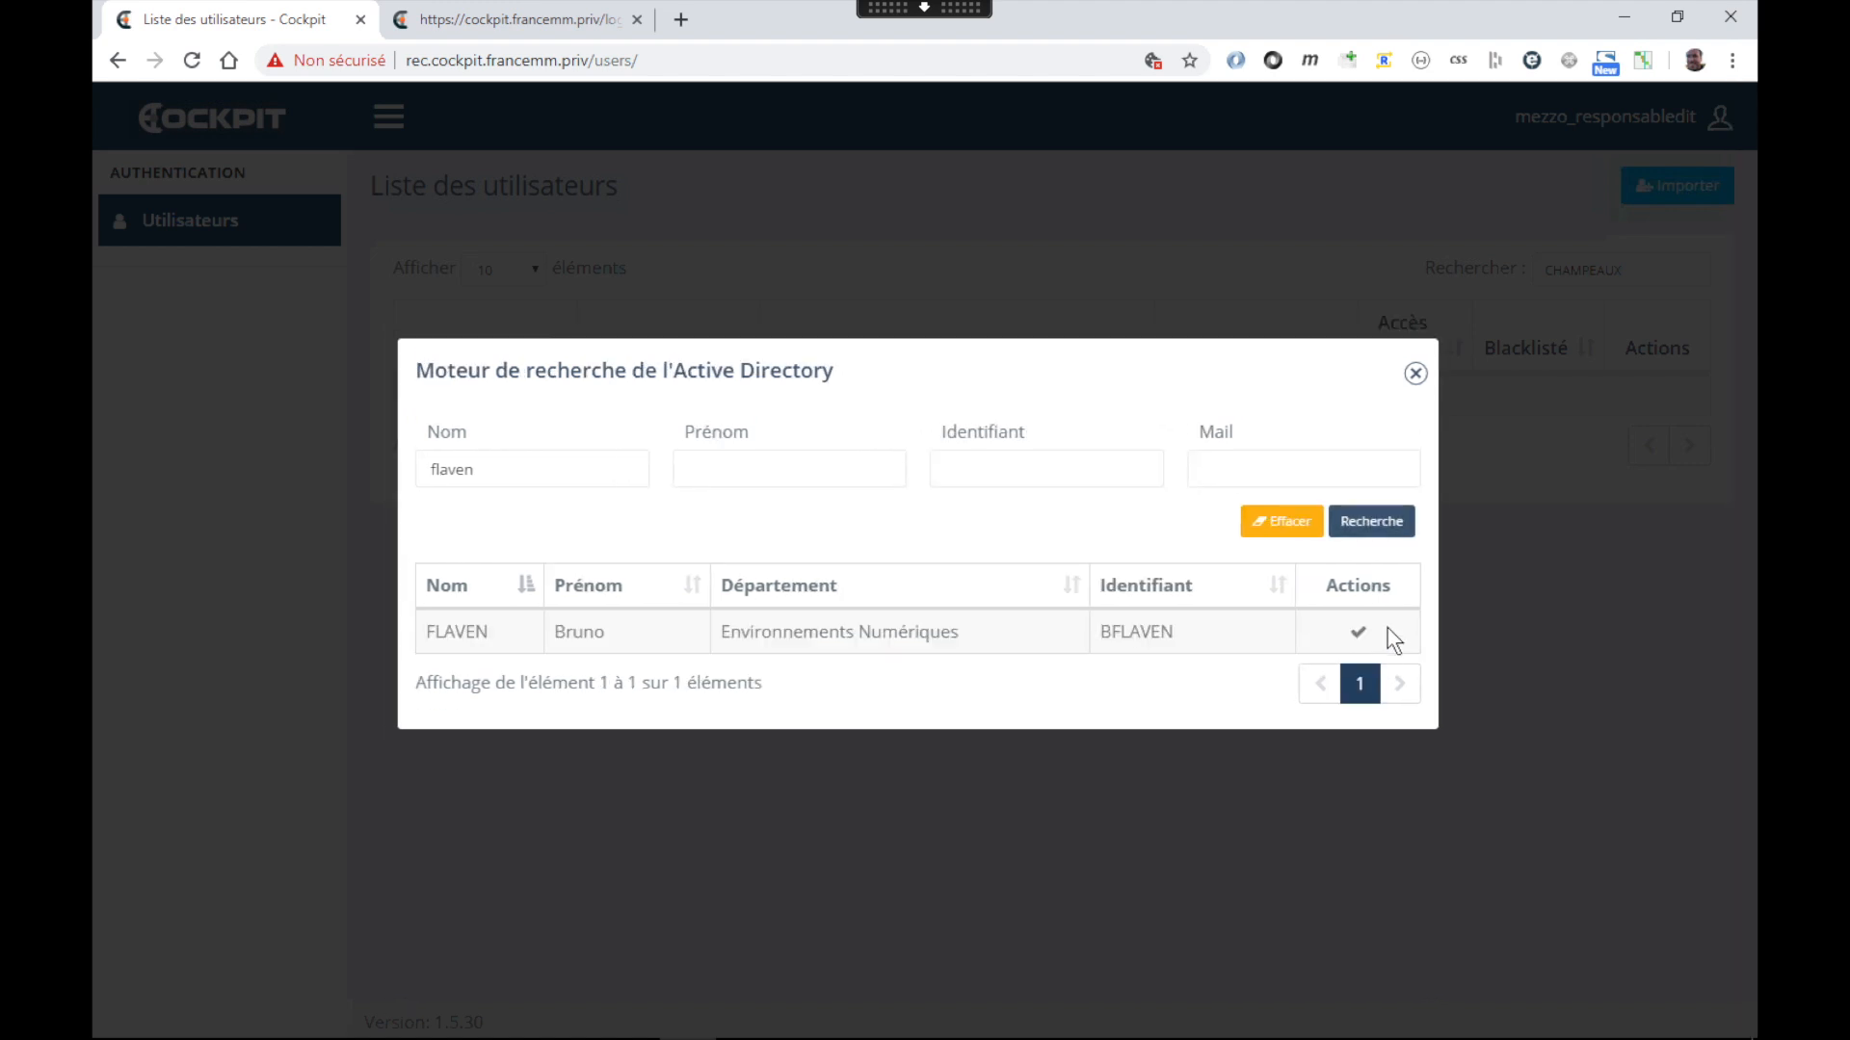
click(509, 467)
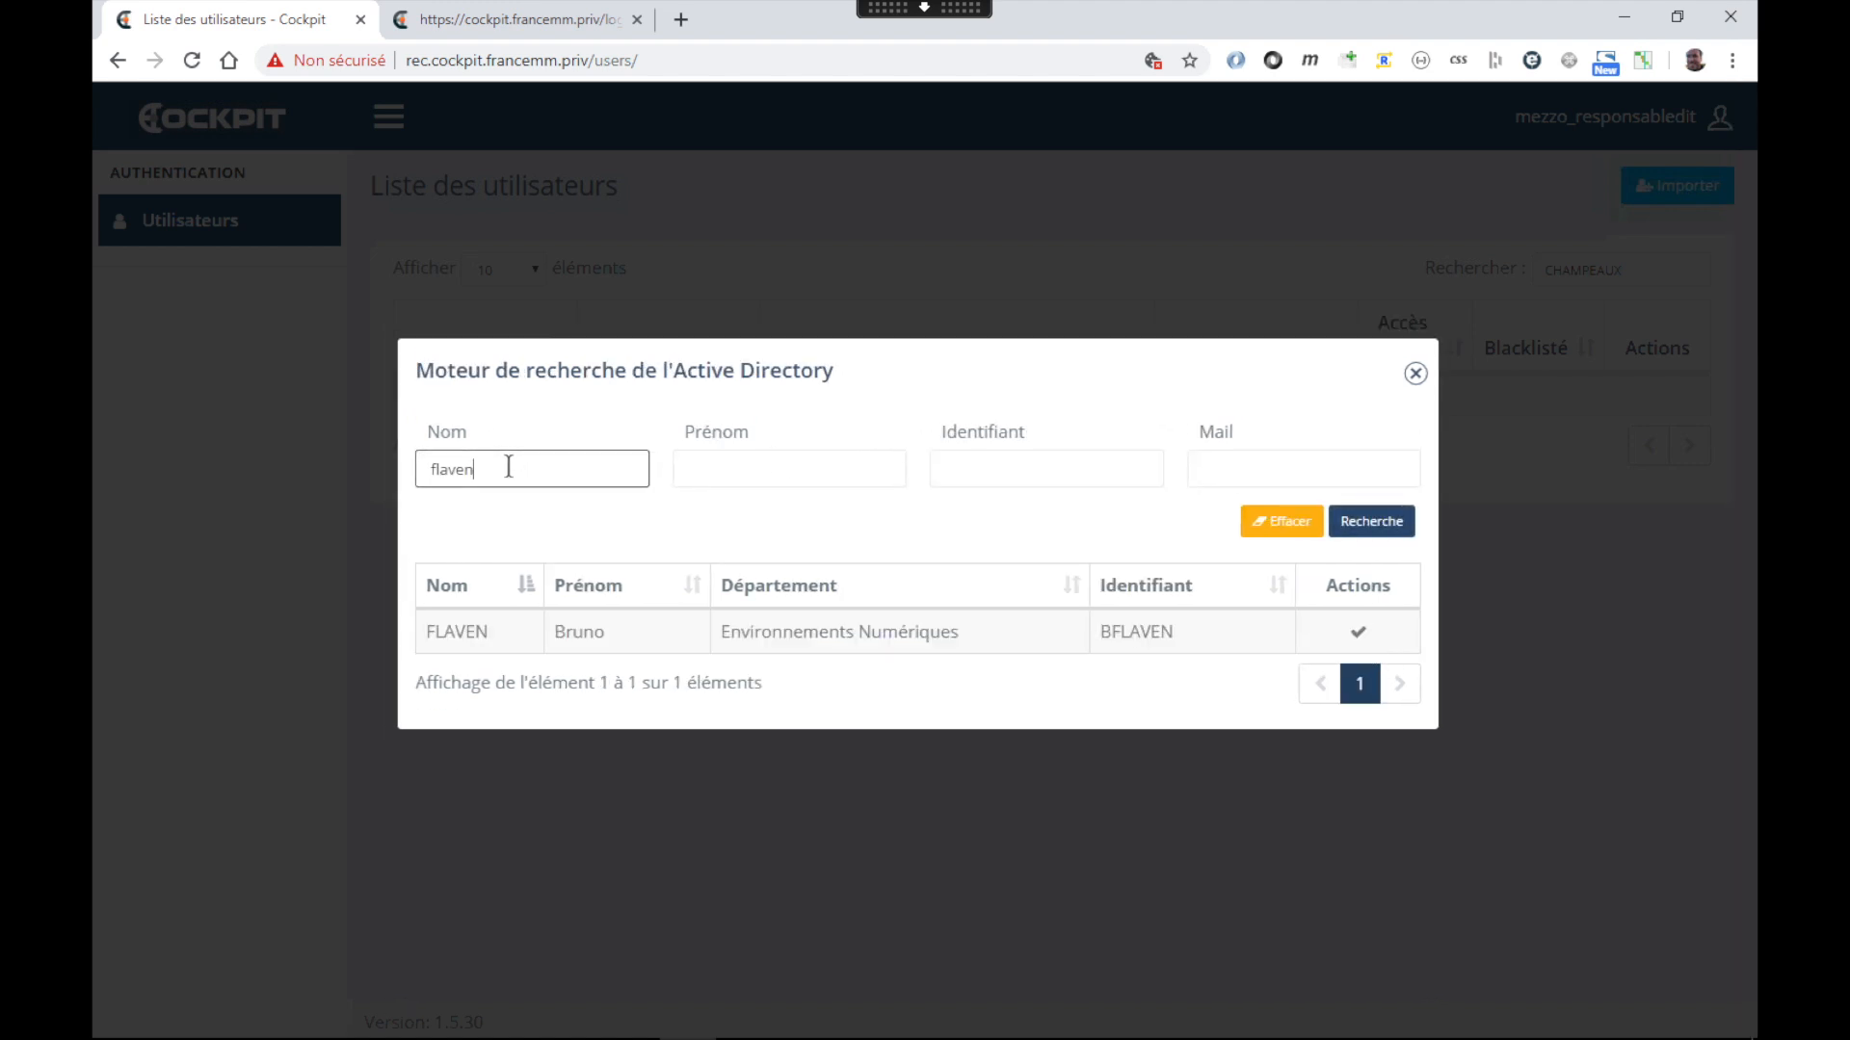
click(1404, 525)
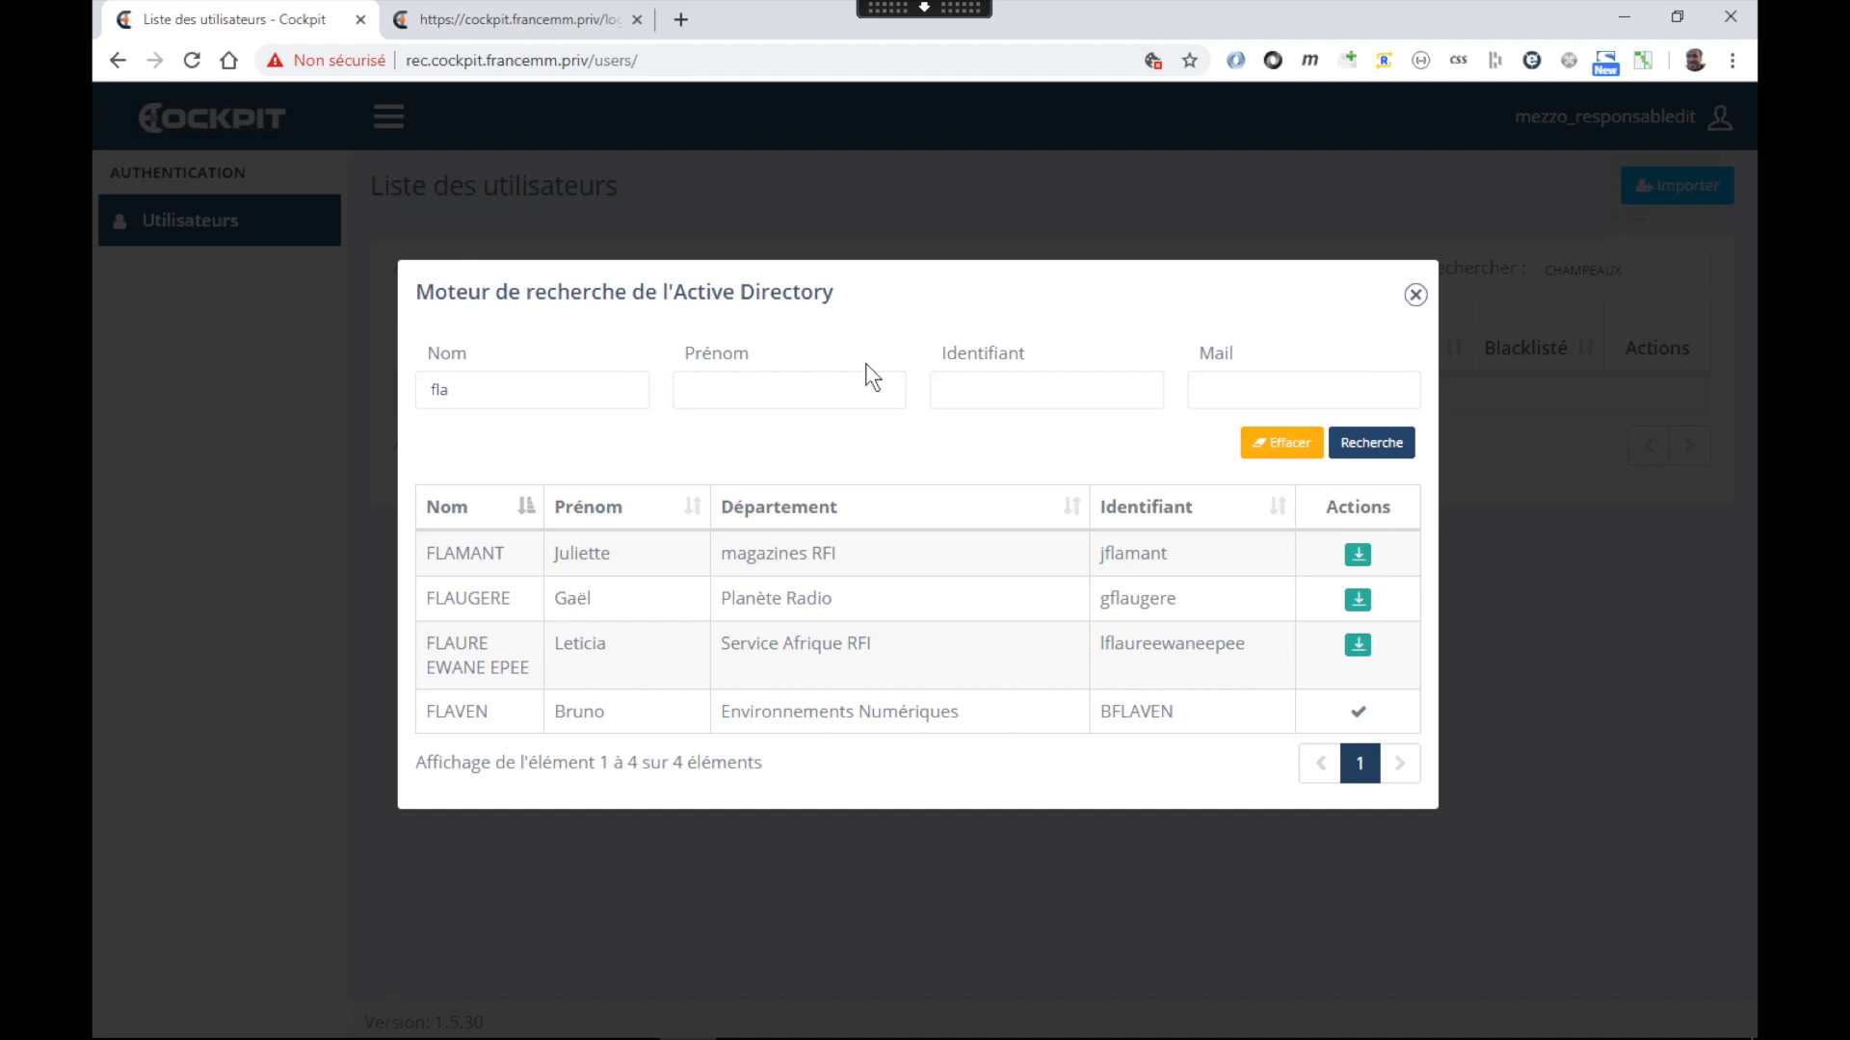
Clear the surname and search by a first name copied from the results
double_click(453, 392)
key(BackSpace)
double_click(569, 711)
key(ctrl+c)
click(756, 390)
key(ctrl+v)
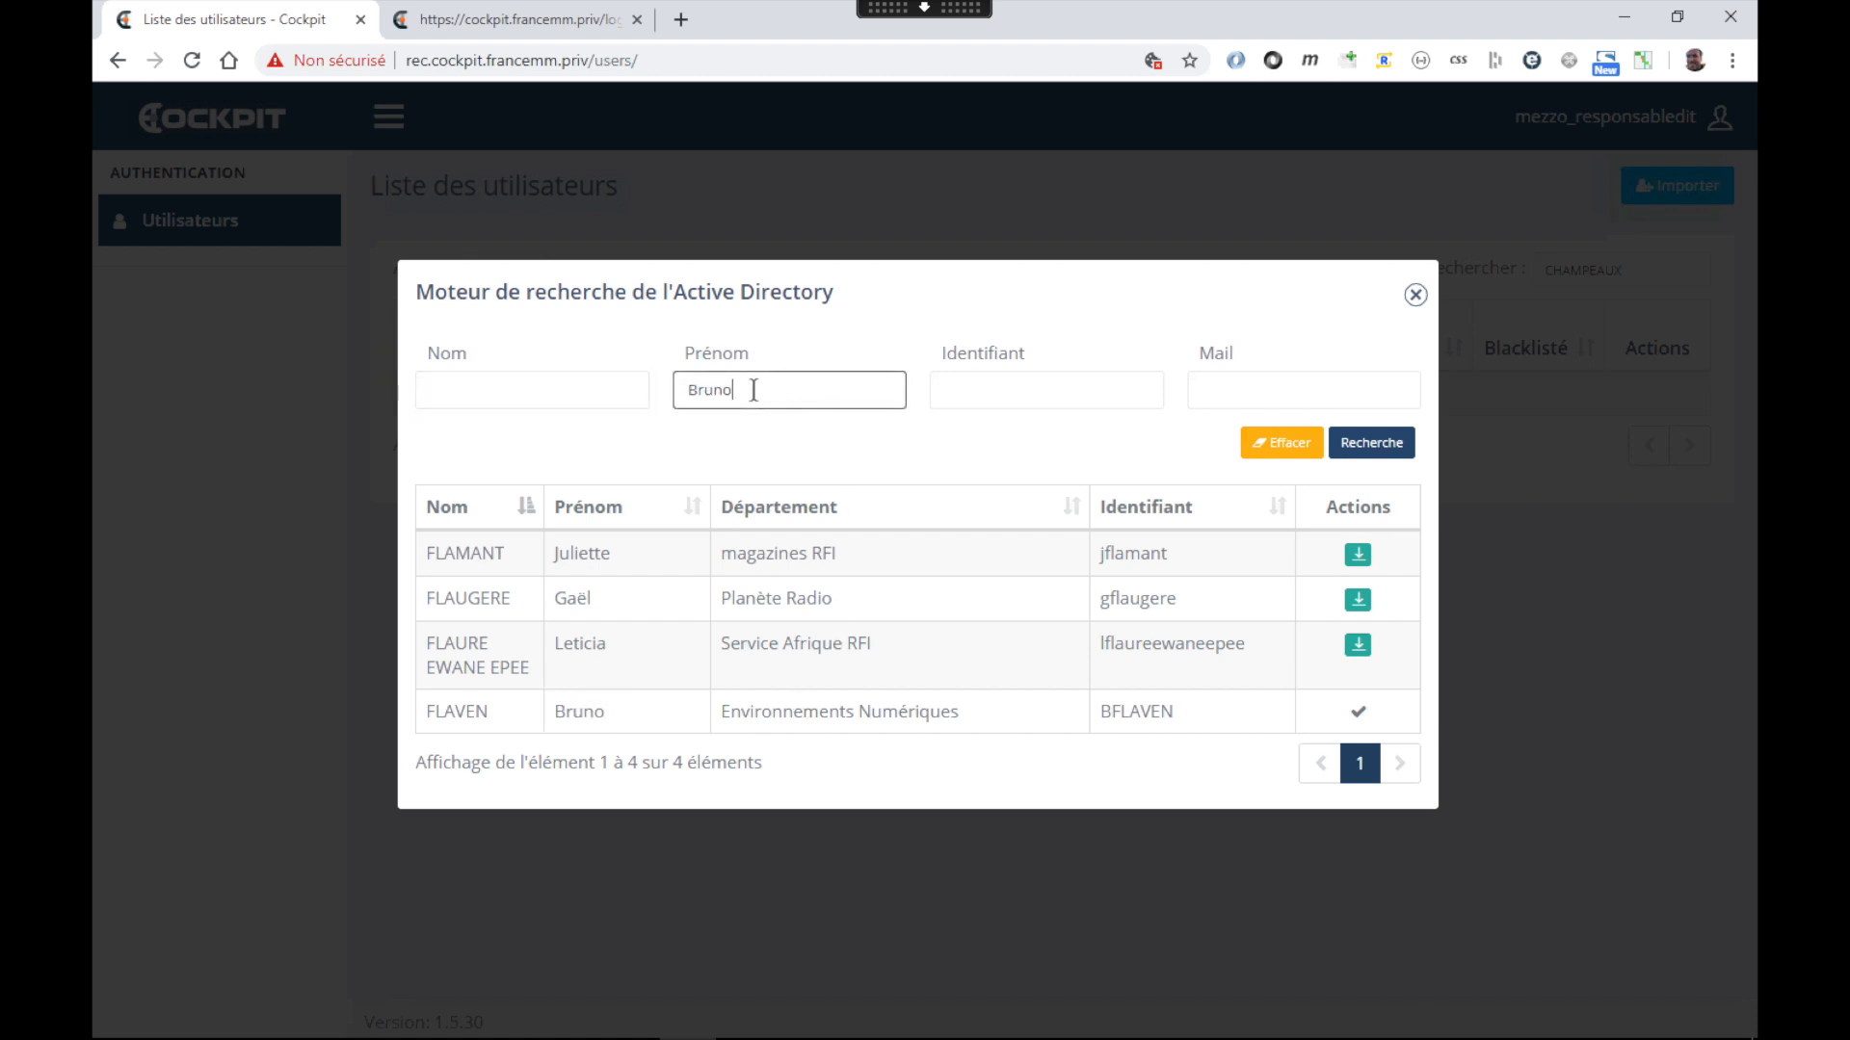
click(1368, 443)
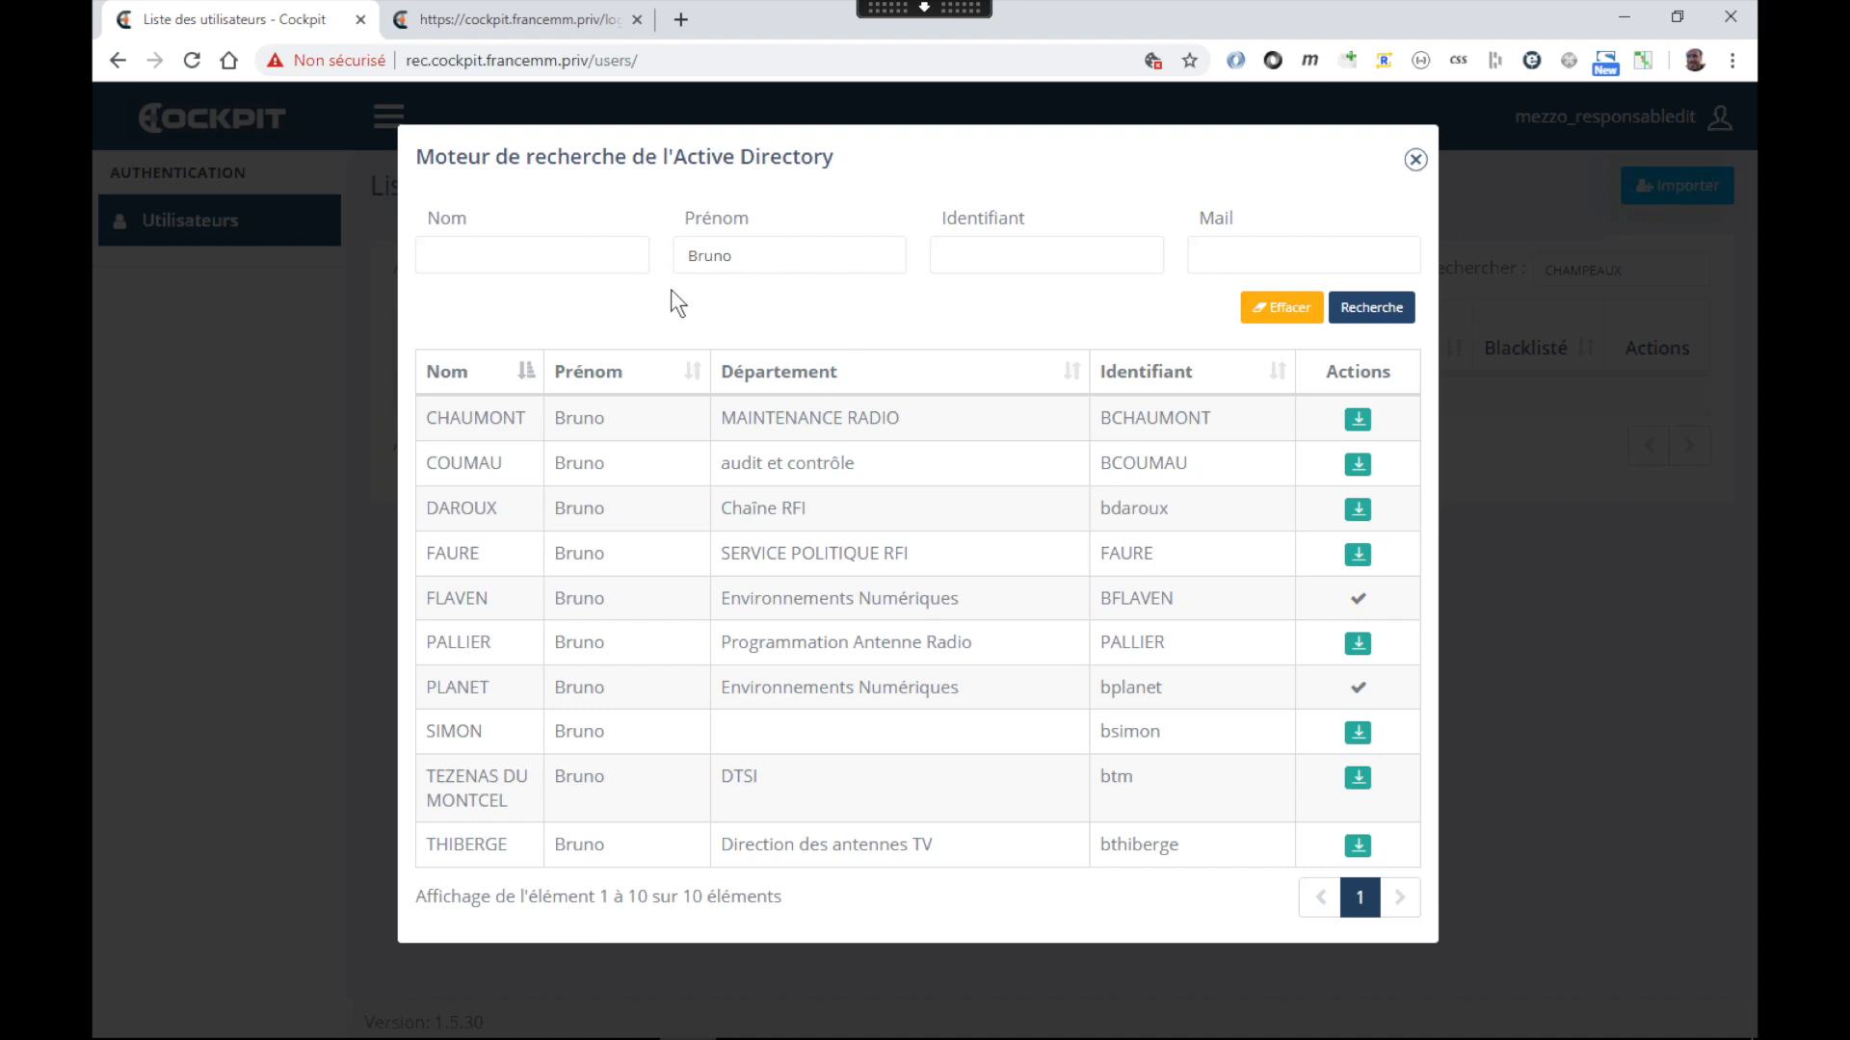
Search with progressively shortened first-name fragments and go to results page 3
click(707, 258)
key(BackSpace)
key(BackSpace)
click(1372, 307)
click(698, 257)
key(BackSpace)
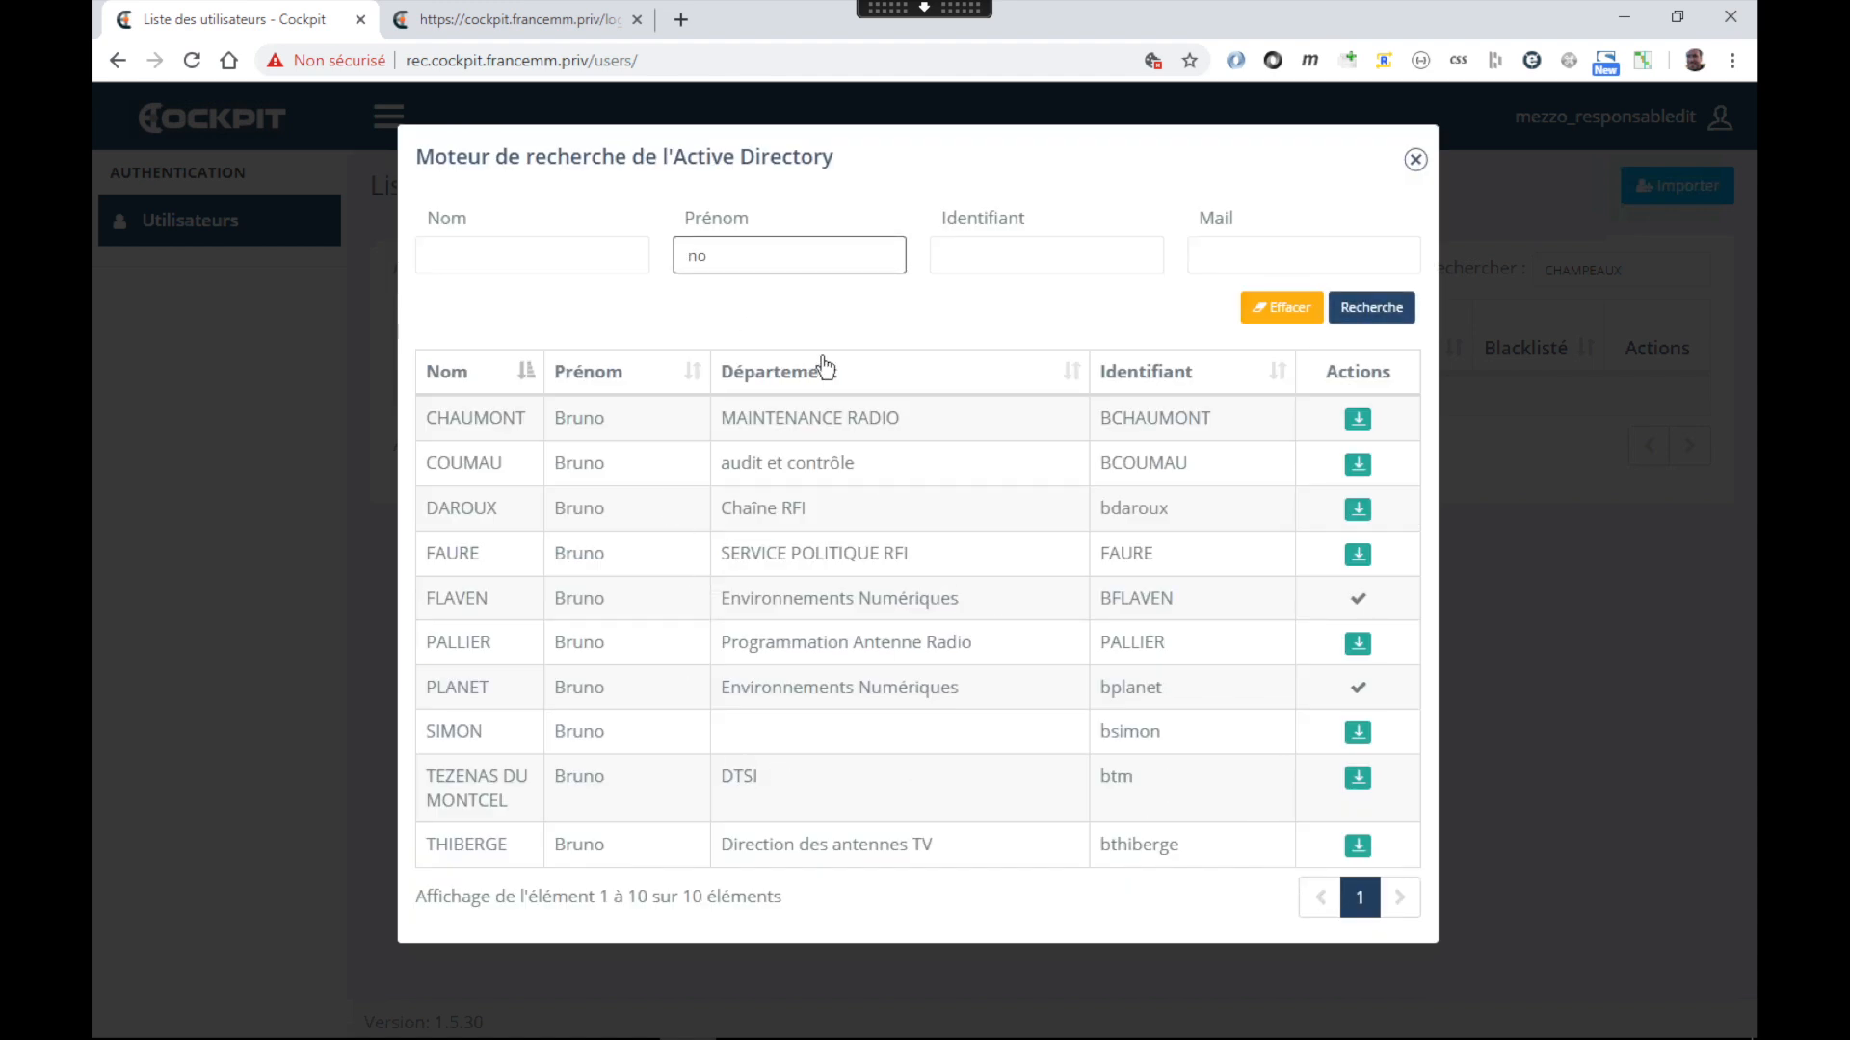
click(1395, 304)
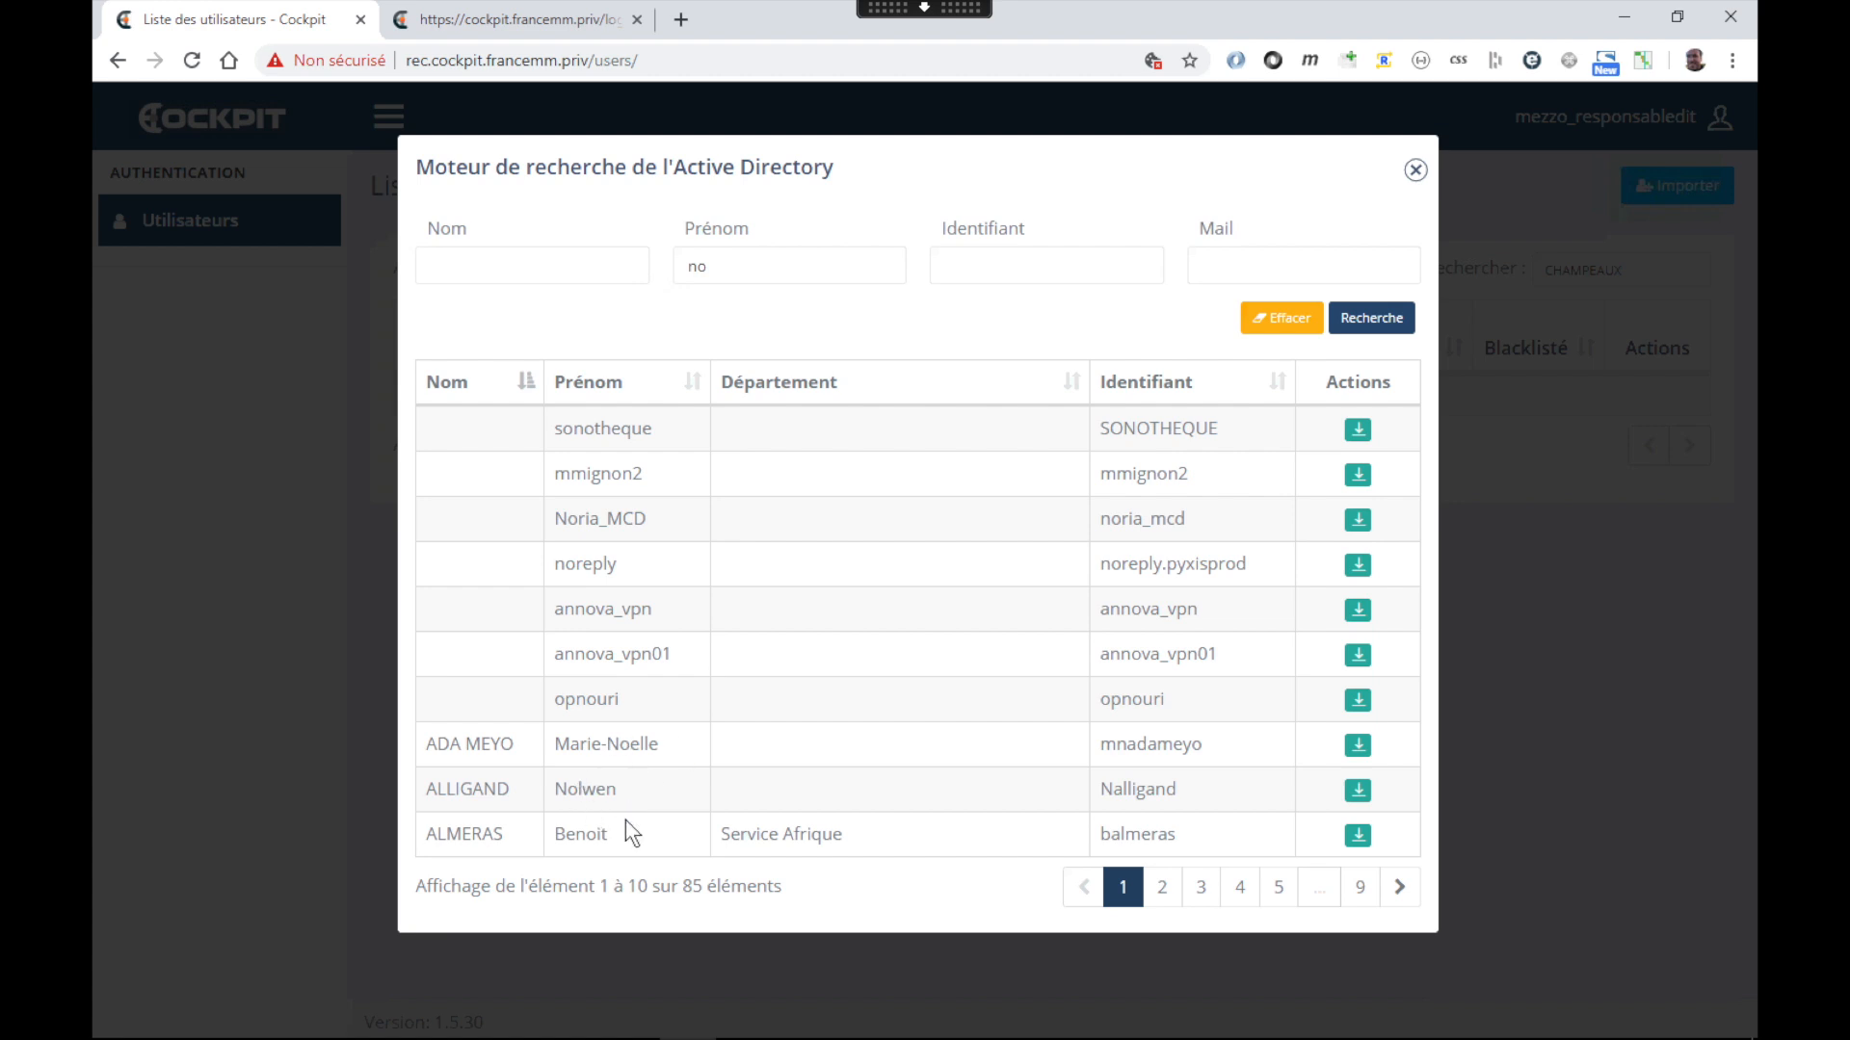
click(1161, 887)
click(1198, 888)
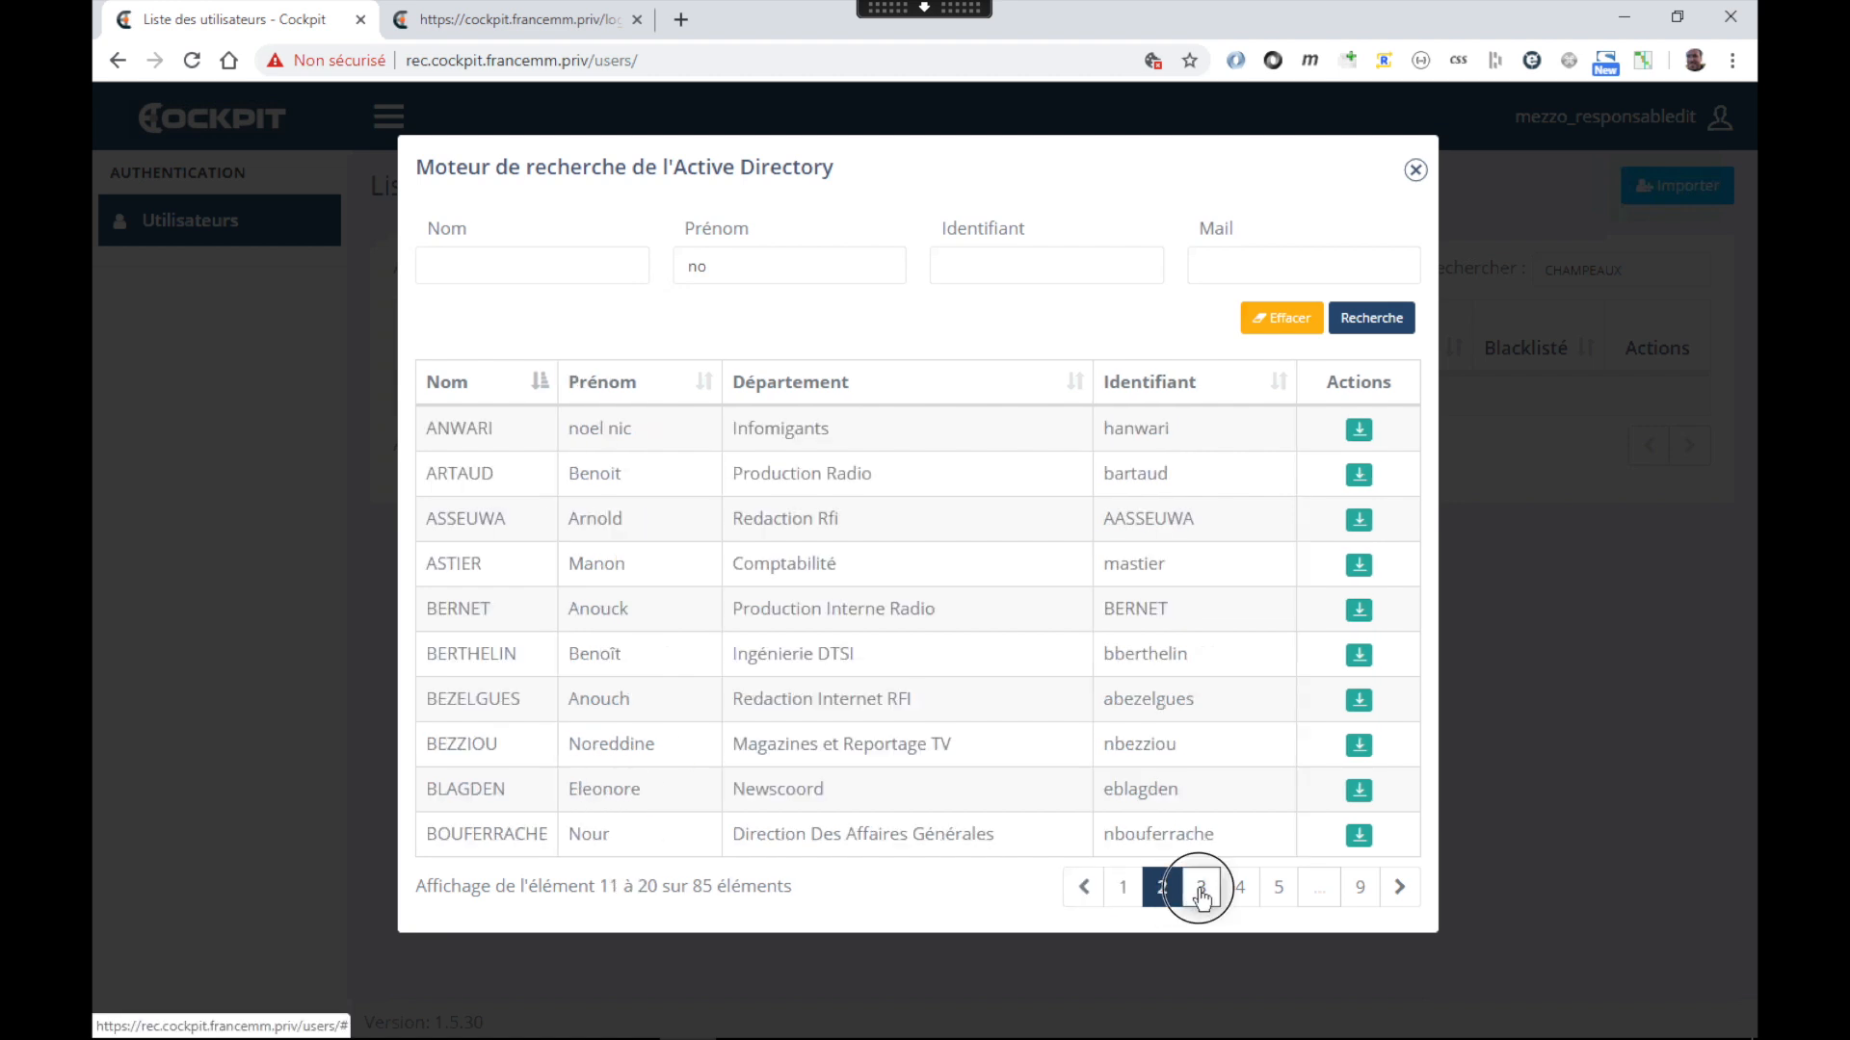
Search by a result's Identifiant minus its first letter, clearing the first-name field
double_click(722, 263)
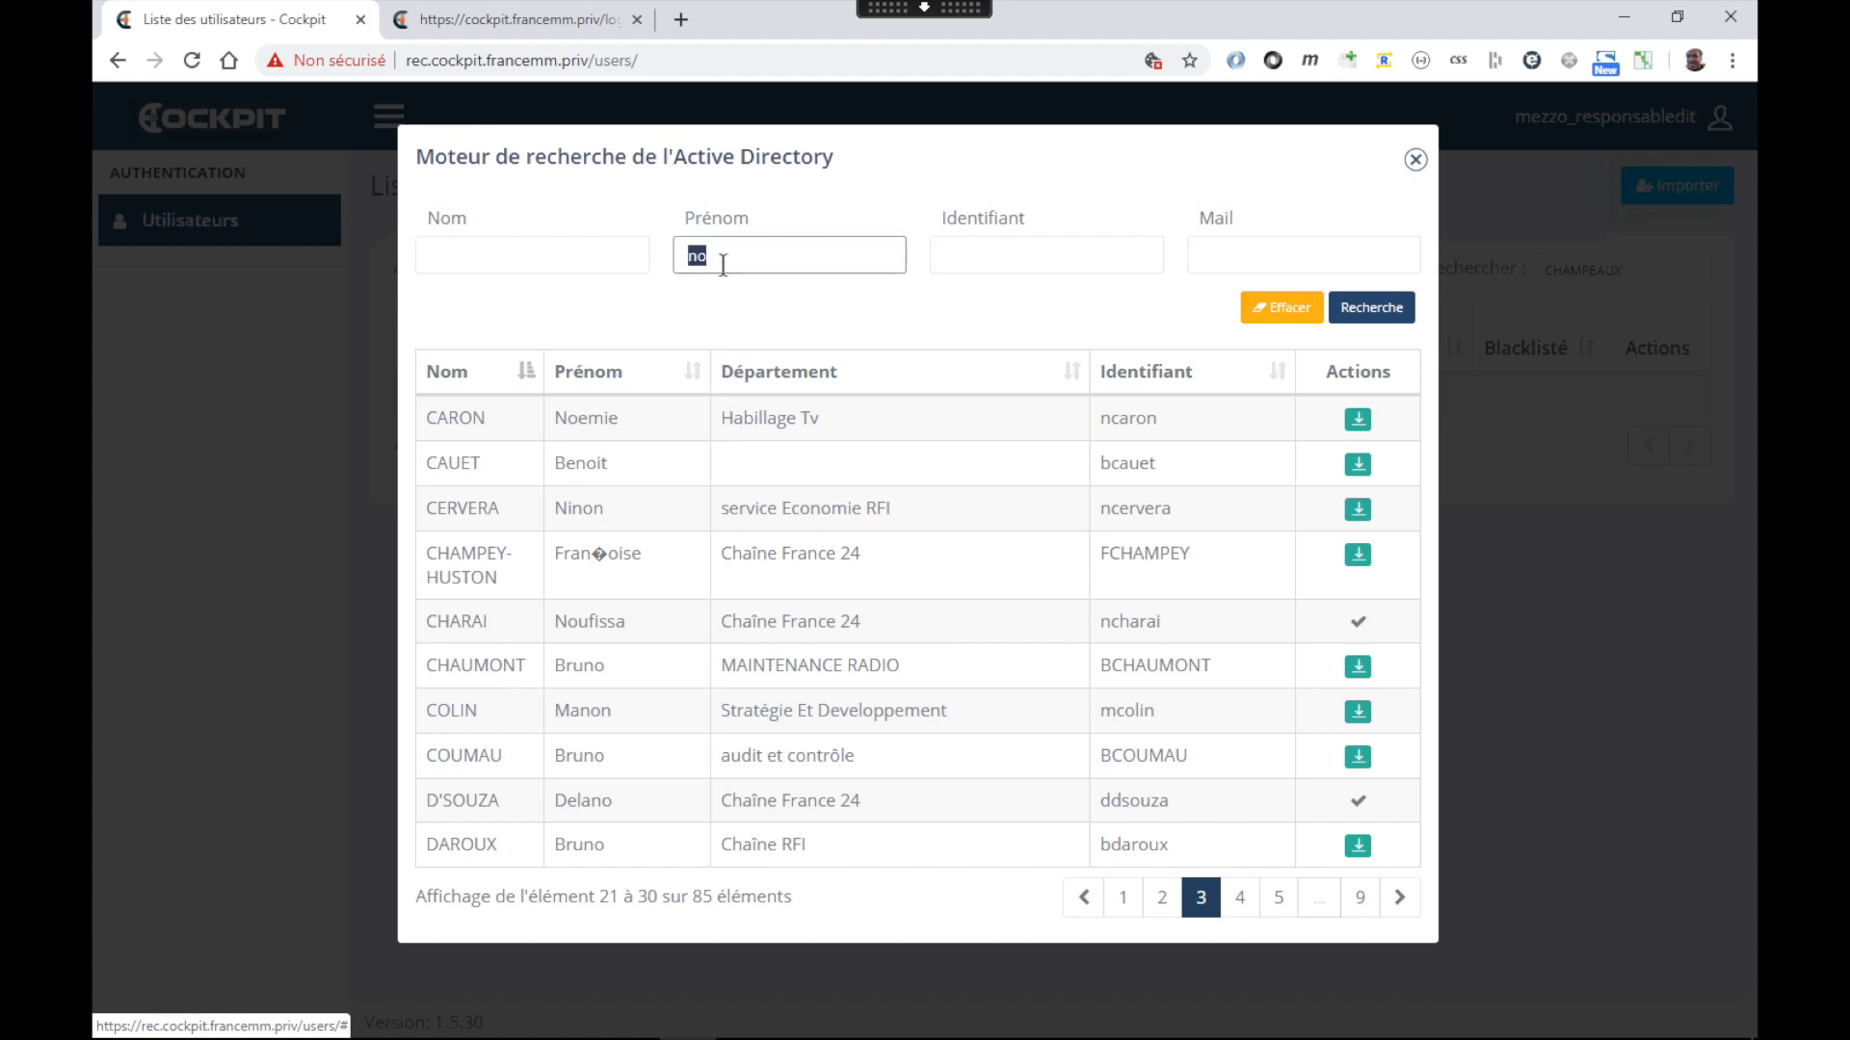
key(BackSpace)
double_click(1126, 420)
key(ctrl+c)
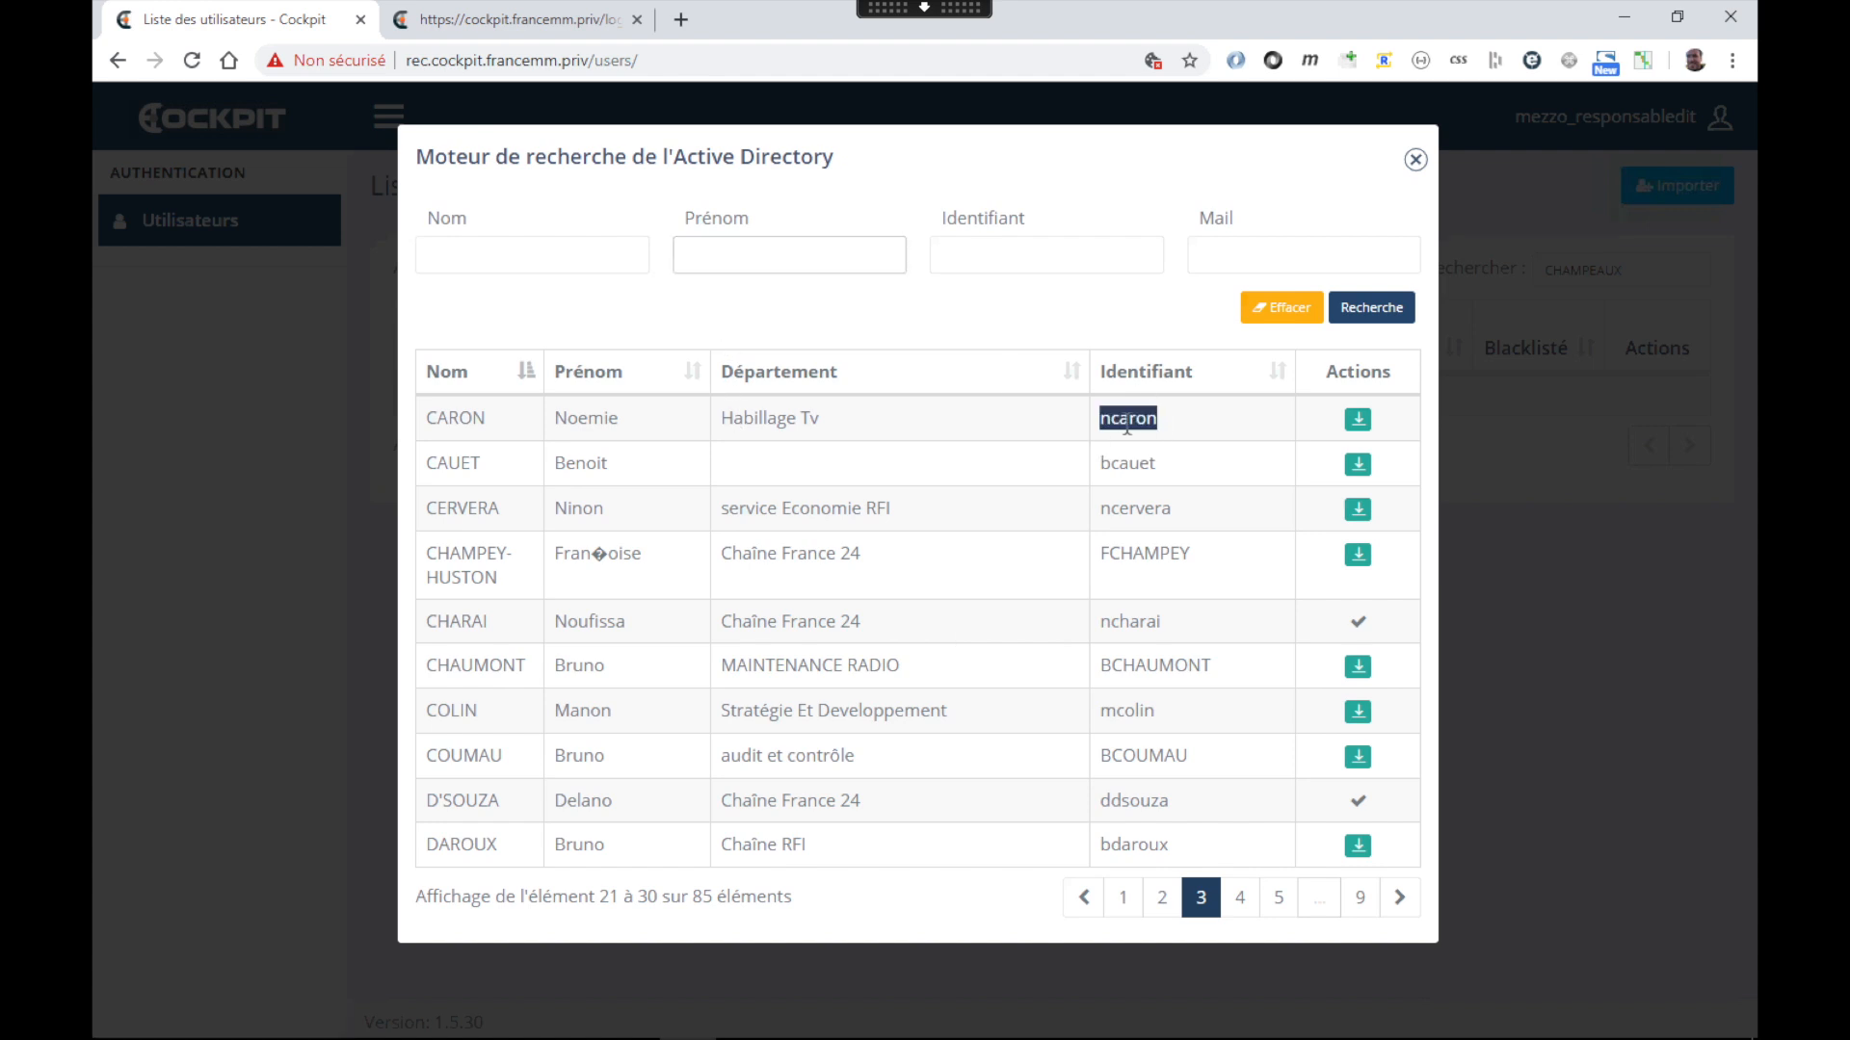
click(1050, 256)
key(ctrl+v)
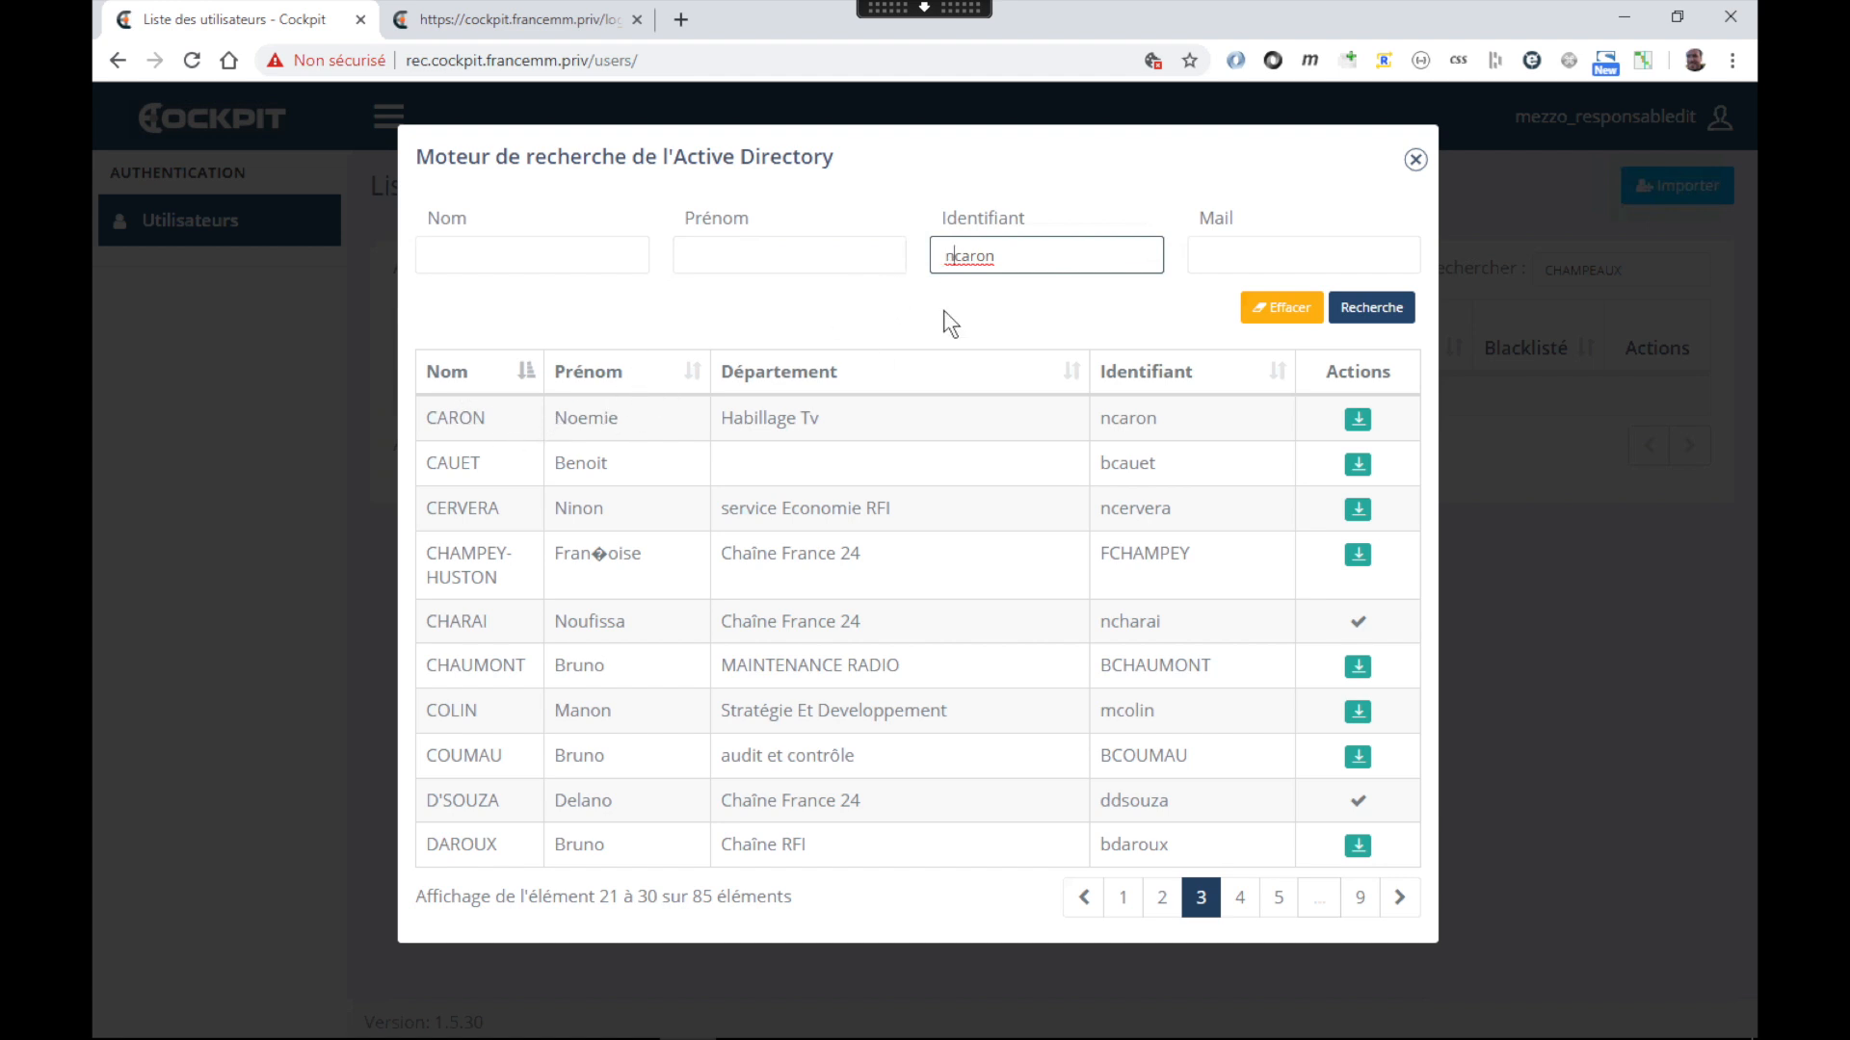
key(Home)
key(Delete)
click(1379, 312)
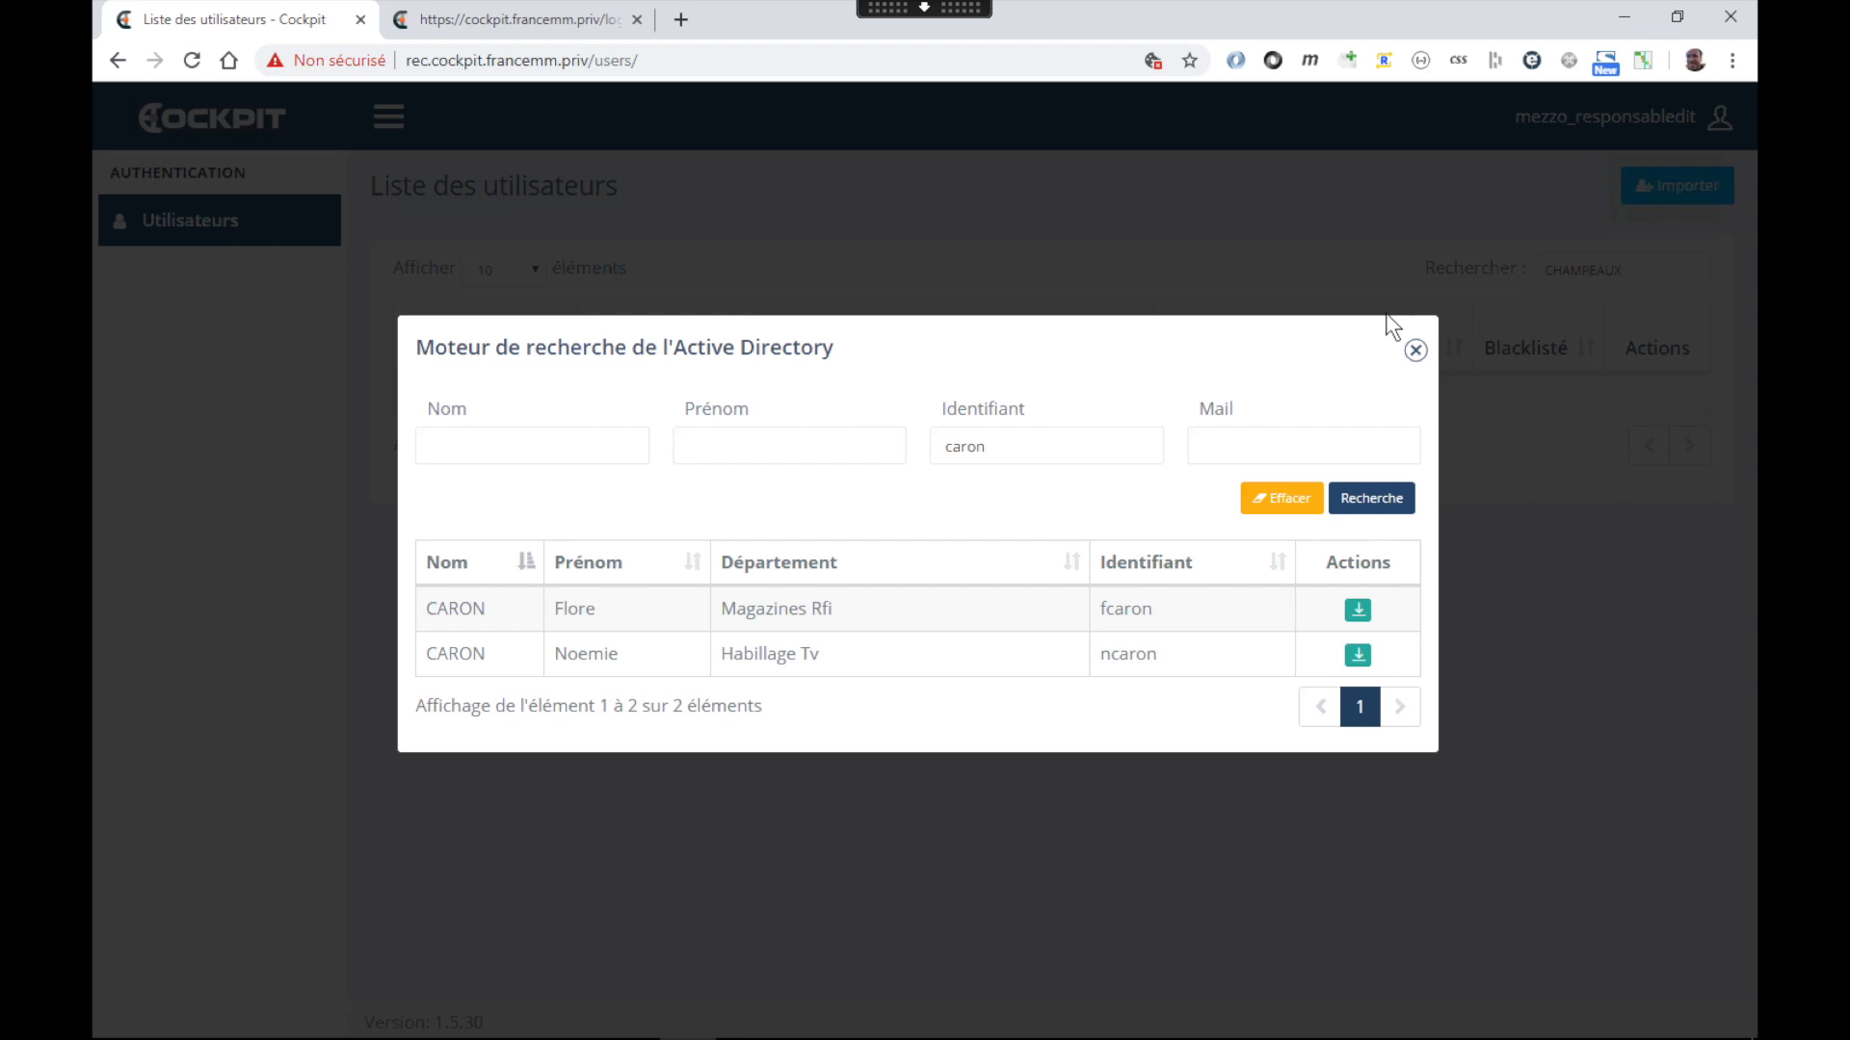
Clear the identifier filter and search the directory by a colleague's full e-mail address, correcting it once
double_click(979, 442)
key(BackSpace)
click(1249, 451)
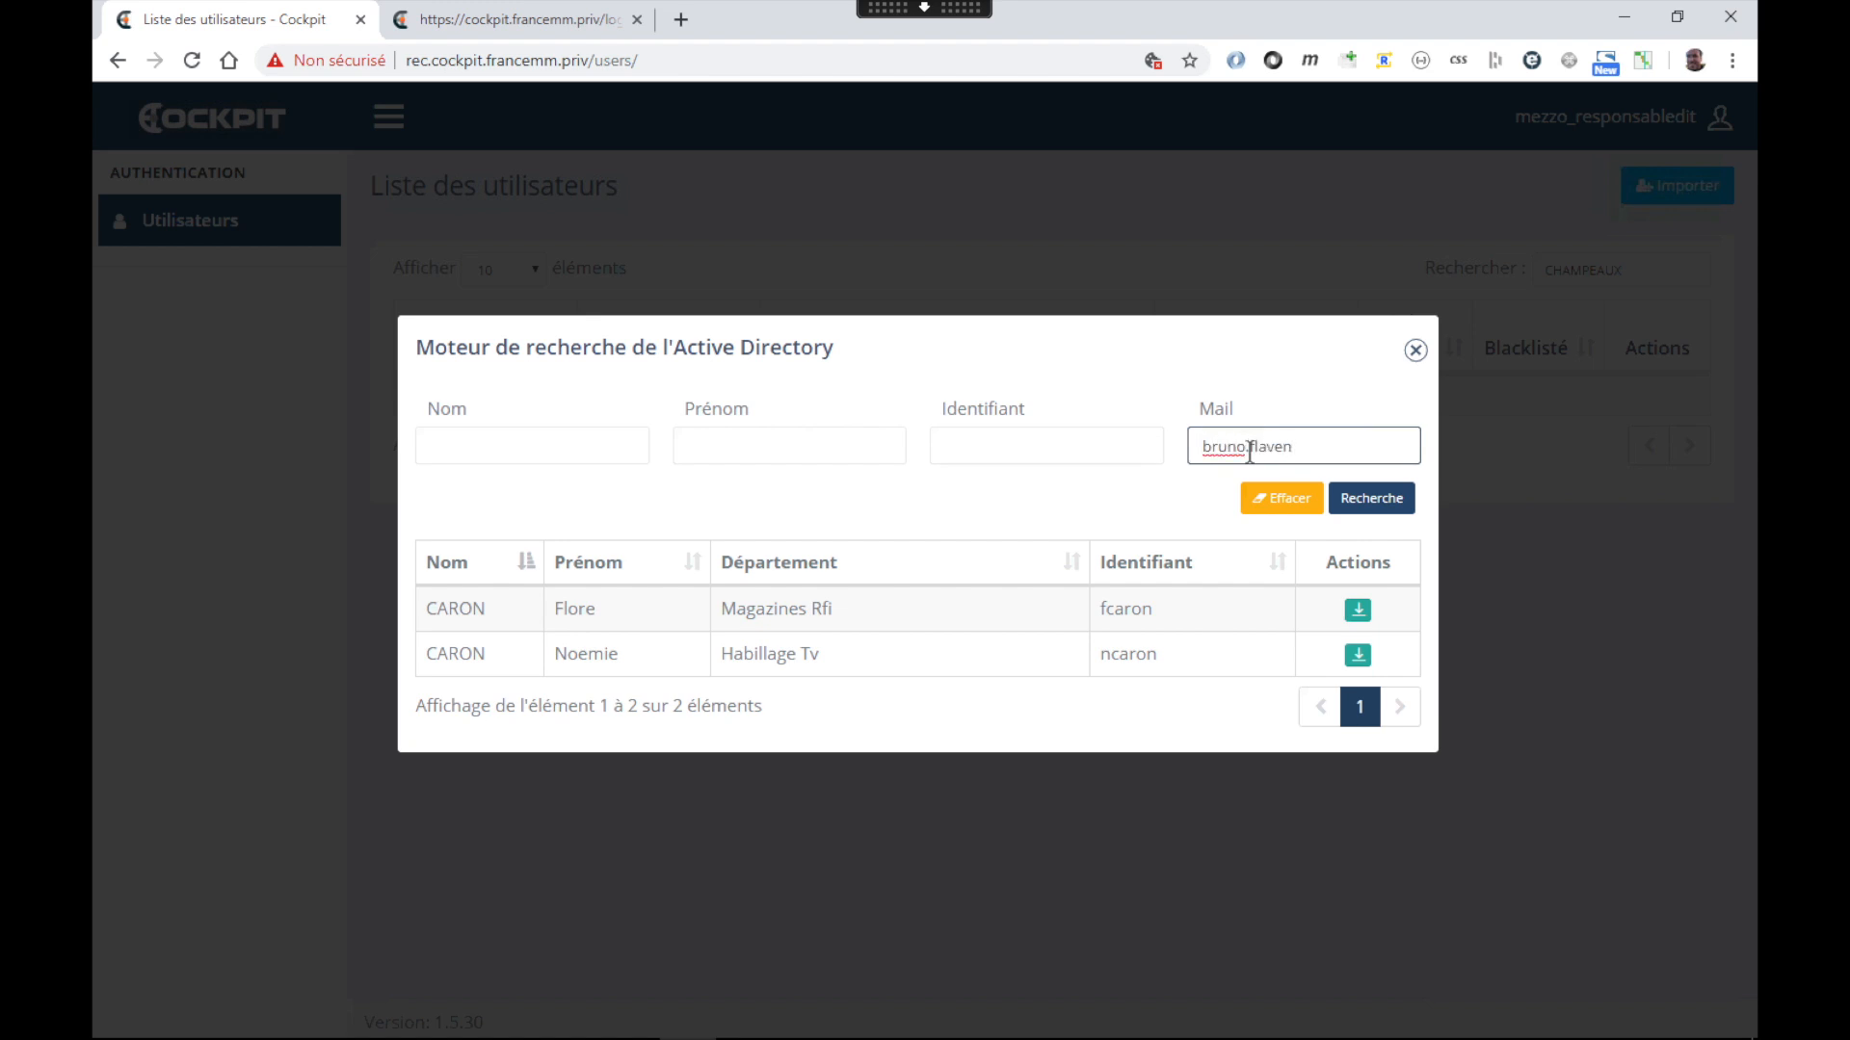
click(1368, 501)
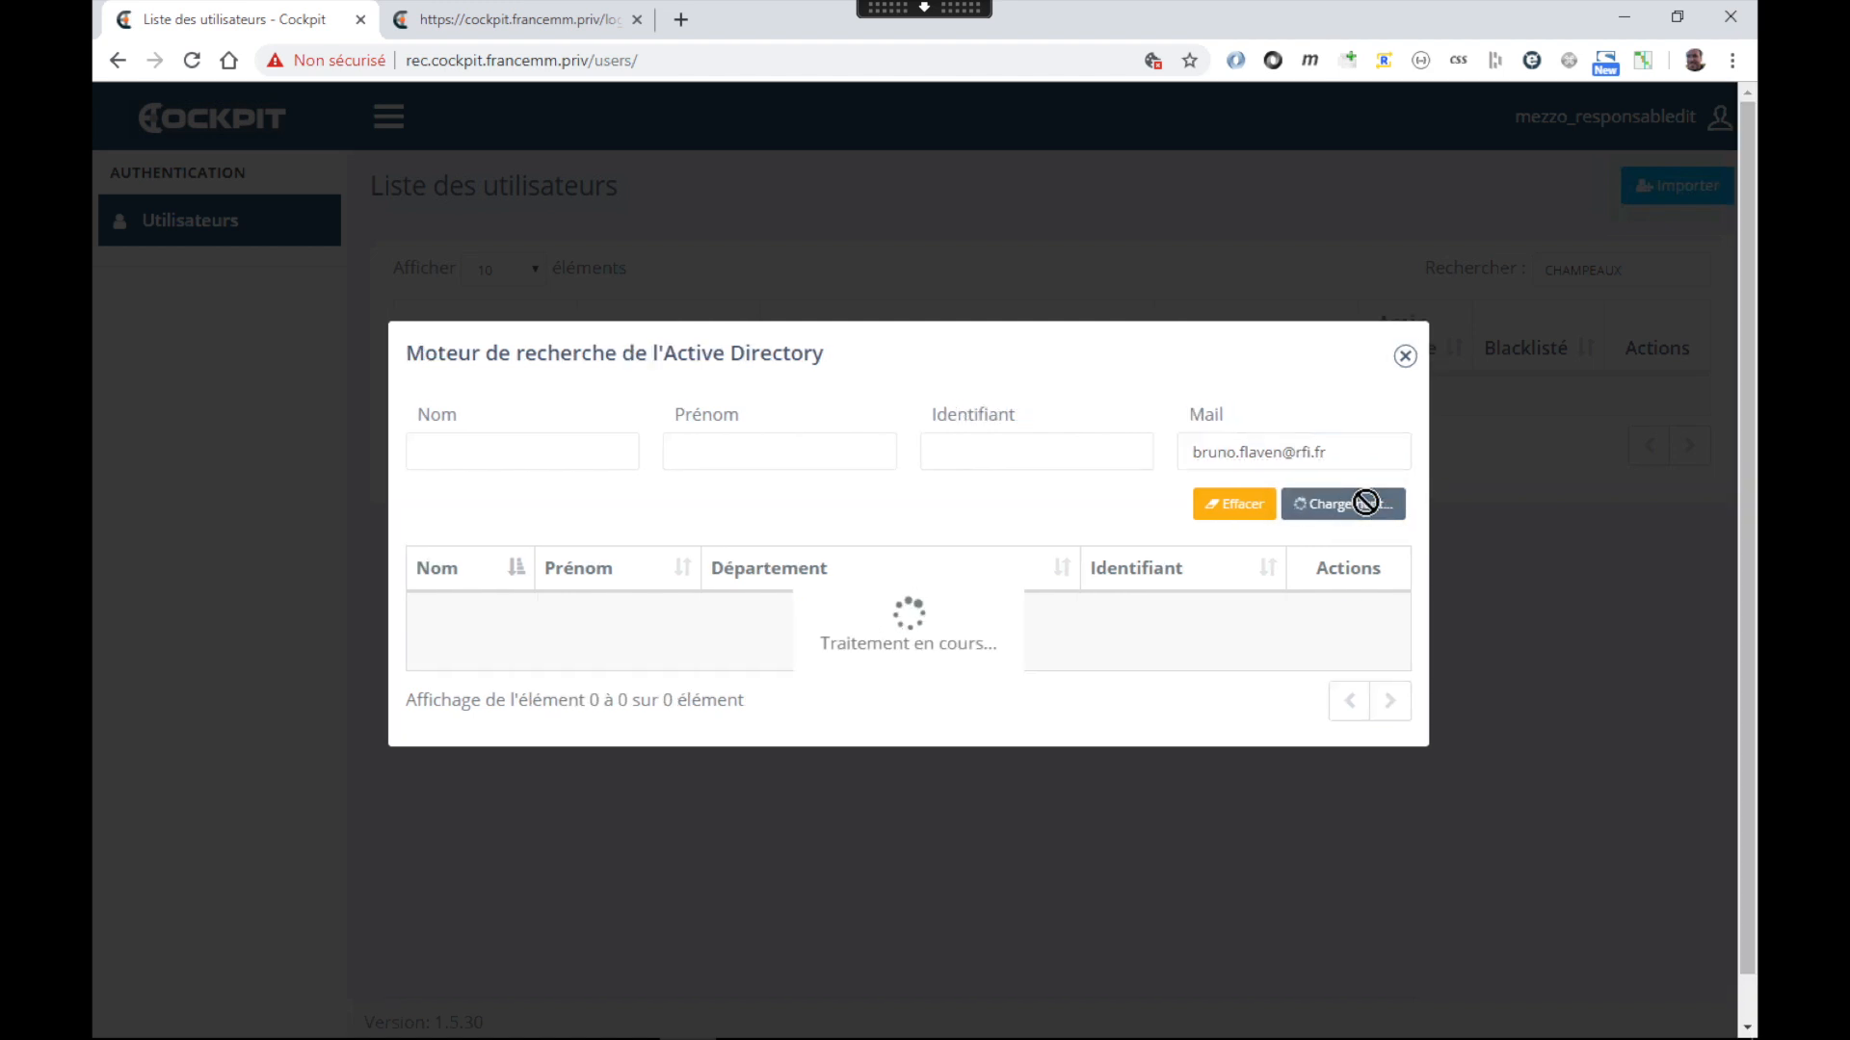
click(1352, 469)
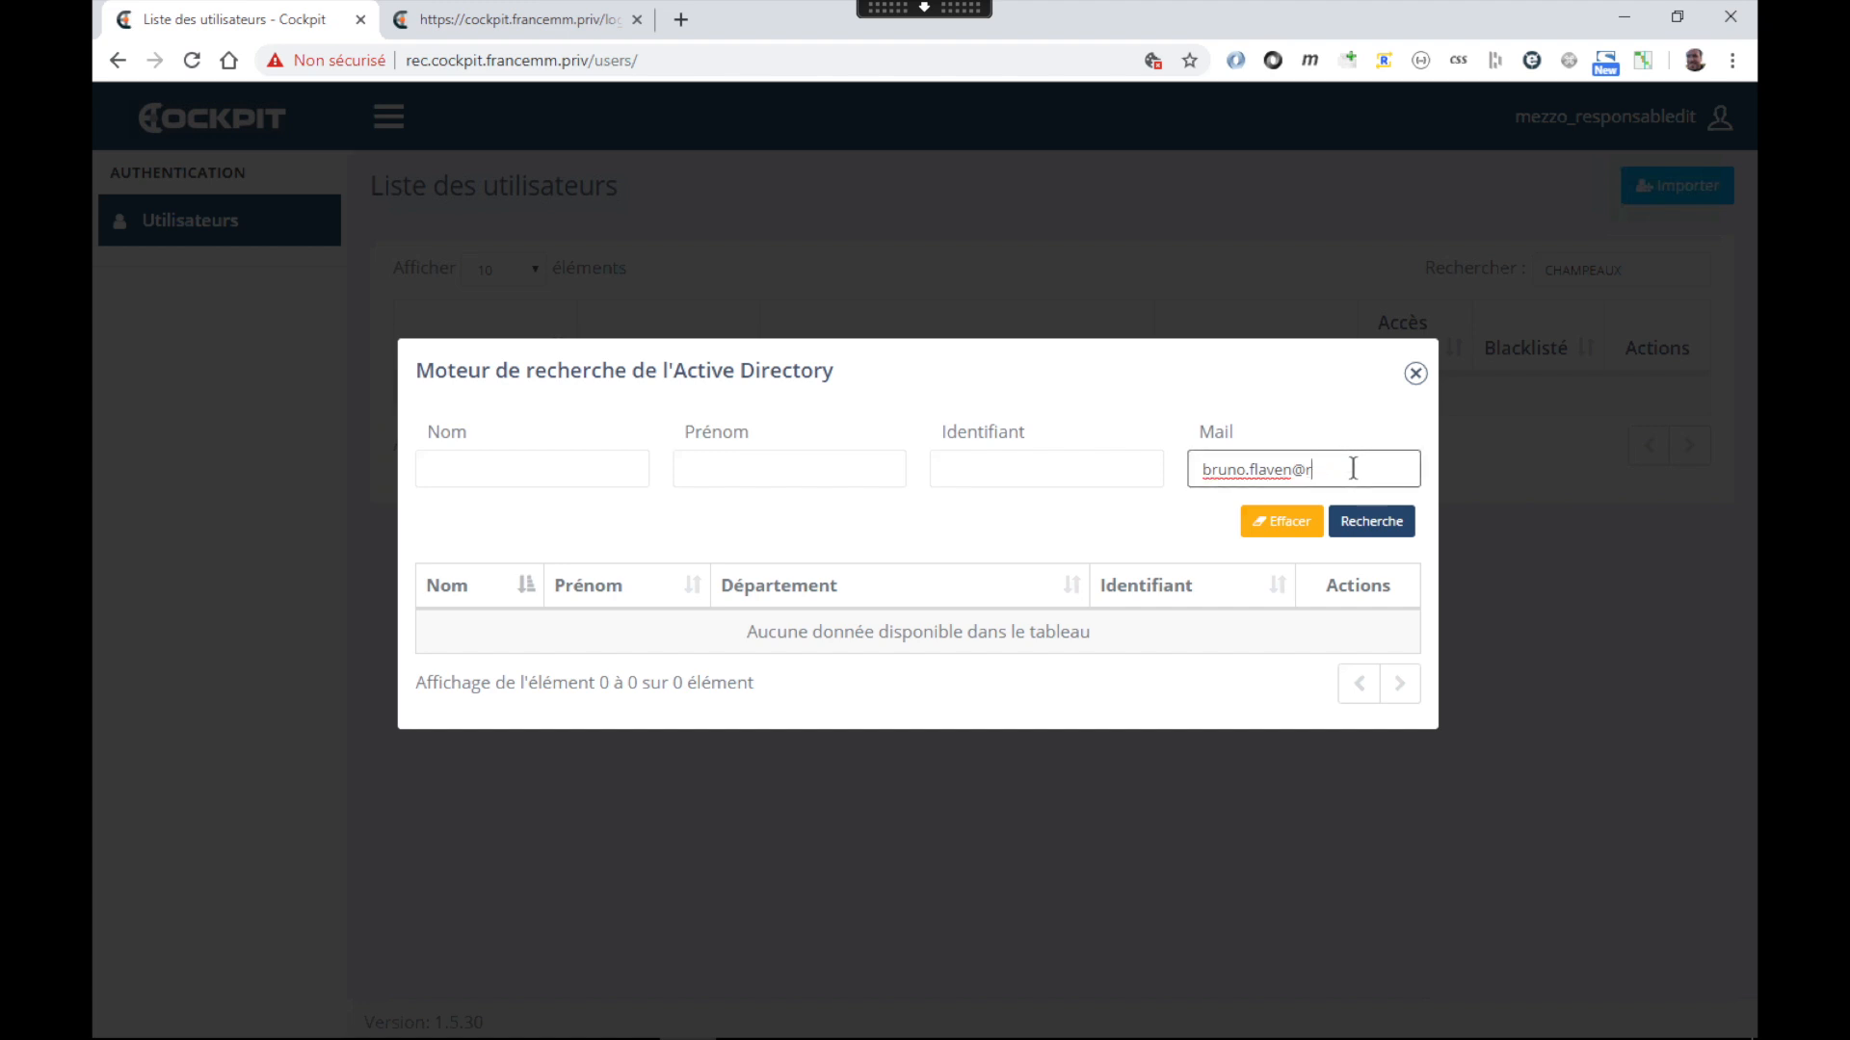
click(1393, 526)
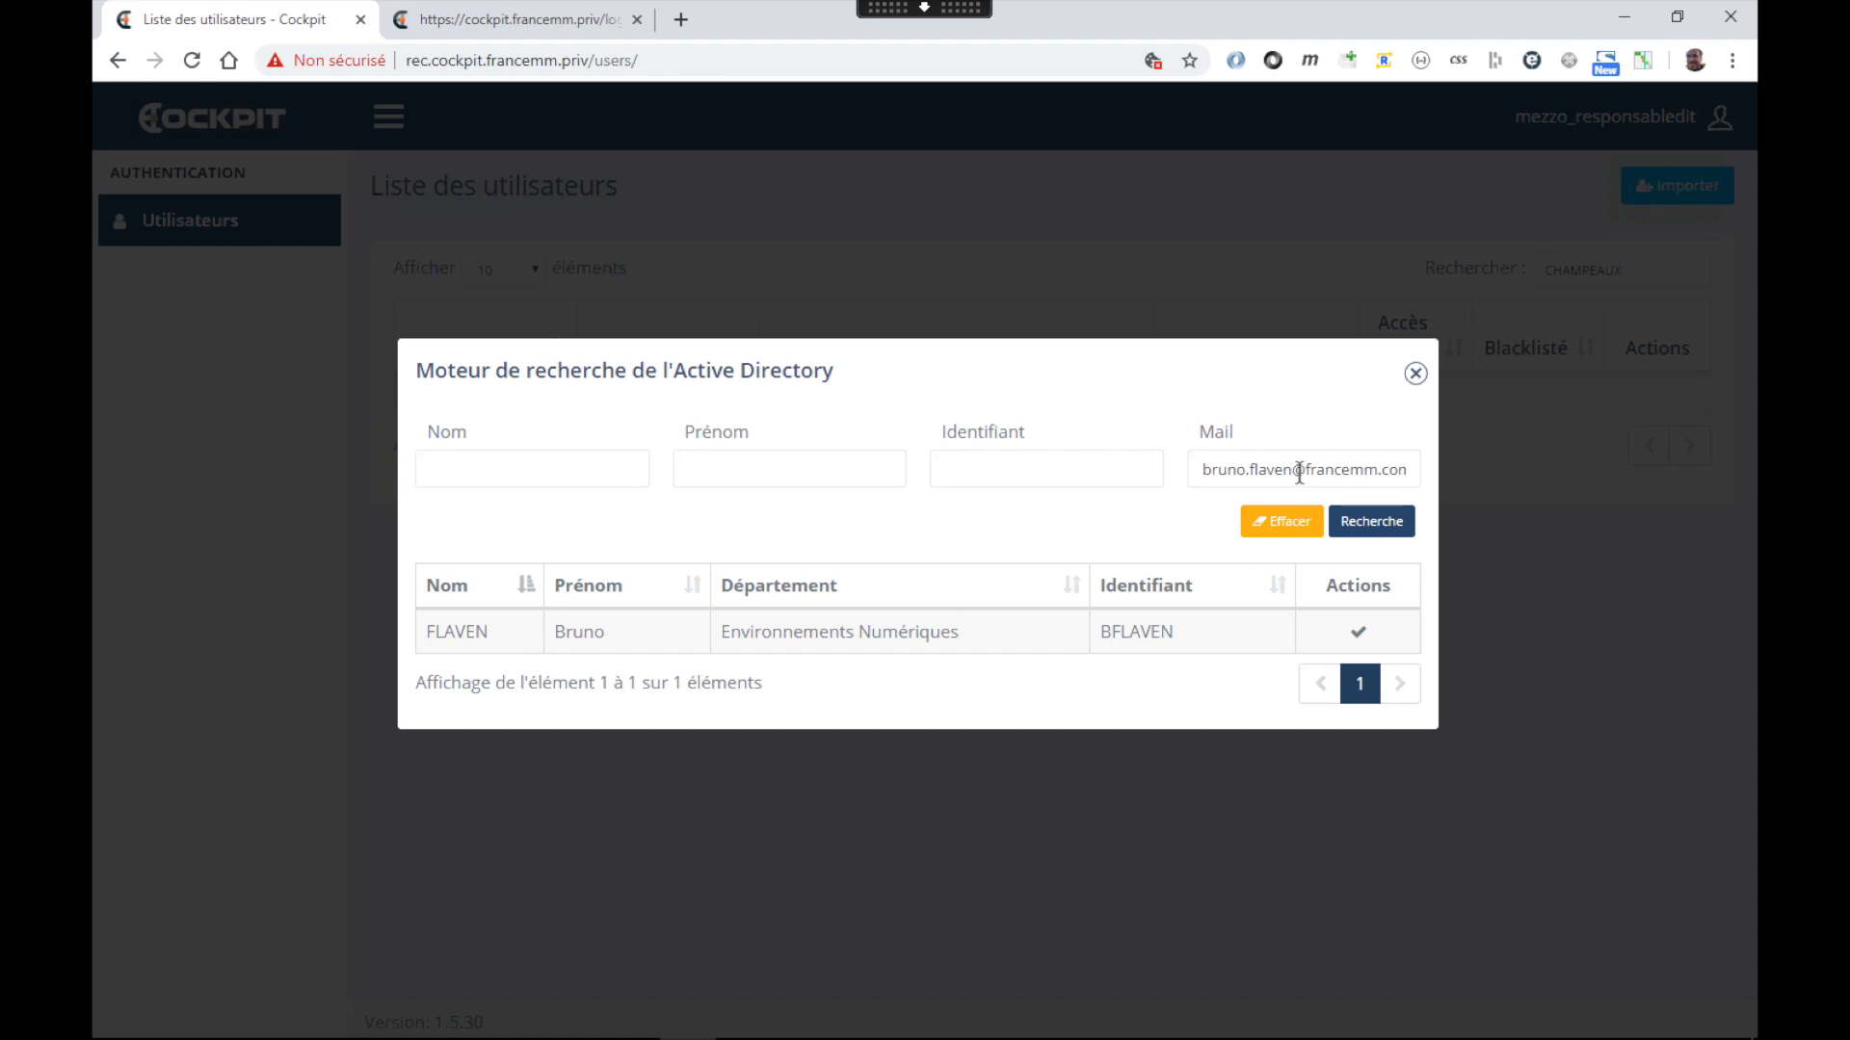
Trim the e-mail search to its first-name prefix, listing seven matching directory users
drag(1287, 470, 1616, 482)
key(BackSpace)
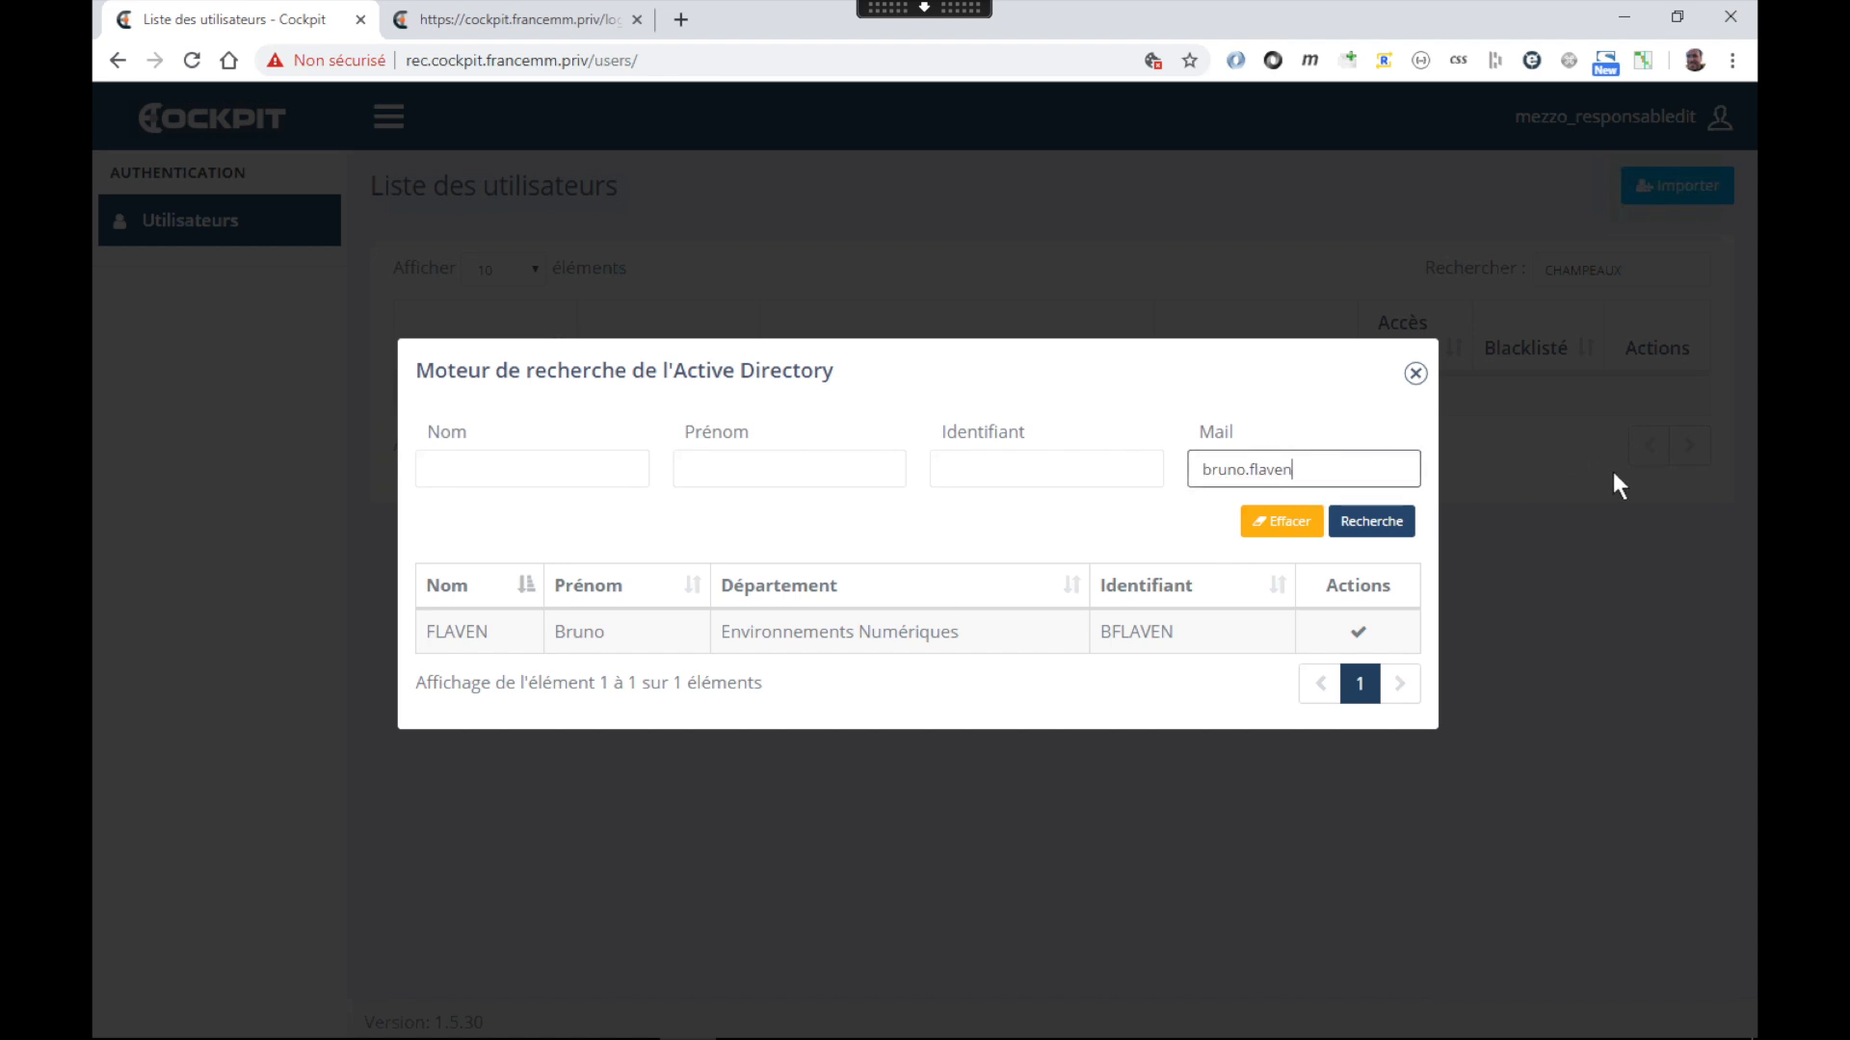
click(1391, 530)
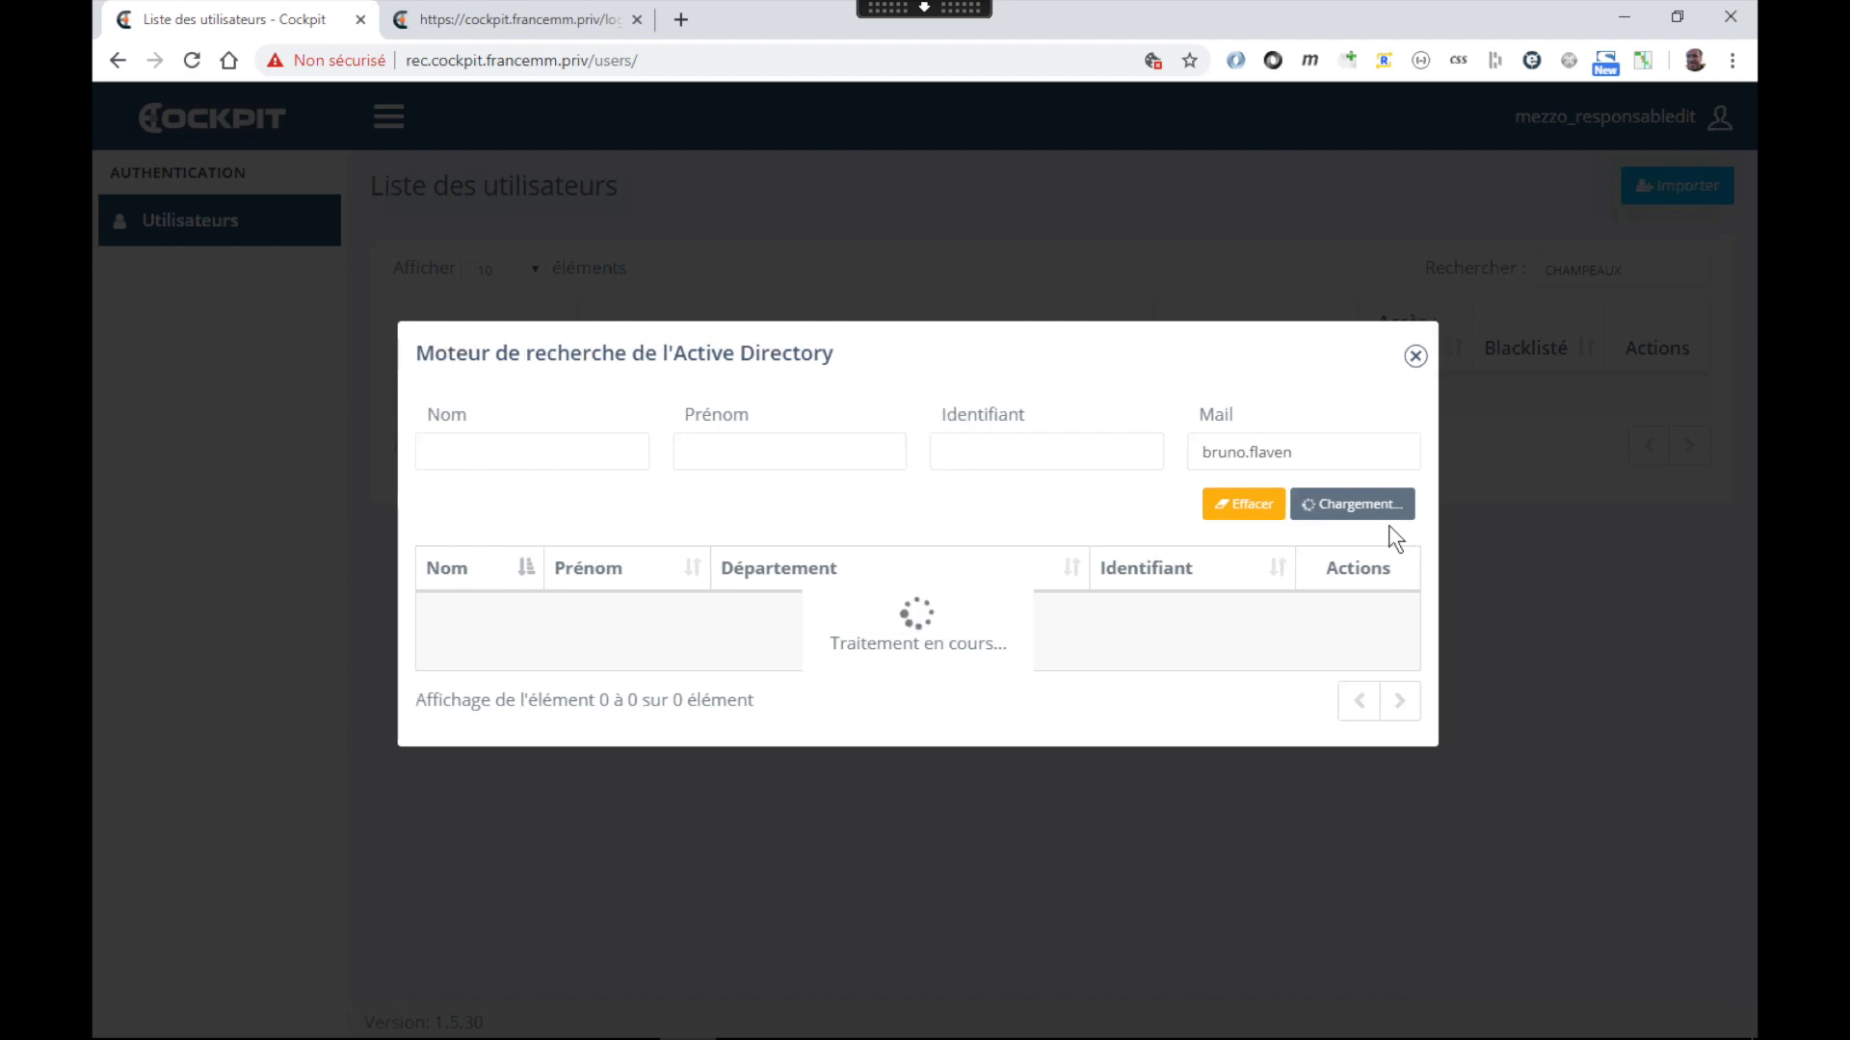
double_click(1273, 470)
key(BackSpace)
click(1383, 520)
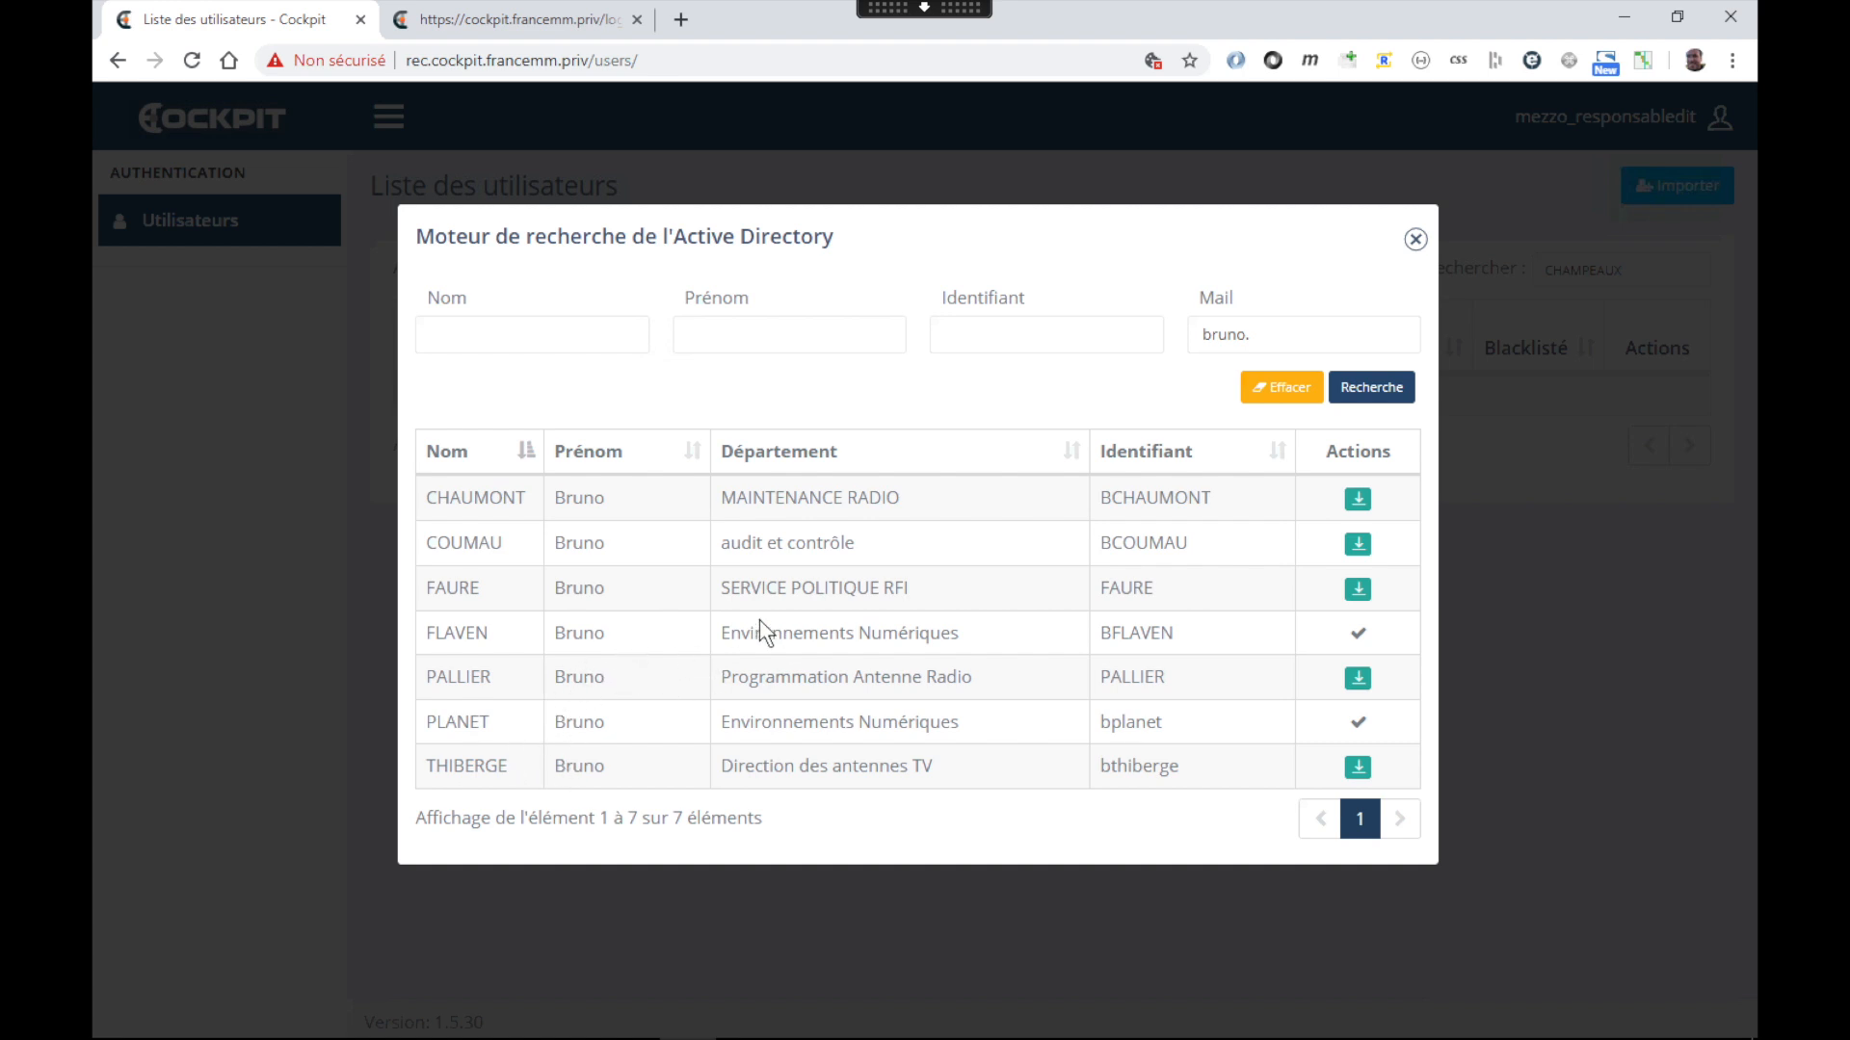
click(1261, 339)
drag(1261, 344, 1073, 339)
key(BackSpace)
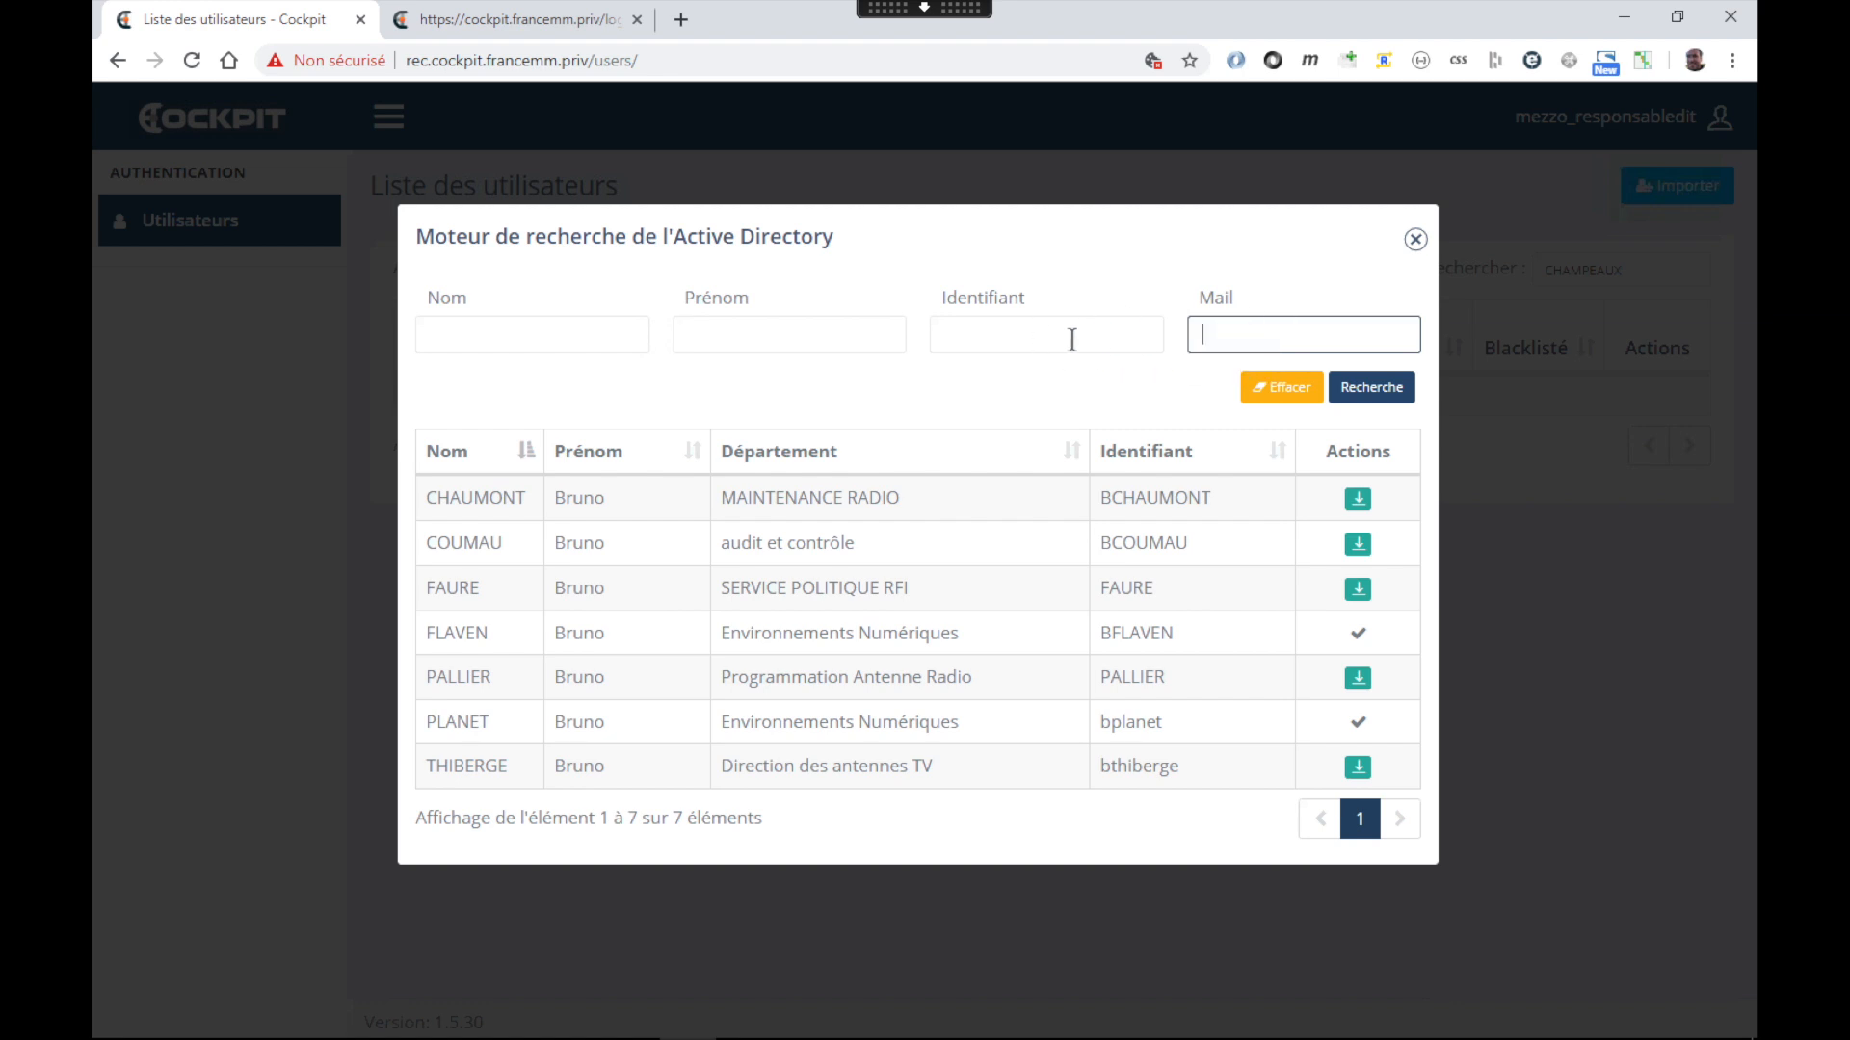
key(BackSpace)
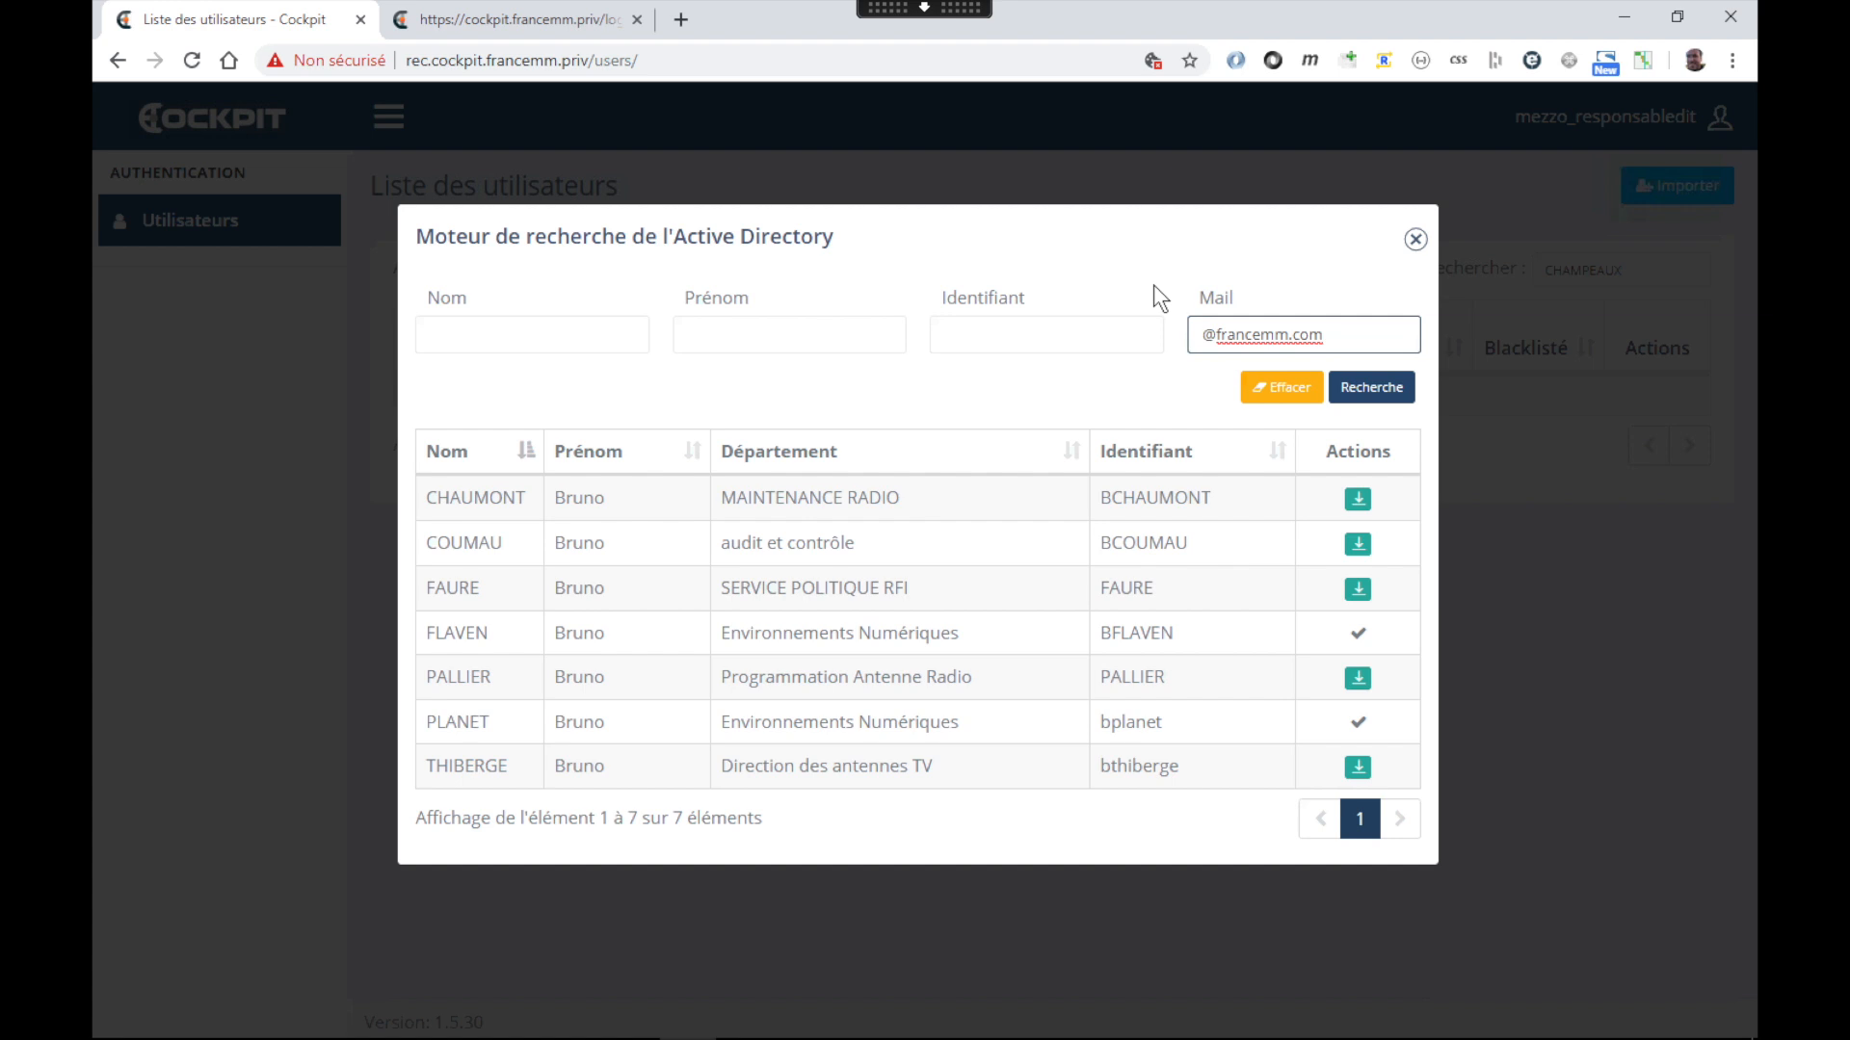
click(1201, 333)
text(en)
click(1378, 388)
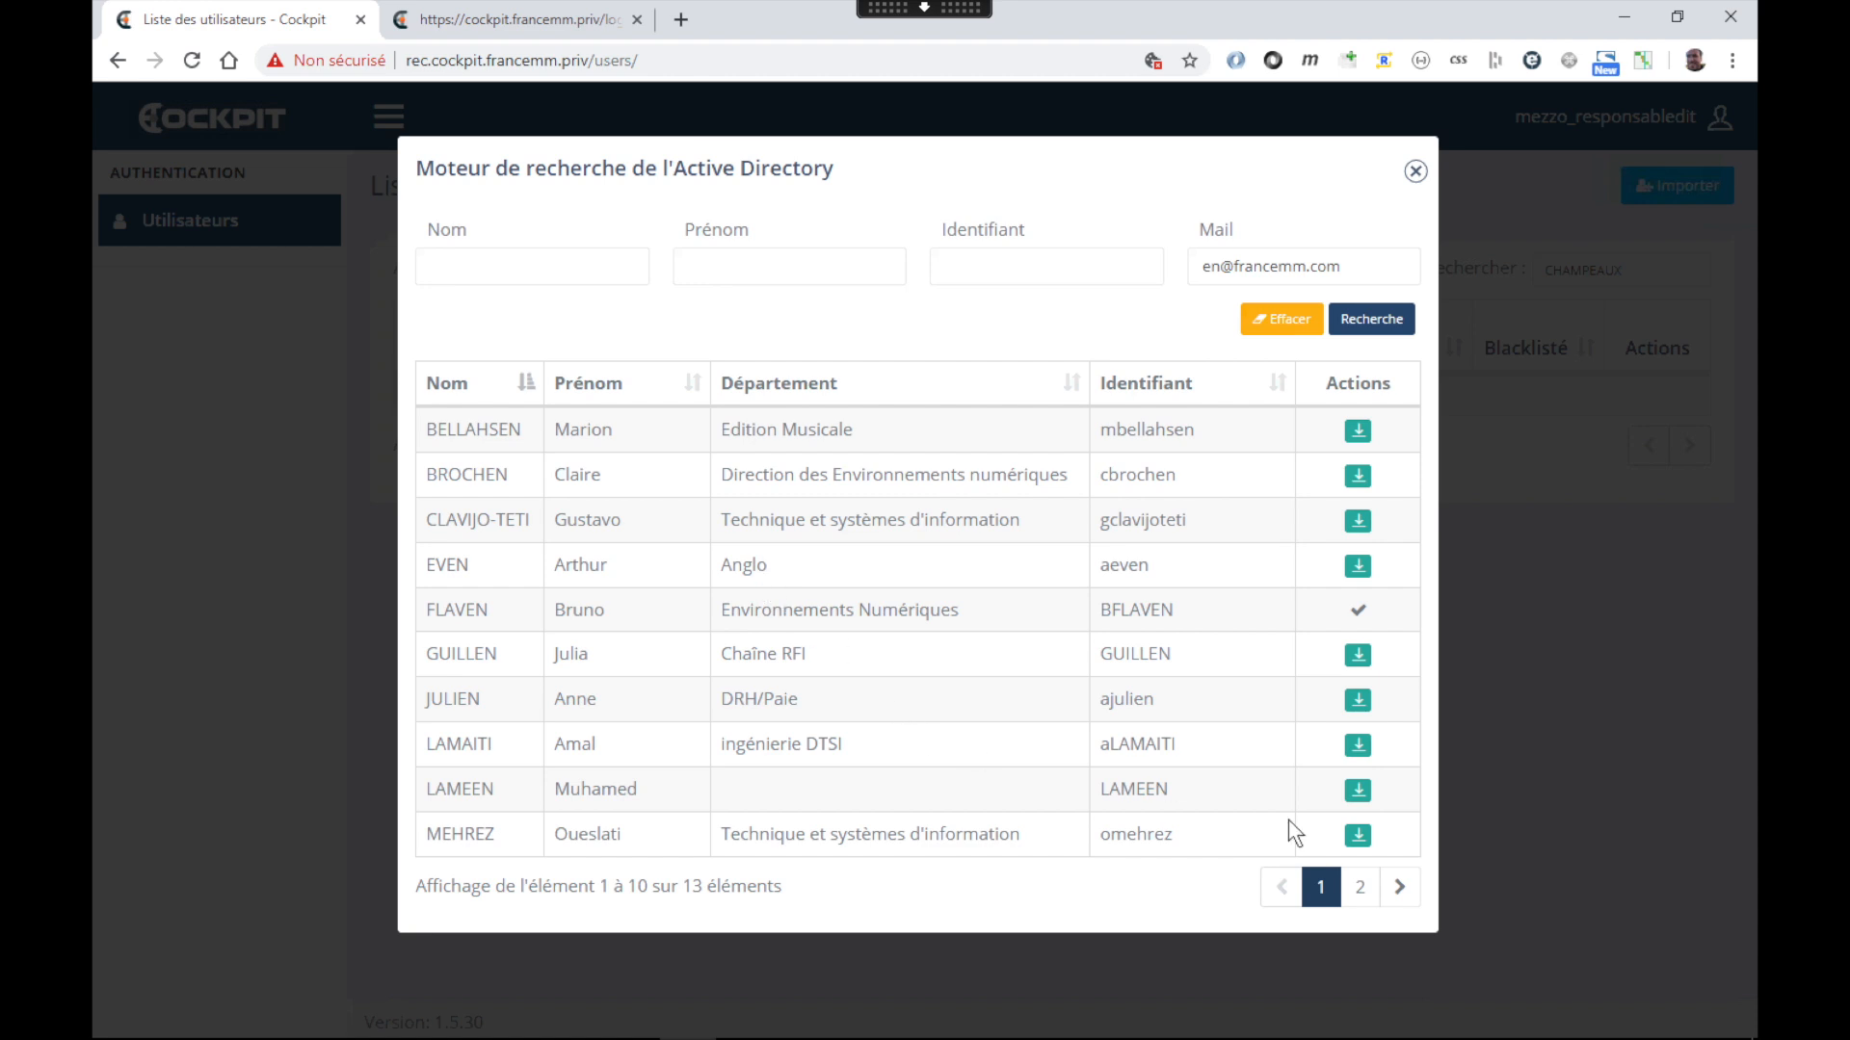
Import the Rédaction Vietnamienne Rfi user from page 2 and return to the full 578-user list
click(1359, 887)
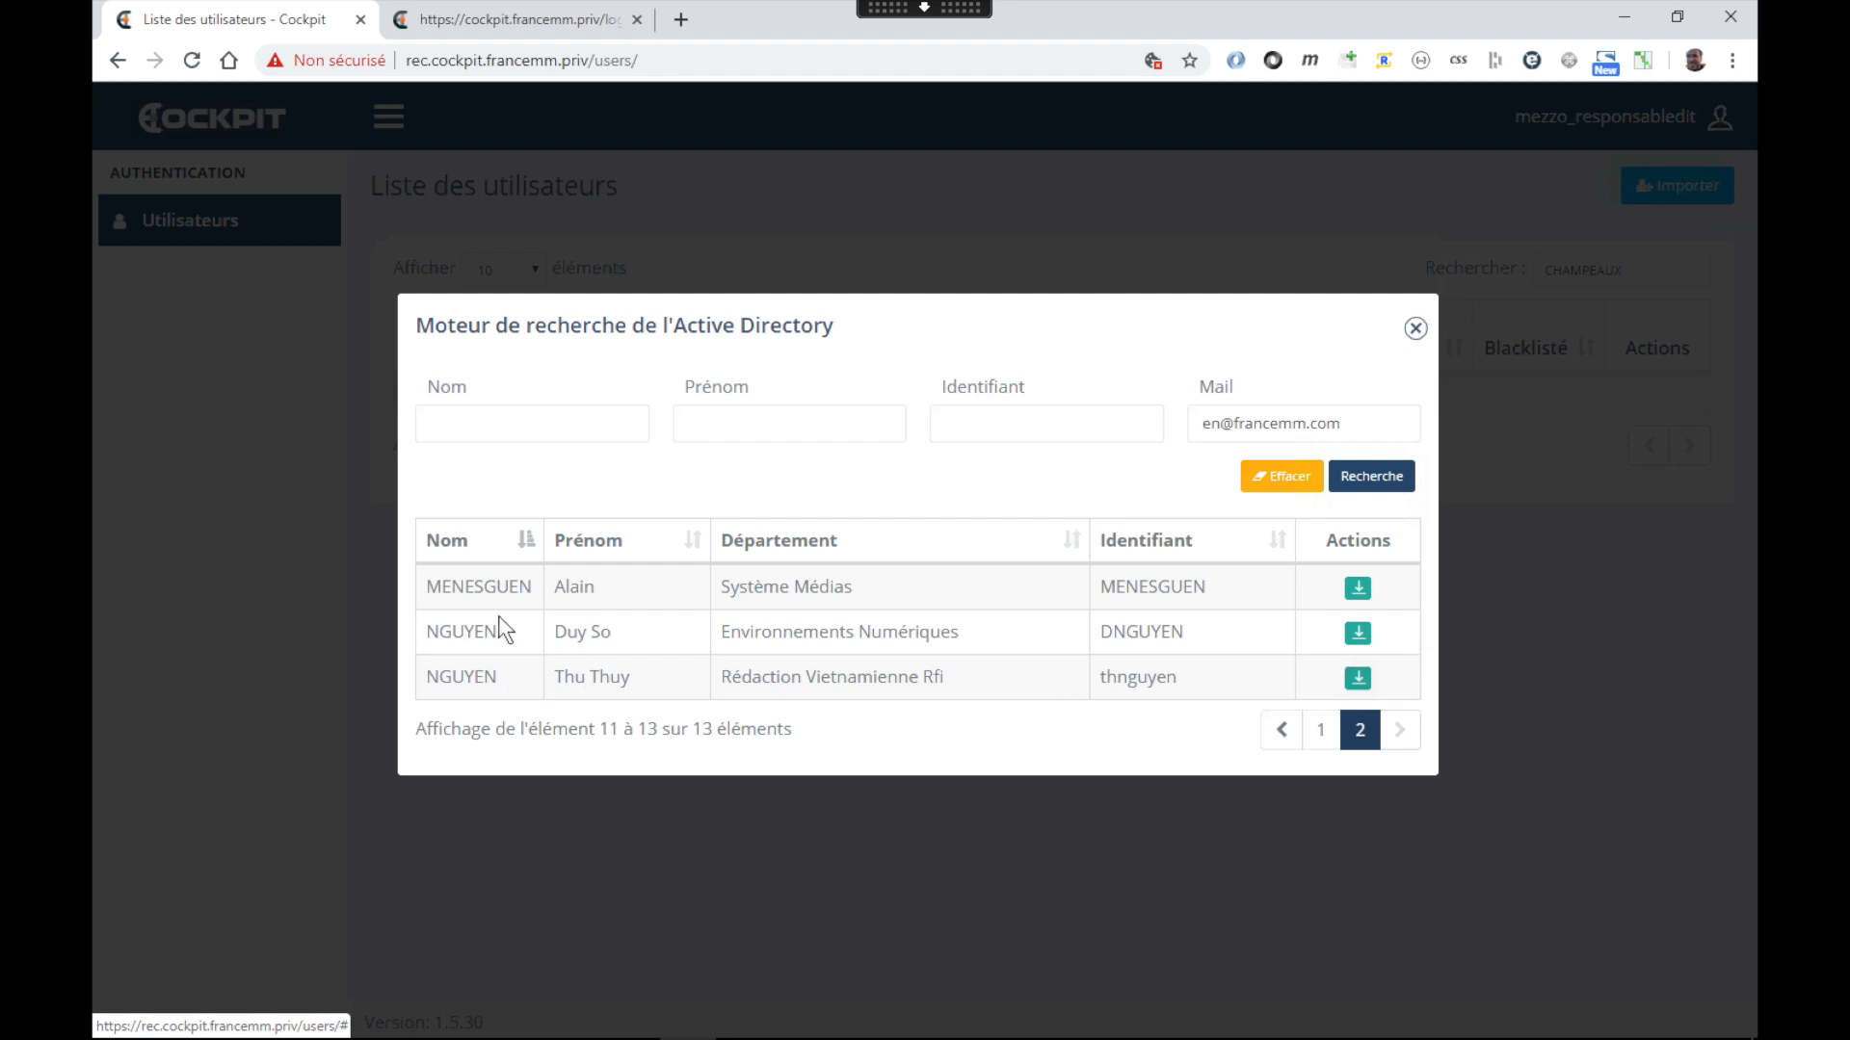
double_click(1133, 680)
key(ctrl+c)
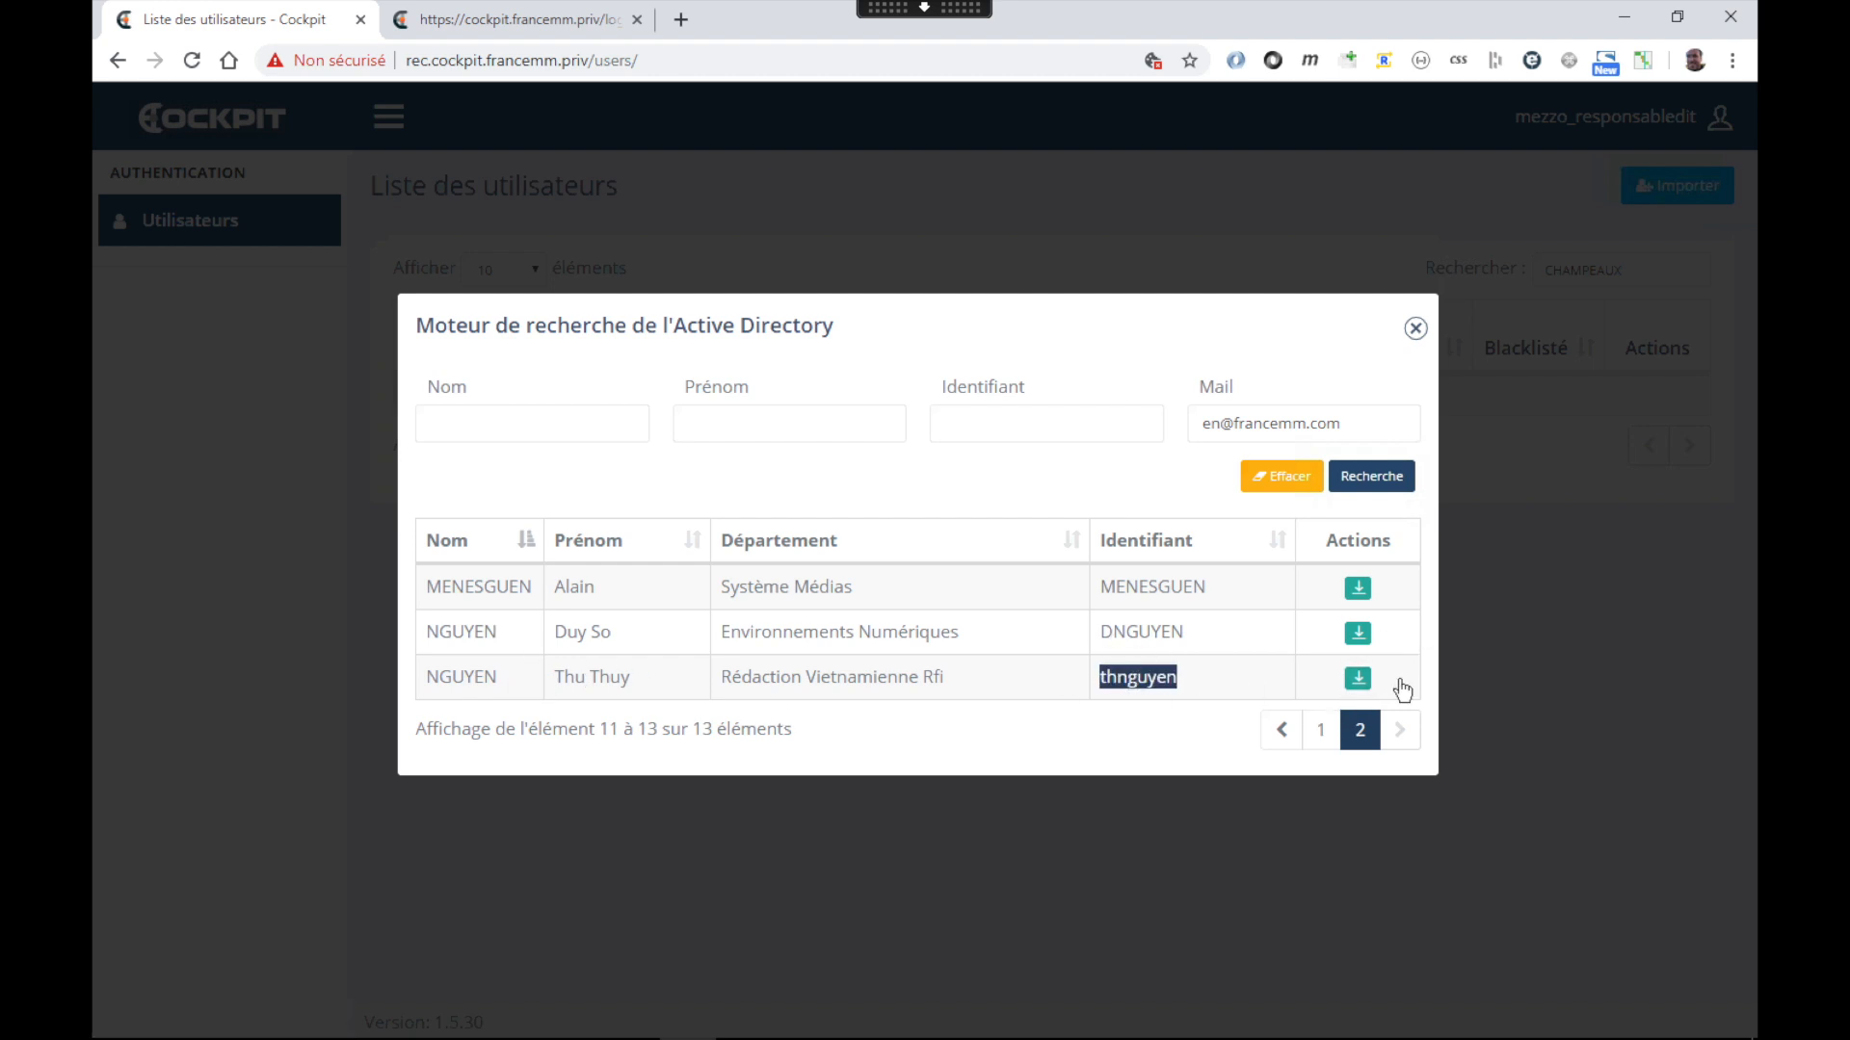
click(1359, 679)
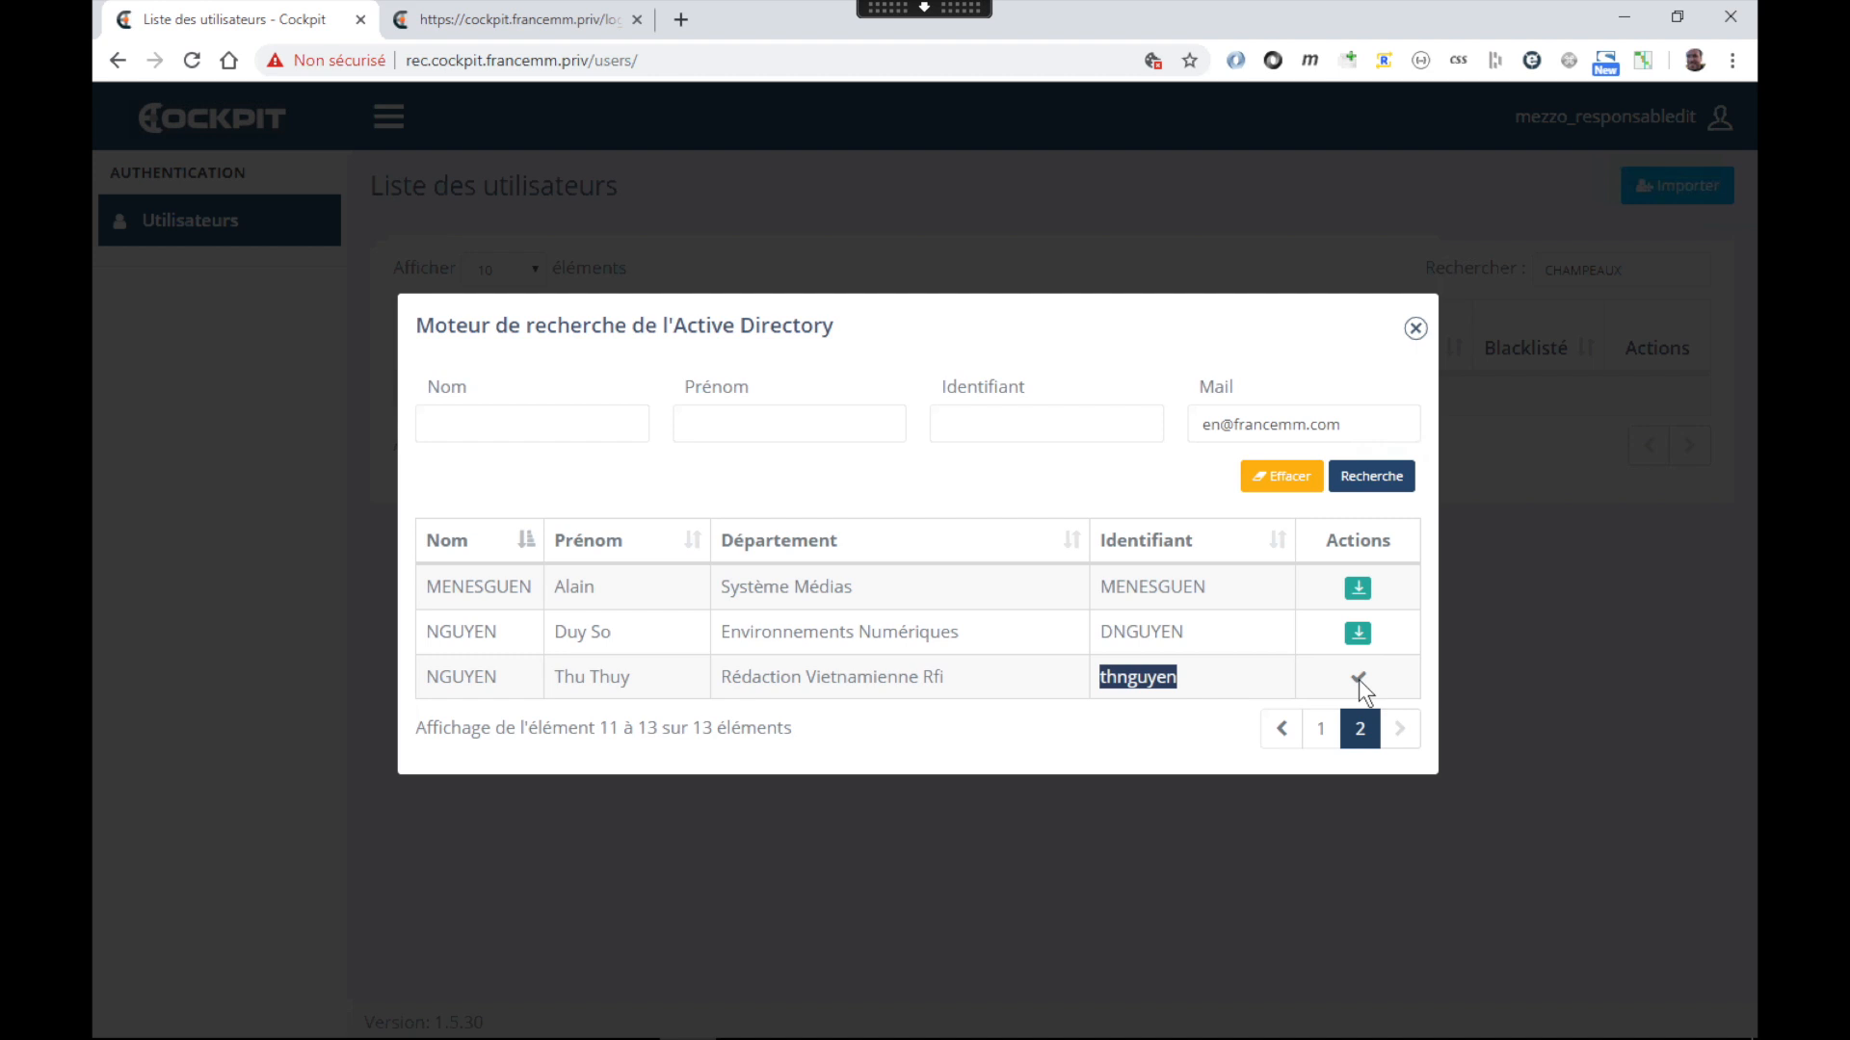
click(1416, 328)
click(193, 58)
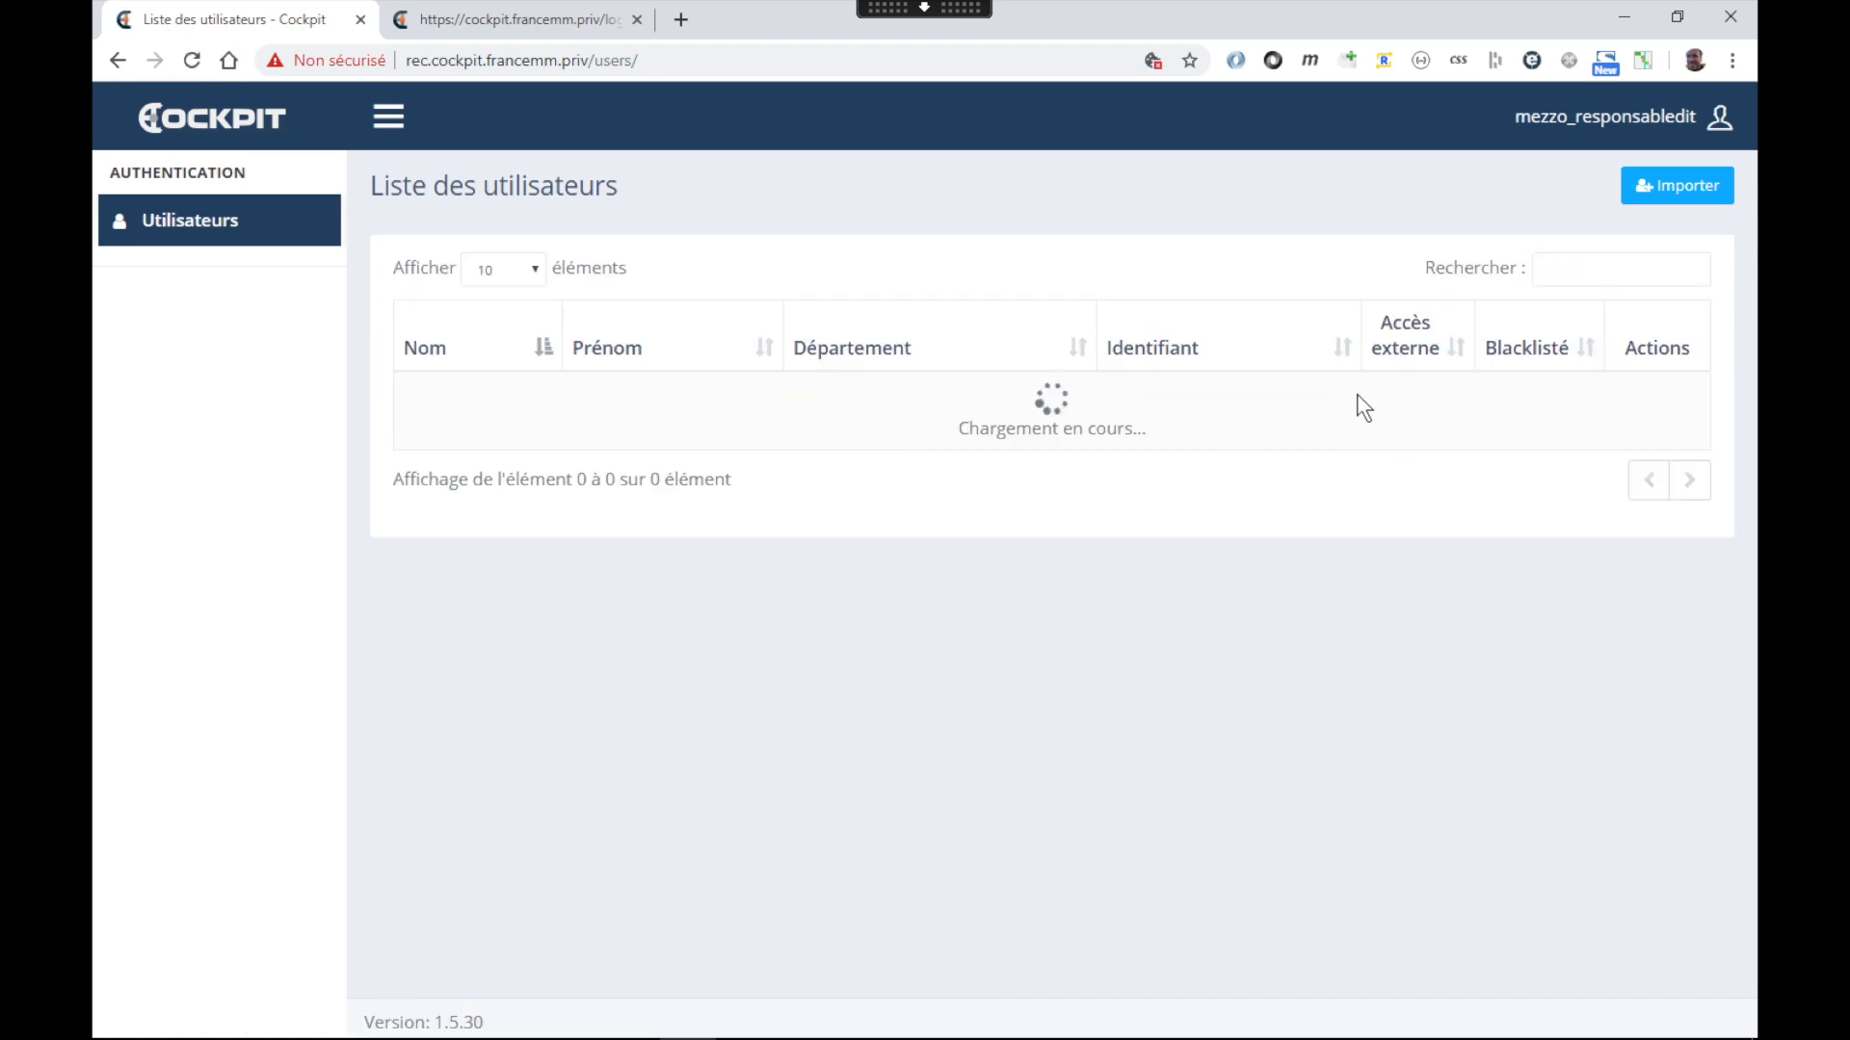
scroll(1477, 590, down, 5)
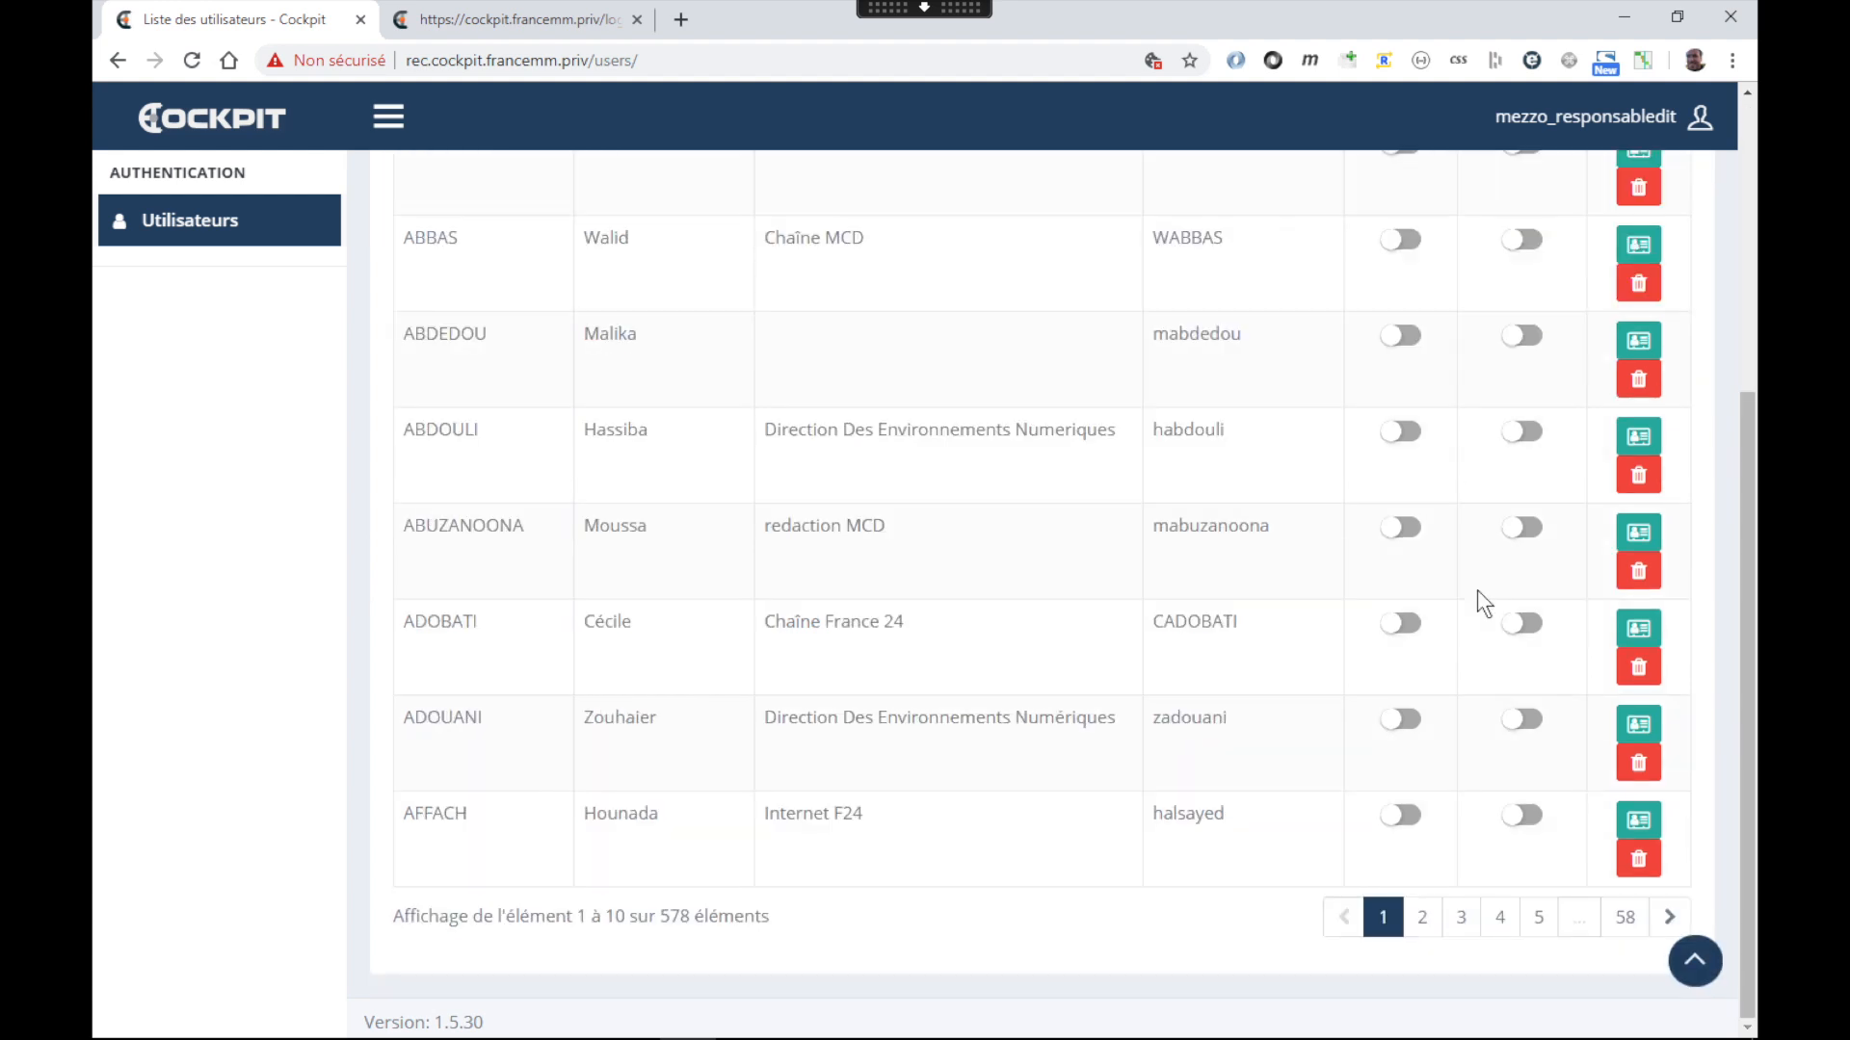
scroll(1434, 783, up, 5)
Filter the user list by the pasted identifier and open that user's applications and roles
click(1577, 273)
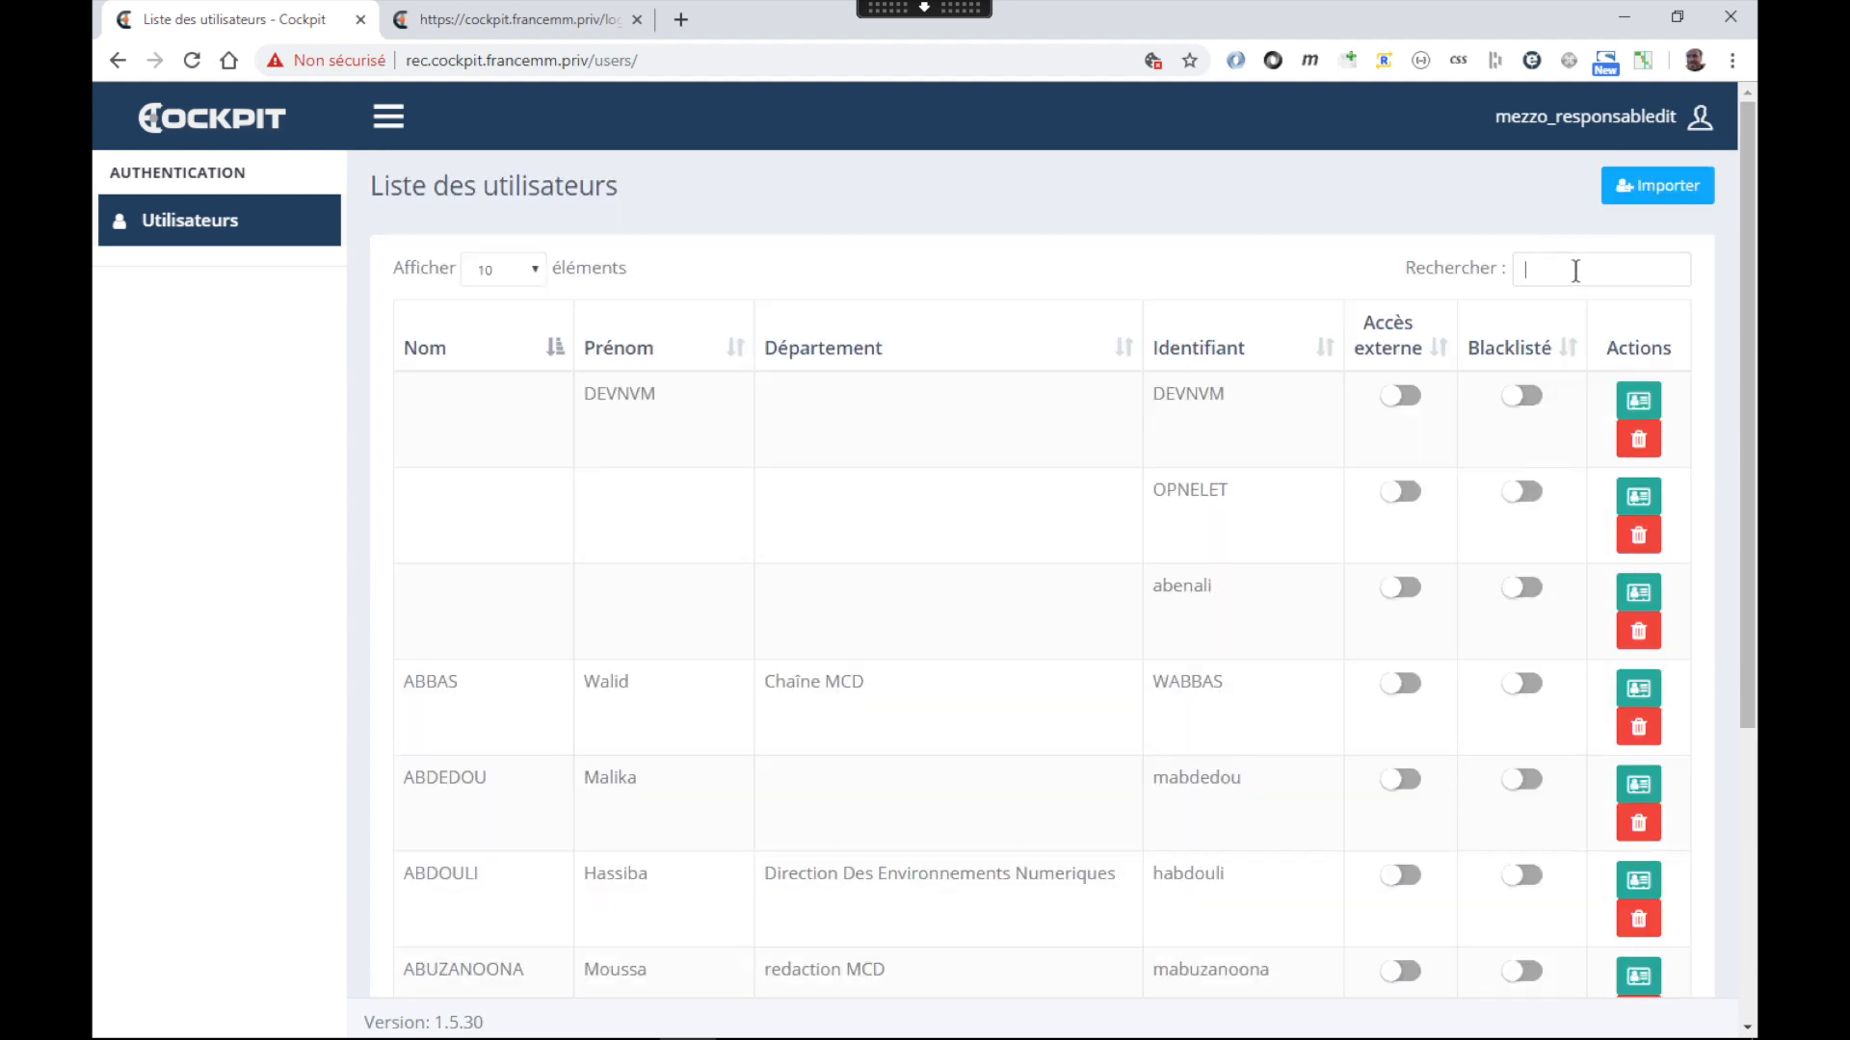
key(ctrl+v)
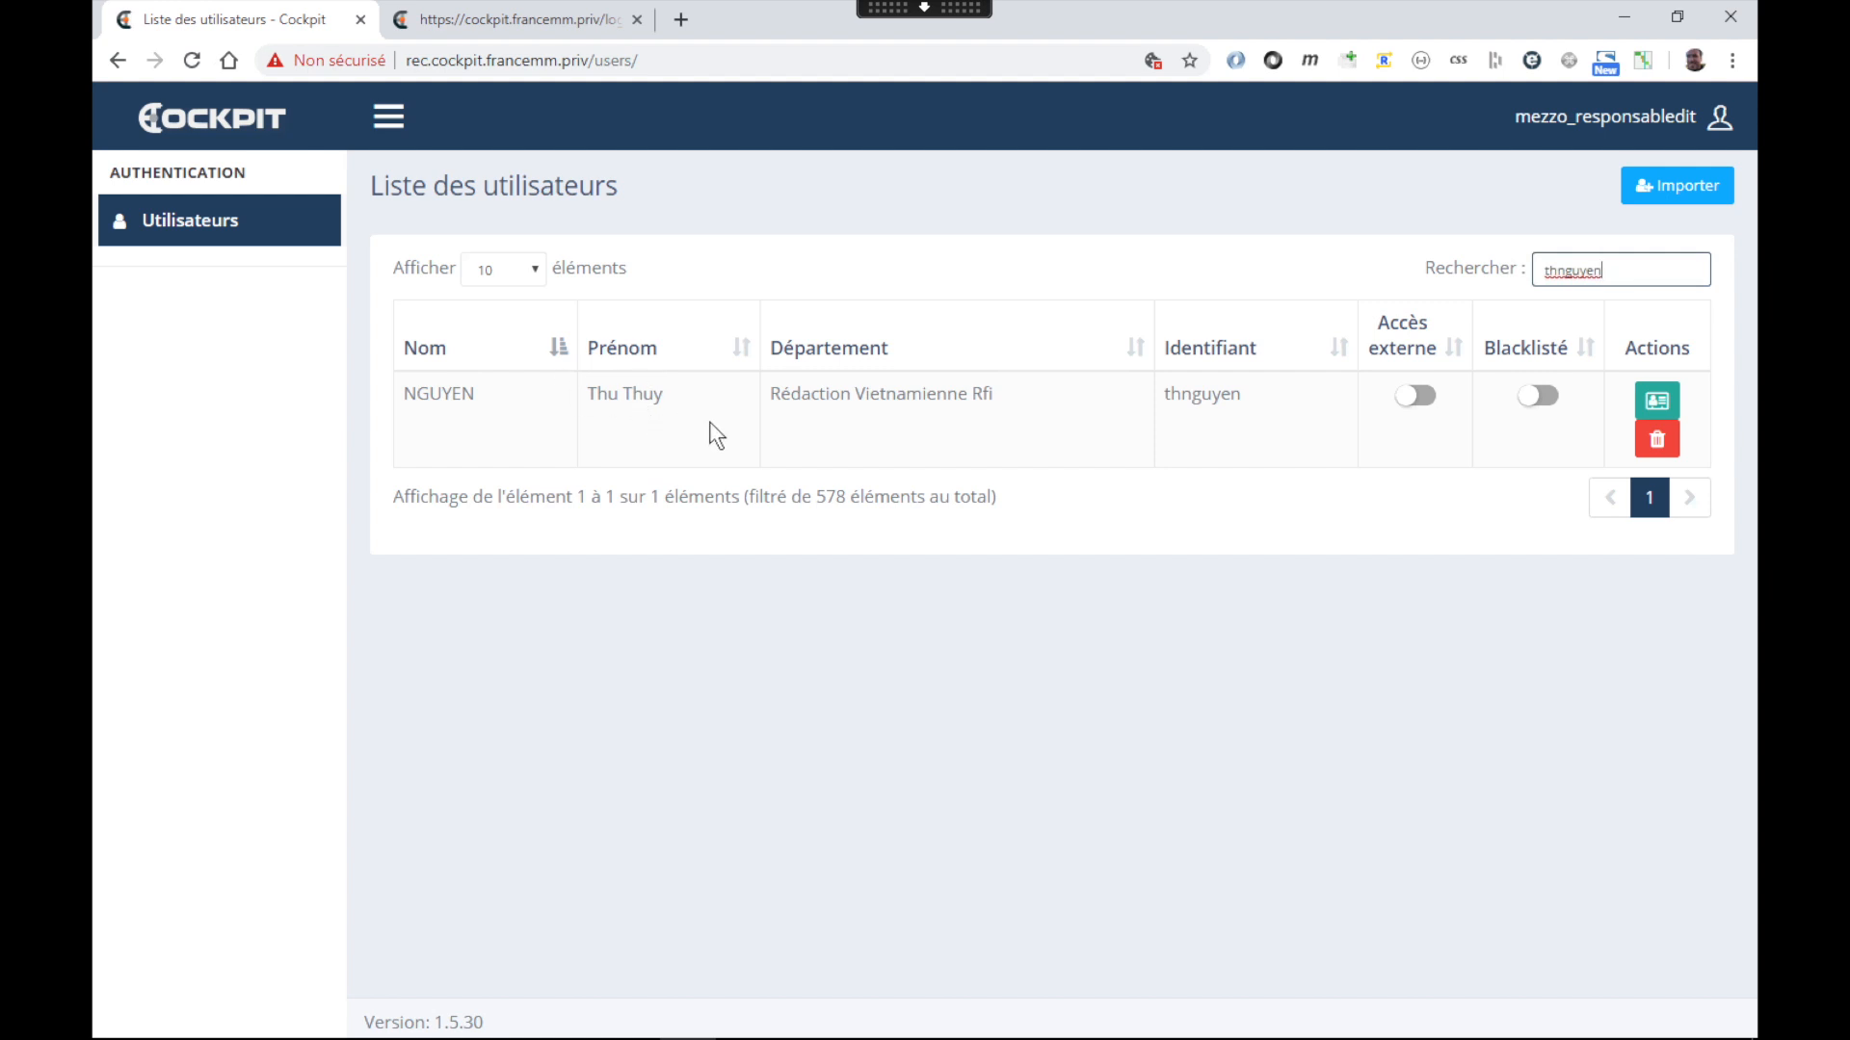
click(1666, 420)
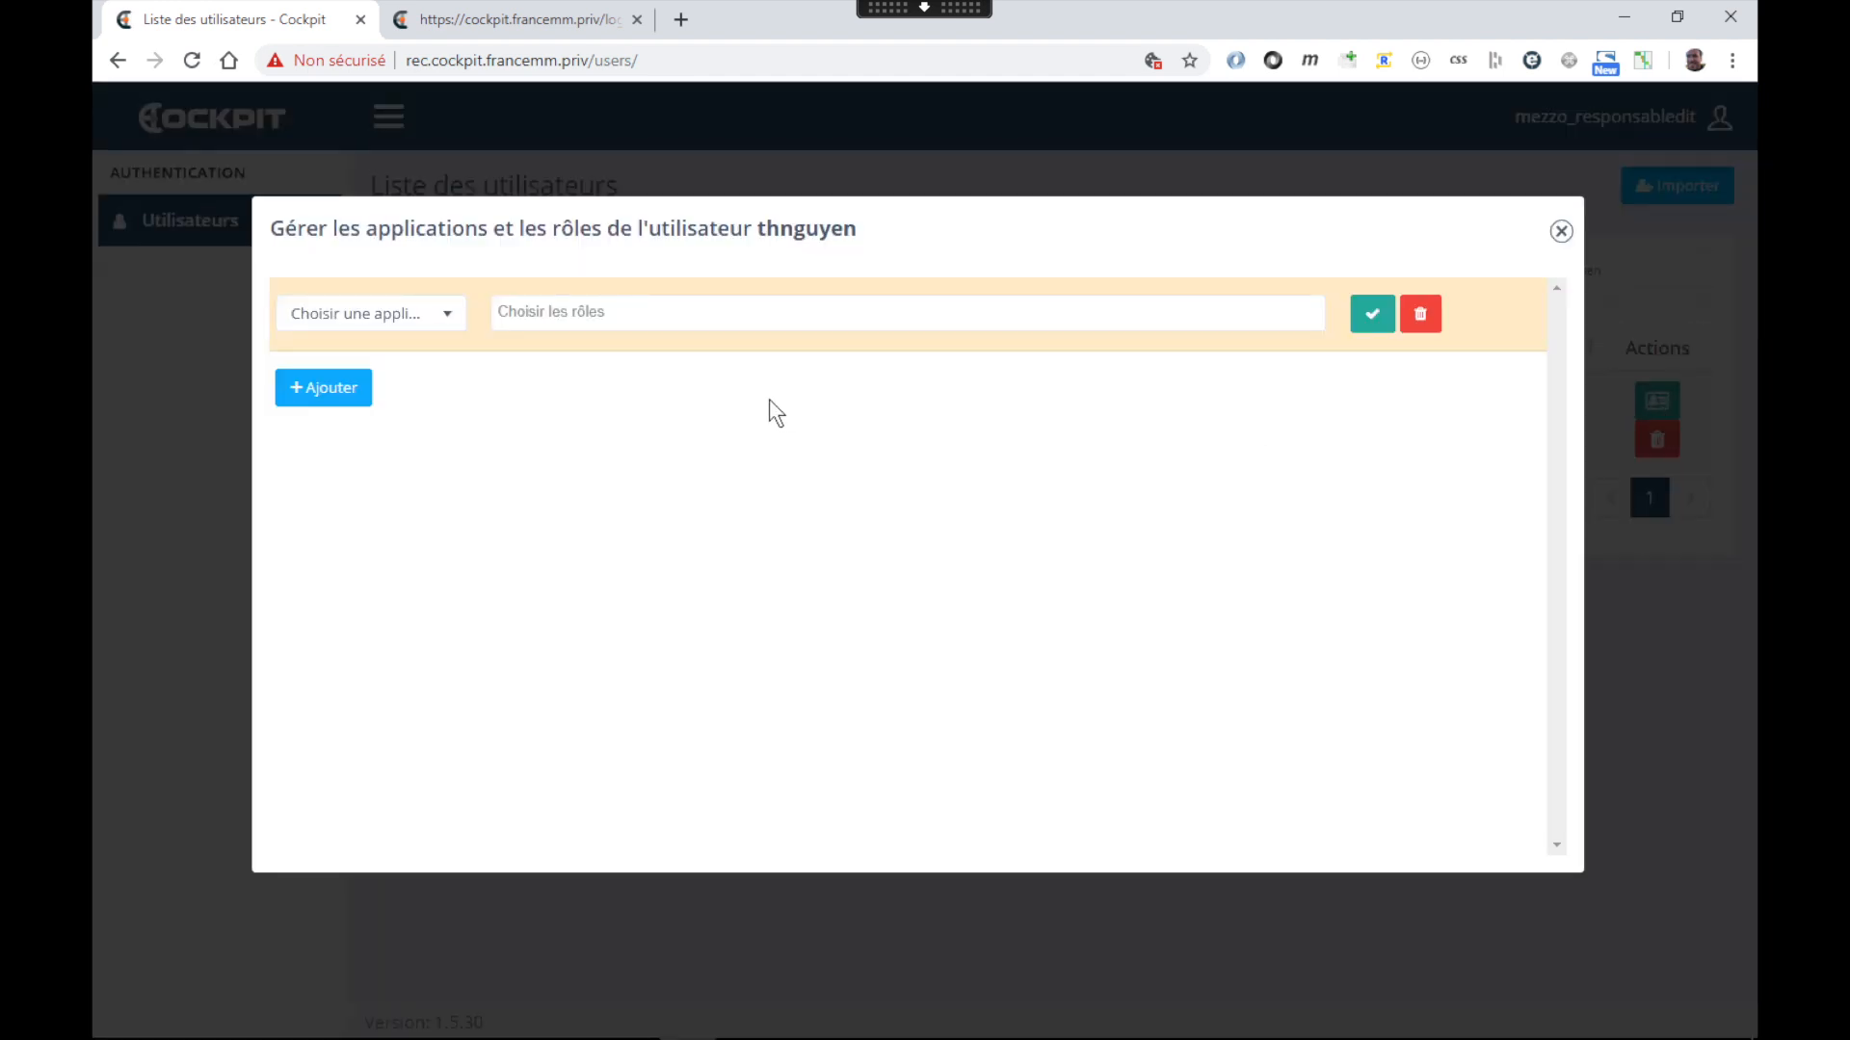
click(452, 325)
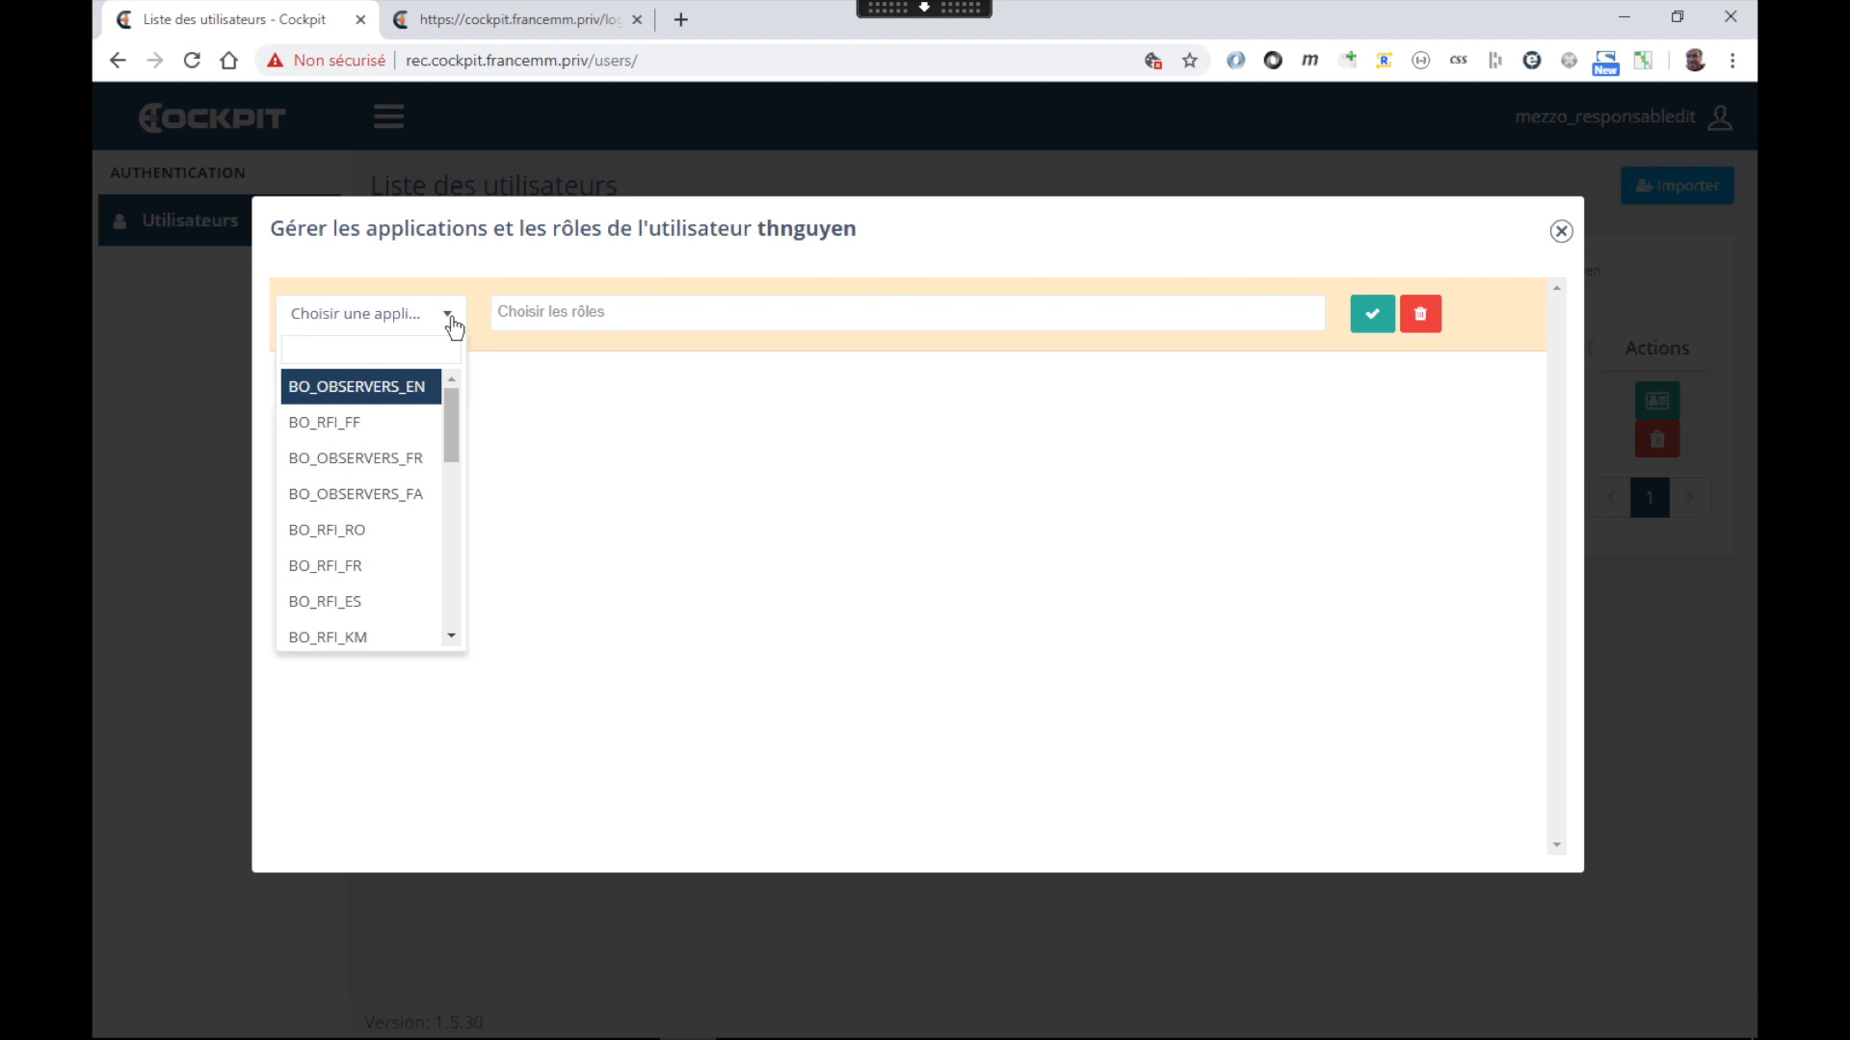
Assign the BO_RFI_VI application with the JOURNALISTE role, save, and close the roles window
text(BP_)
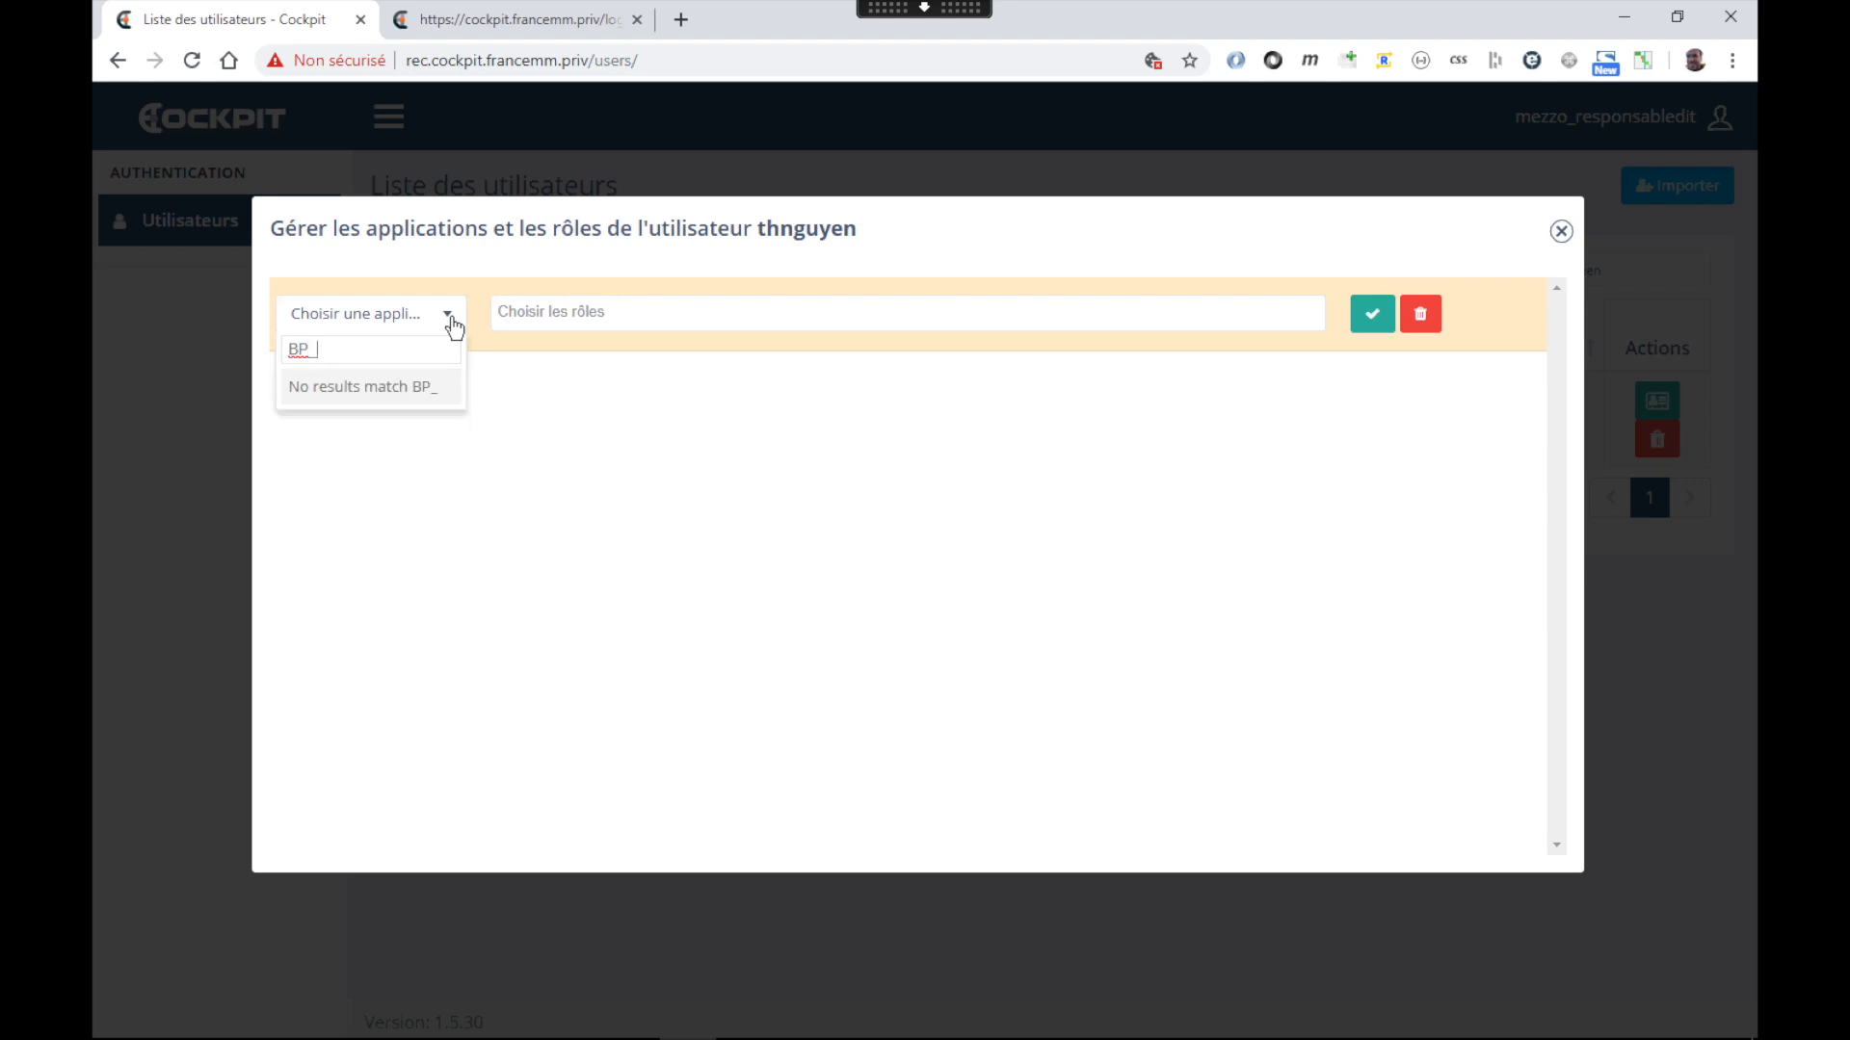
key(BackSpace)
key(BackSpace)
text(O_)
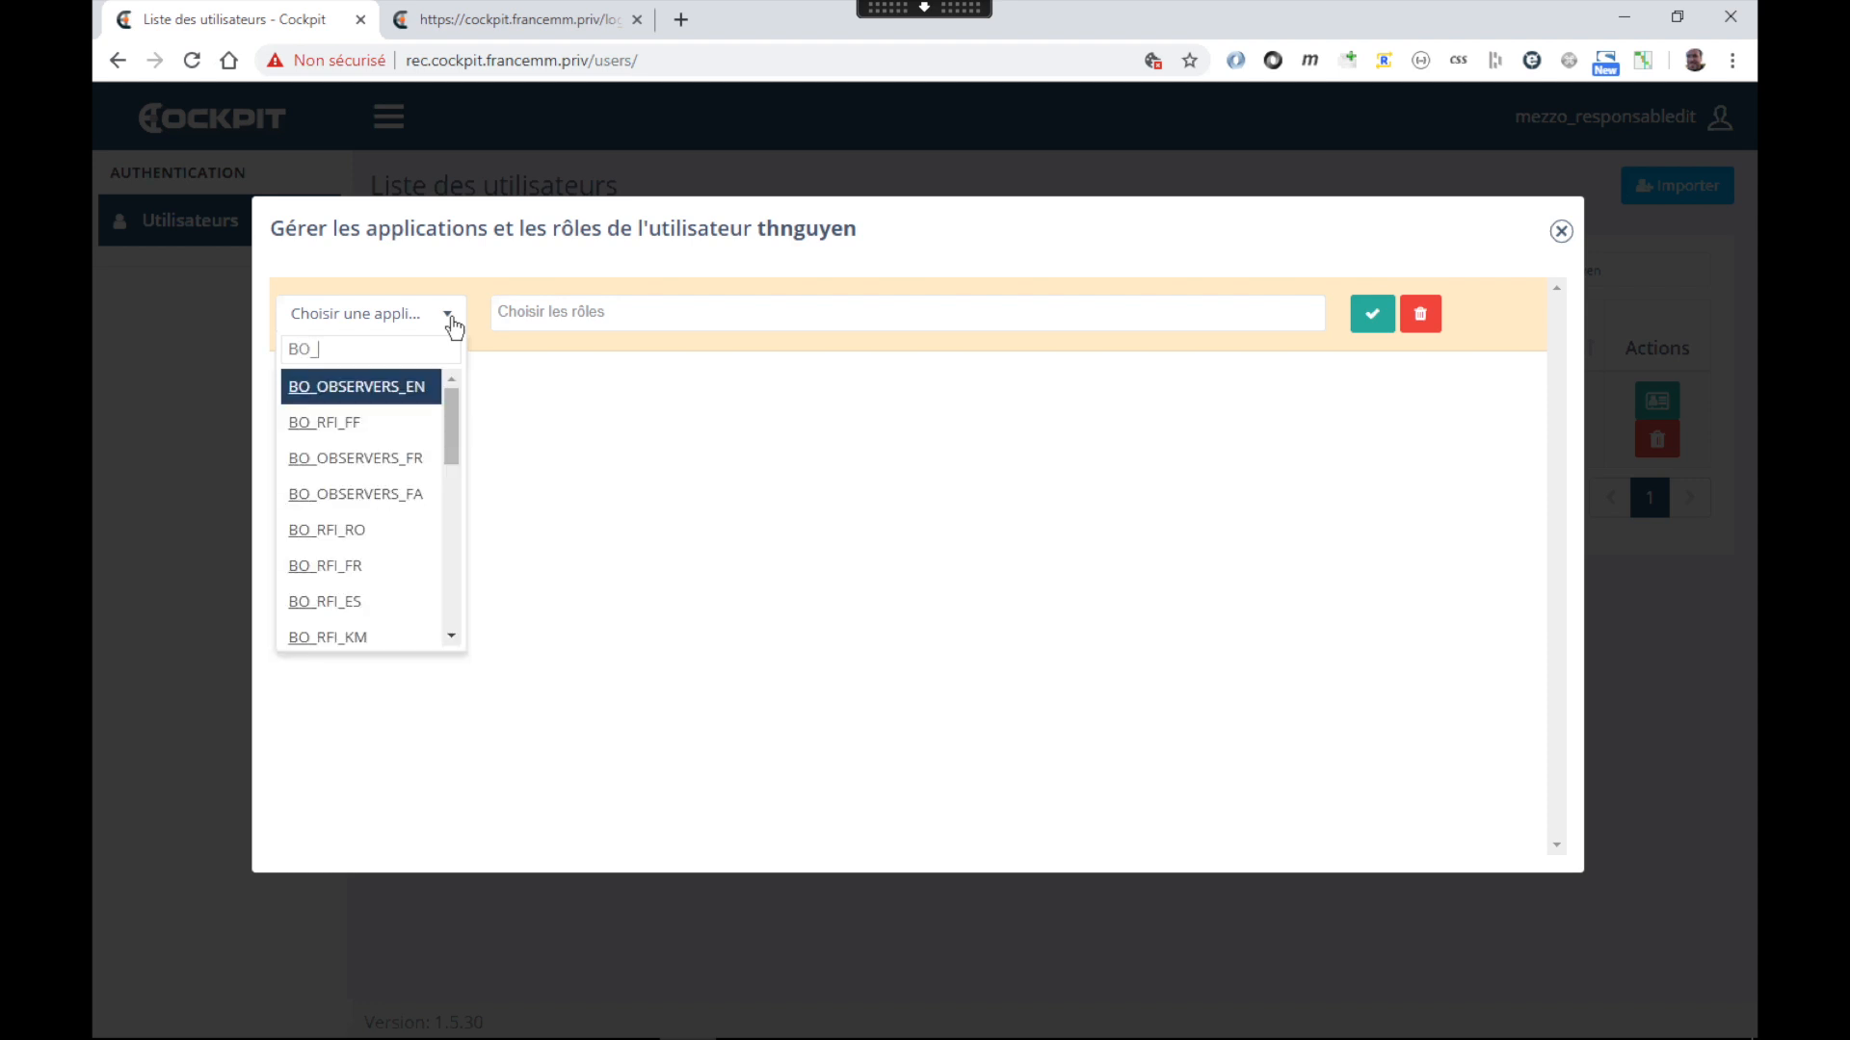
text(RFI_VI)
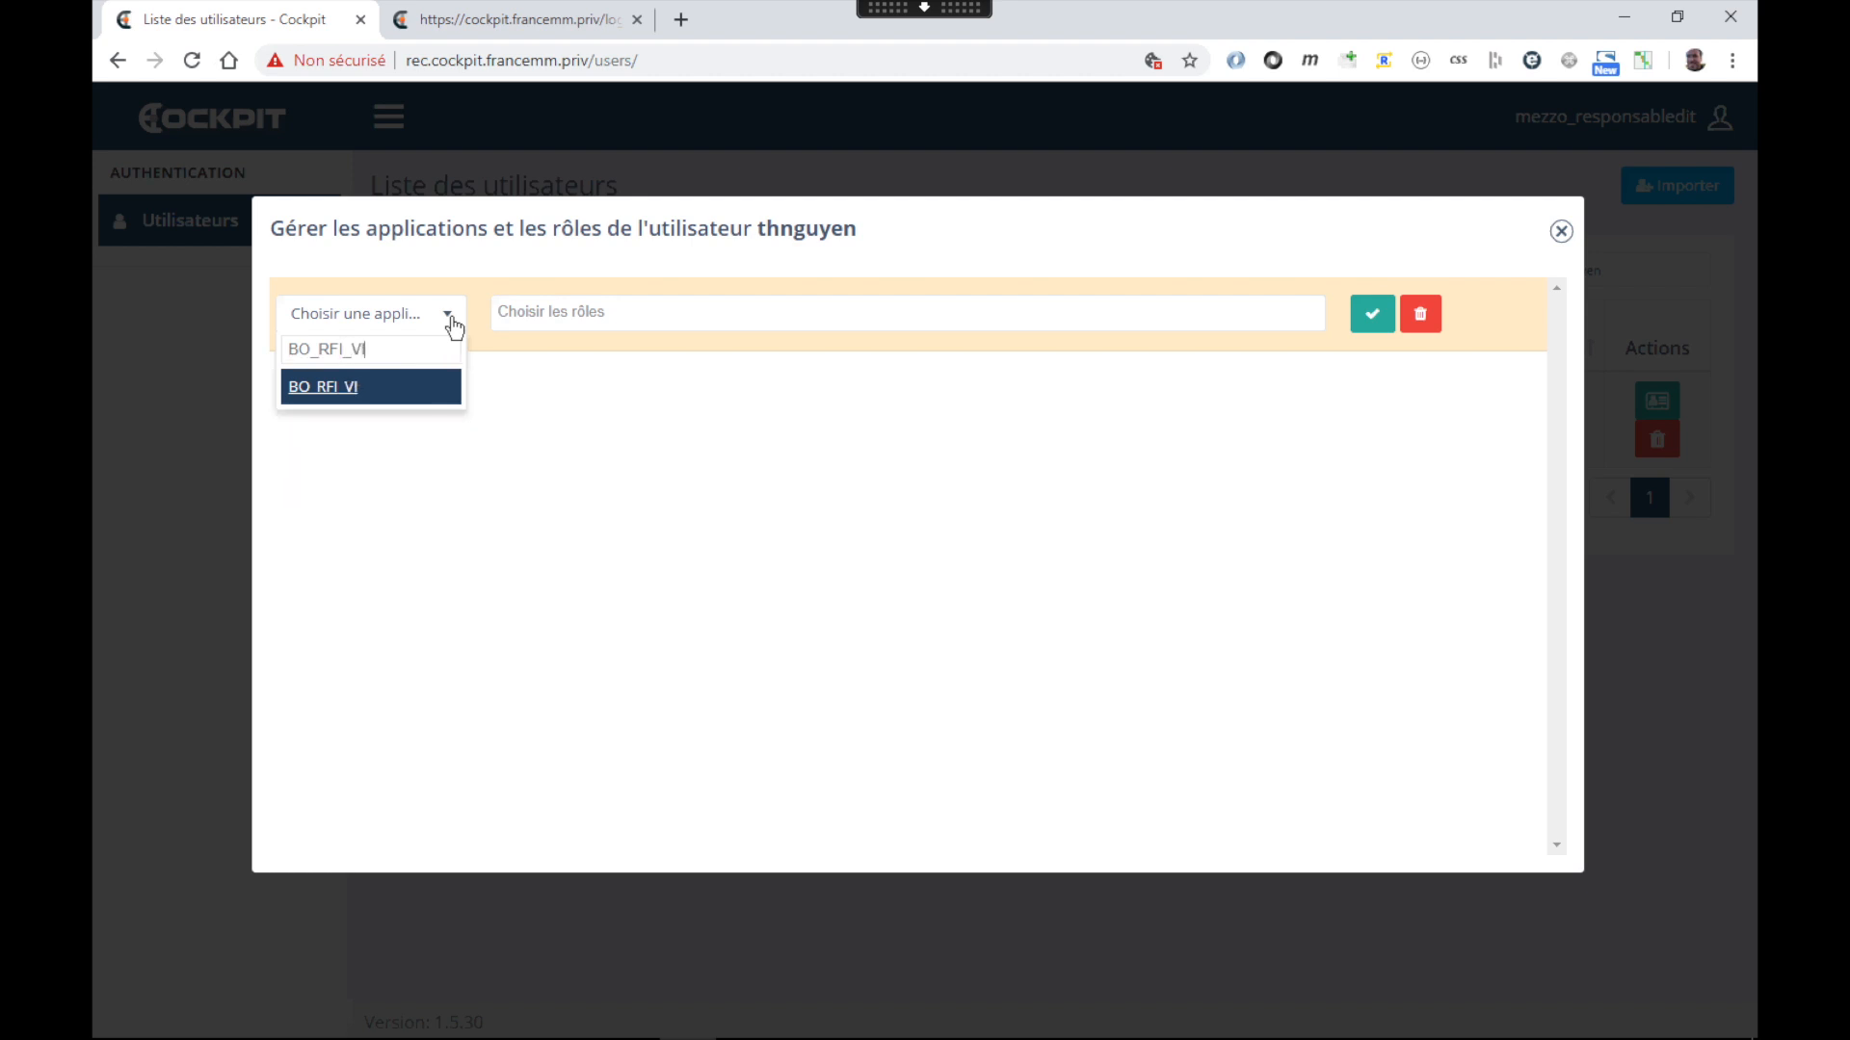
click(318, 389)
click(551, 311)
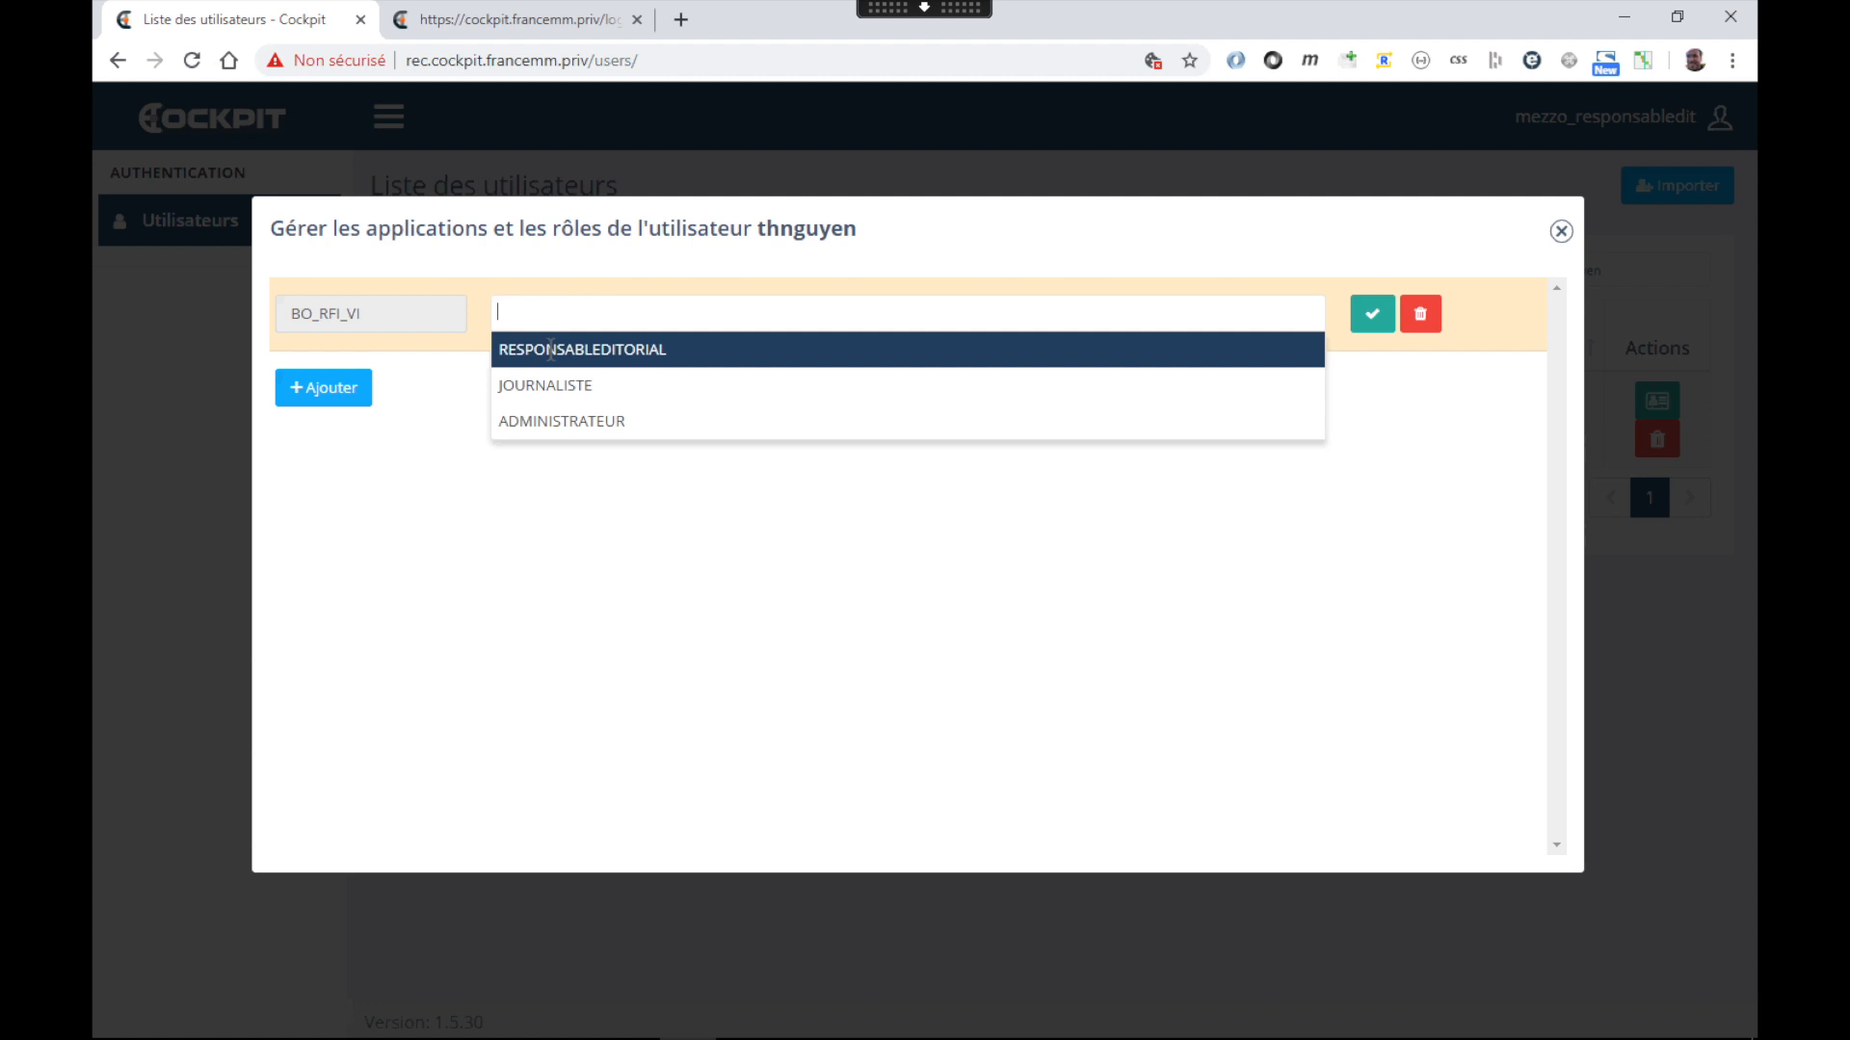
click(561, 391)
click(1374, 316)
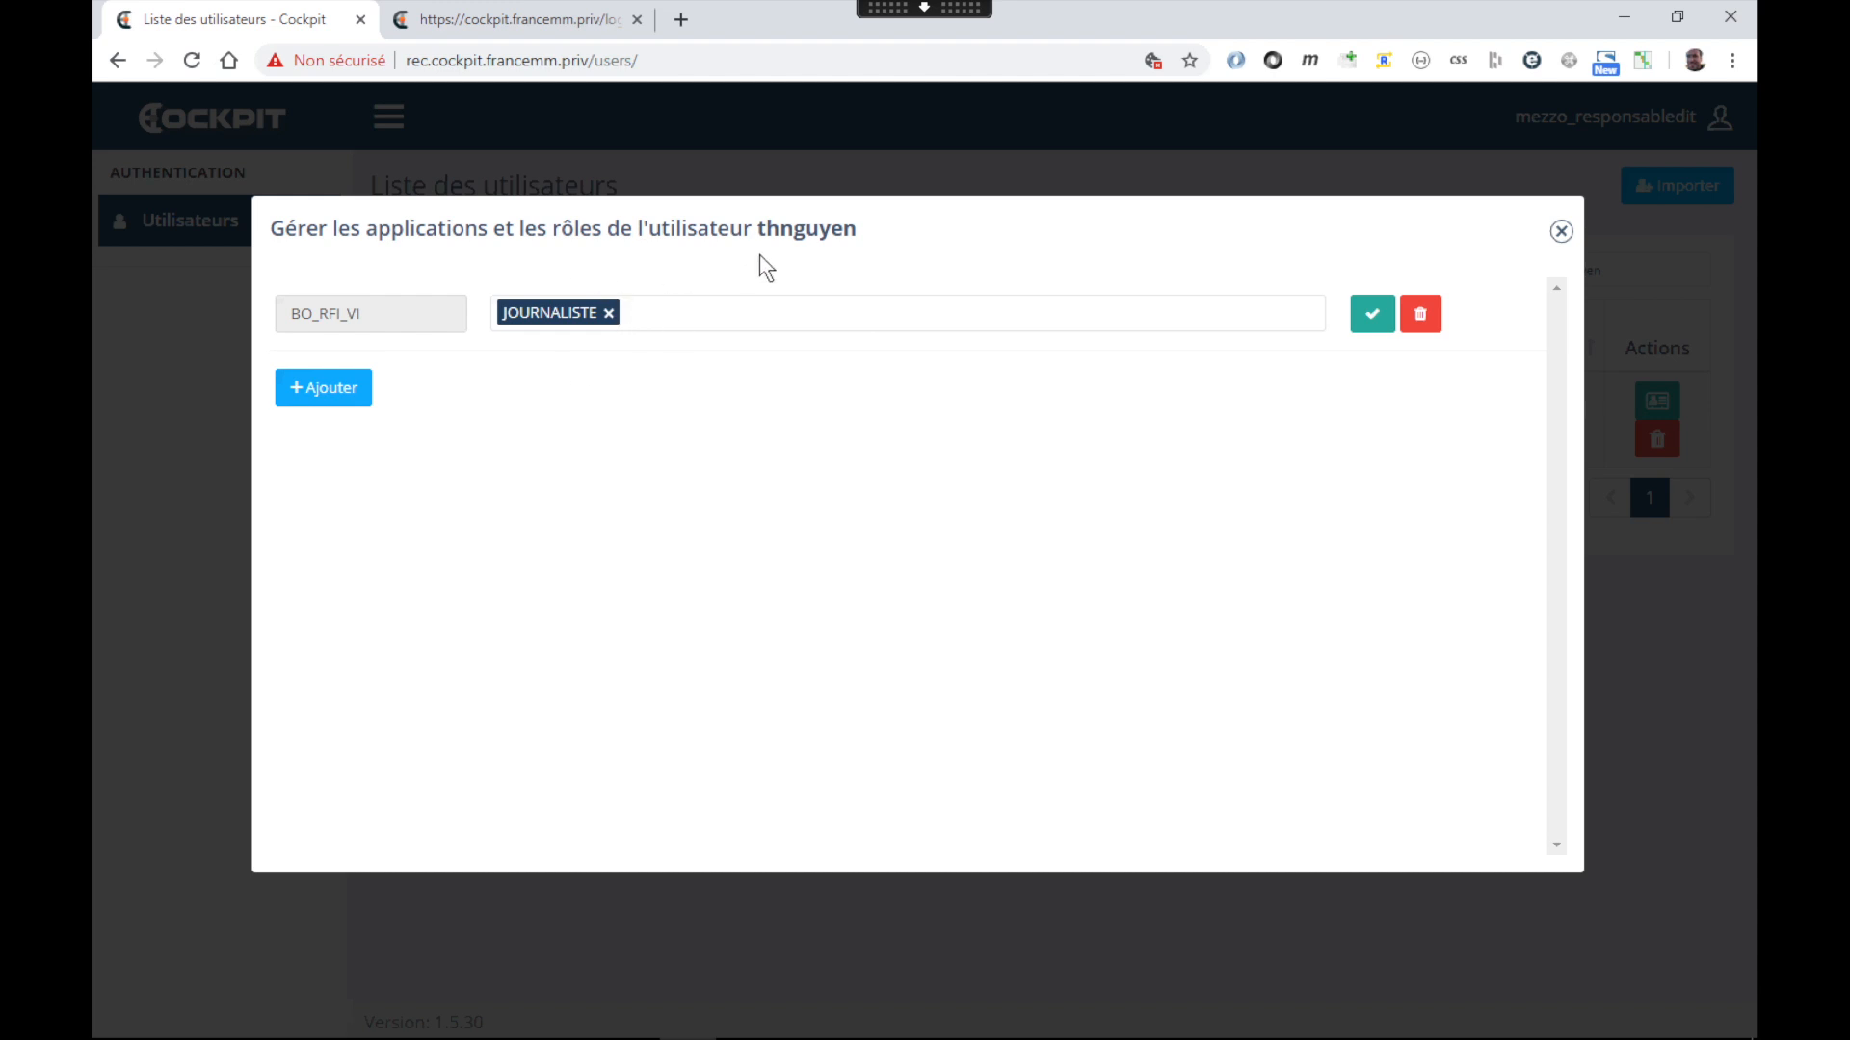
double_click(777, 235)
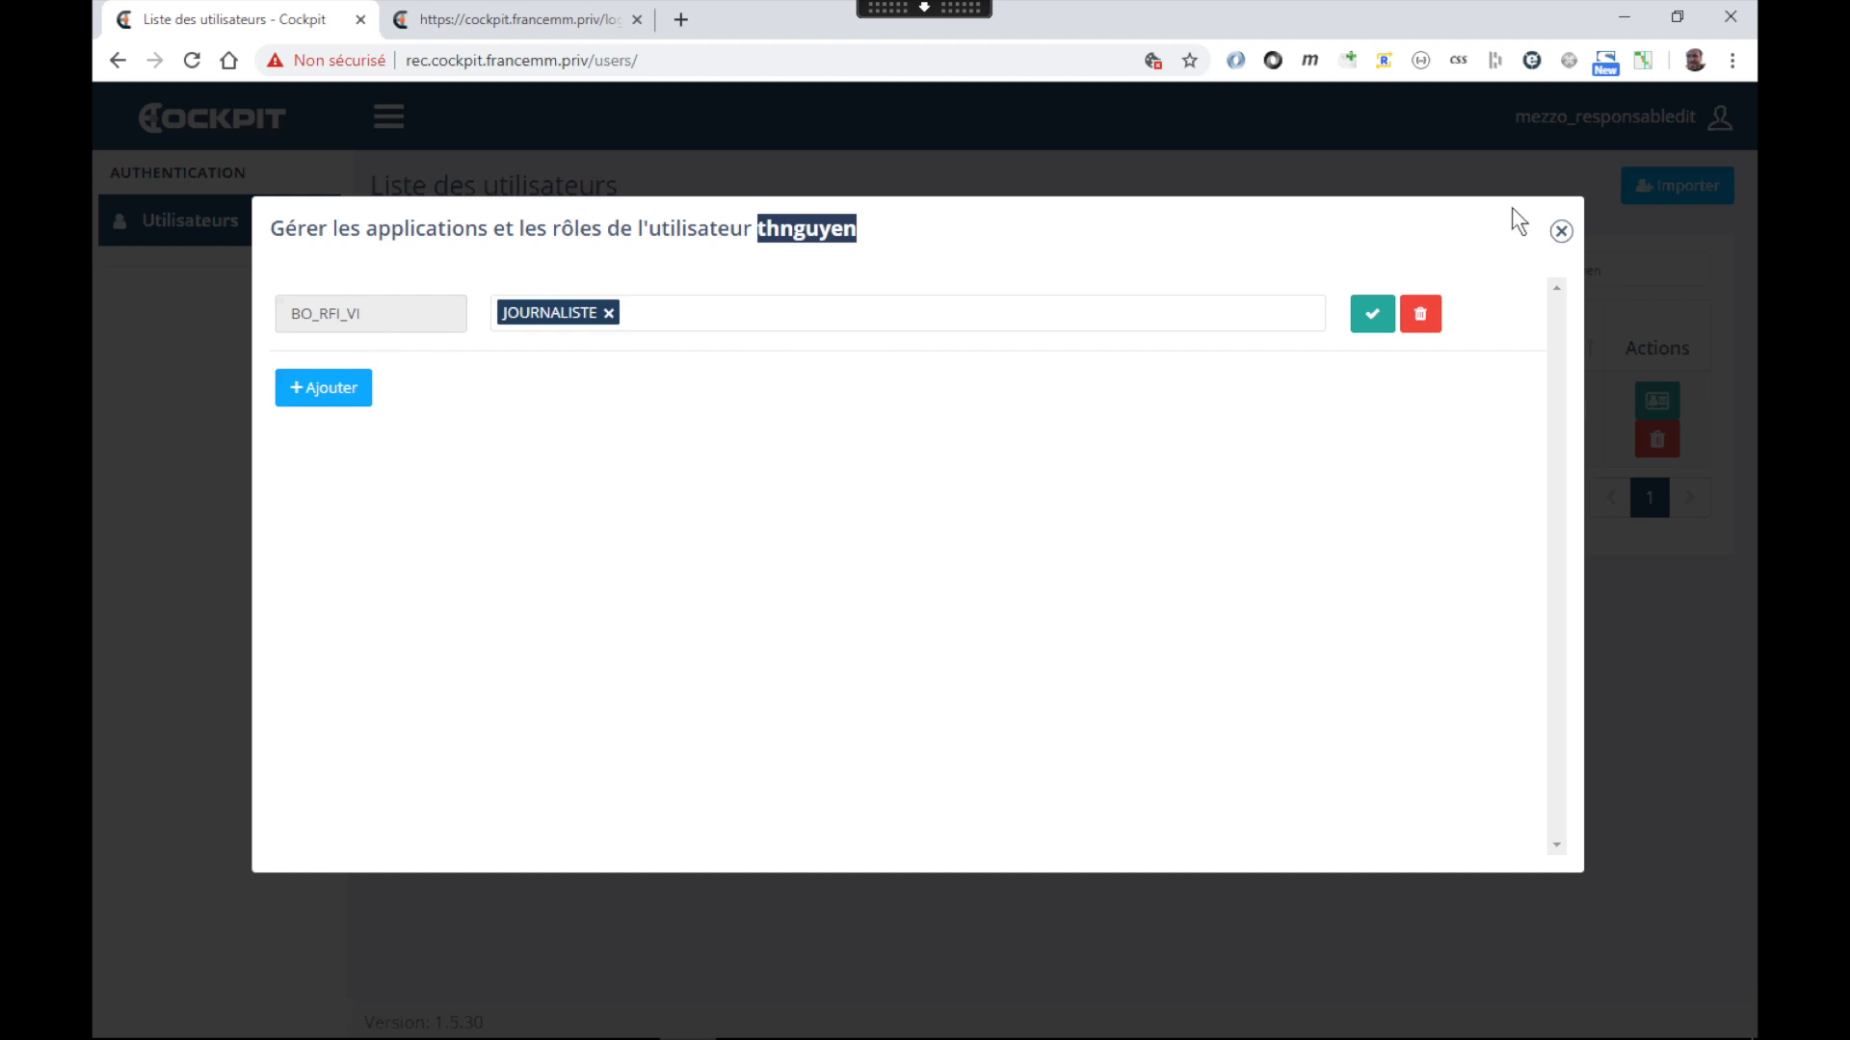
click(1562, 232)
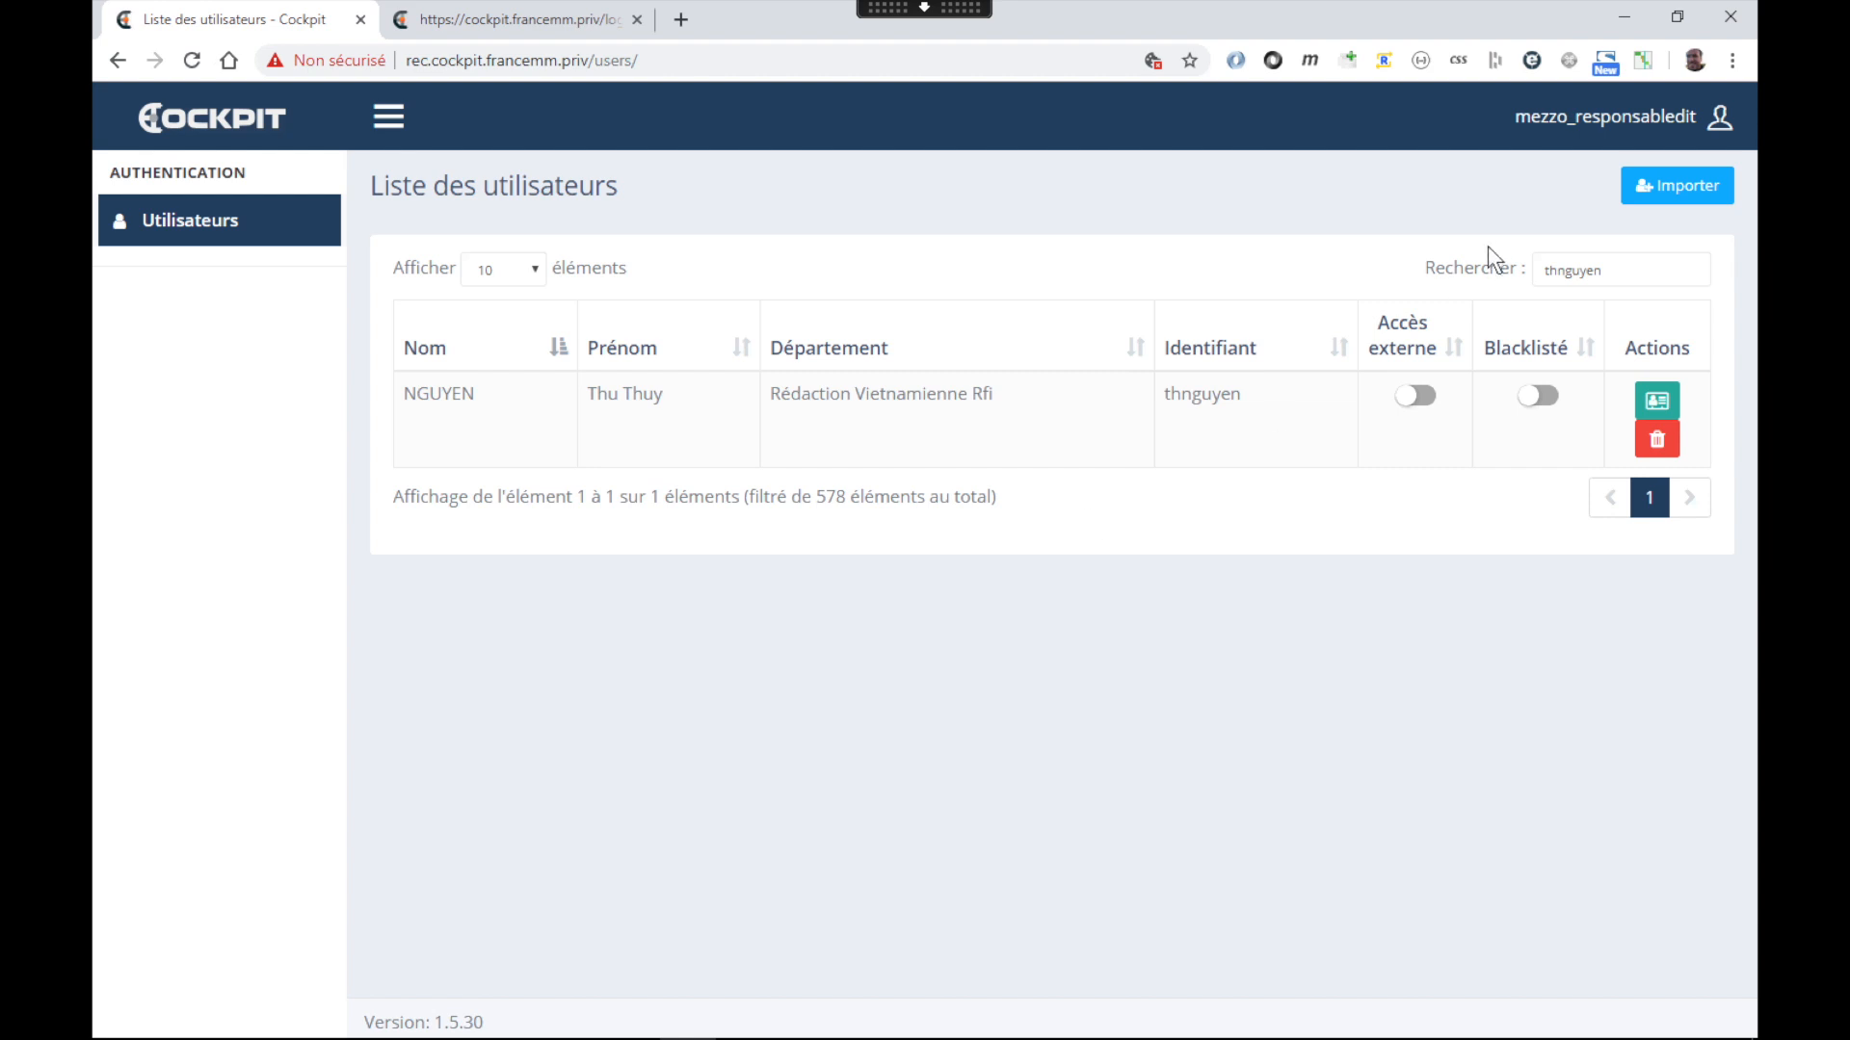
Switch on the user's external access and load the BACH sign-in page at bo.francemm.com in a new tab
click(1412, 398)
click(691, 17)
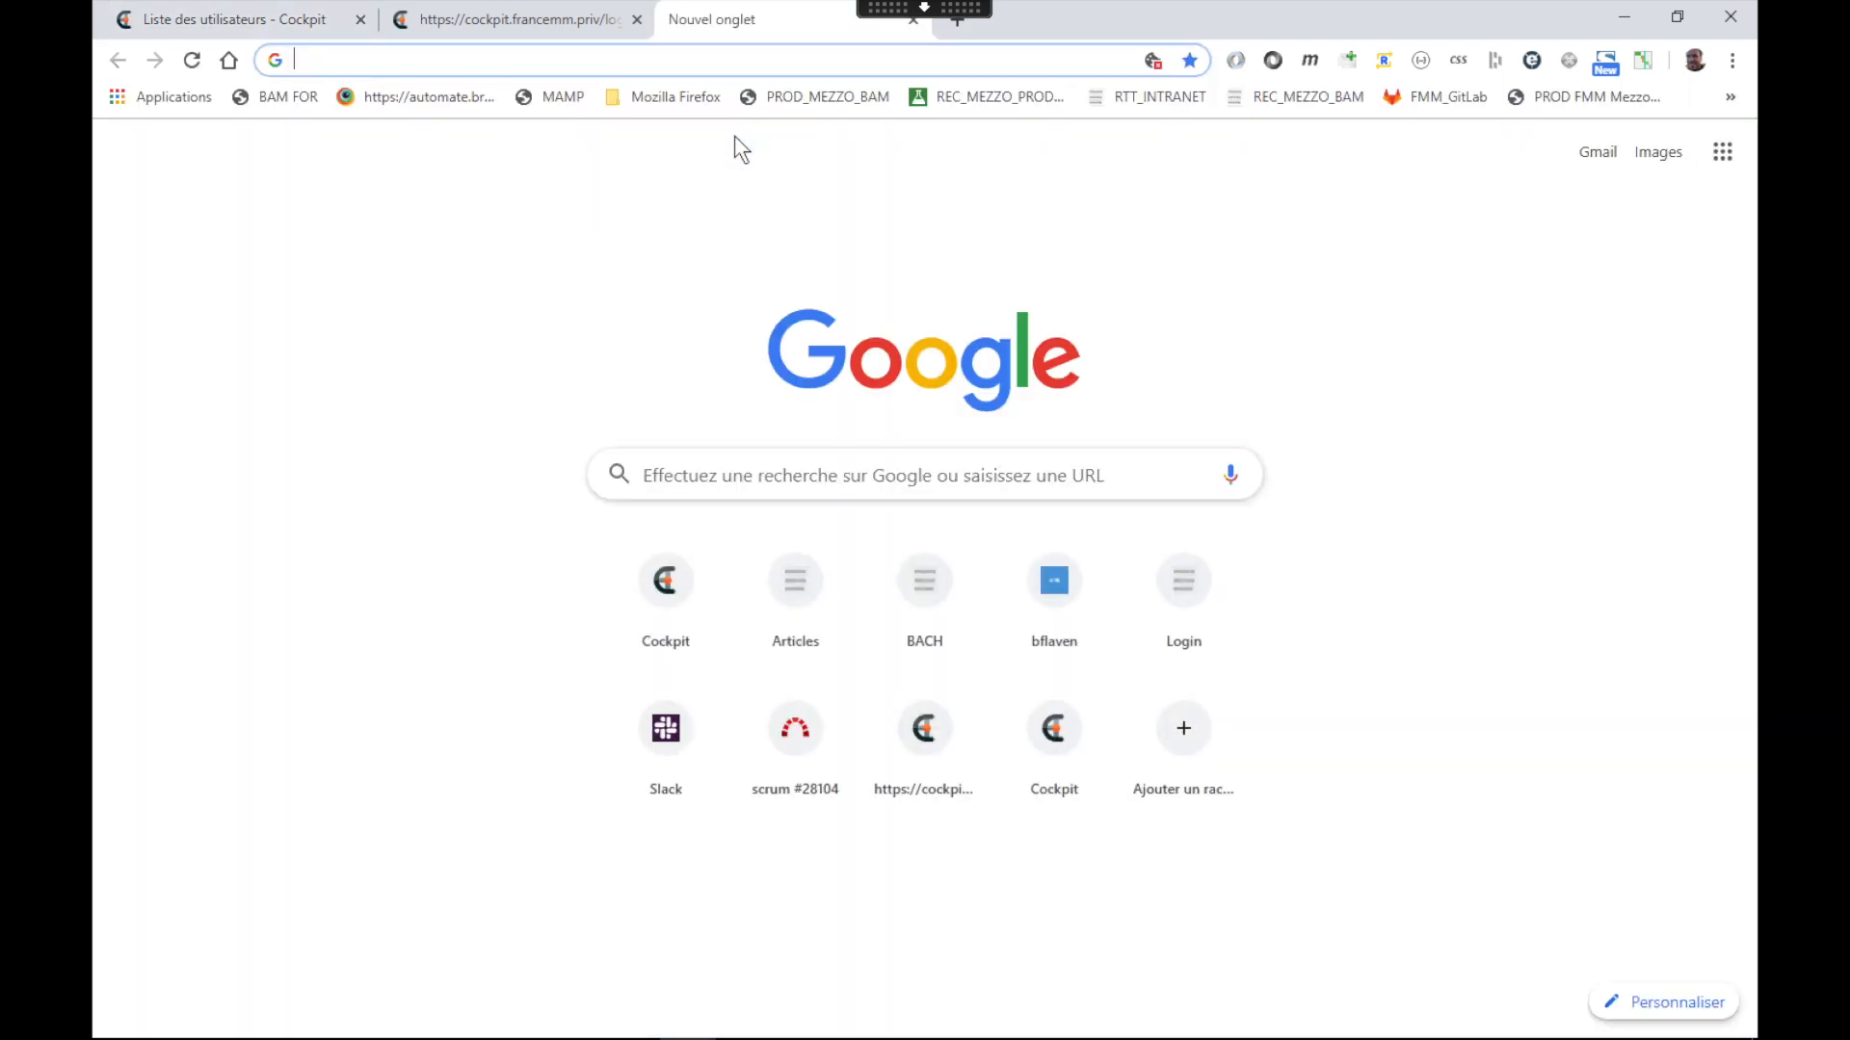
text(bo.francemm.com)
key(Return)
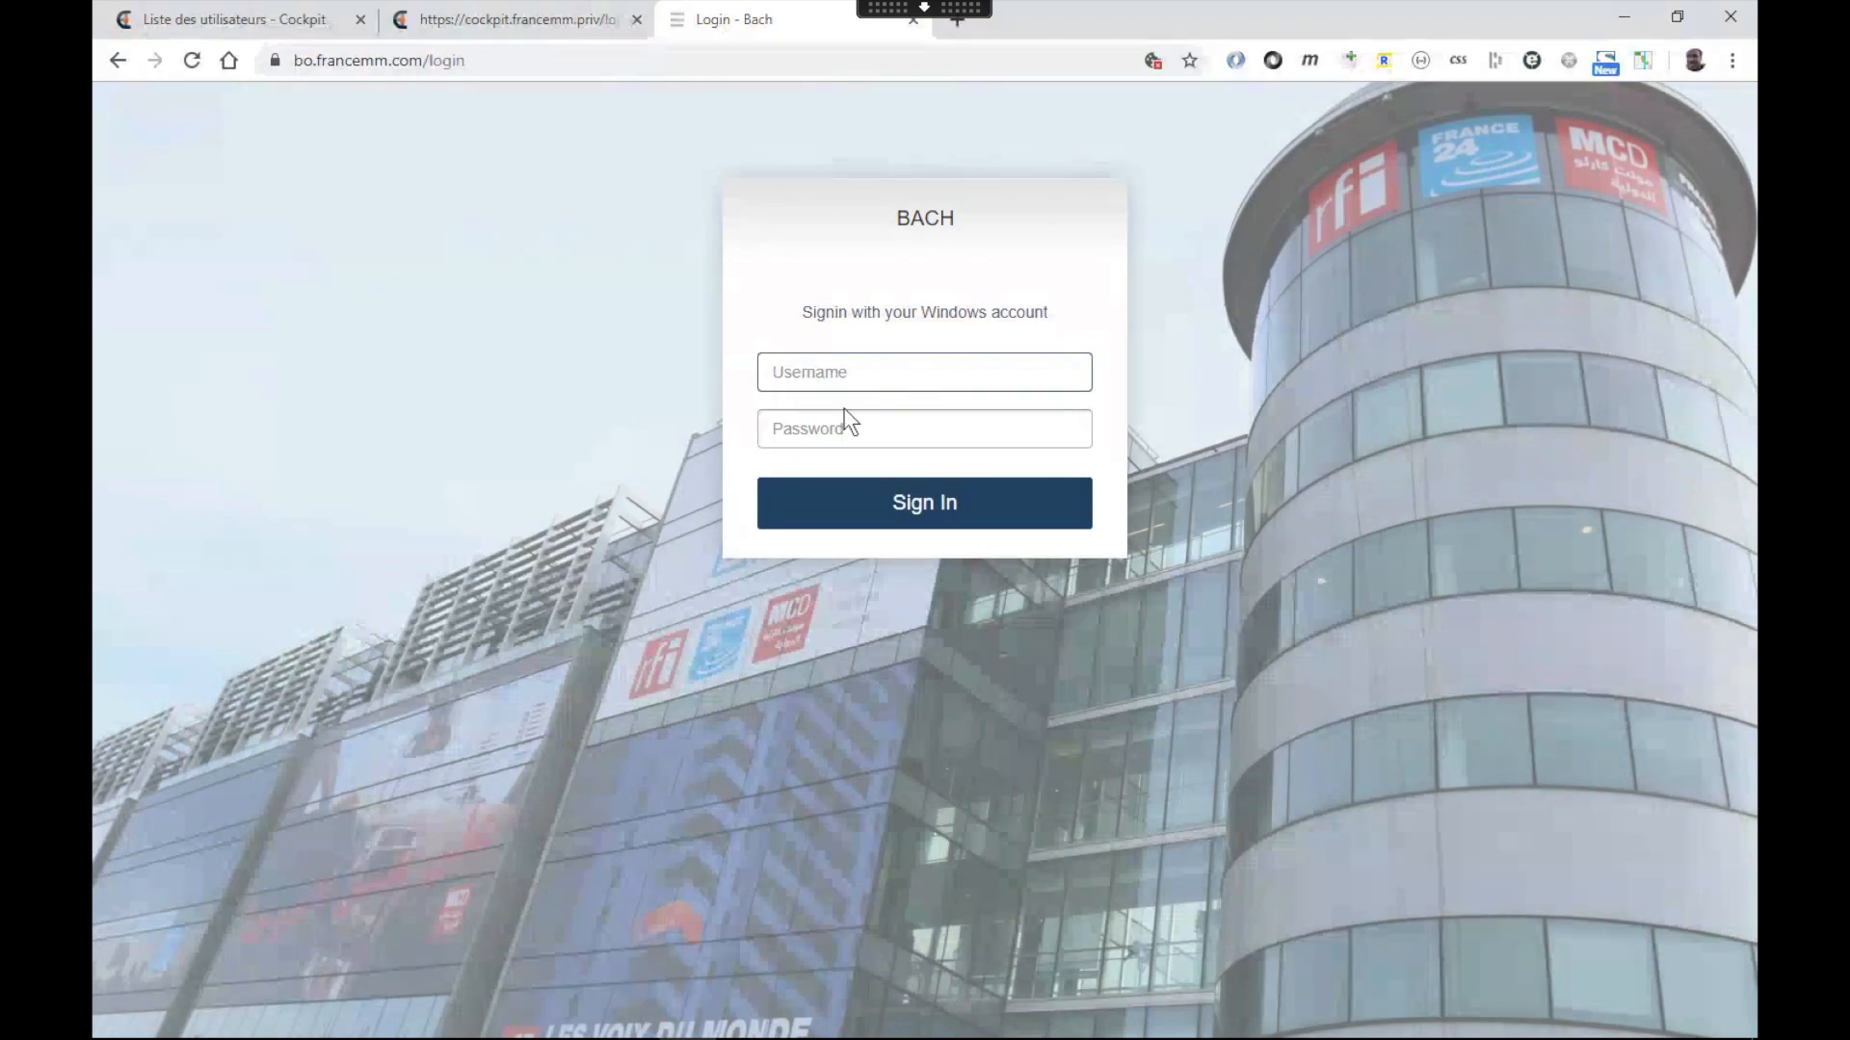
click(309, 23)
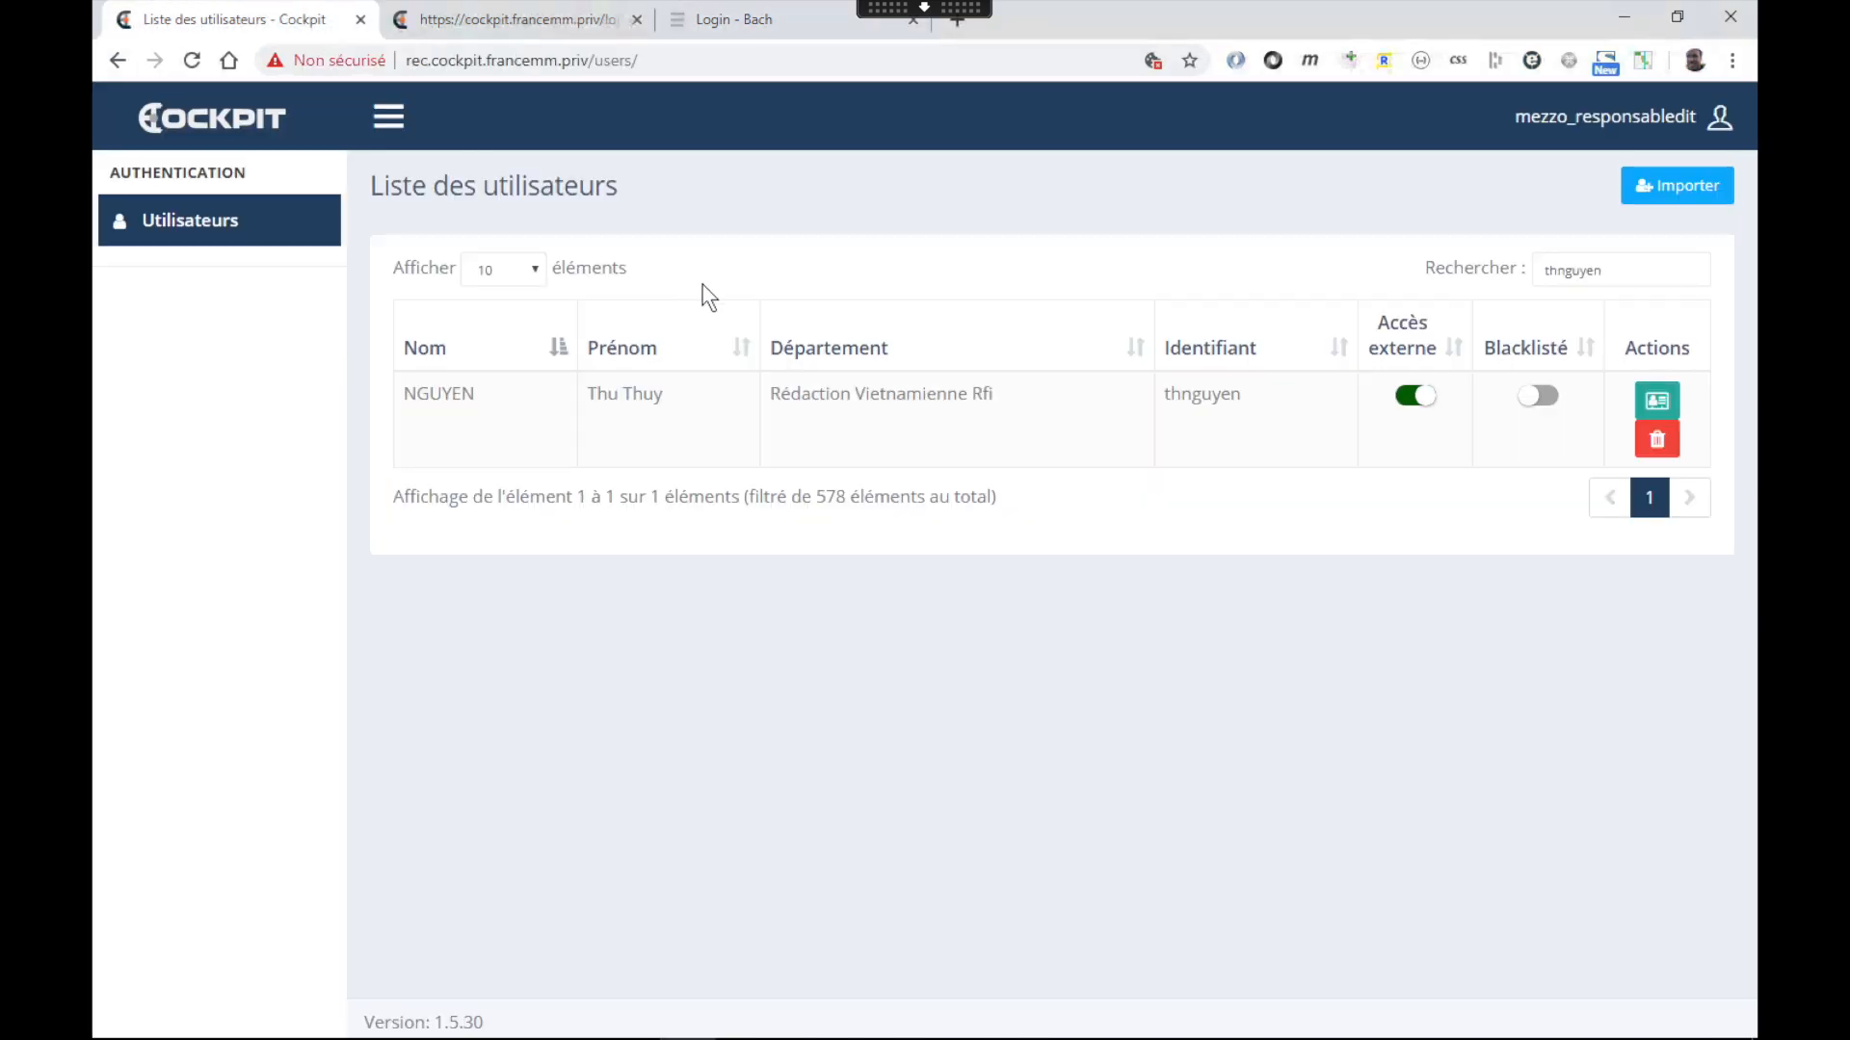
Turn external access off, back on, then off again with Forcer la réinitialisation confirmed
click(1424, 403)
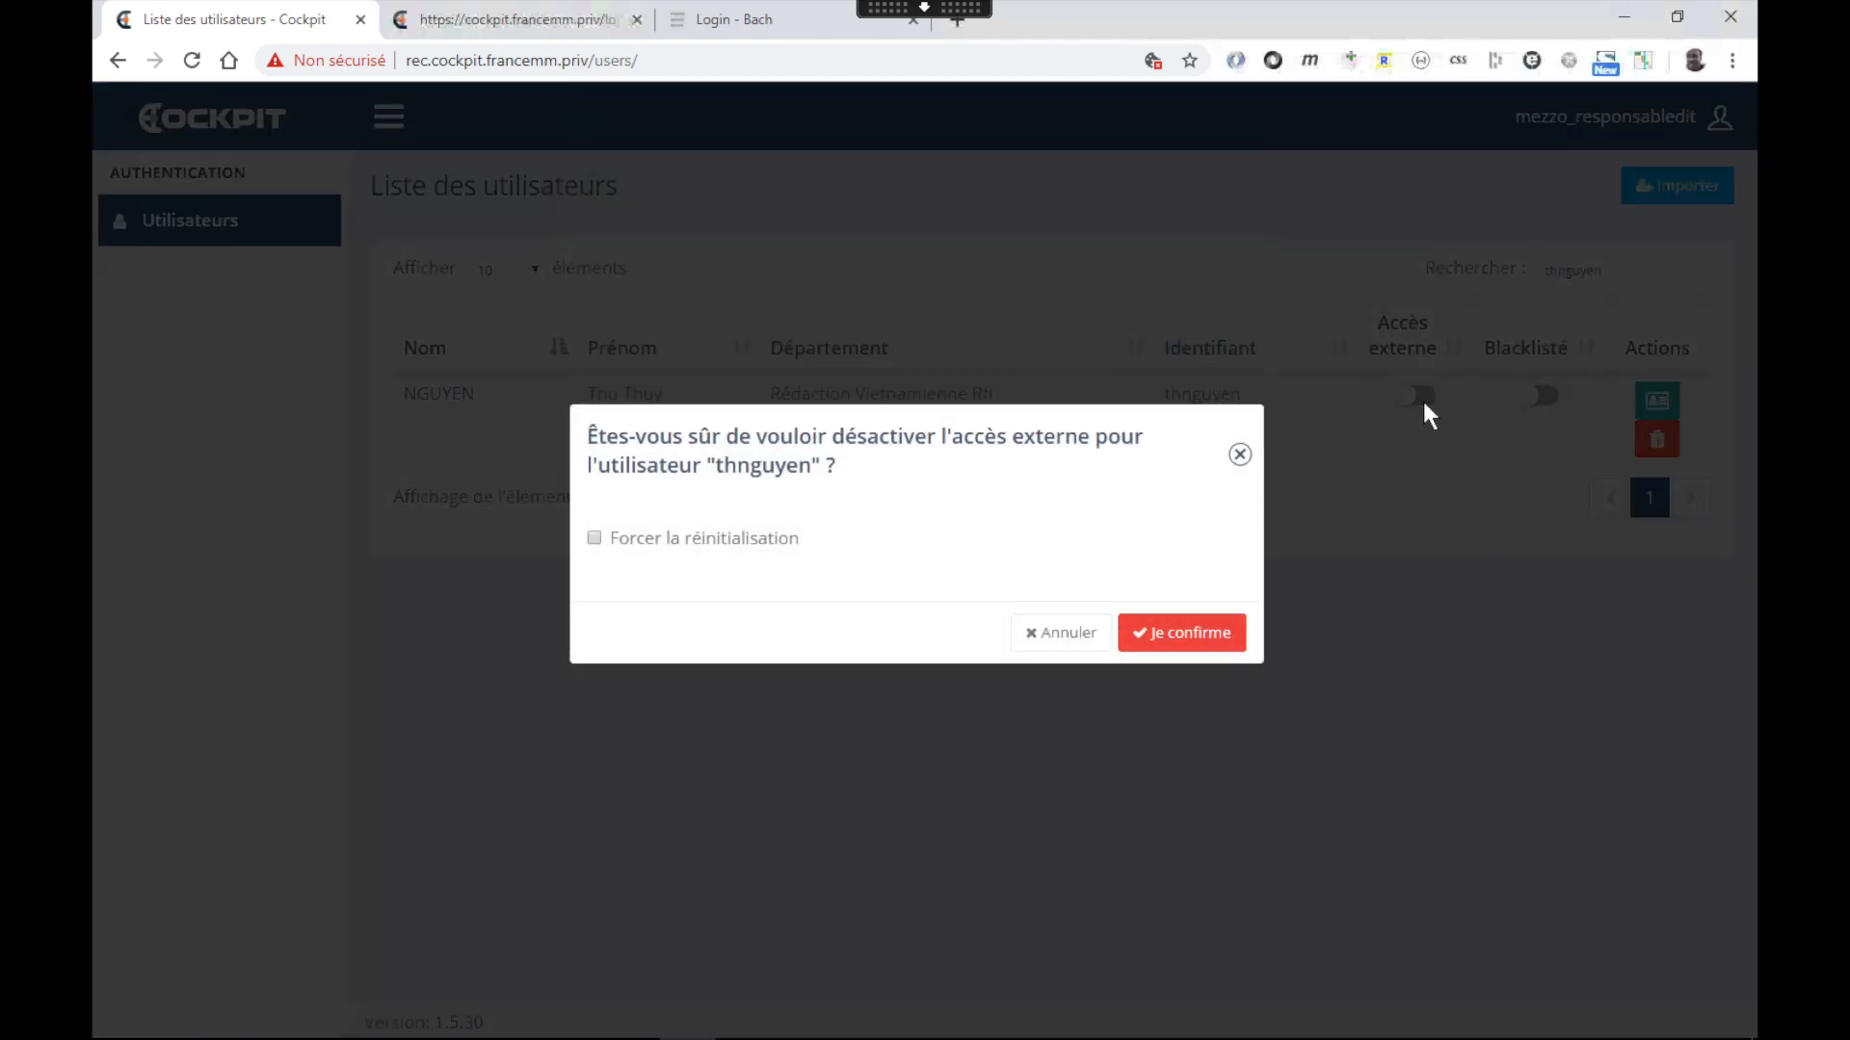
click(1170, 633)
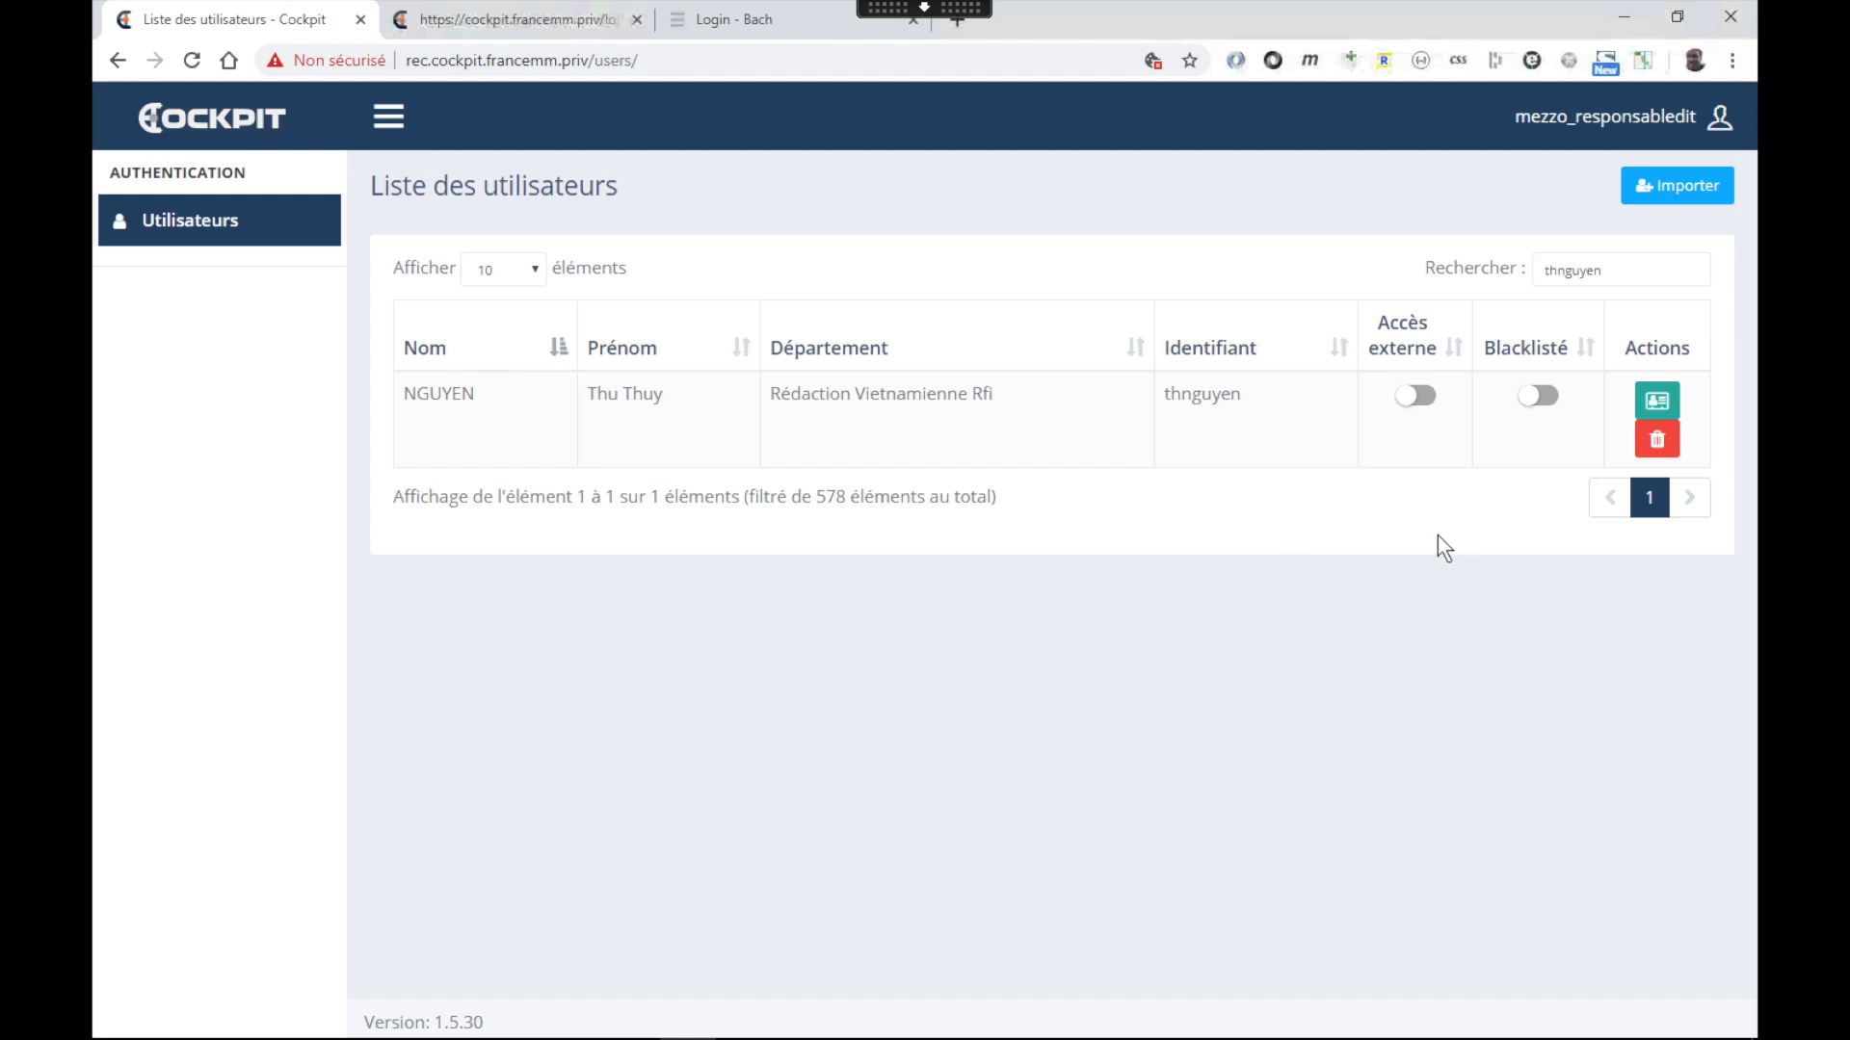
click(1406, 403)
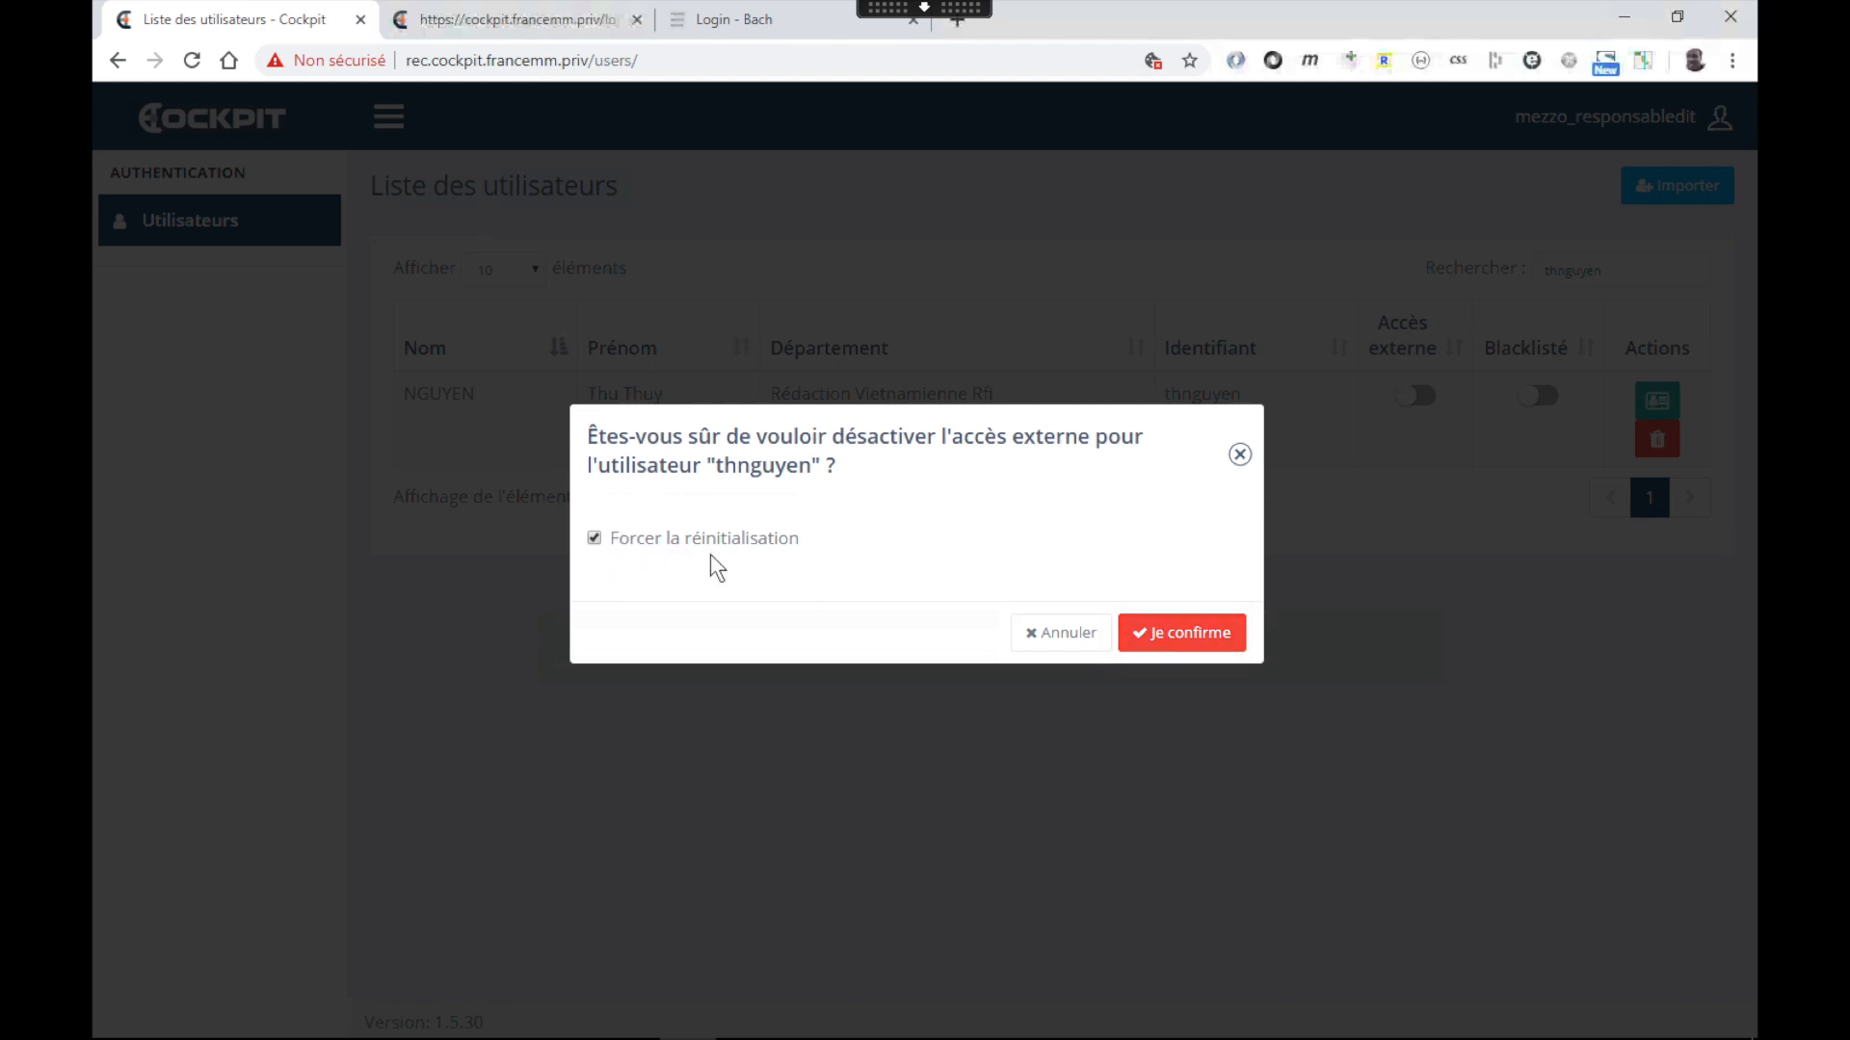
click(1169, 641)
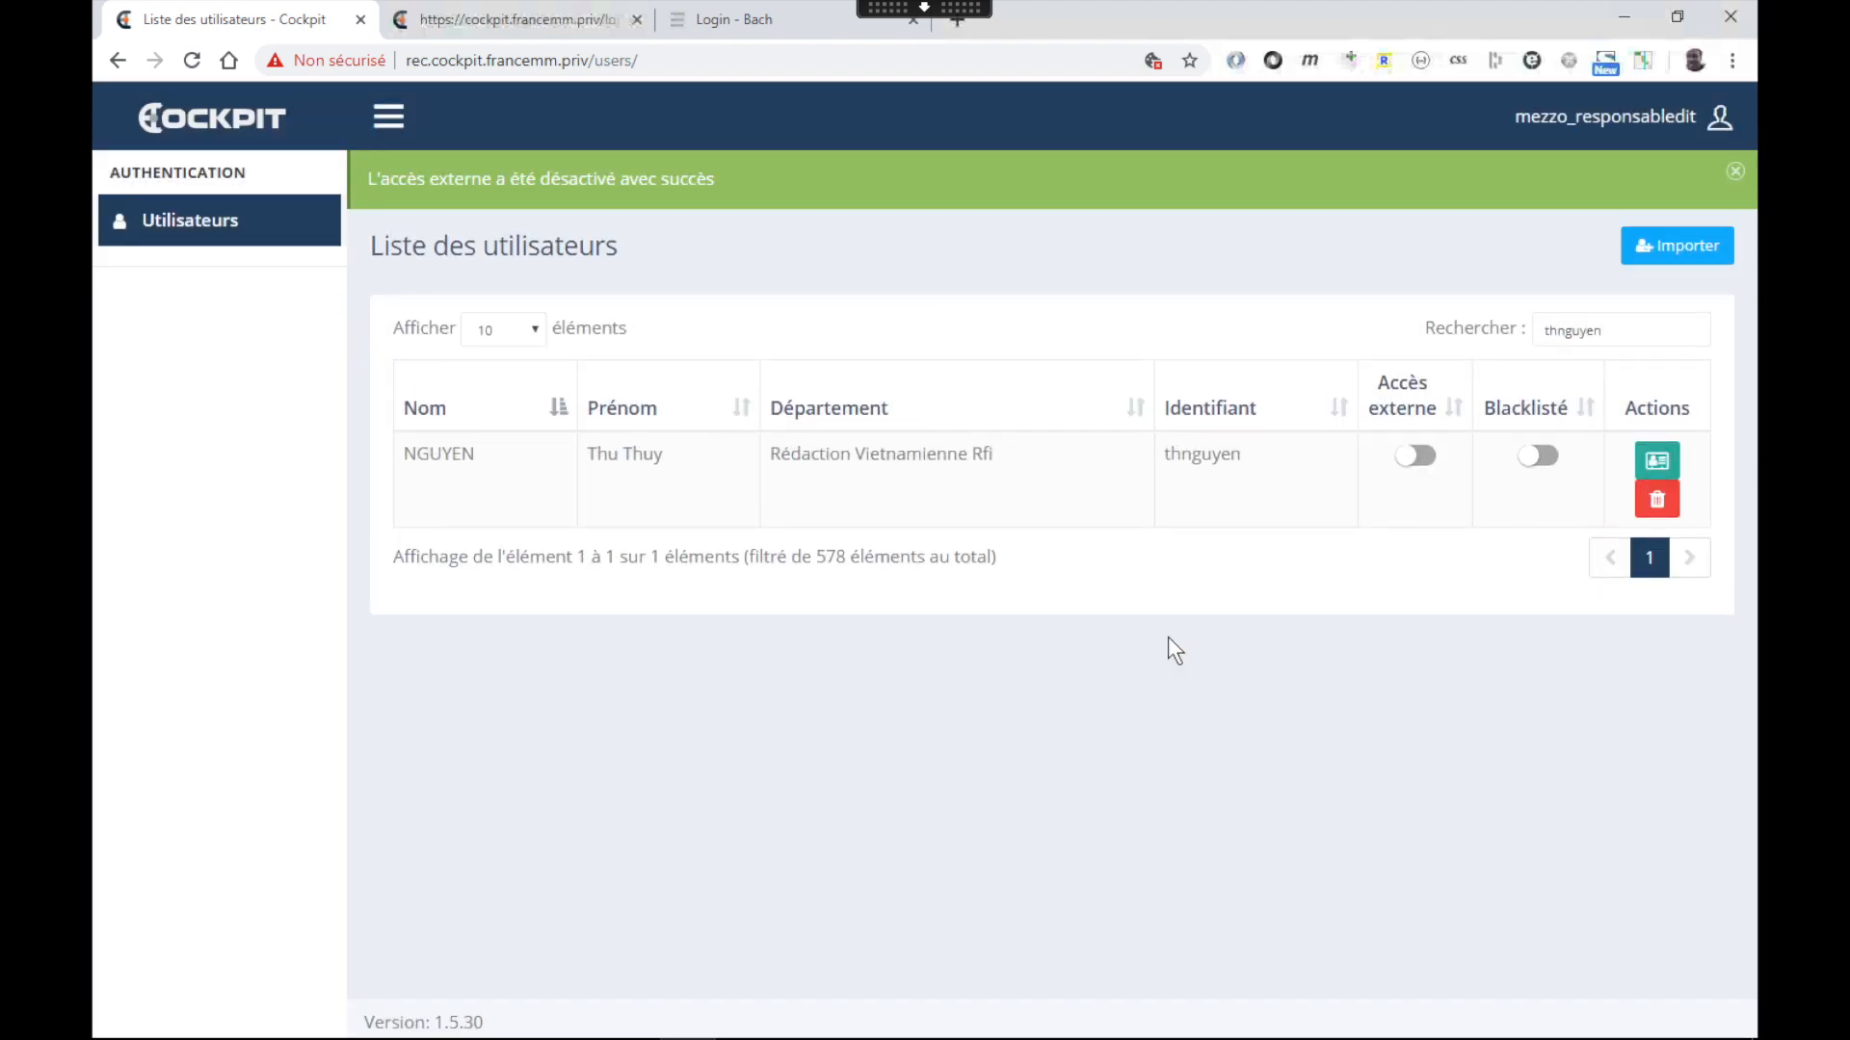
Re-enable external access, dismiss the banner, then deactivate it with a forced reset
click(1404, 466)
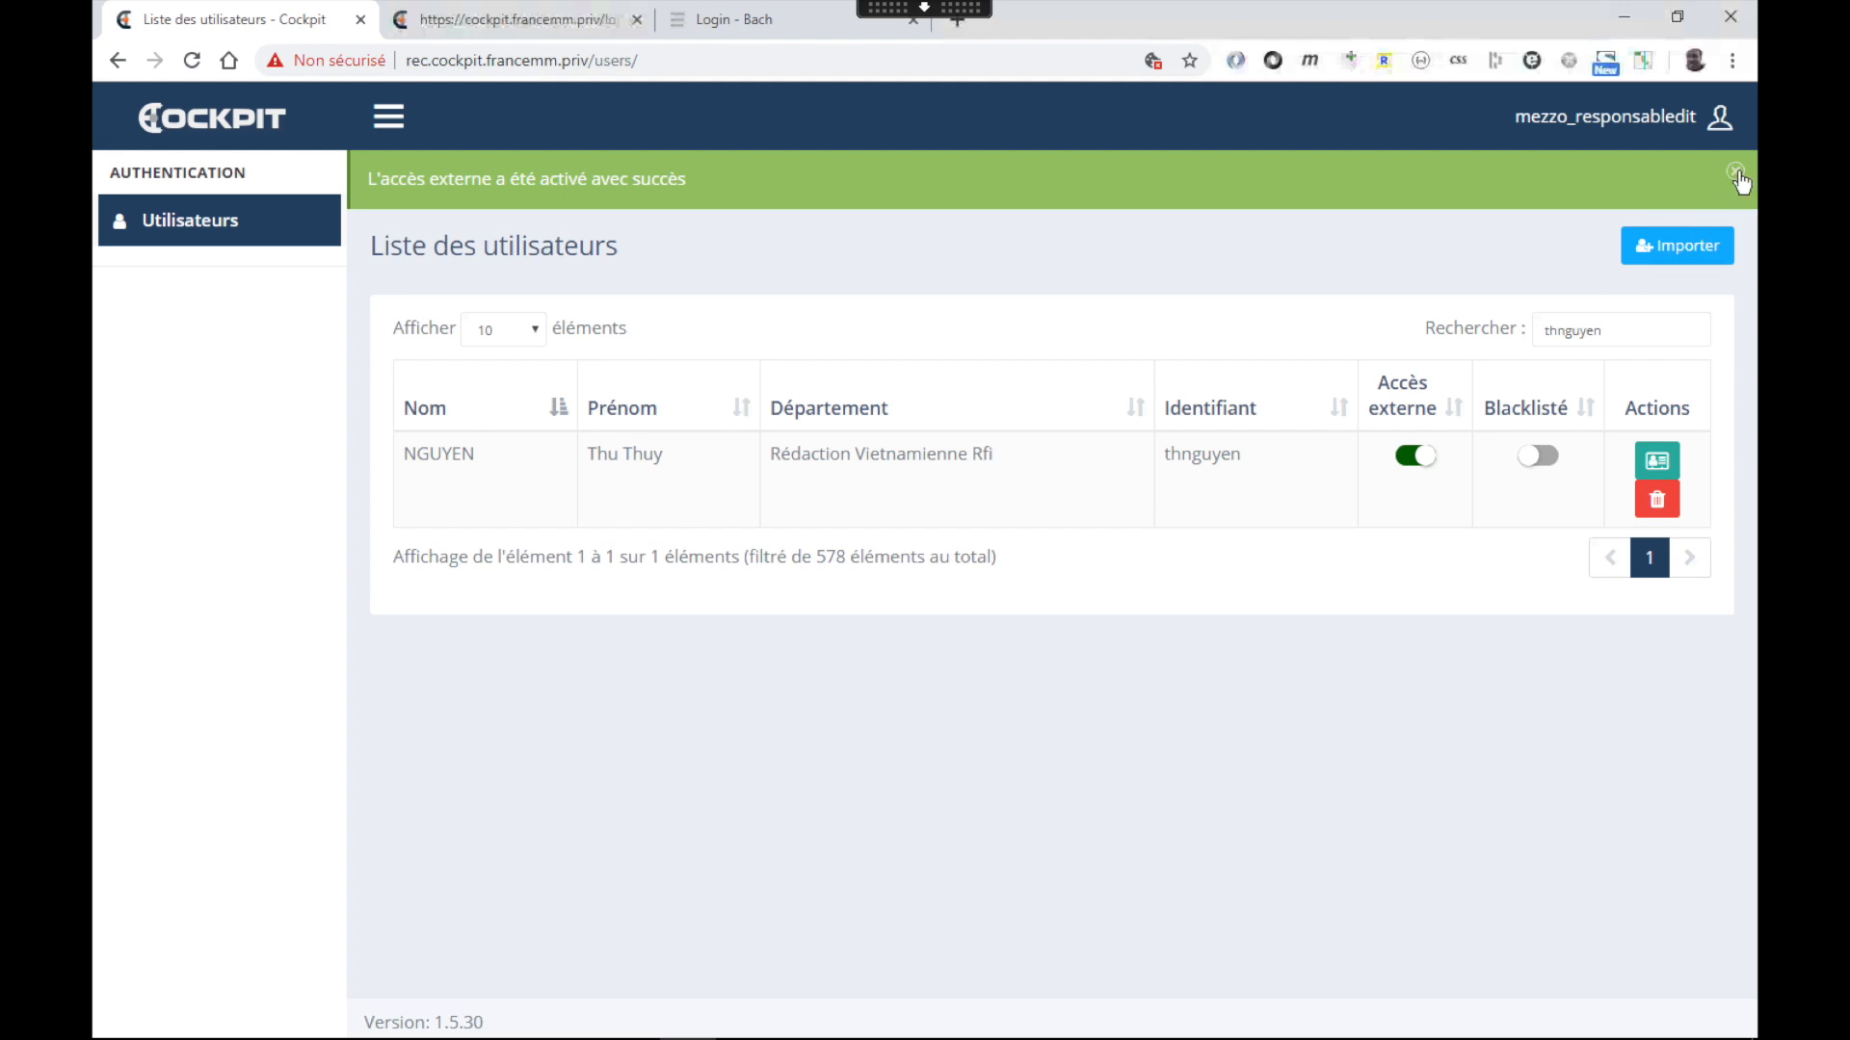
click(1736, 173)
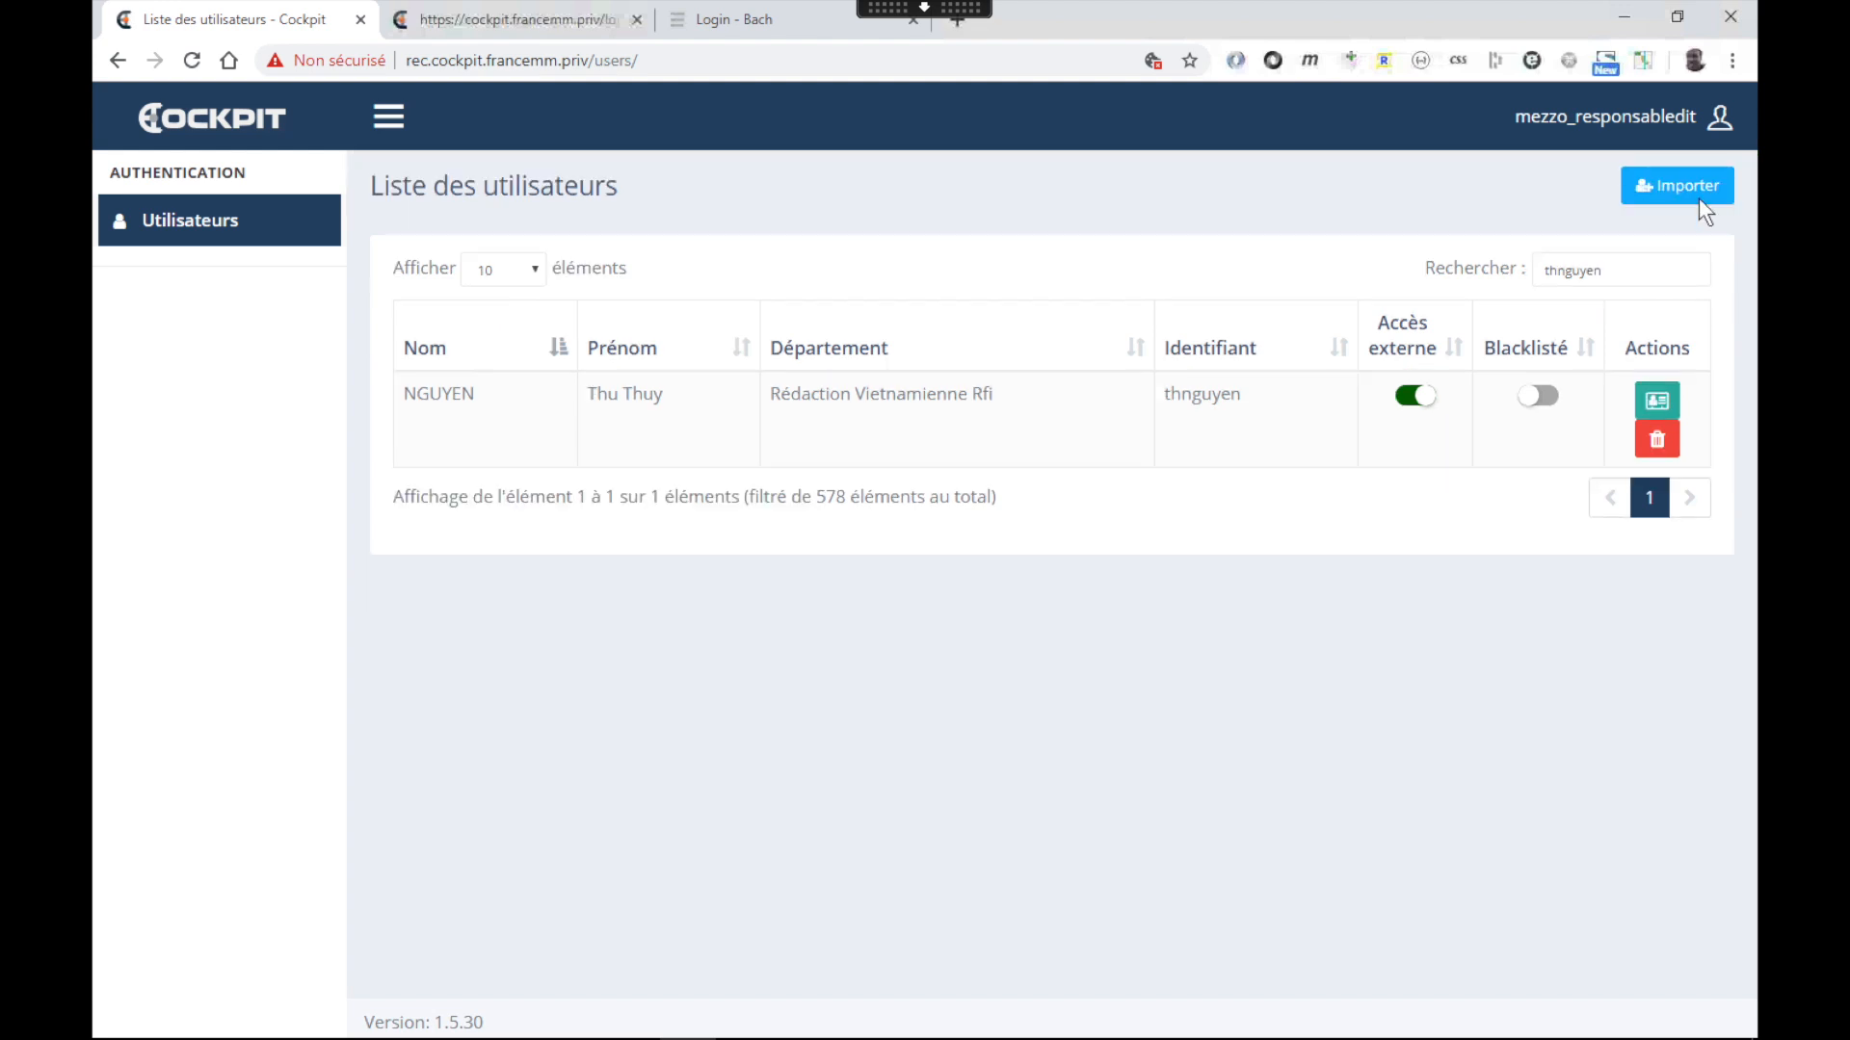
click(1418, 393)
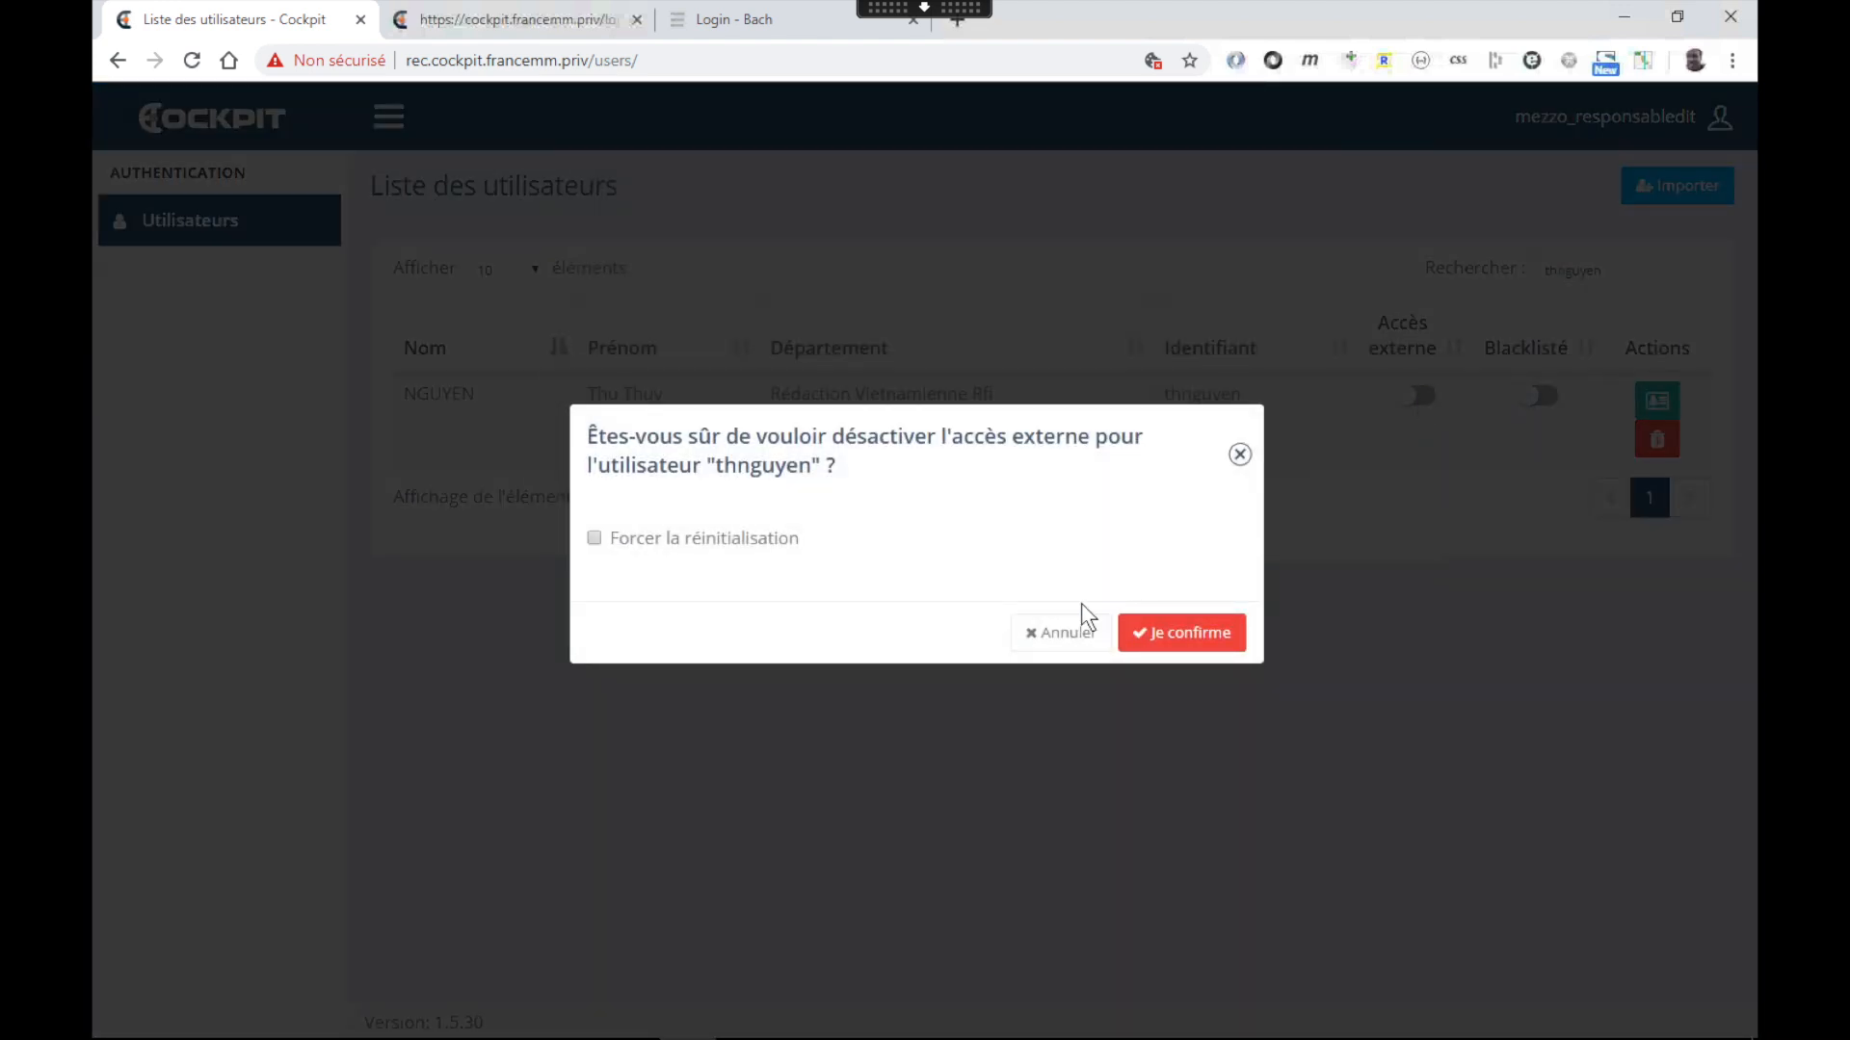
click(729, 545)
click(1166, 636)
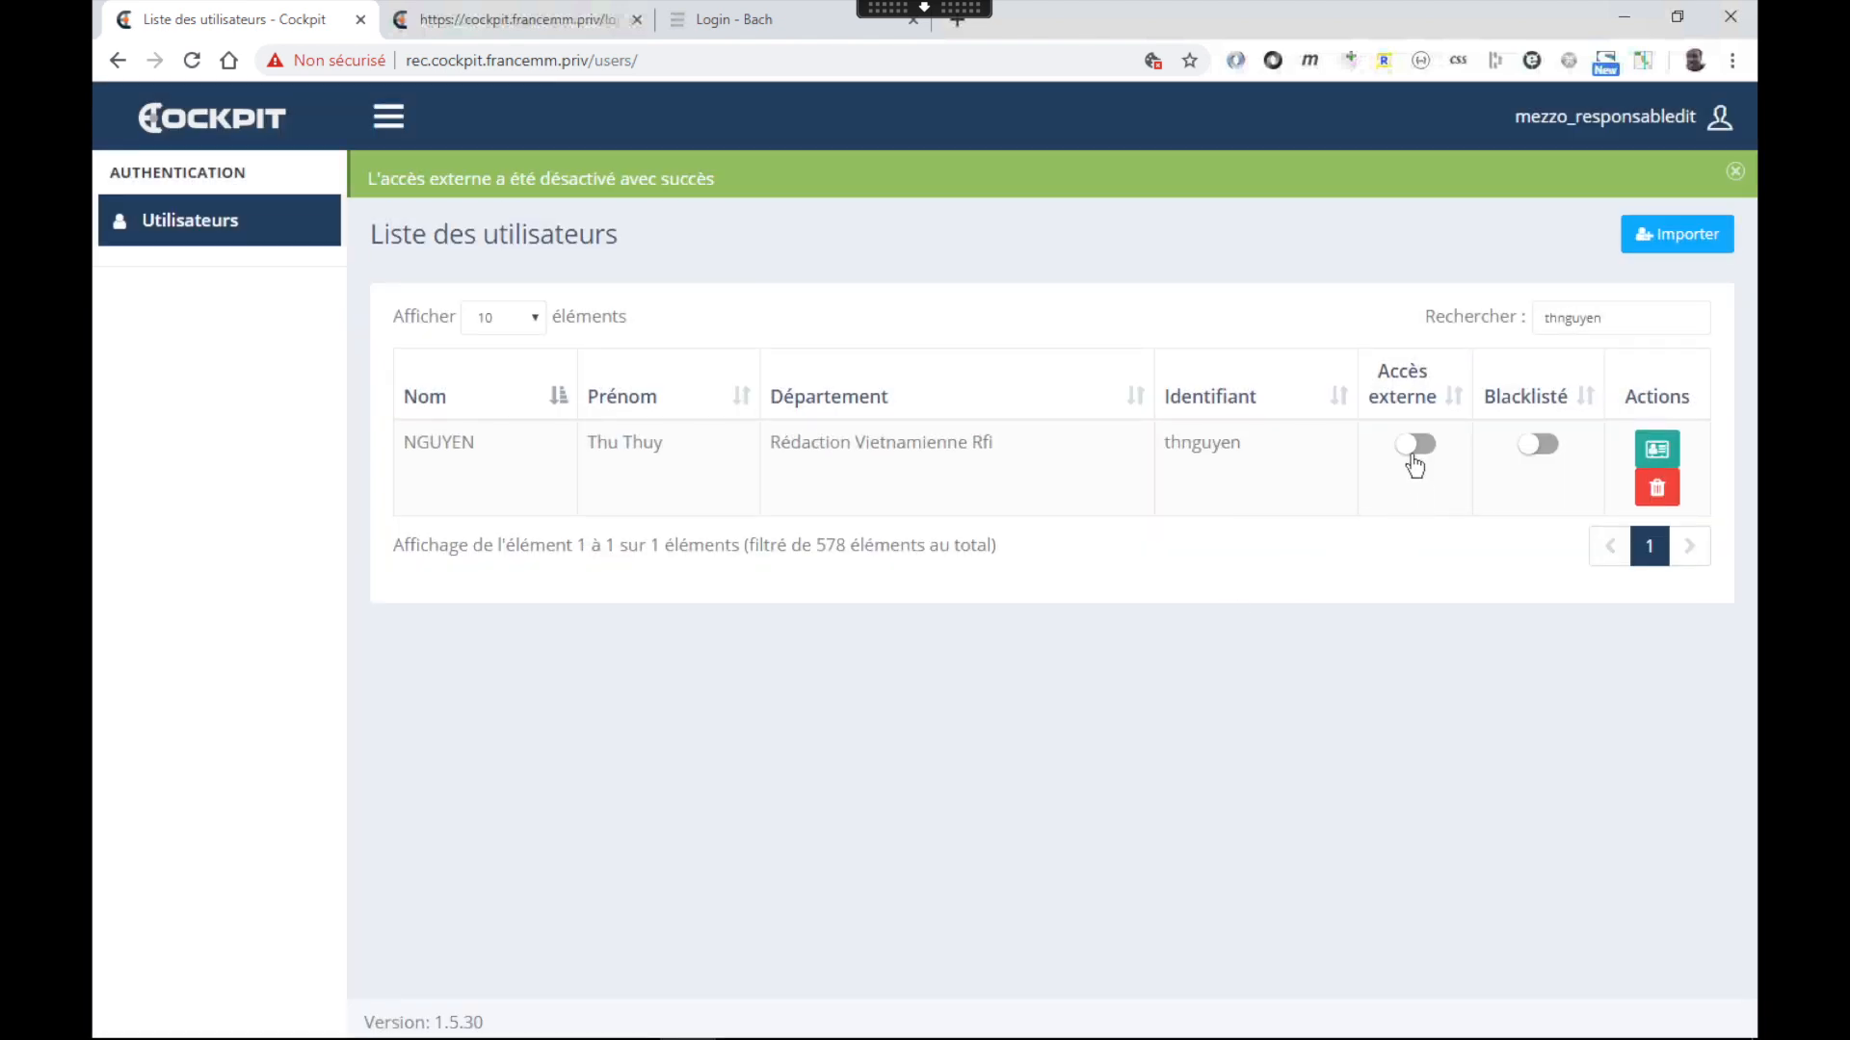
Enable external access once more, deactivate it again, and open the user's applications and roles
click(1412, 455)
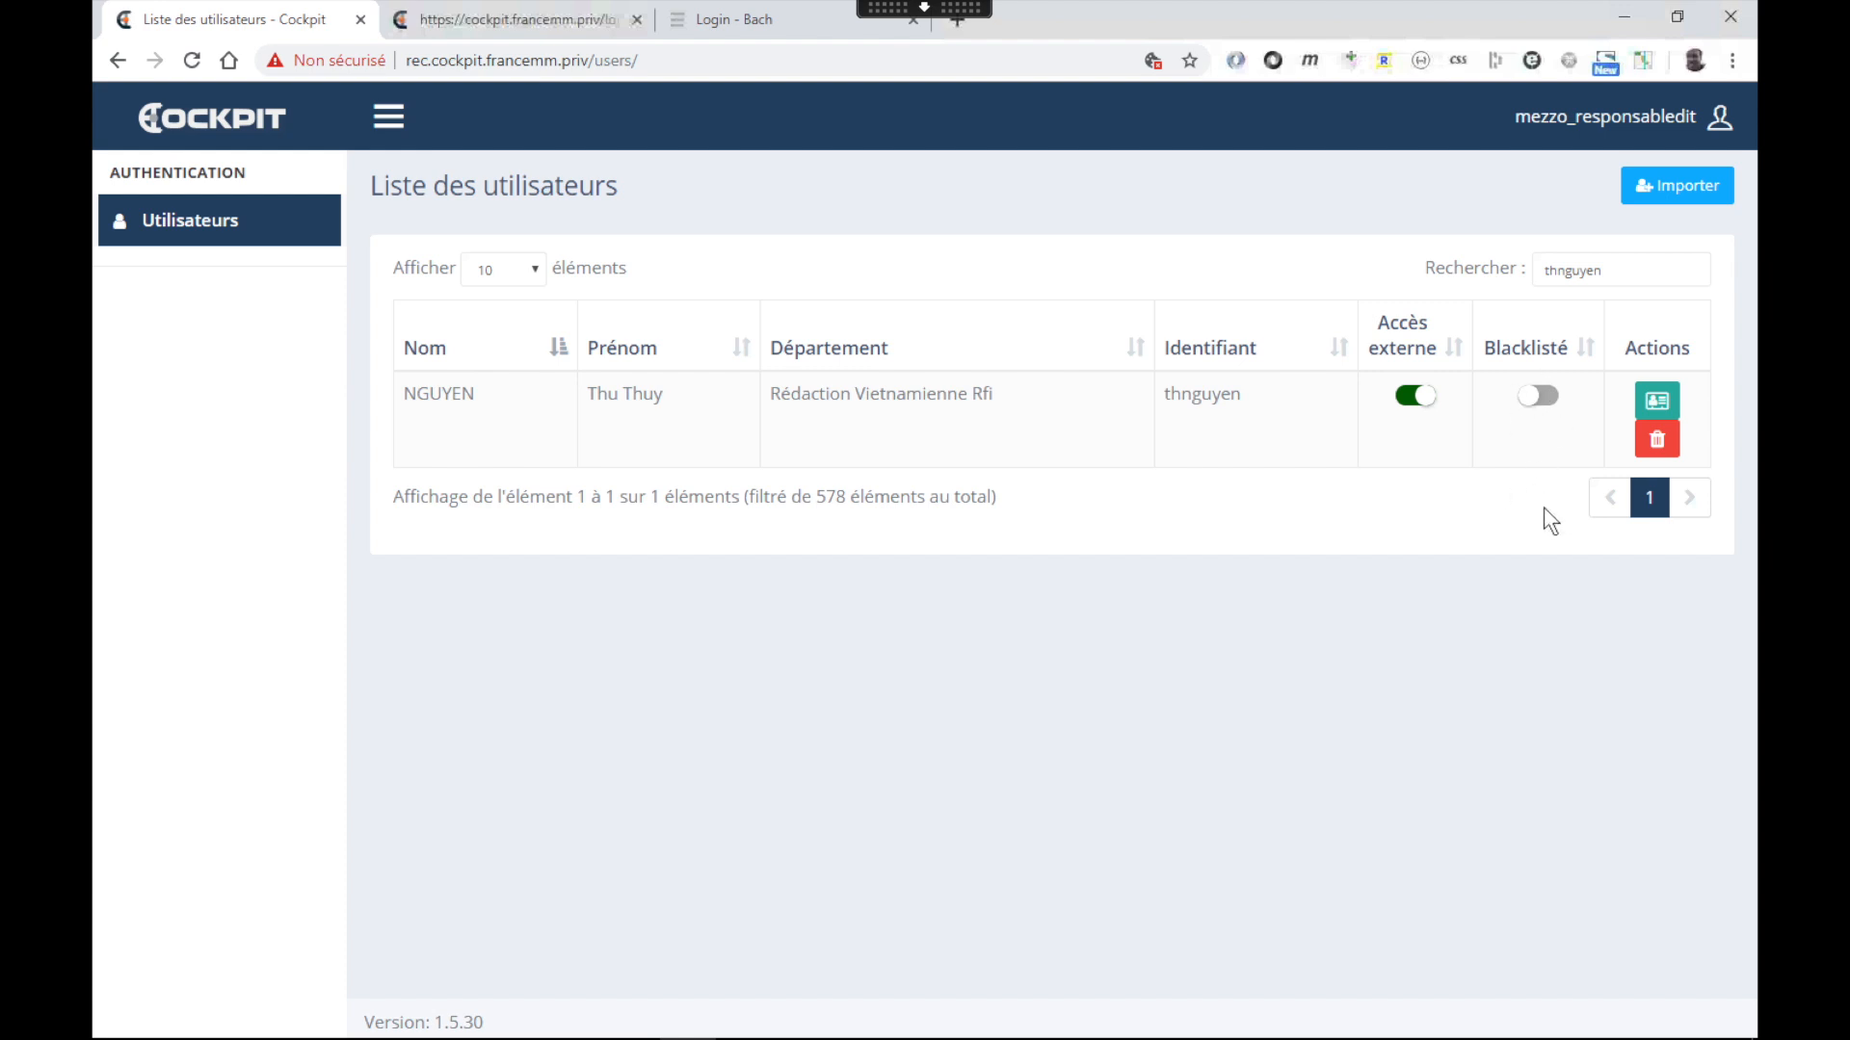
click(1419, 399)
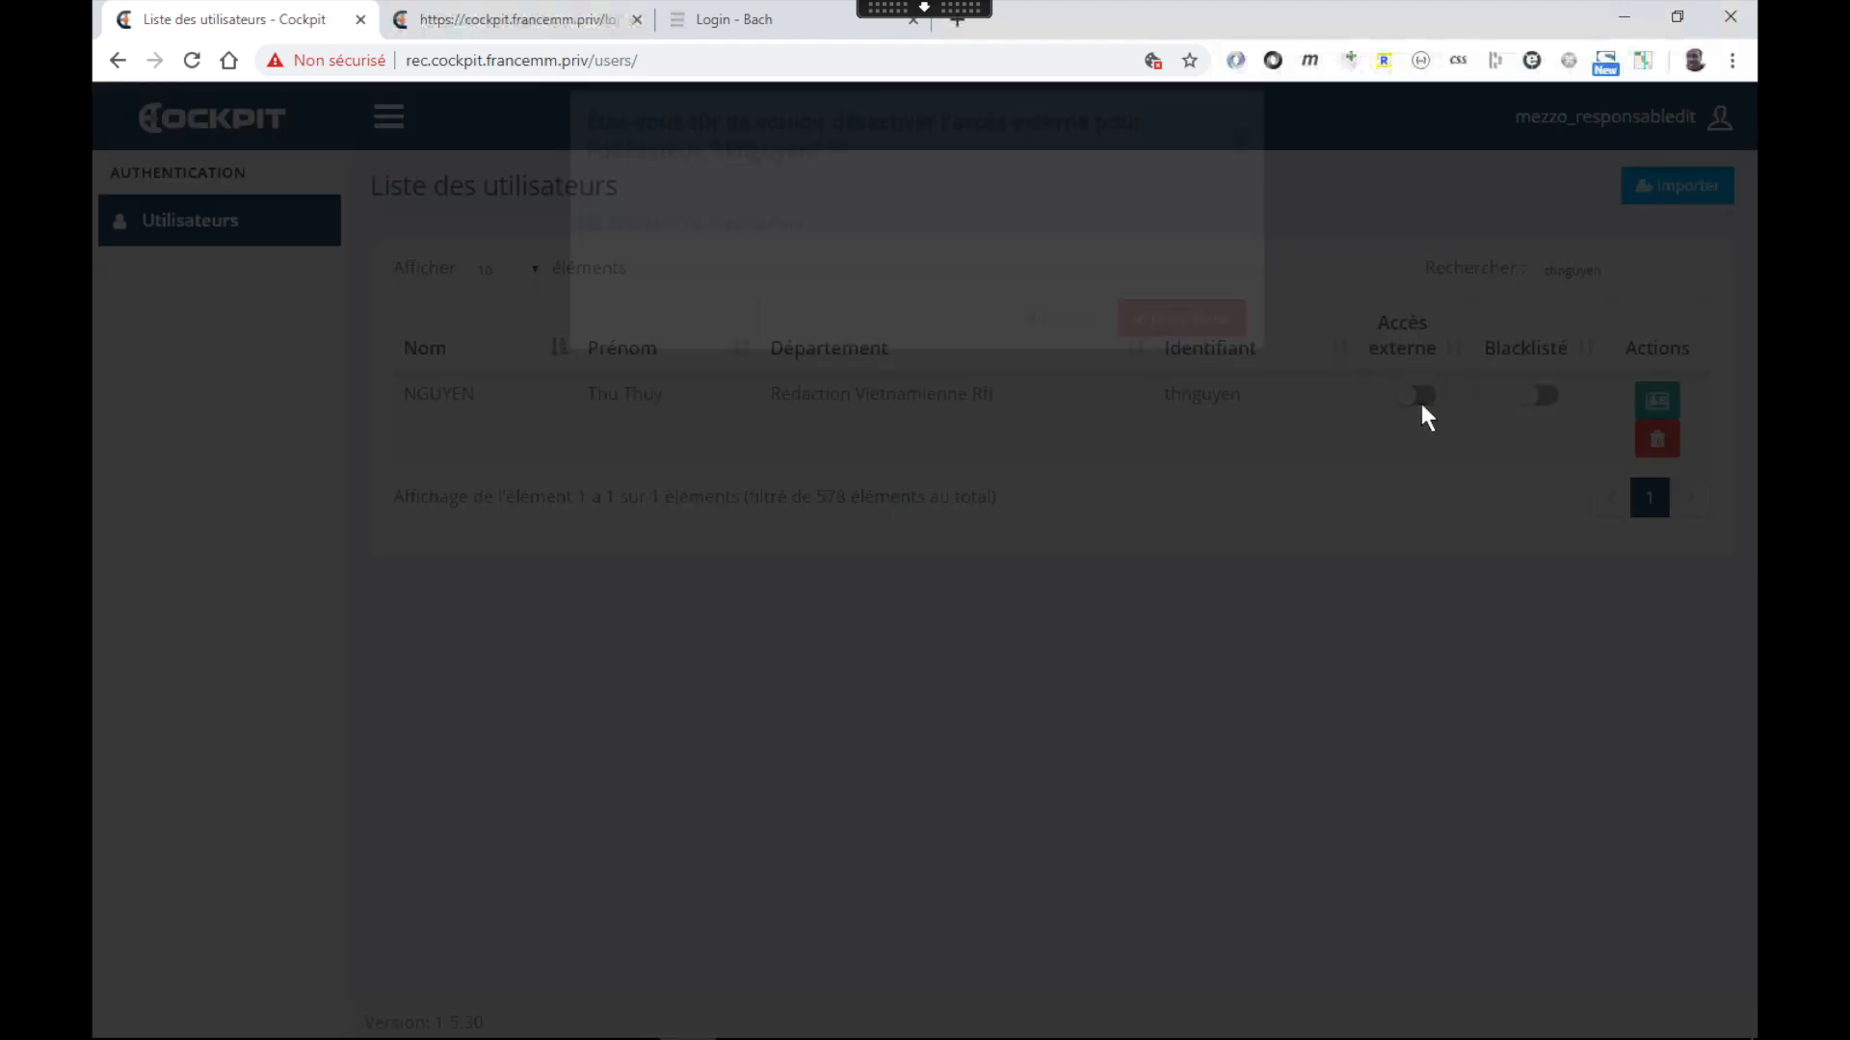
click(1164, 640)
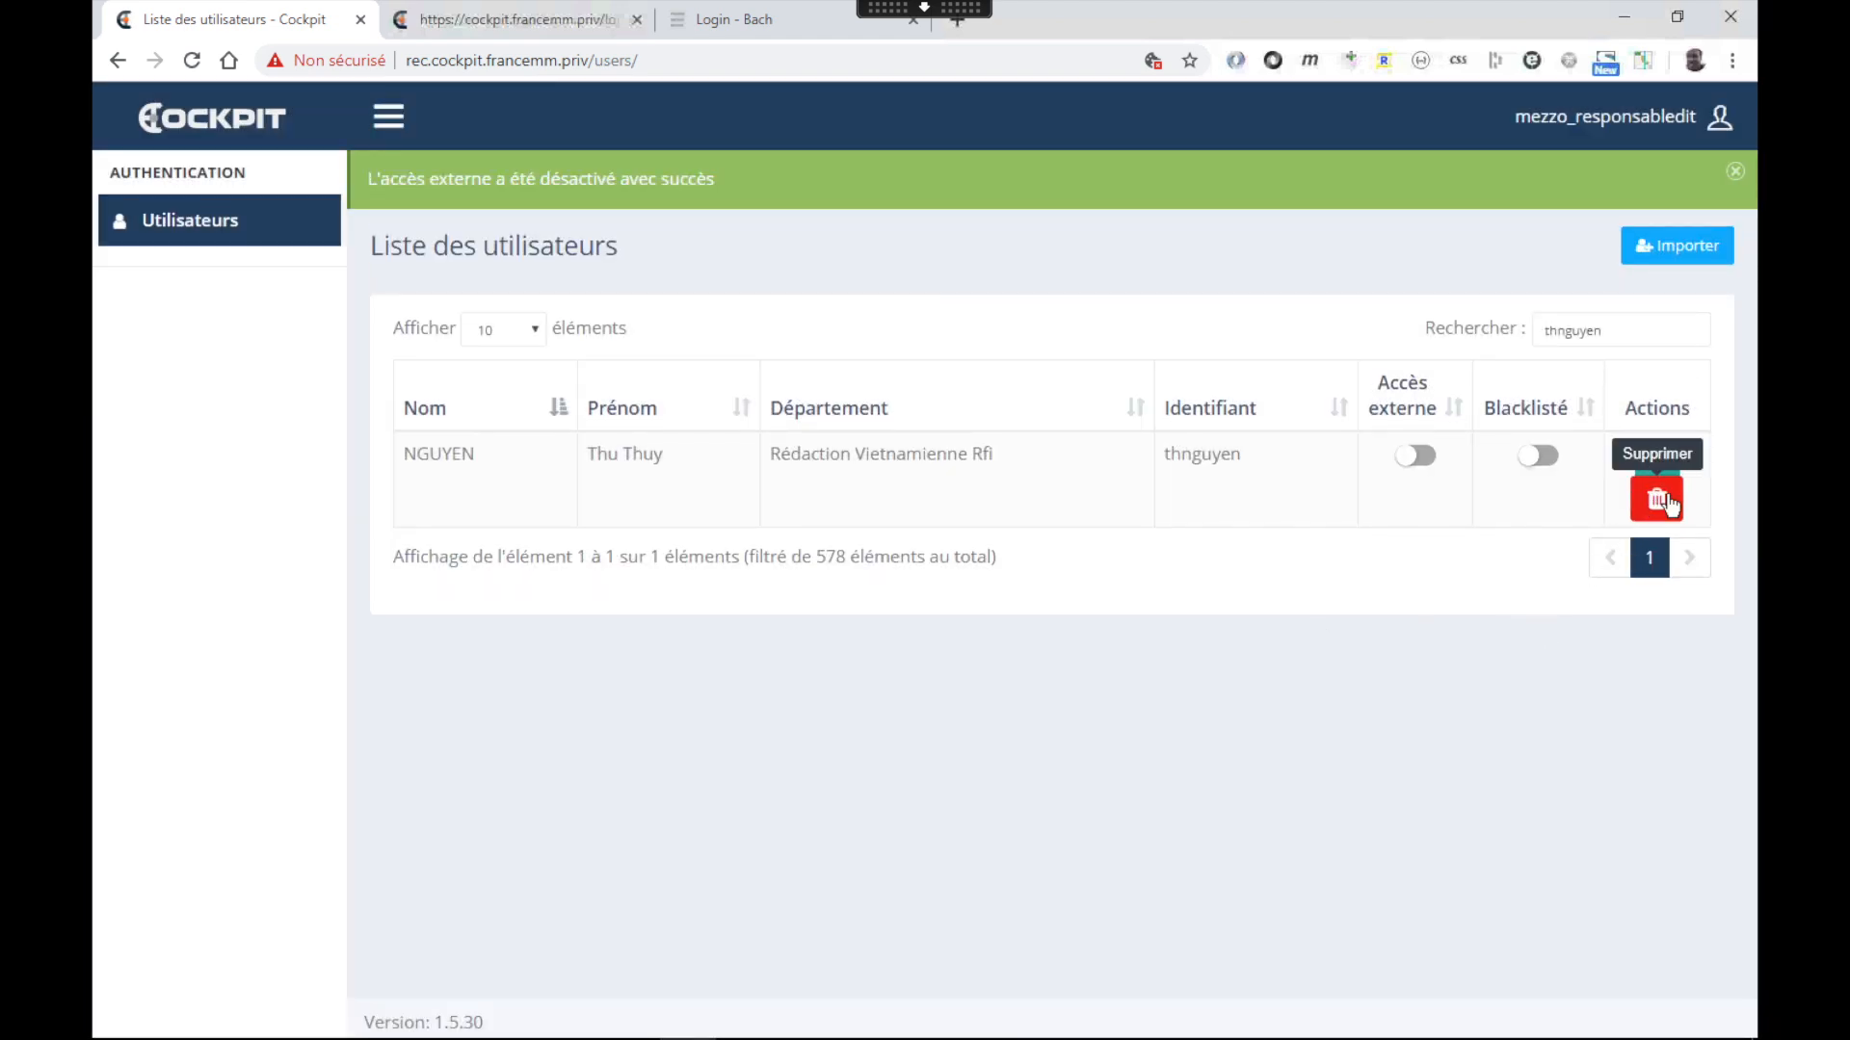
click(1661, 462)
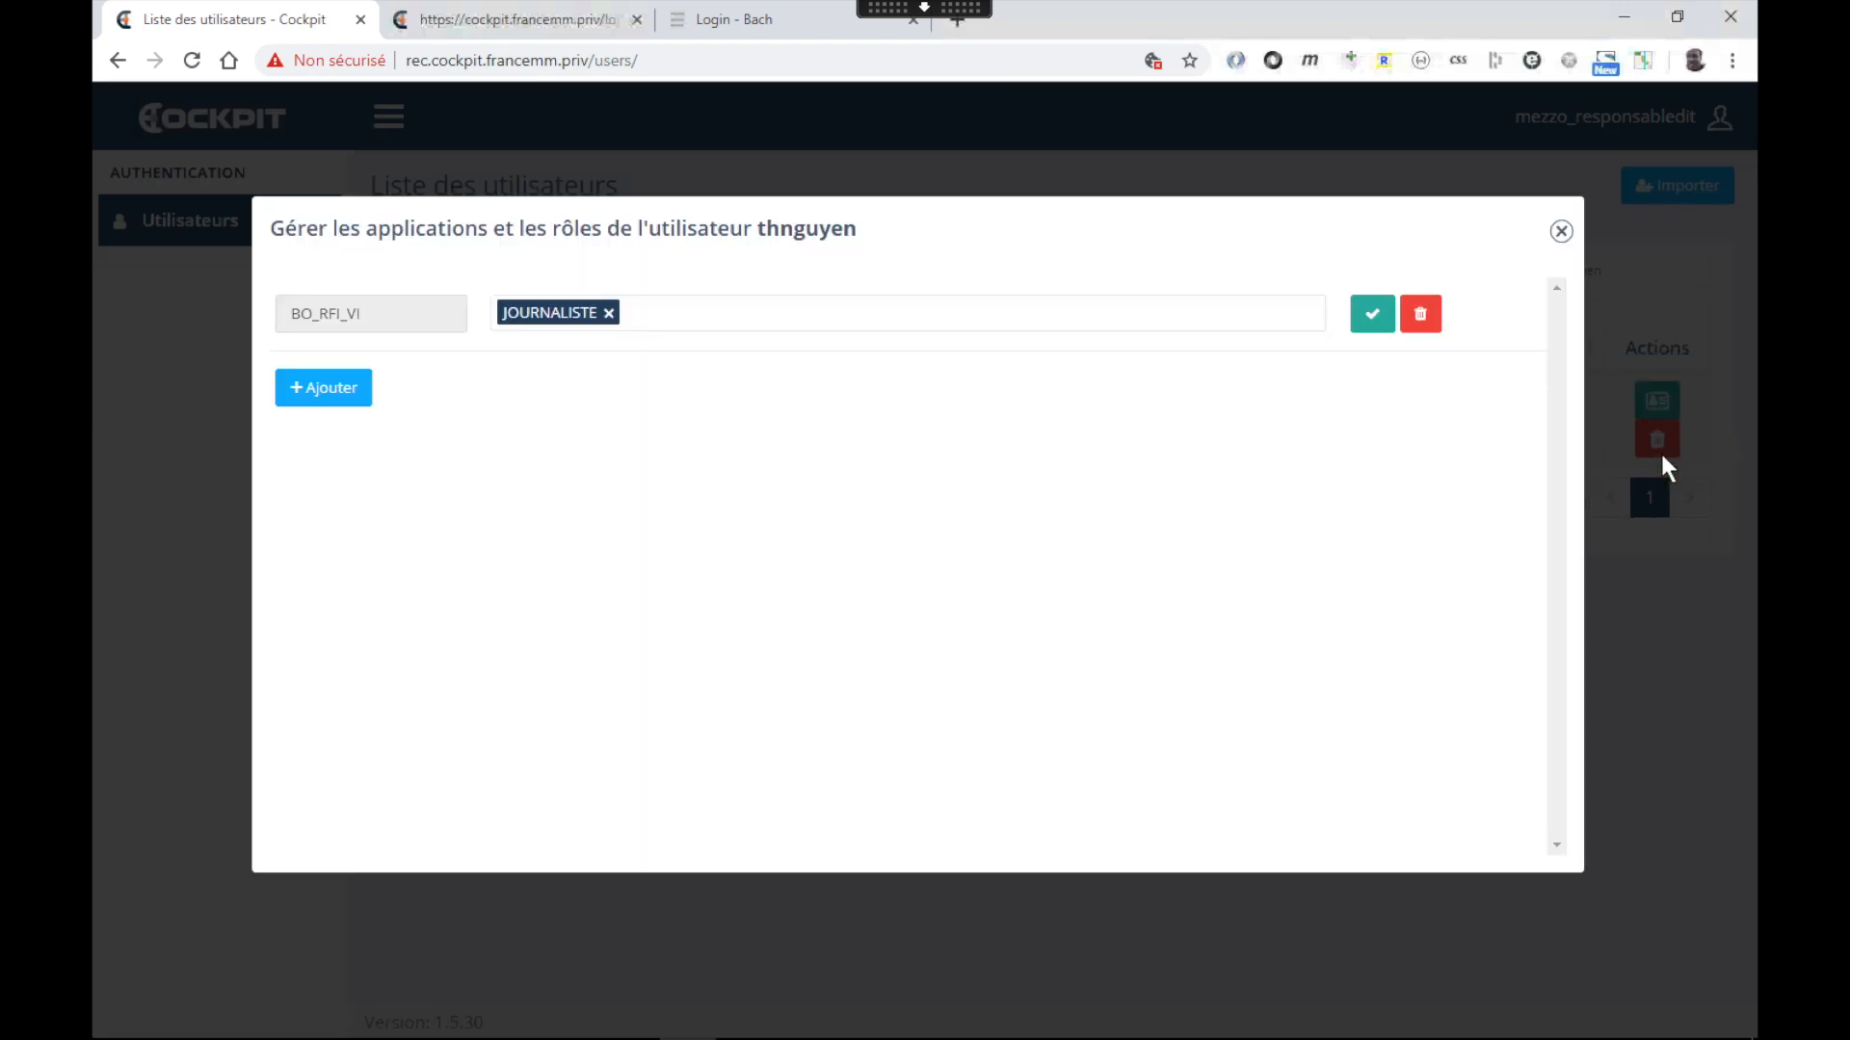
Start a new application row, browse the application and role lists, then close without saving
click(326, 389)
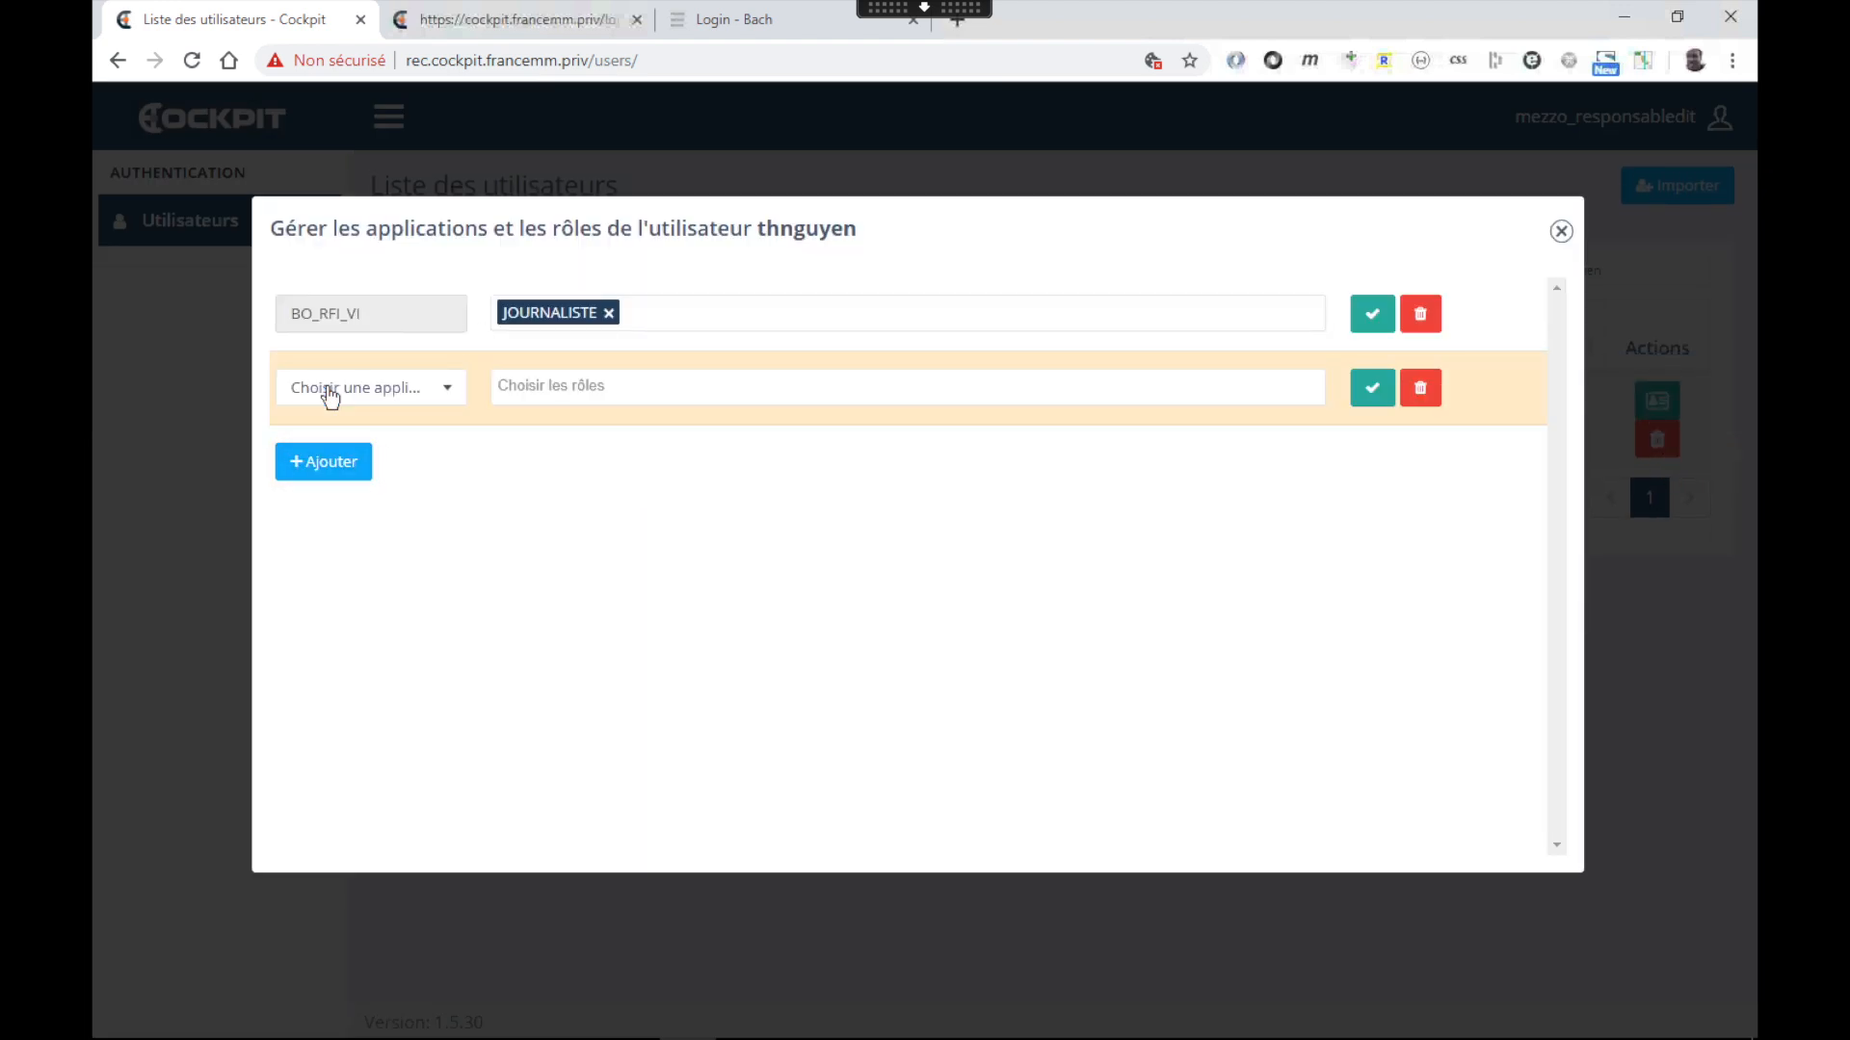
click(357, 388)
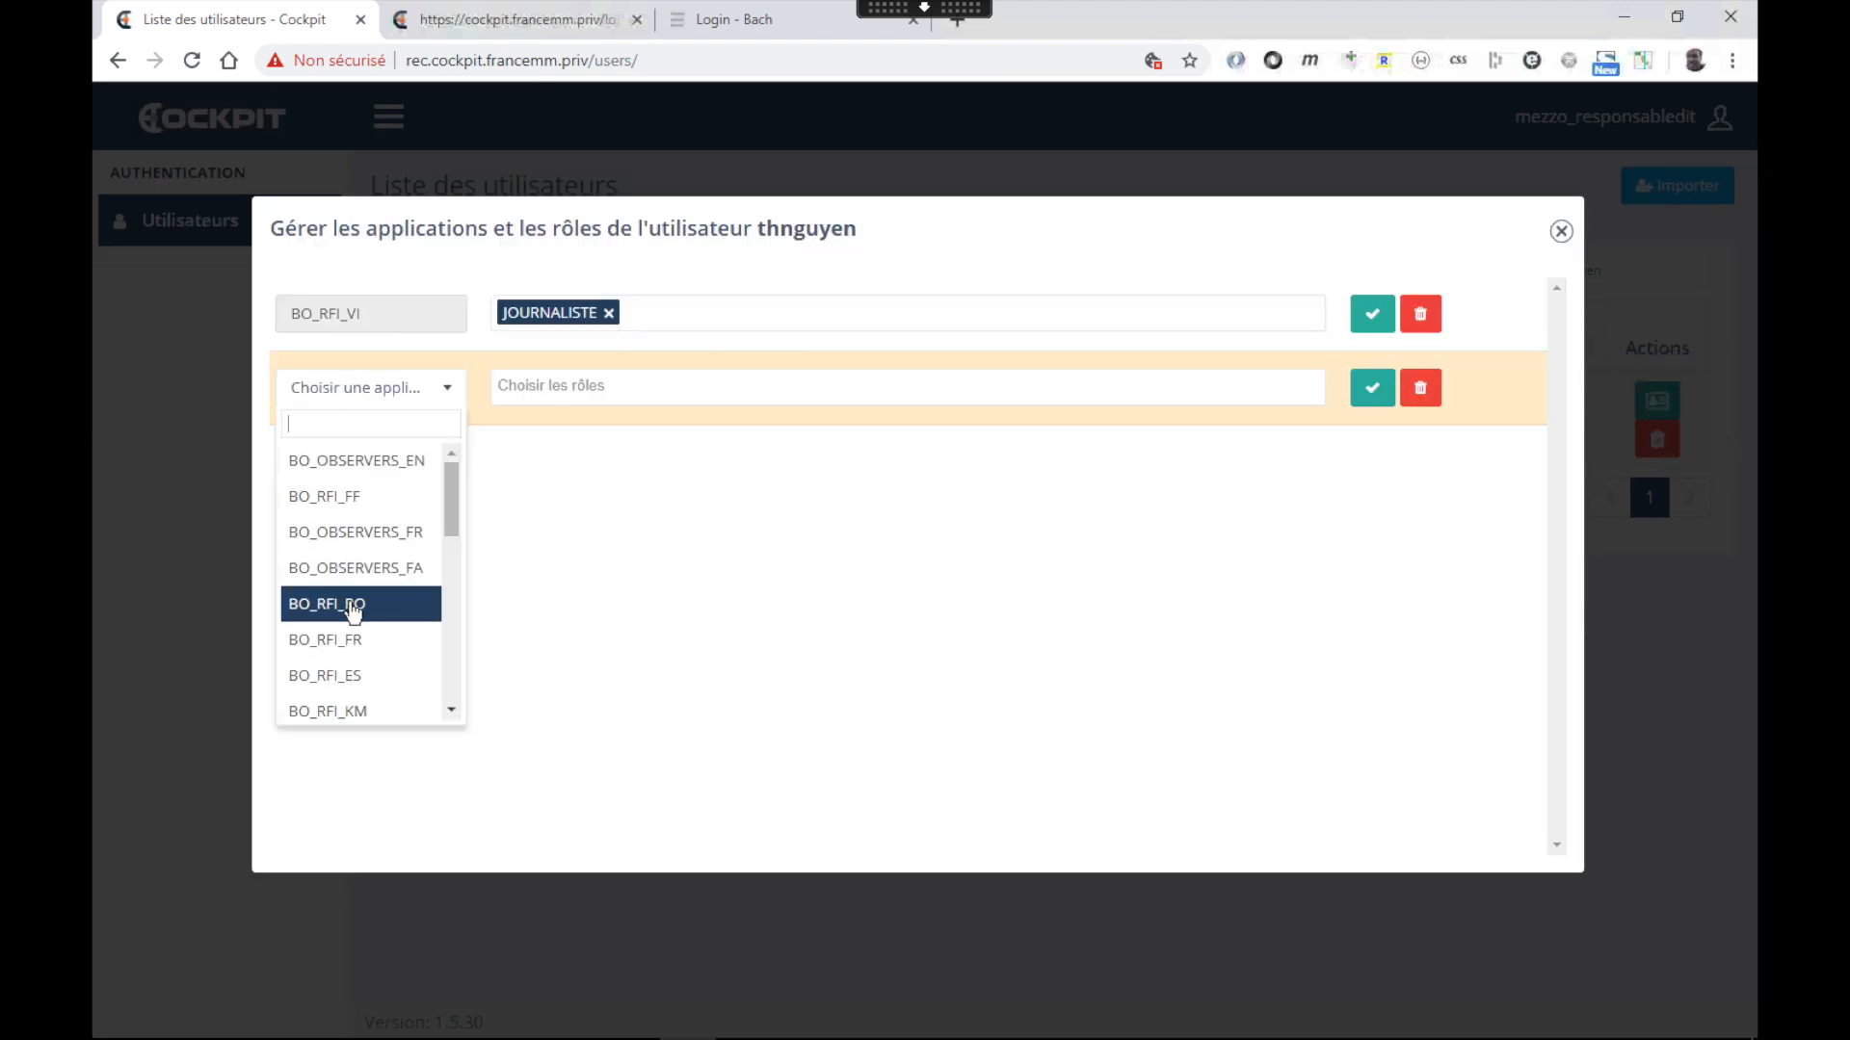
click(572, 387)
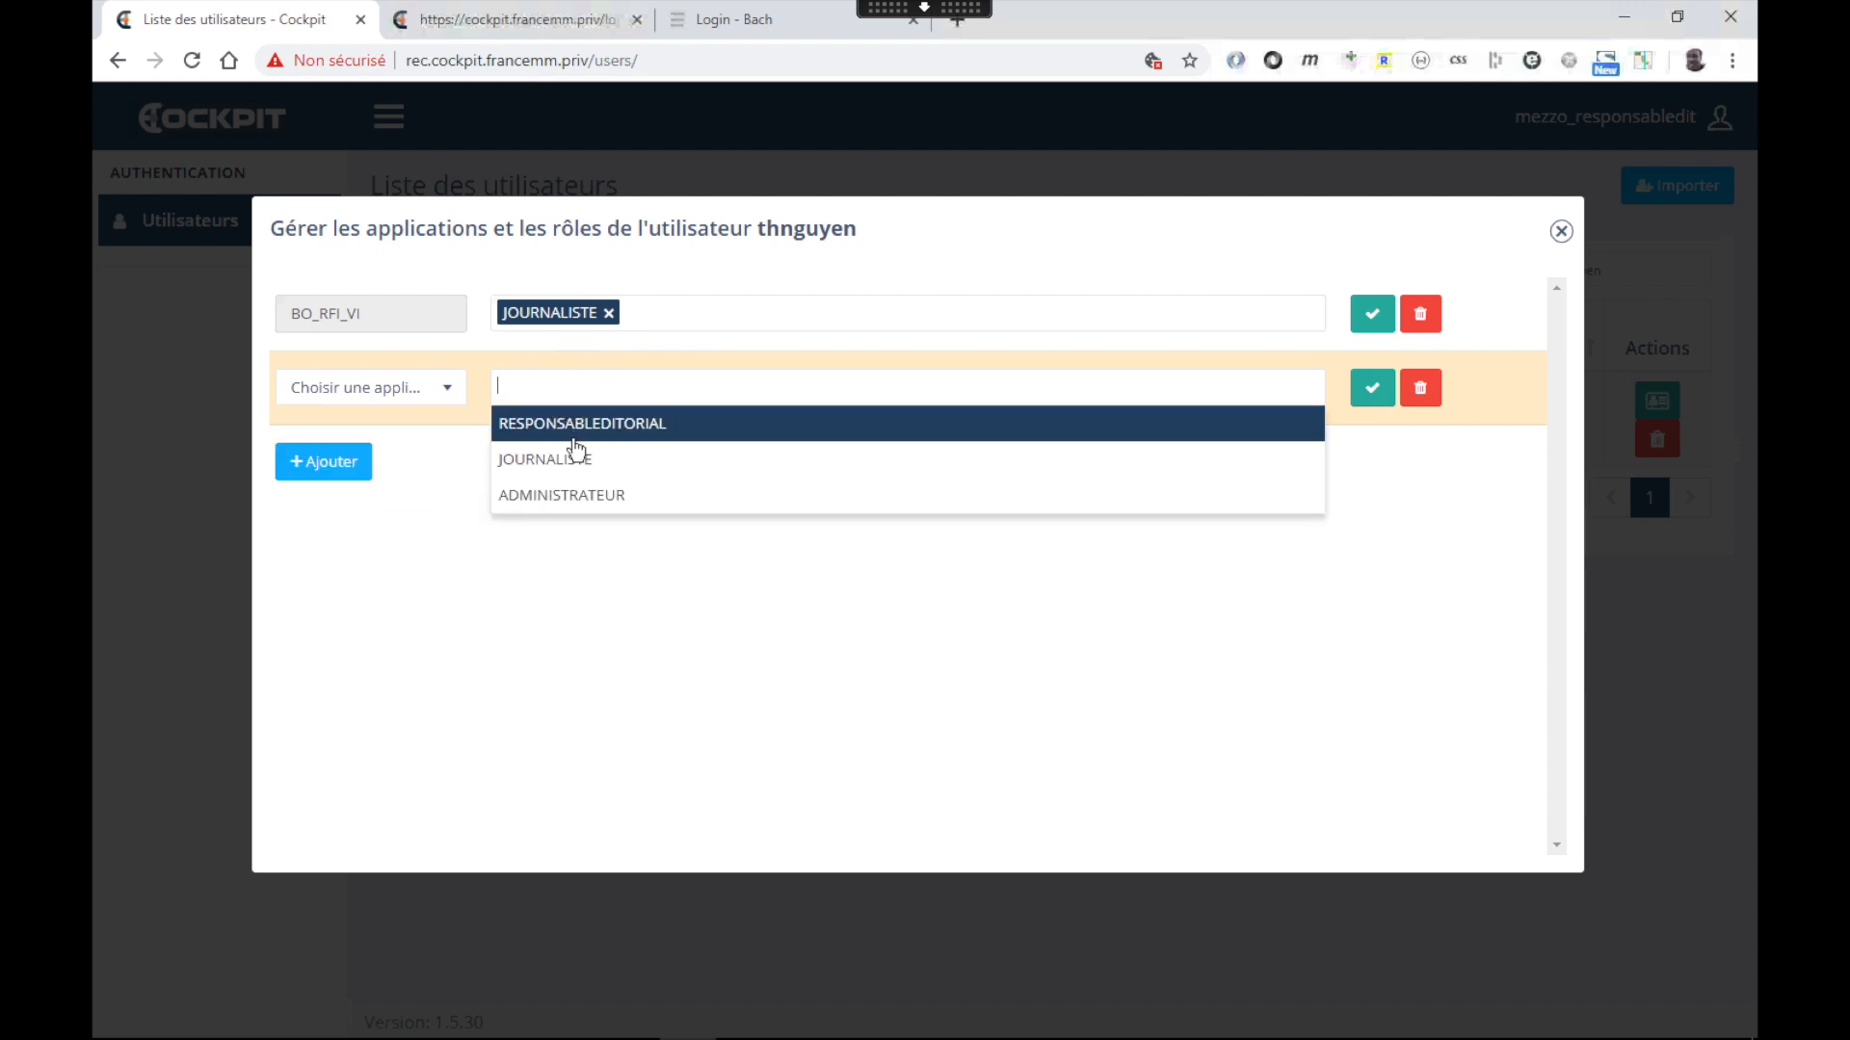
click(413, 569)
click(1559, 235)
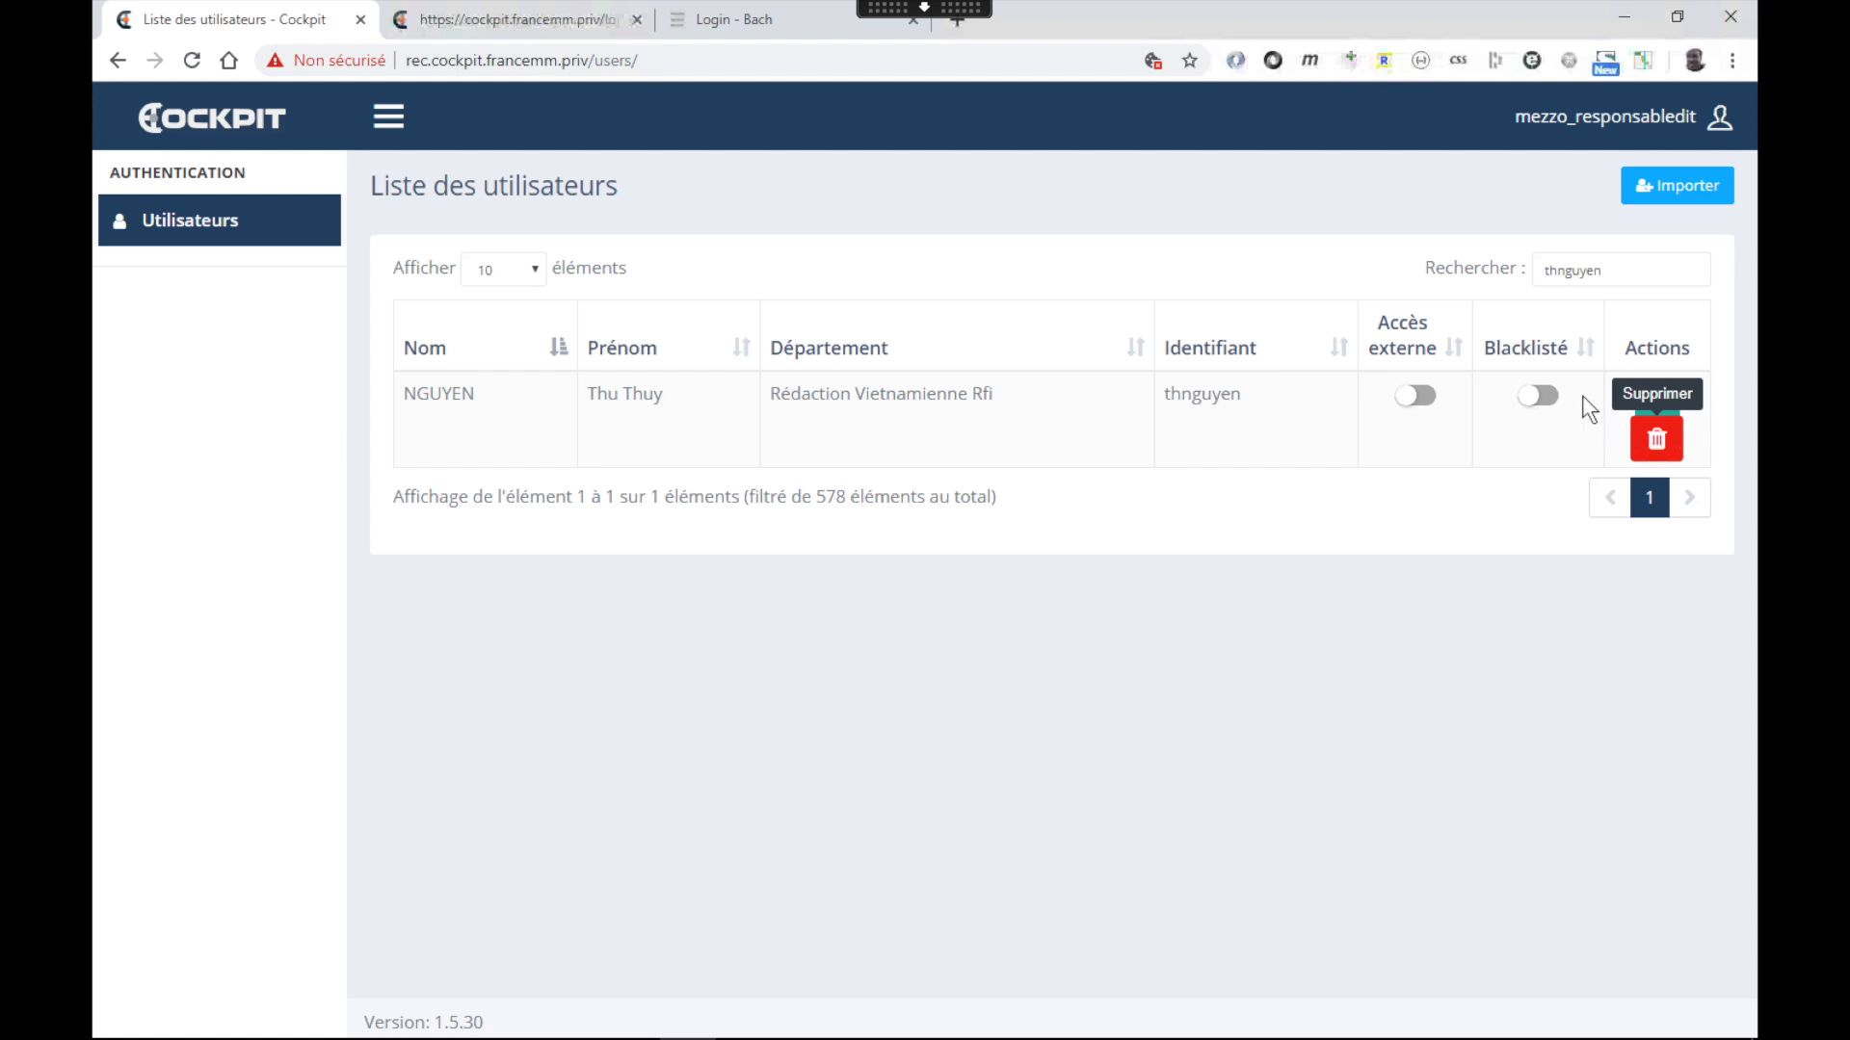
Delete the Rédaction Vietnamienne Rfi user with confirmation and log out of Cockpit
click(1659, 443)
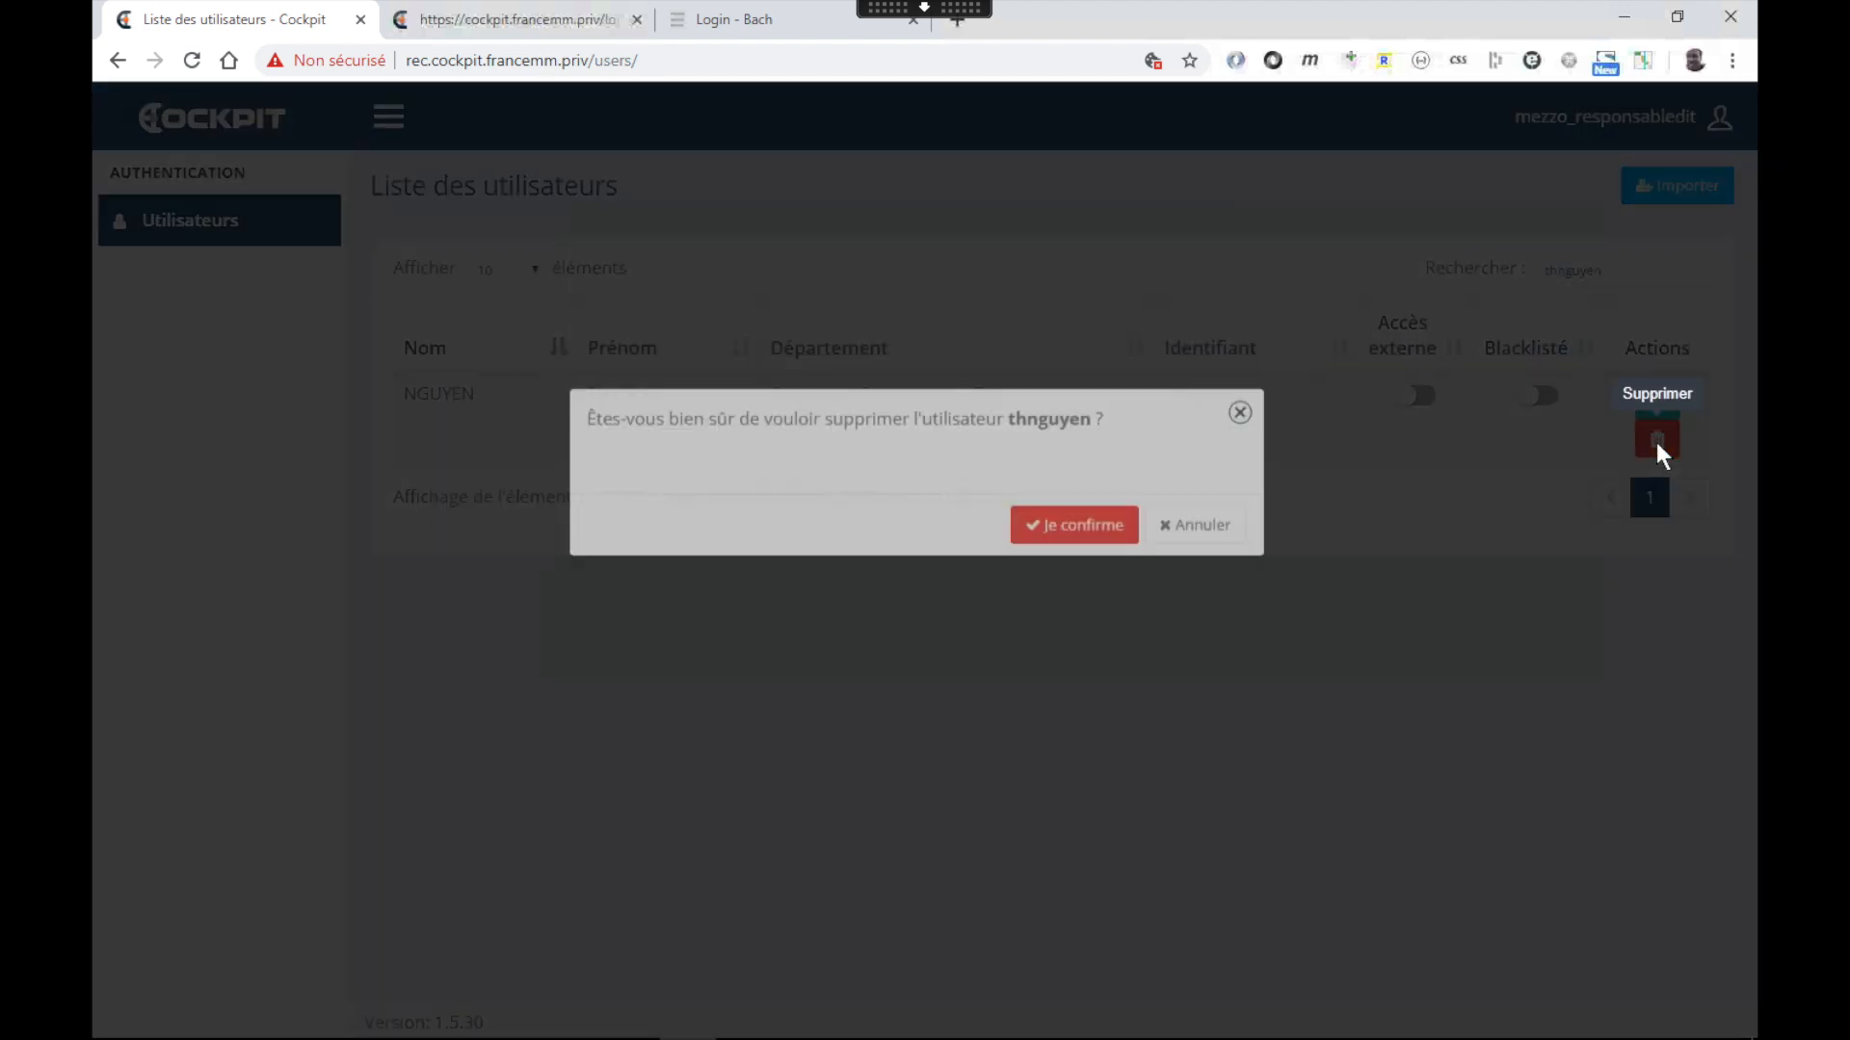
click(1095, 587)
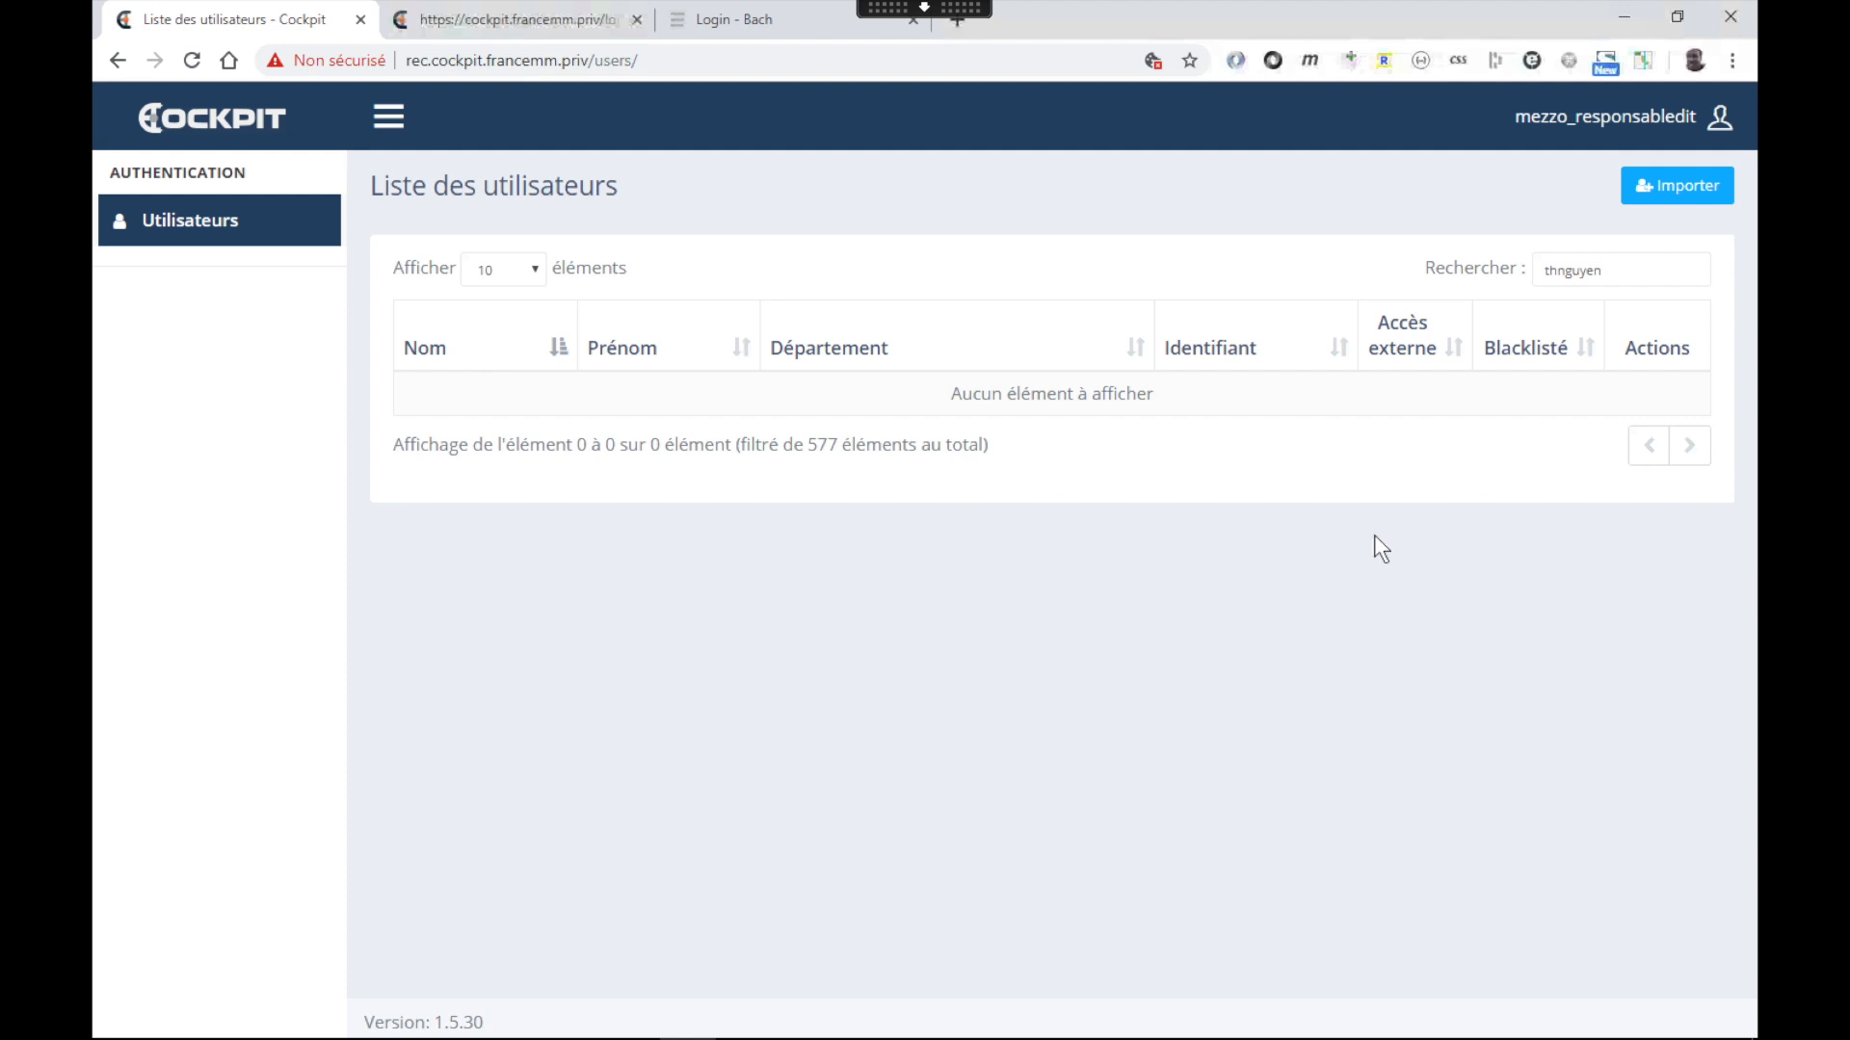
click(1603, 120)
click(1583, 183)
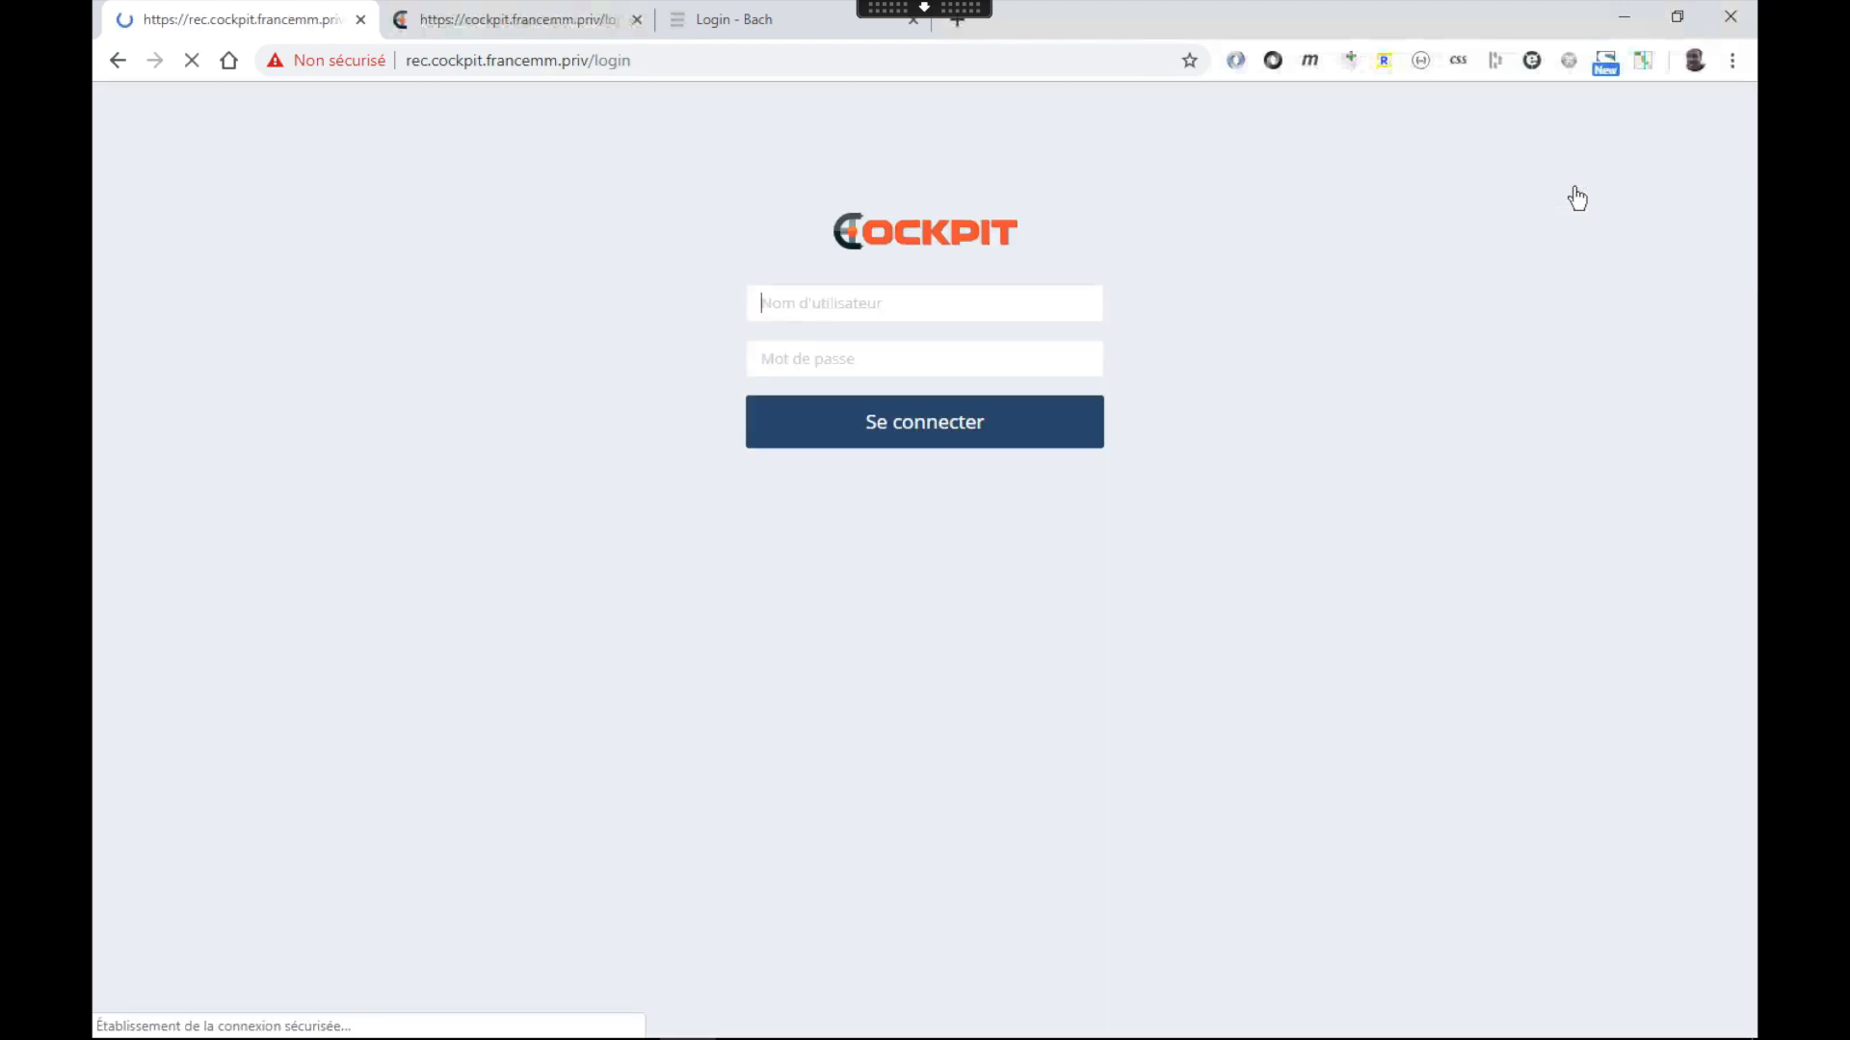
Switch between the BACH and Cockpit tabs, ending on the cockpit.francemm.priv login page
click(731, 19)
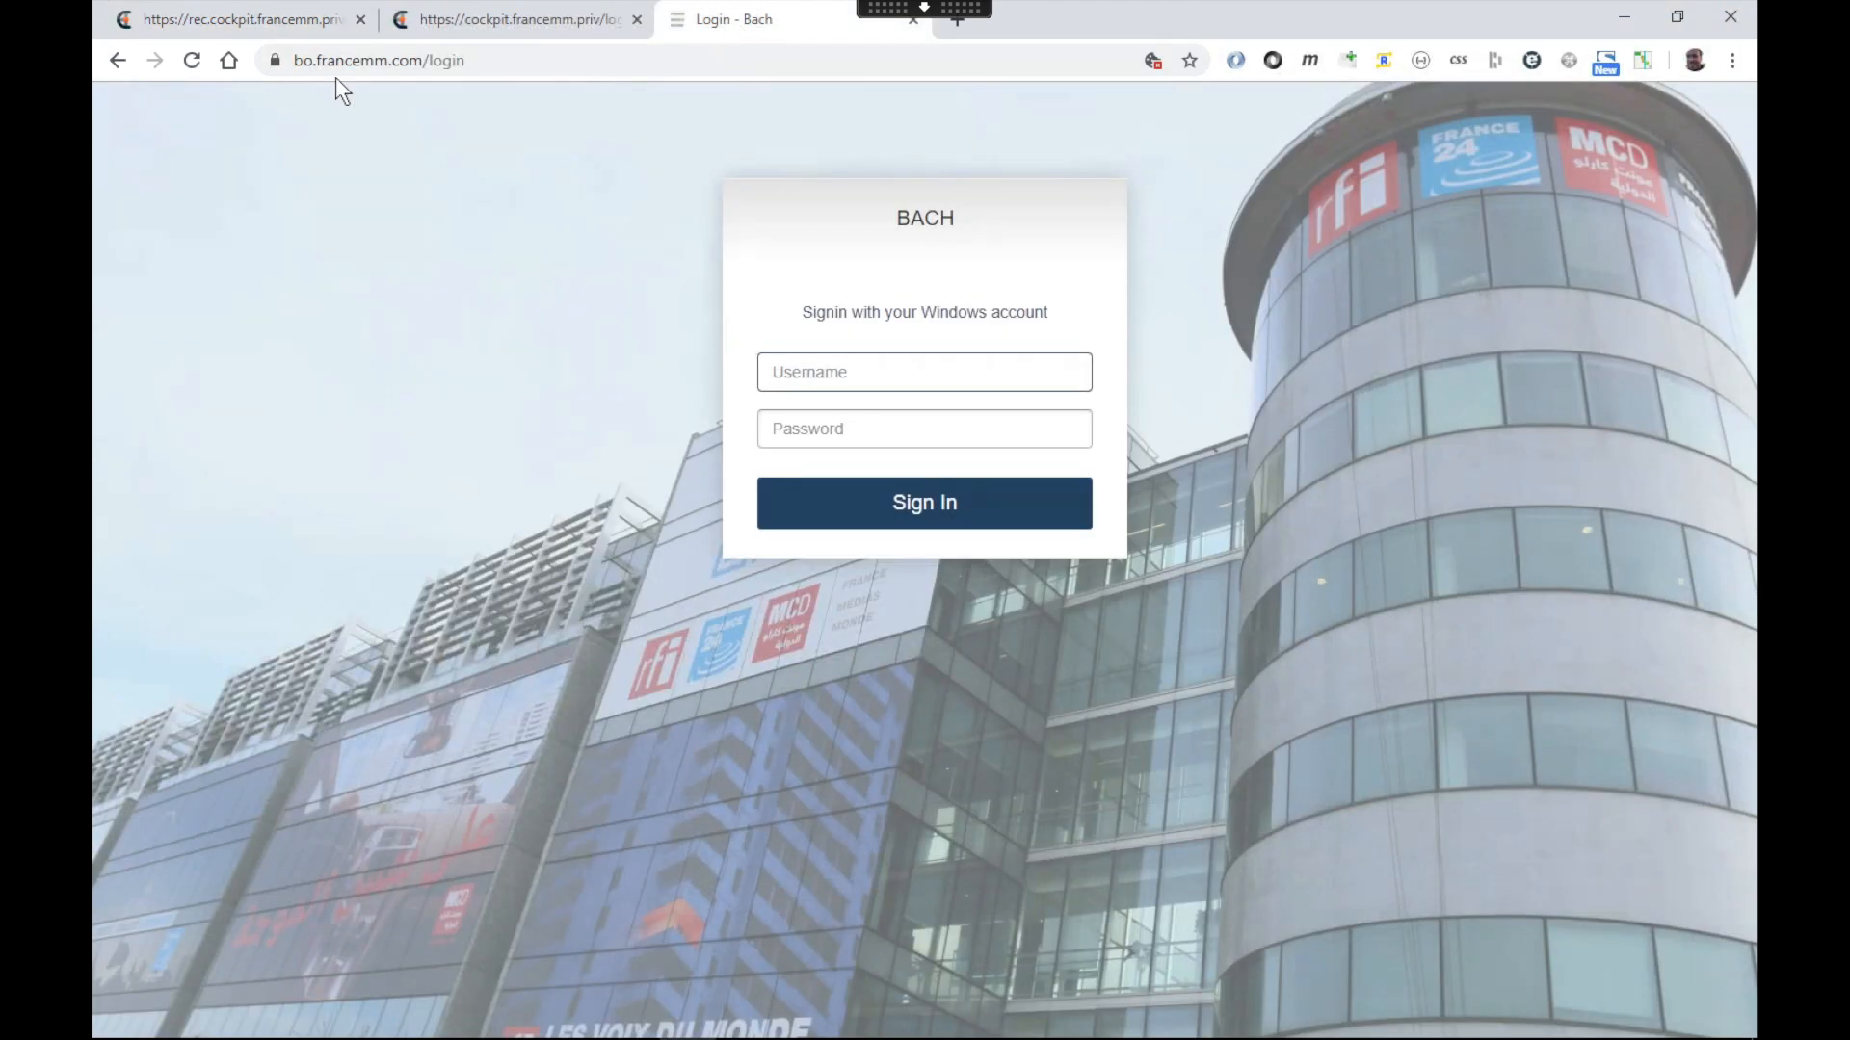
click(236, 25)
click(686, 18)
click(310, 21)
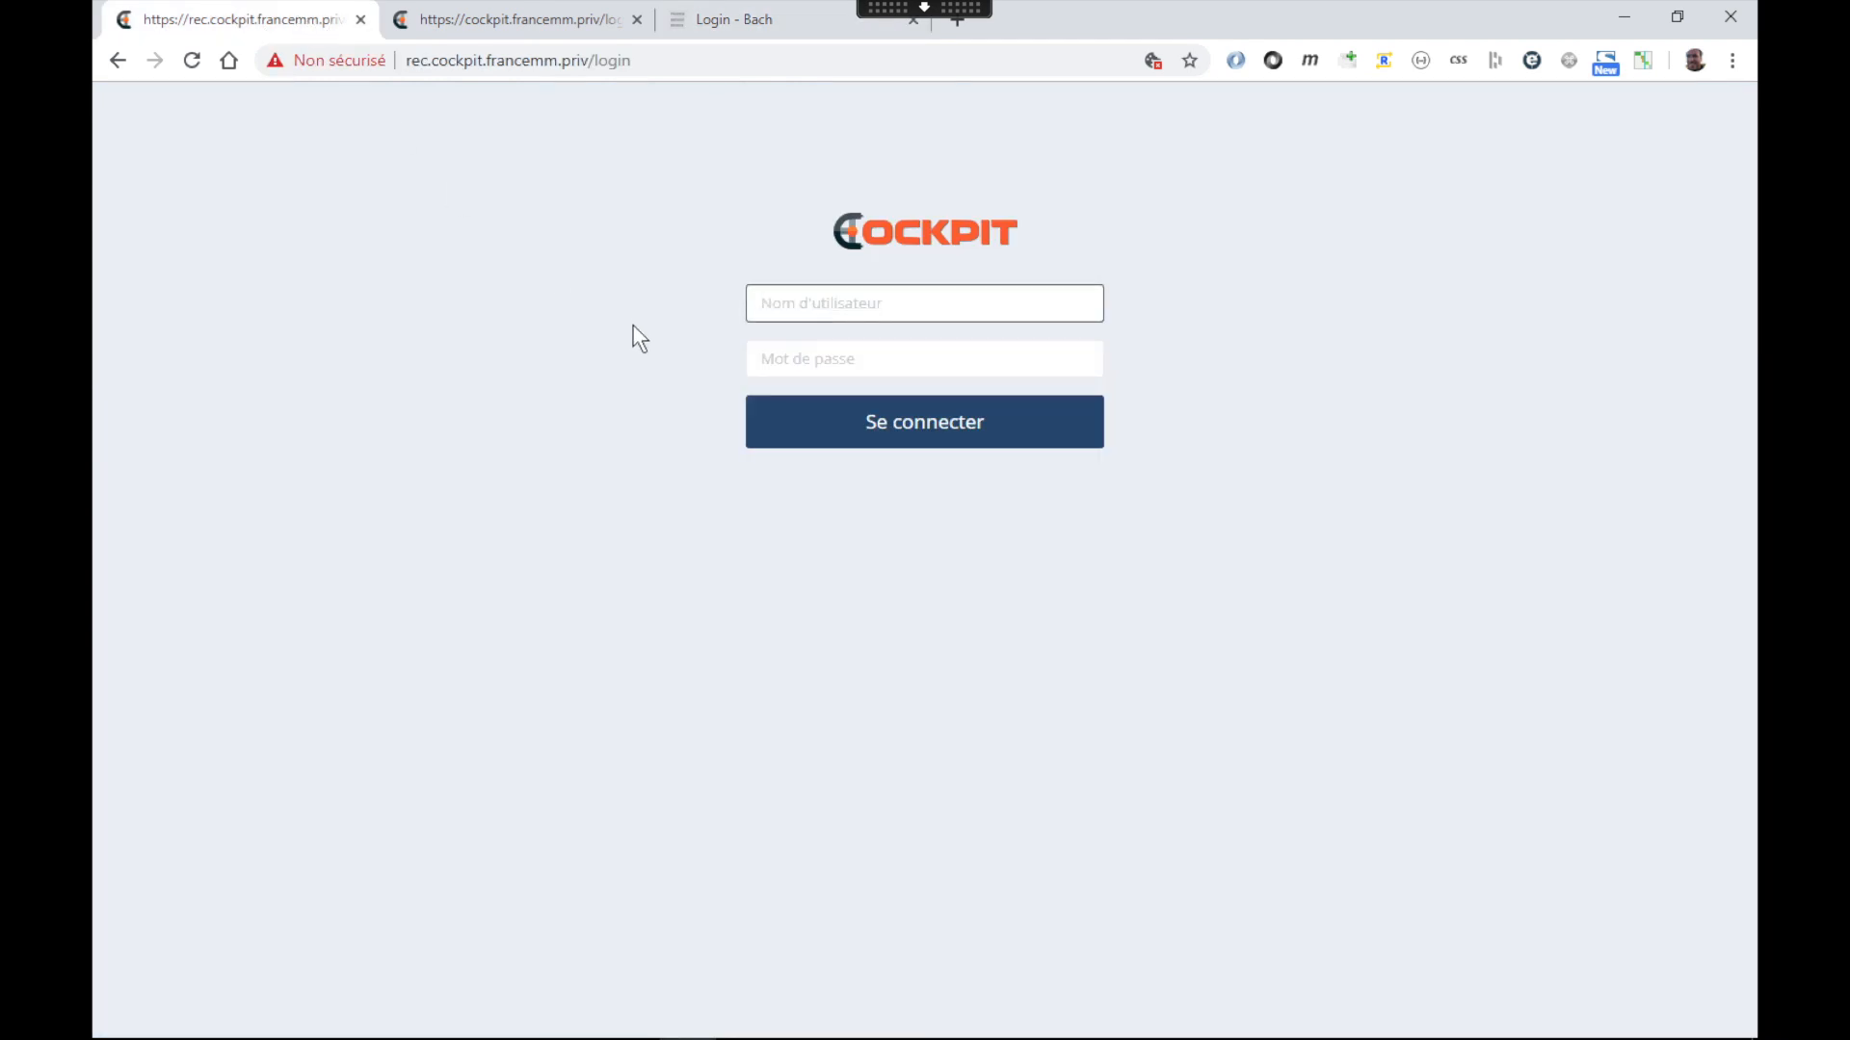
click(470, 27)
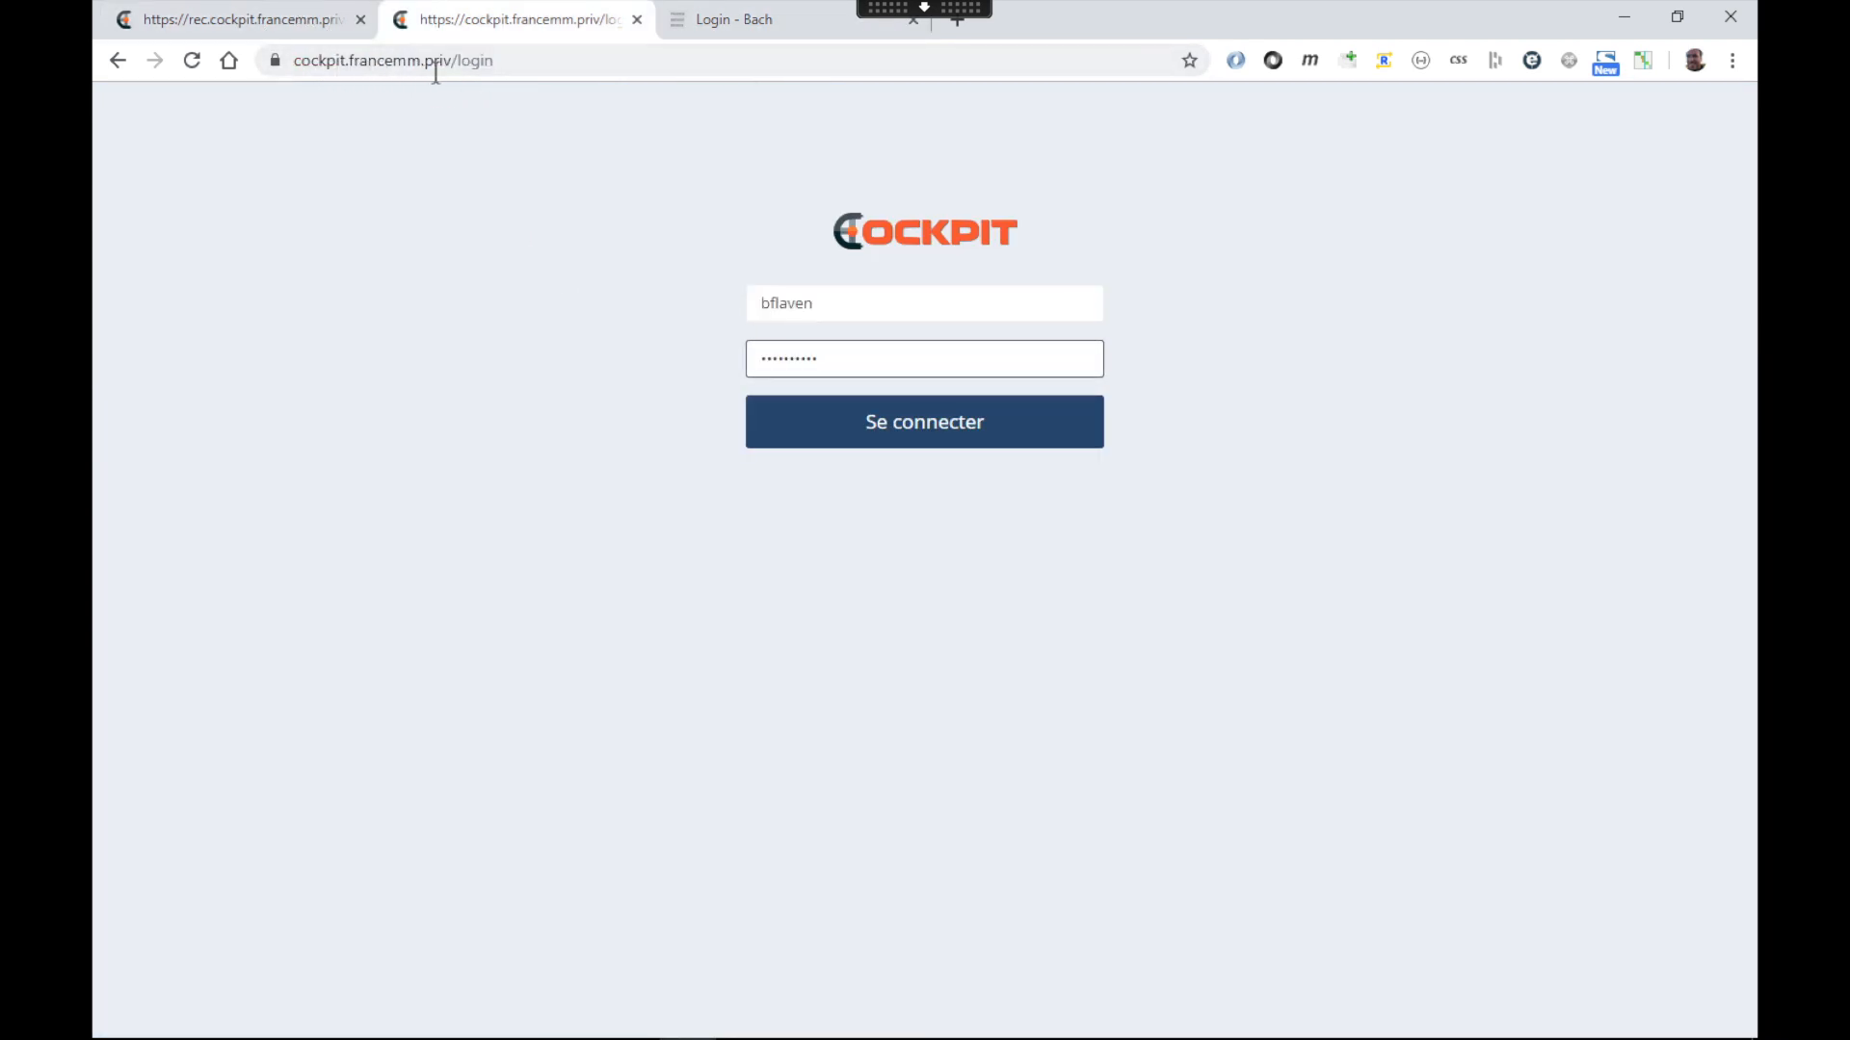